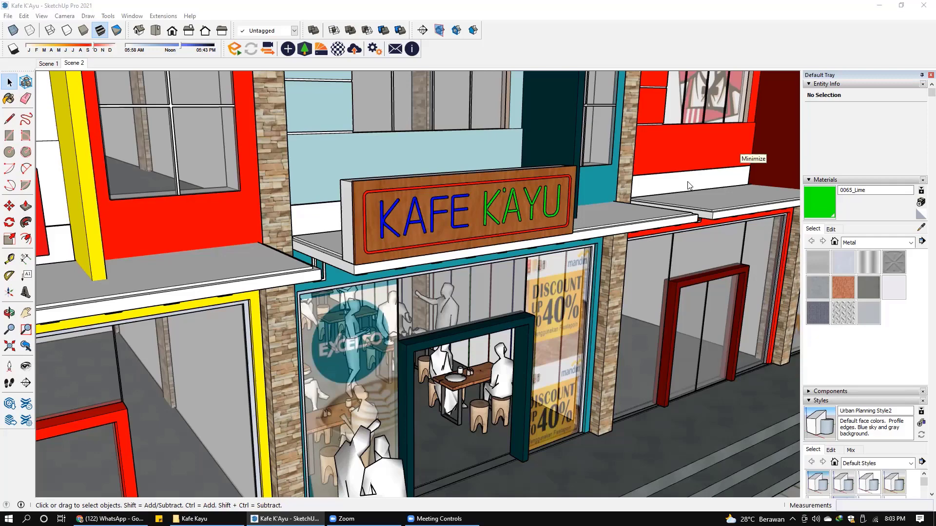
# Orbit and zoom the SketchUp street model to a frontal view of the Kafe K'Ayu storefront
pyautogui.scroll(-2, 595, 244)
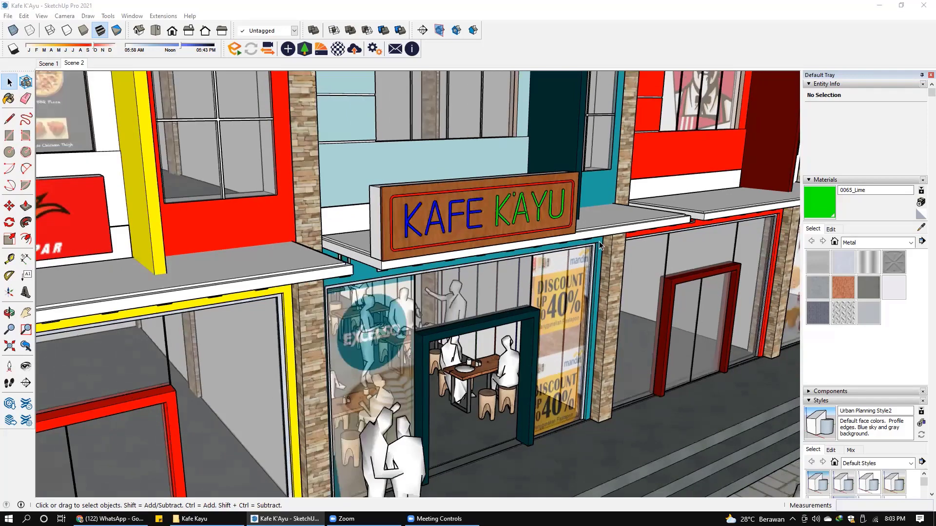
pyautogui.scroll(-2, 530, 254)
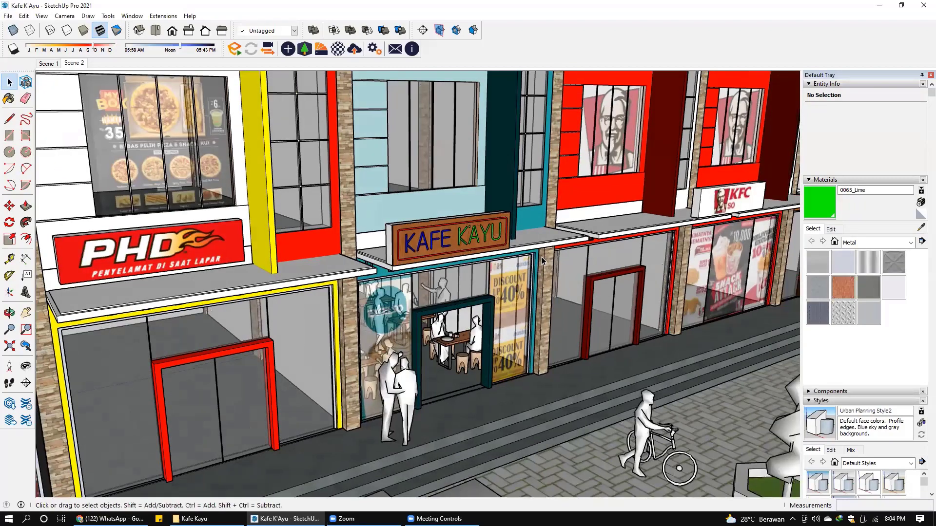
pyautogui.scroll(1, 497, 246)
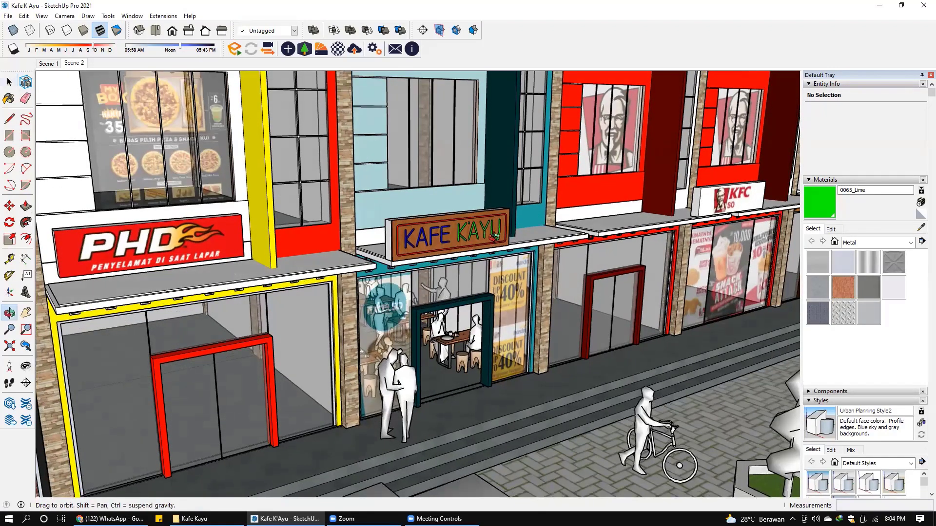
pyautogui.scroll(1, 461, 225)
pyautogui.moveTo(462, 224); pyautogui.dragTo(395, 282, button='middle')
pyautogui.scroll(2, 422, 267)
pyautogui.scroll(-3, 392, 275)
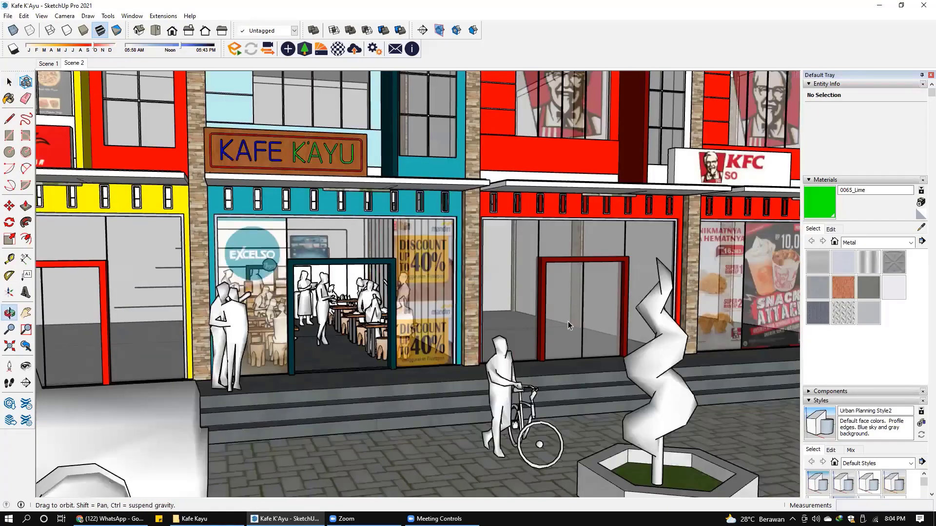
pyautogui.moveTo(551, 316); pyautogui.dragTo(387, 282, button='middle')
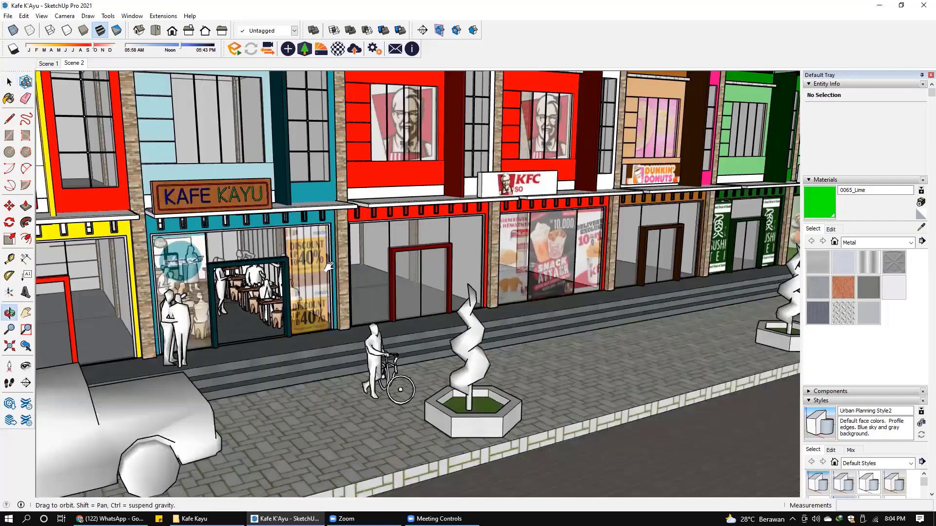
pyautogui.moveTo(461, 279); pyautogui.dragTo(434, 279, button='middle')
pyautogui.scroll(3, 344, 290)
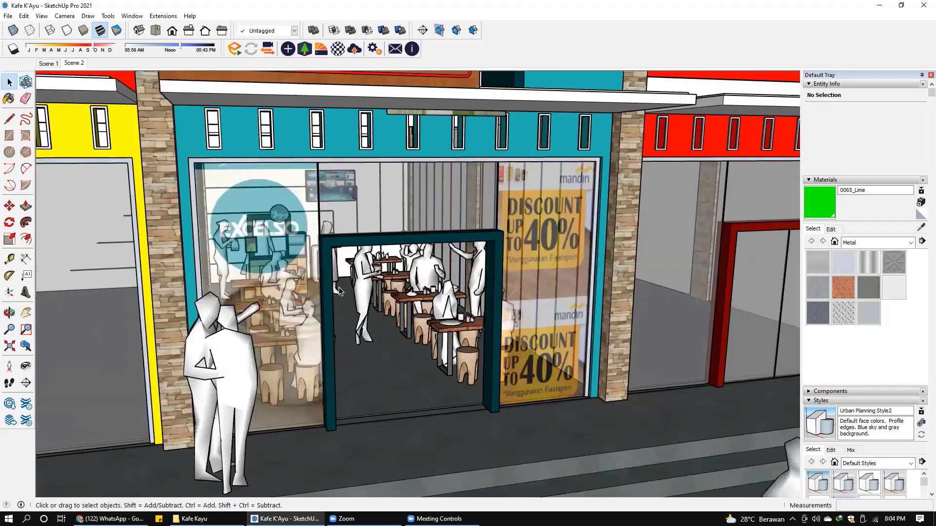
pyautogui.scroll(2, 344, 288)
pyautogui.scroll(1, 344, 288)
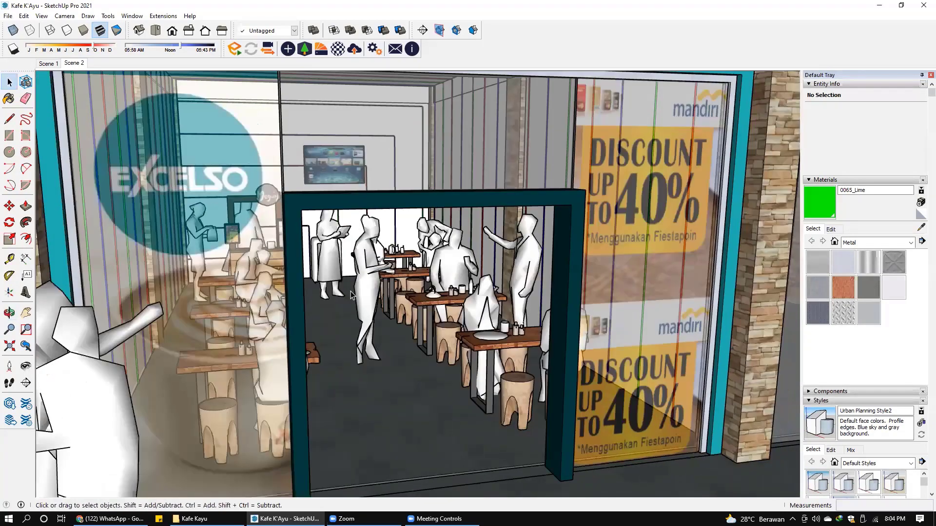
pyautogui.scroll(-2, 353, 296)
pyautogui.scroll(-1, 339, 290)
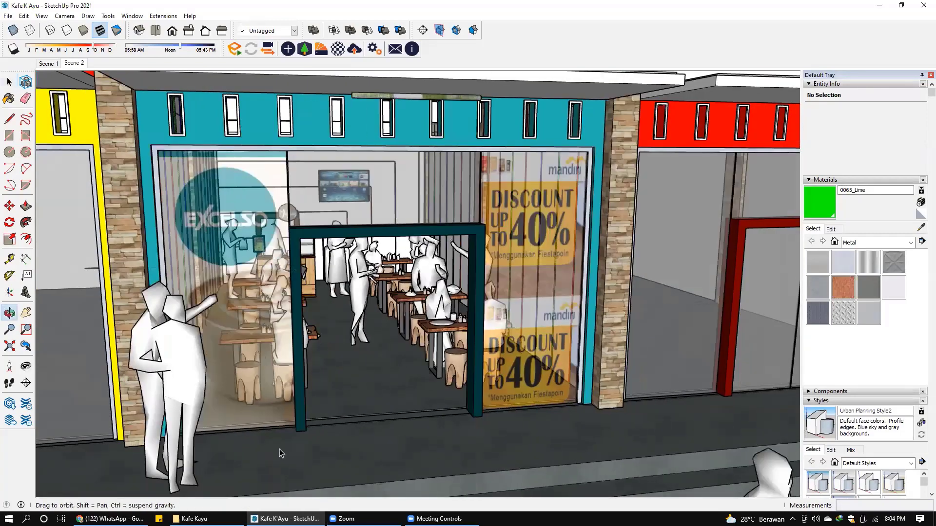
# Switch to the Kafe Kayu folder and play the 'Animasi Kafe Kayu (Backsound)' video
pyautogui.hotkey('alt', 'Tab')
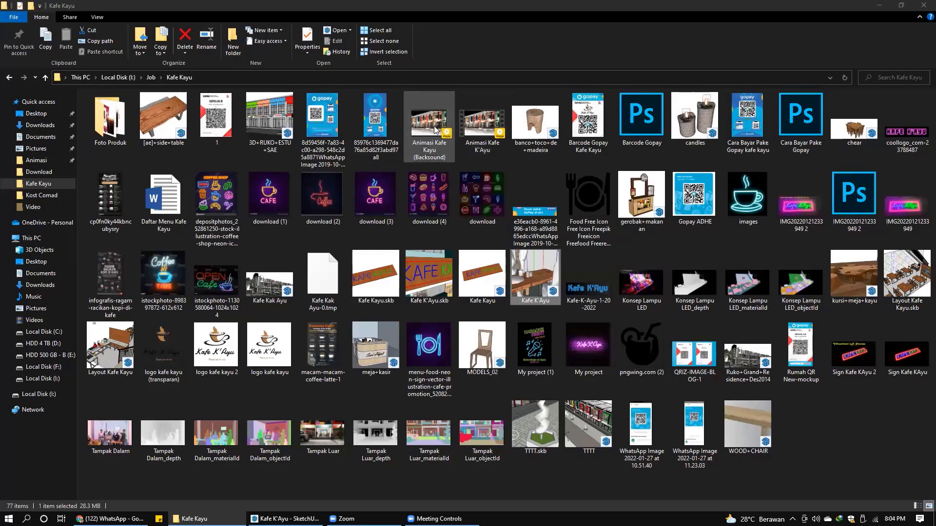
pyautogui.doubleClick(435, 129)
pyautogui.click(440, 158)
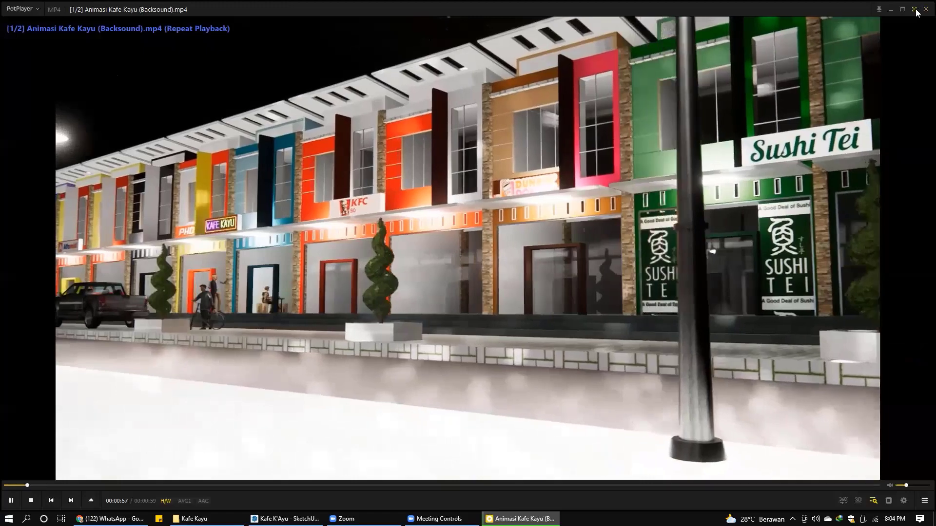
# Watch the walkthrough full screen, skip ahead to the interior, then close it and open 'Tampak Luar.png'
pyautogui.click(914, 9)
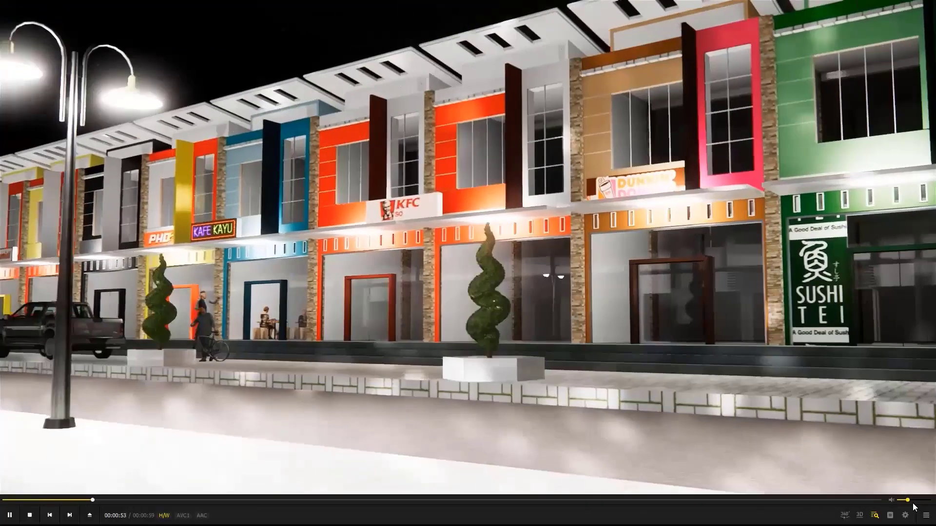
pyautogui.press('Right')
pyautogui.press('Right')
pyautogui.press('Right')
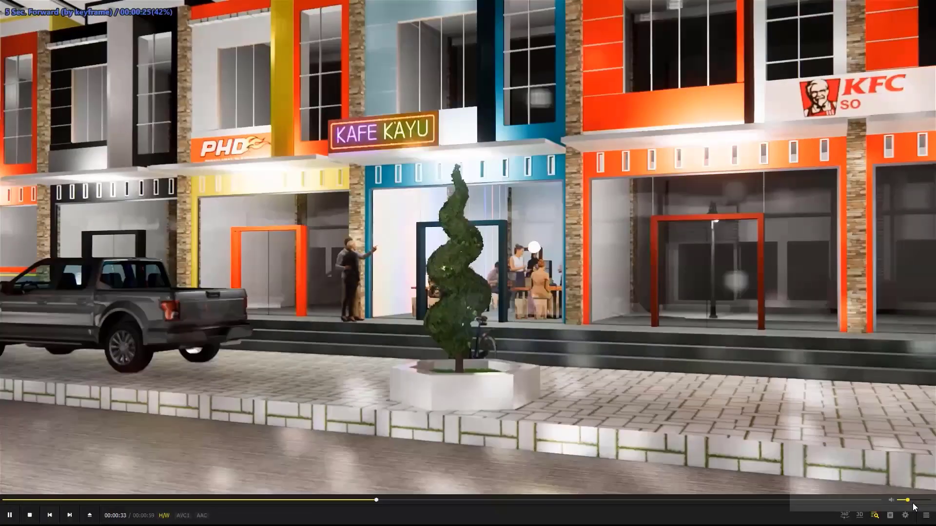
pyautogui.press('Right')
pyautogui.press('Right')
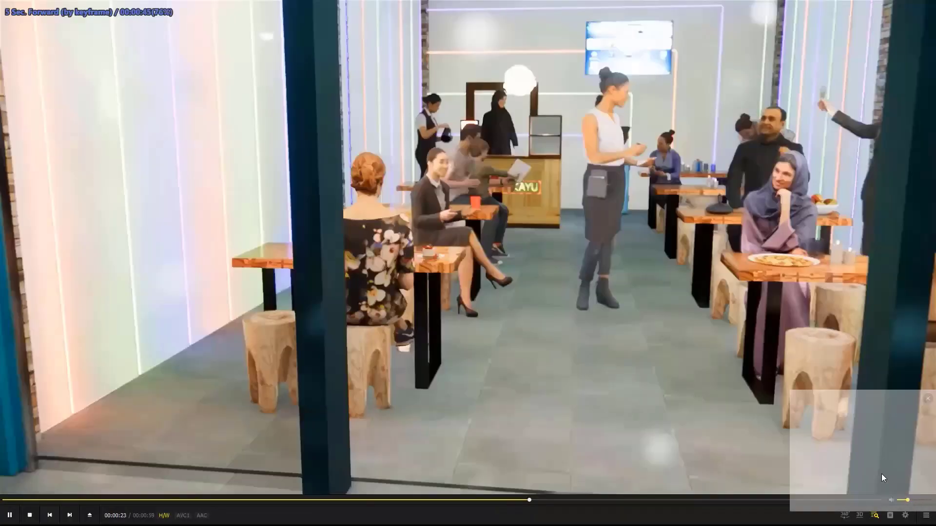
pyautogui.press('Right')
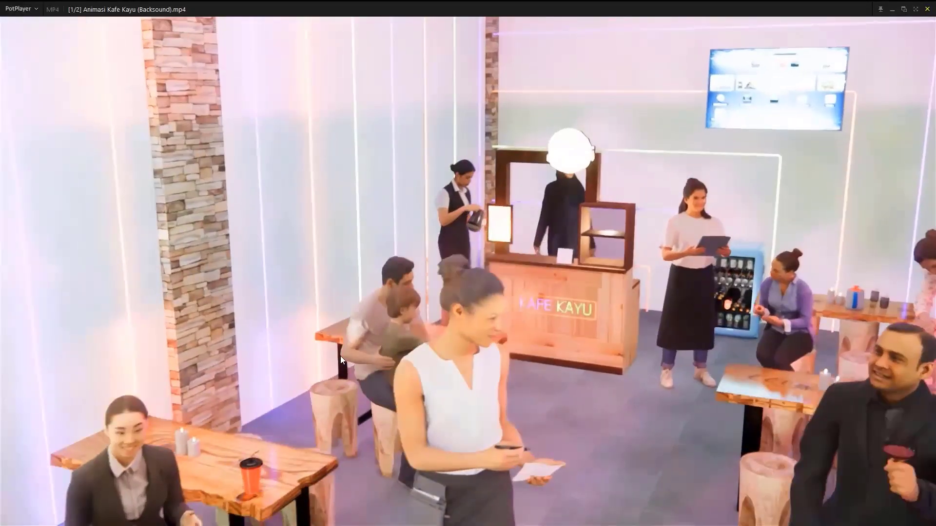
pyautogui.hotkey('alt', 'F4')
pyautogui.doubleClick(429, 126)
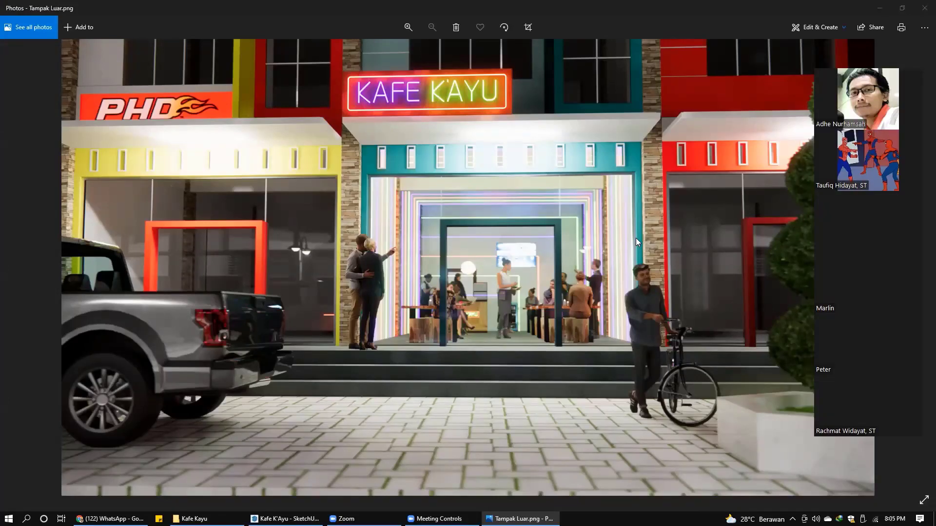
# Close the exterior render, view 'Tampak Dalam.png' and close it, then return to the SketchUp model
pyautogui.click(924, 8)
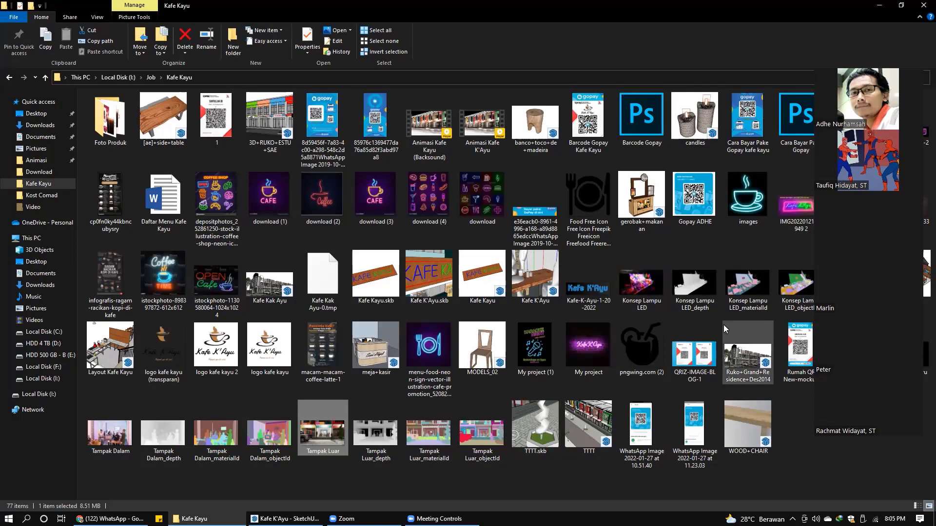
pyautogui.click(270, 278)
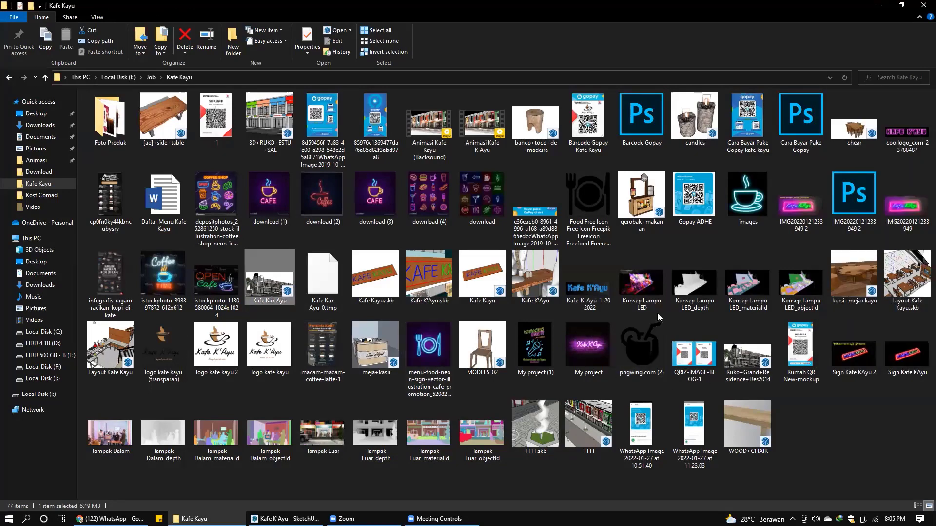
pyautogui.doubleClick(111, 434)
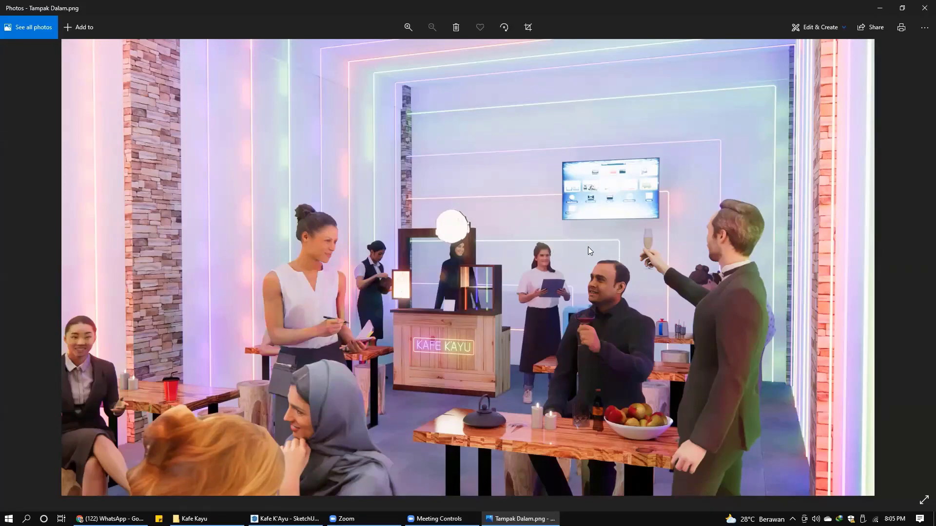
pyautogui.click(923, 14)
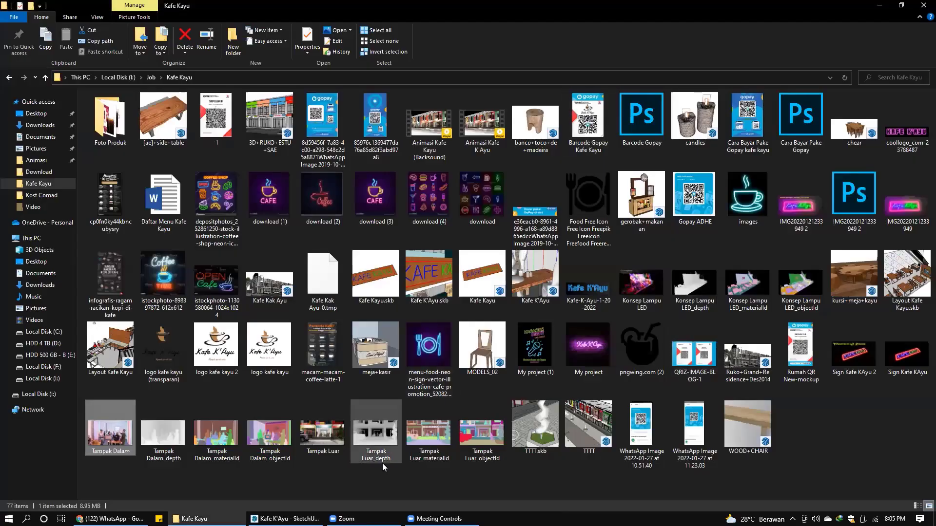
pyautogui.click(285, 519)
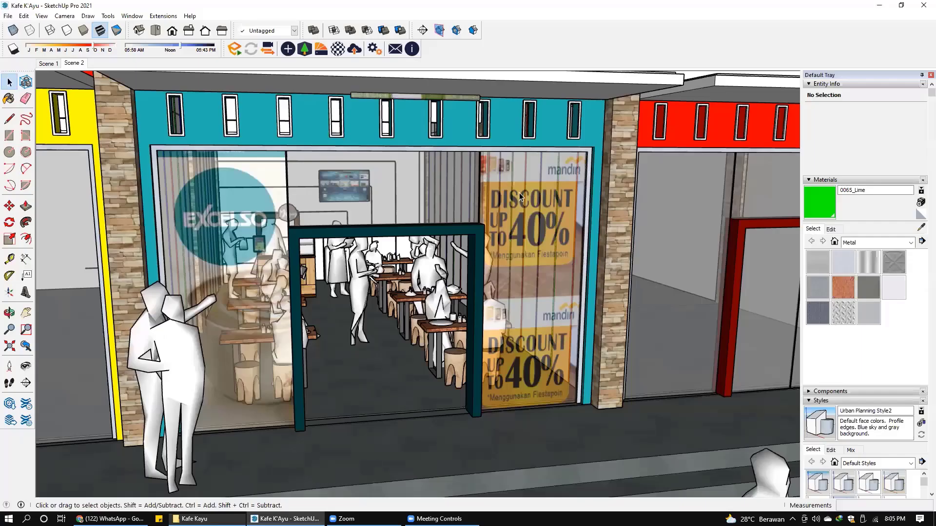
# Orbit the SketchUp view out and turn it toward the Kafe K'Ayu shop facade
pyautogui.moveTo(473, 242)
pyautogui.mouseDown(button='middle')
pyautogui.moveTo(419, 239)
pyautogui.moveTo(419, 75)
pyautogui.mouseUp(button='middle')
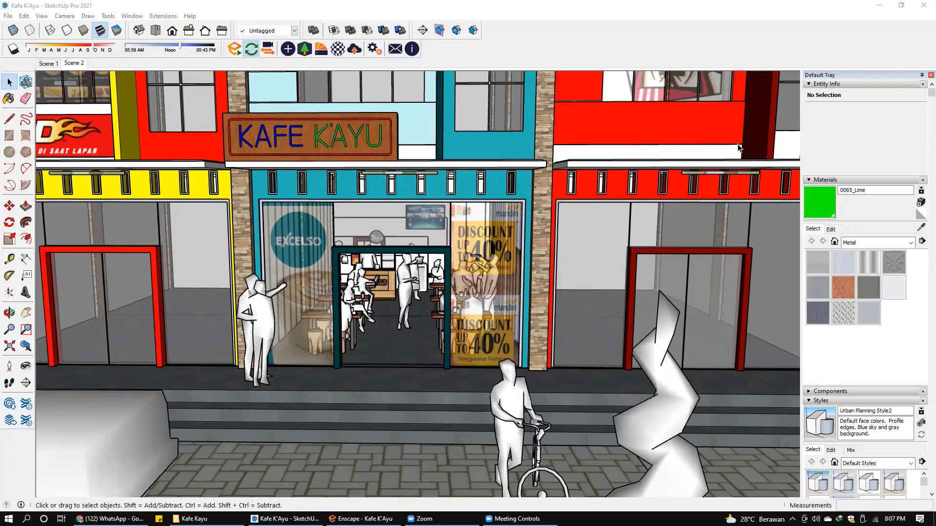
pyautogui.moveTo(651, 174)
pyautogui.mouseDown(button='middle')
pyautogui.moveTo(577, 221)
pyautogui.moveTo(593, 212)
pyautogui.moveTo(587, 216)
pyautogui.mouseUp(button='middle')
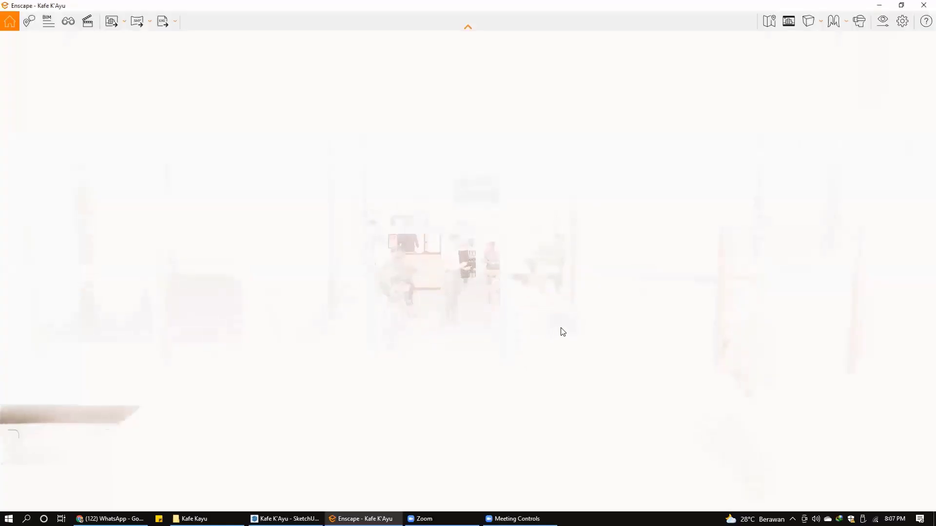
# Look around the counter and seating area in the render, then bring up Enscape's Visual Settings
pyautogui.moveTo(580, 322)
pyautogui.mouseDown()
pyautogui.moveTo(488, 312)
pyautogui.moveTo(585, 273)
pyautogui.mouseUp()
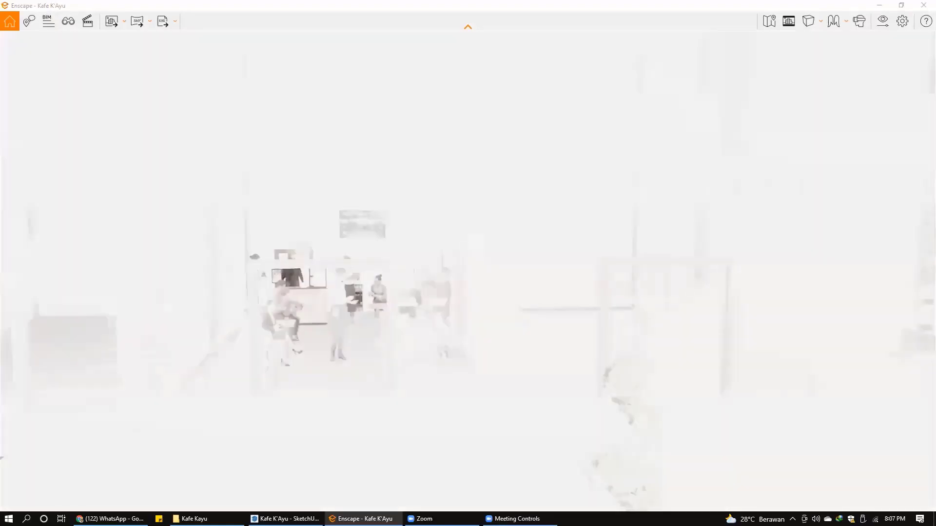
pyautogui.moveTo(579, 322); pyautogui.dragTo(633, 312)
pyautogui.moveTo(778, 103); pyautogui.dragTo(731, 112)
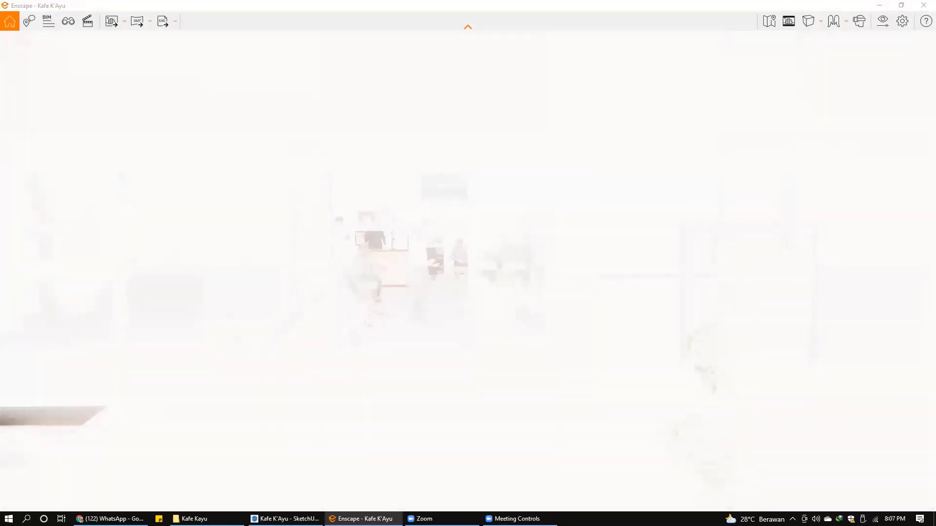
pyautogui.moveTo(609, 263); pyautogui.dragTo(642, 247)
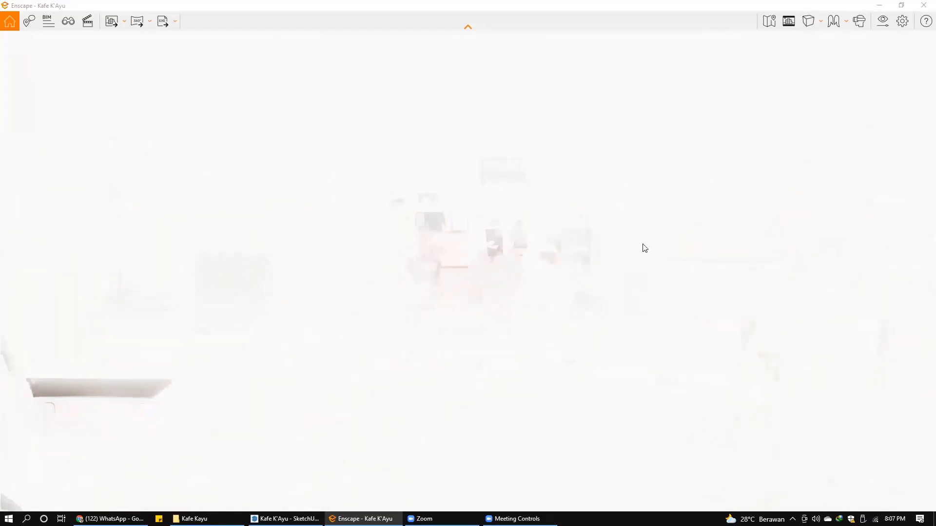
pyautogui.click(880, 22)
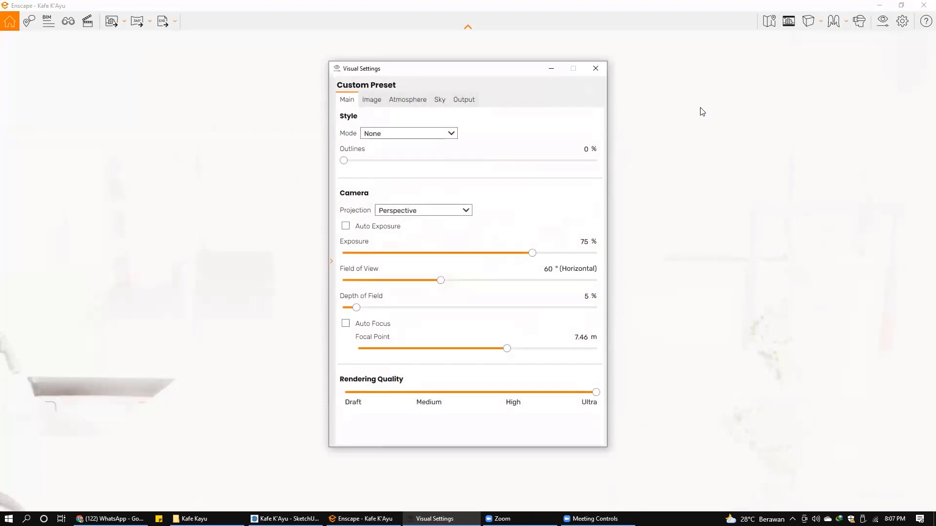
pyautogui.moveTo(352, 231)
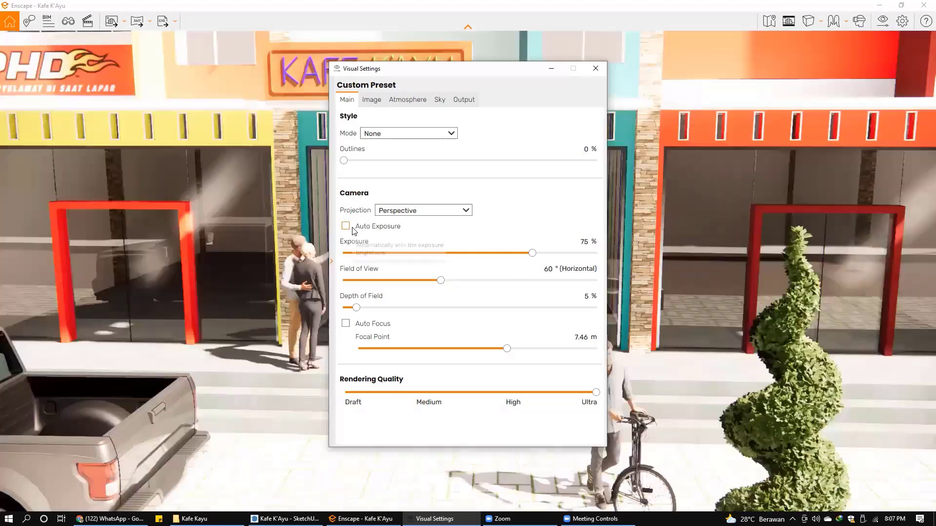
# Enable Auto Exposure and raise Exposure to 78%, moving the settings window aside to see the render
pyautogui.click(354, 231)
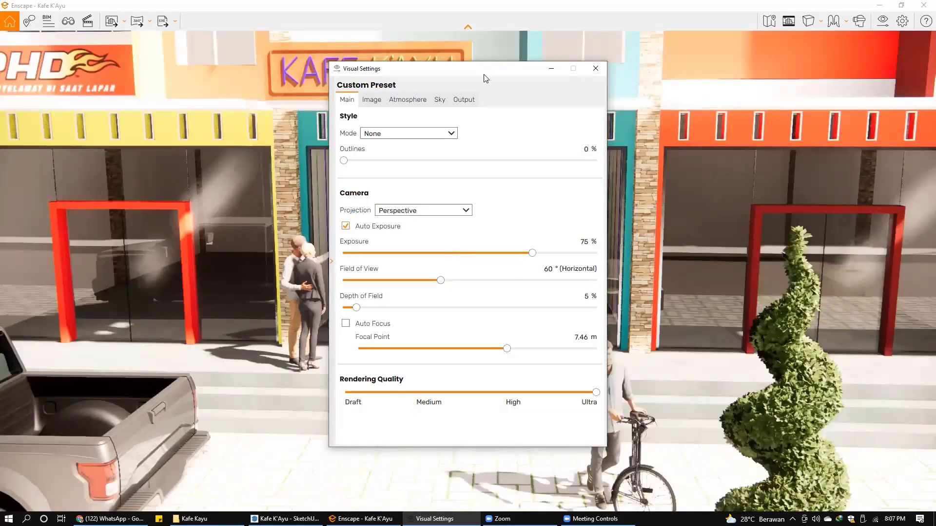
pyautogui.moveTo(483, 78); pyautogui.dragTo(753, 86)
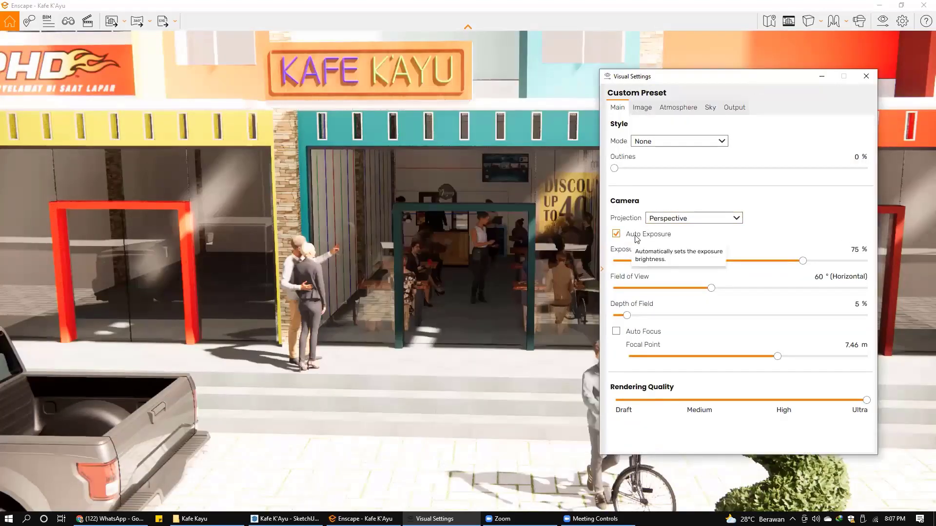
pyautogui.moveTo(803, 261)
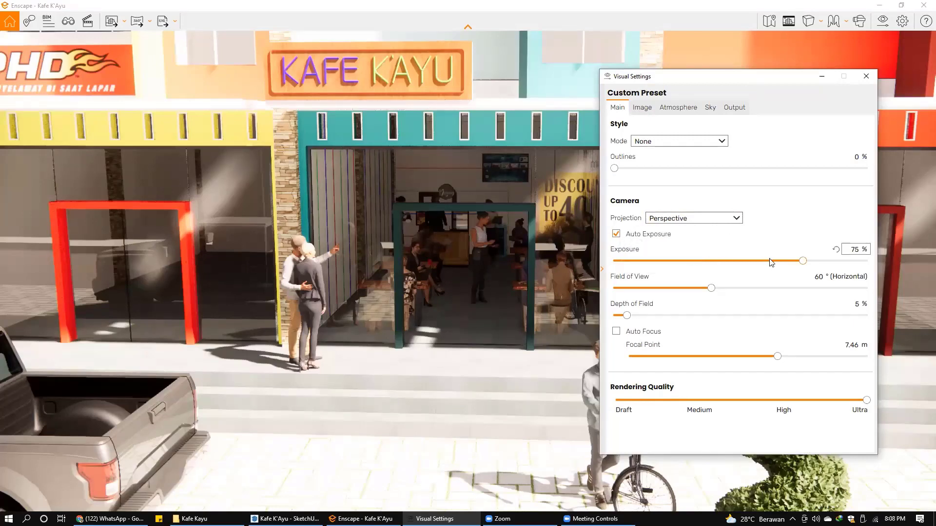
pyautogui.moveTo(802, 262)
pyautogui.mouseDown()
pyautogui.moveTo(756, 262)
pyautogui.moveTo(801, 262)
pyautogui.mouseUp()
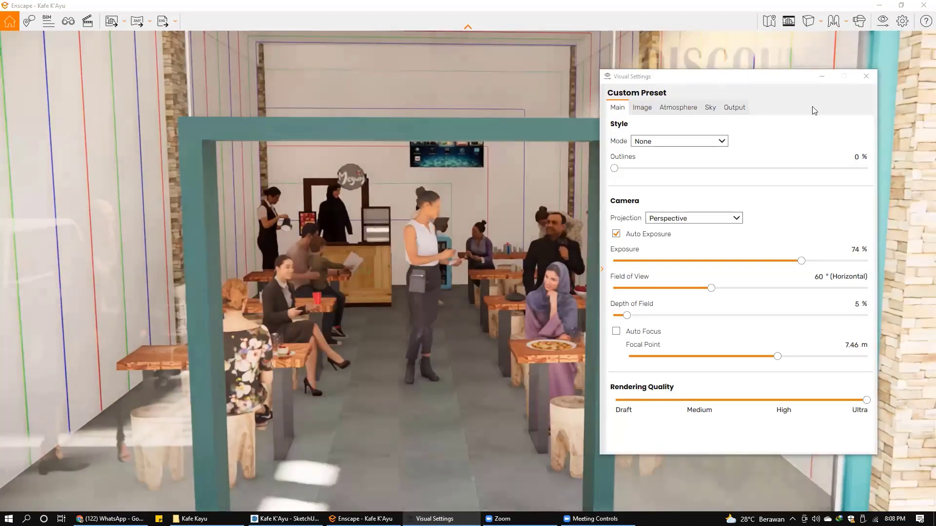
pyautogui.moveTo(828, 80); pyautogui.dragTo(839, 110)
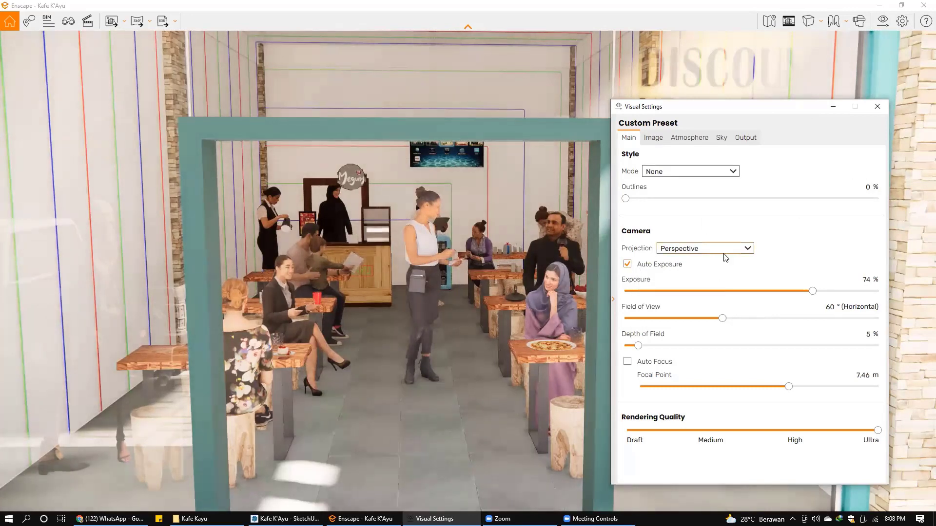
pyautogui.moveTo(812, 292); pyautogui.dragTo(821, 291)
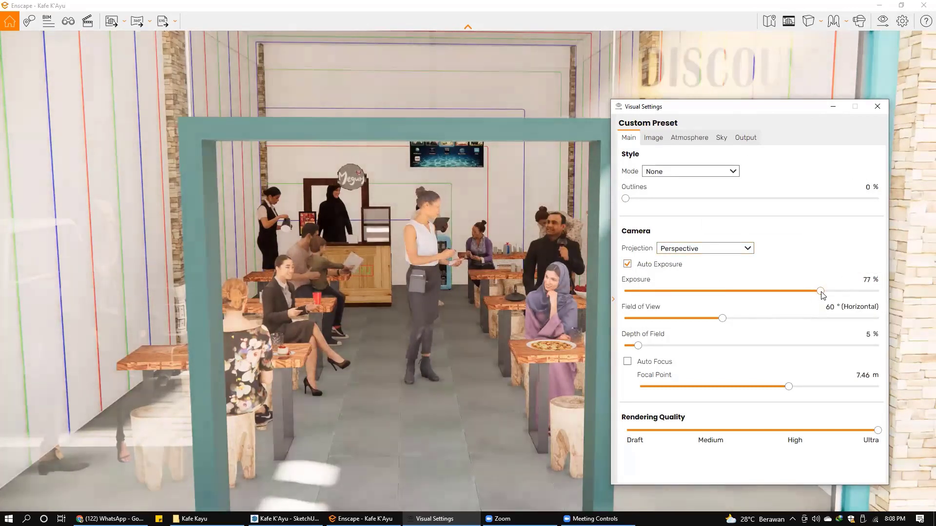
# Minimize Visual Settings and orbit the camera around the café doorway
pyautogui.click(833, 108)
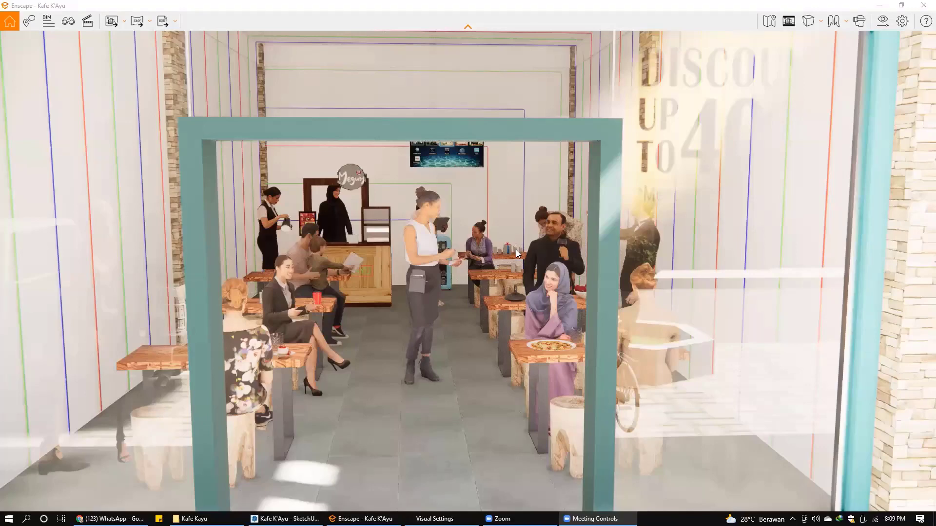
pyautogui.moveTo(516, 250); pyautogui.dragTo(683, 254, button='right')
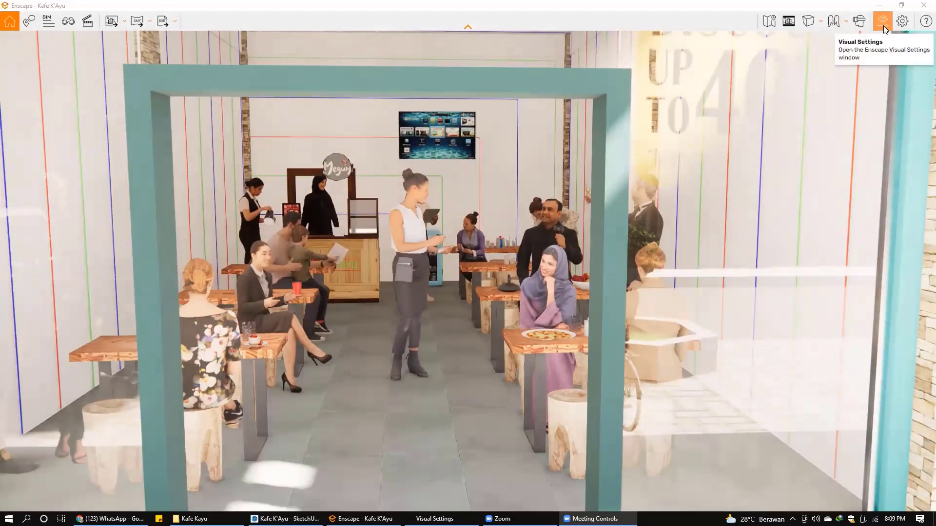
# Cycle the time of day with repeated U presses through morning, evening and late night, then look up at the café sign
pyautogui.click(884, 25)
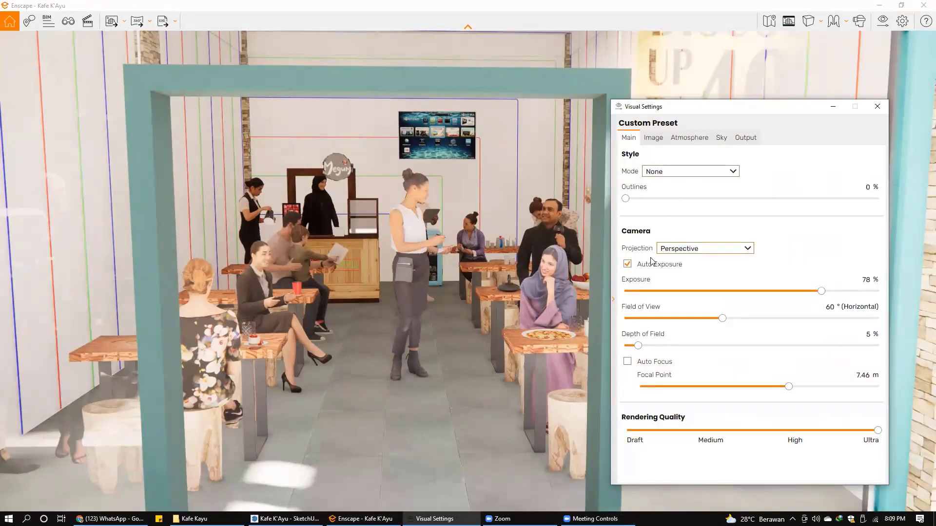
pyautogui.click(834, 106)
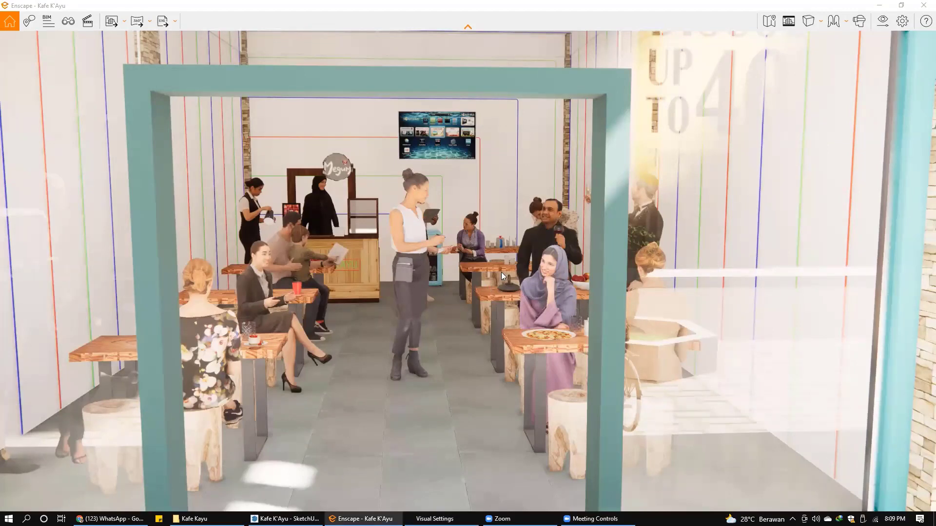
pyautogui.press('u')
pyautogui.press('u')
pyautogui.press('u')
pyautogui.press('u')
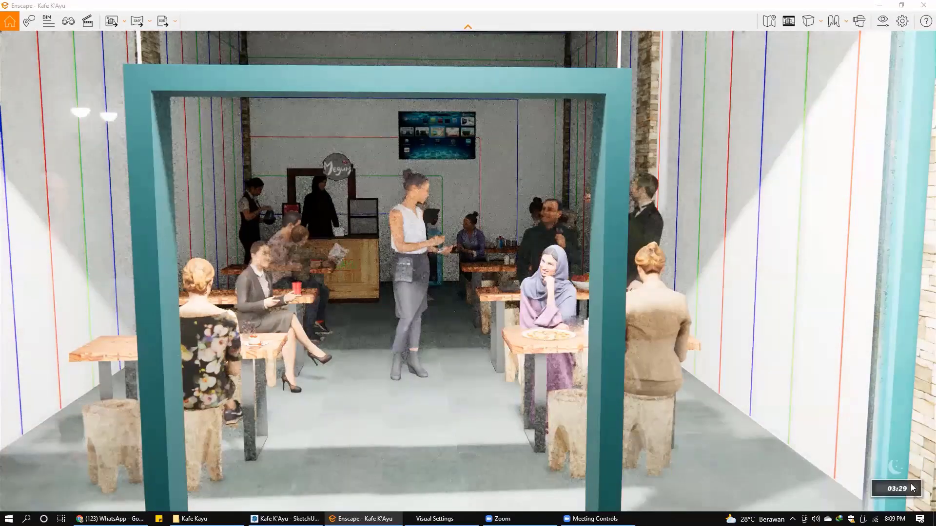
pyautogui.press('u')
pyautogui.press('u')
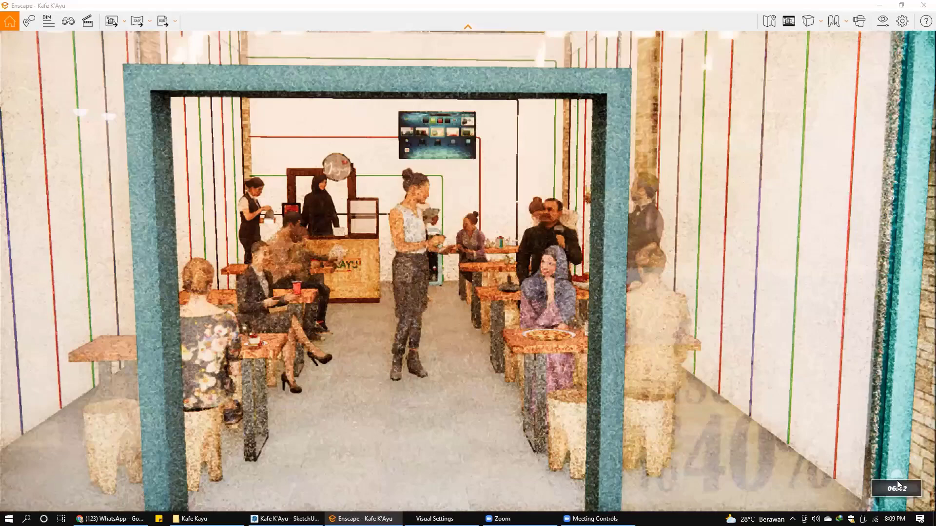
pyautogui.press('u')
pyautogui.press('u')
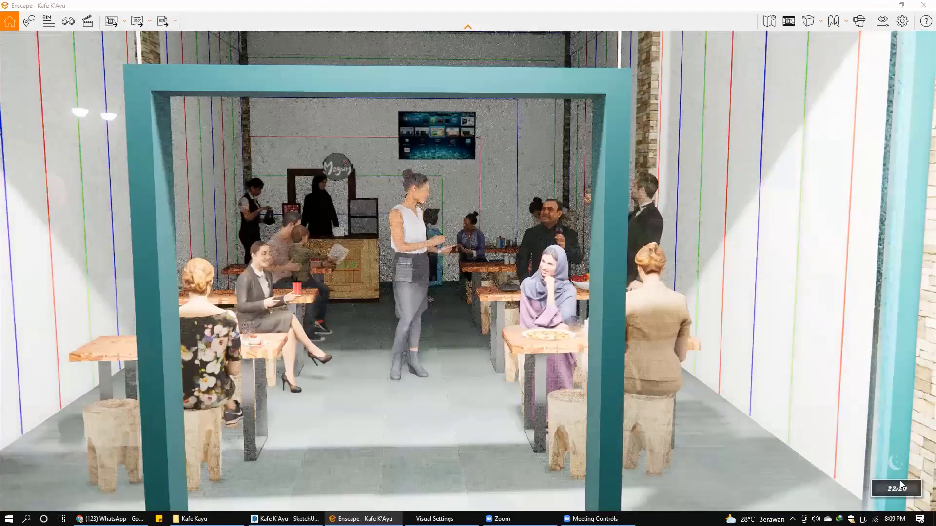
pyautogui.press('u')
pyautogui.press('u')
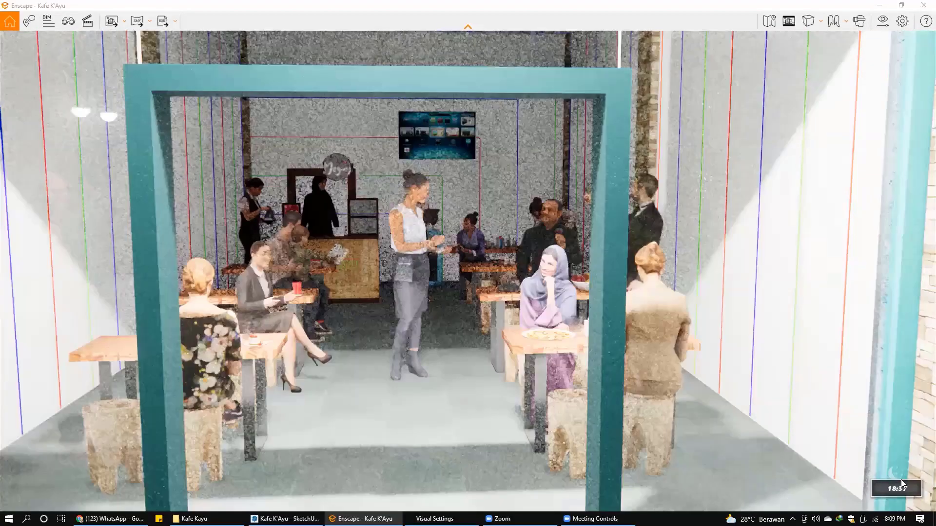
pyautogui.press('u')
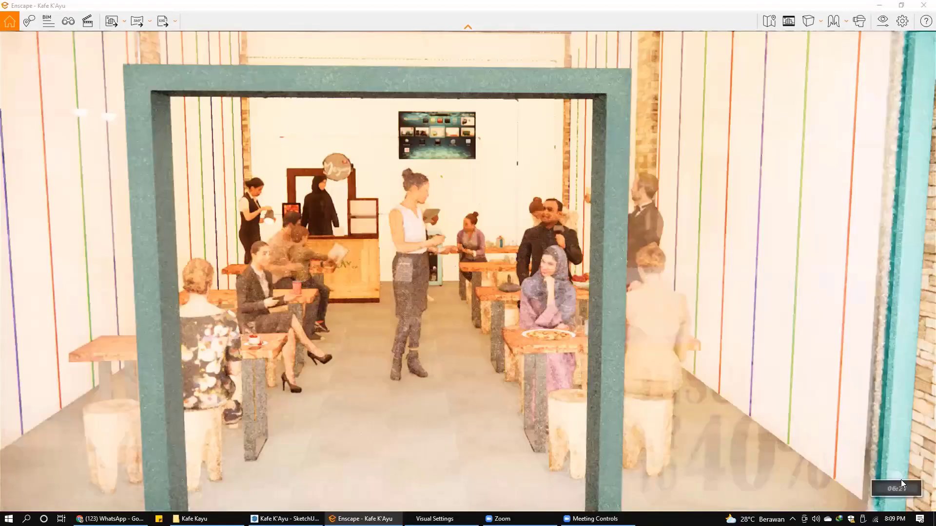
pyautogui.press('u')
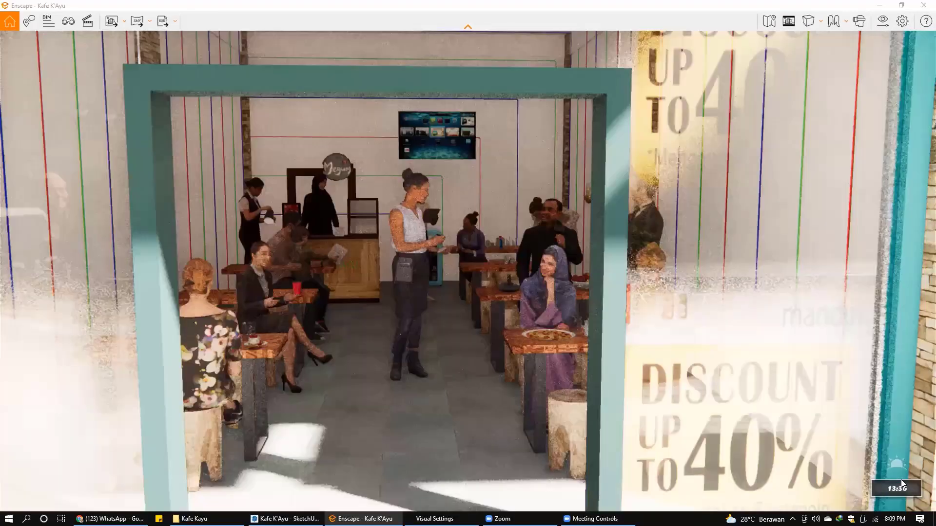
pyautogui.press('u')
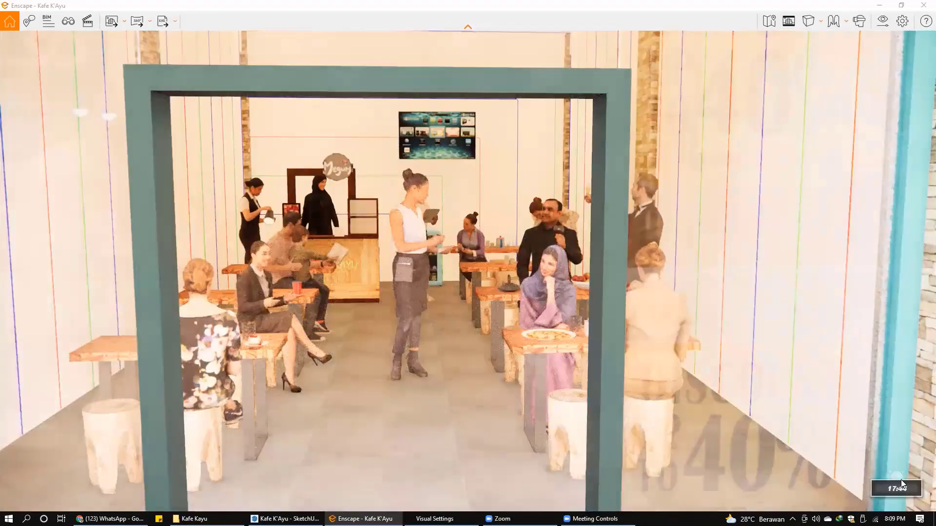
pyautogui.press('u')
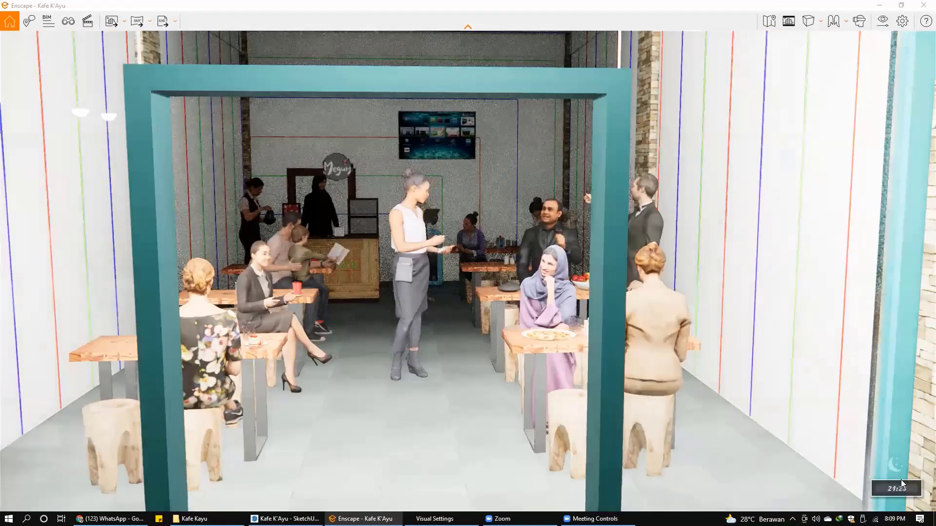
pyautogui.press('u')
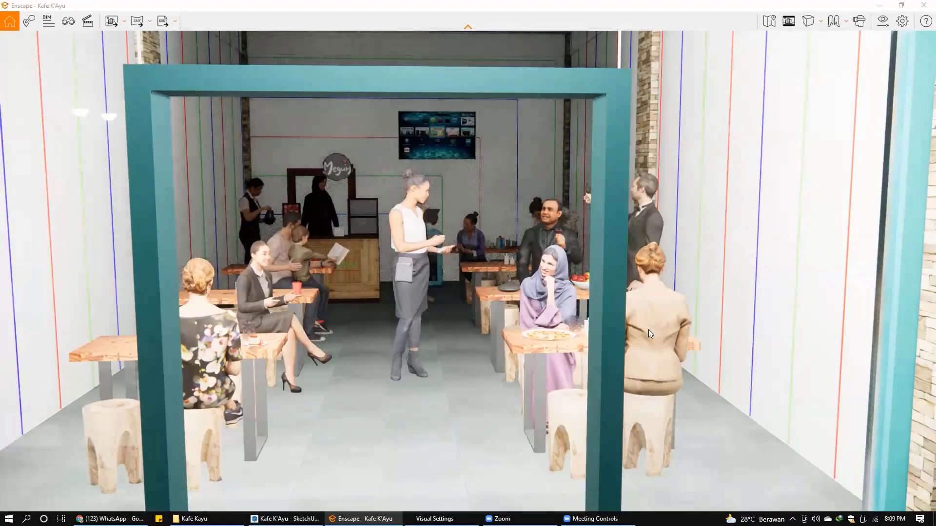
pyautogui.moveTo(649, 330); pyautogui.dragTo(634, 439)
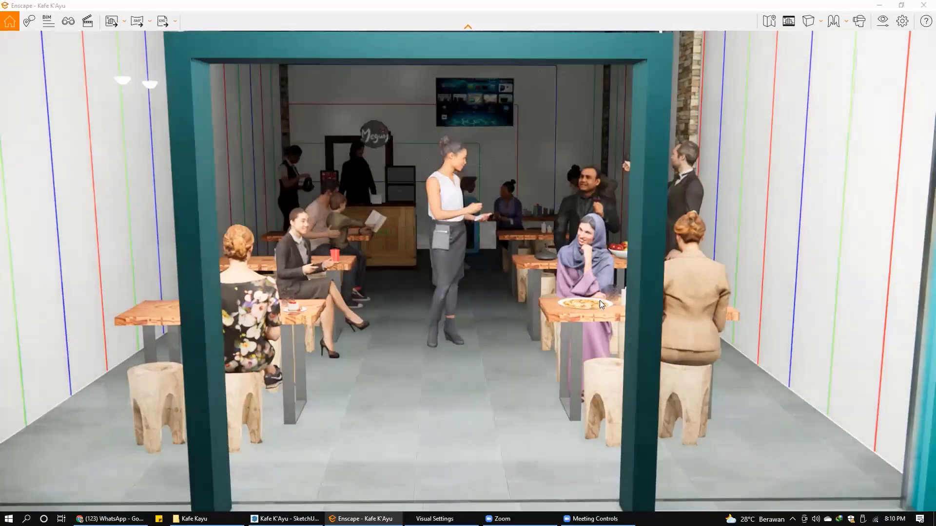
# Turn off Auto Exposure in Visual Settings and minimize the window
pyautogui.click(903, 21)
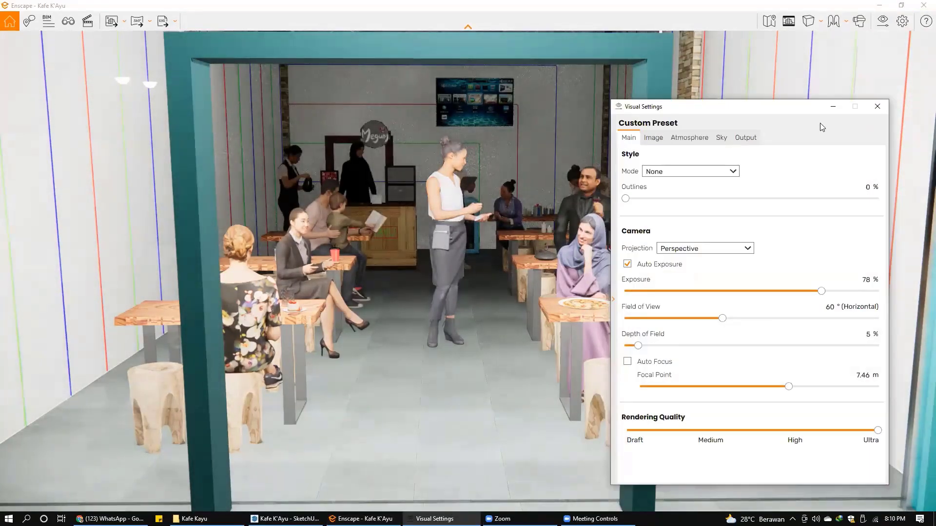
pyautogui.click(631, 264)
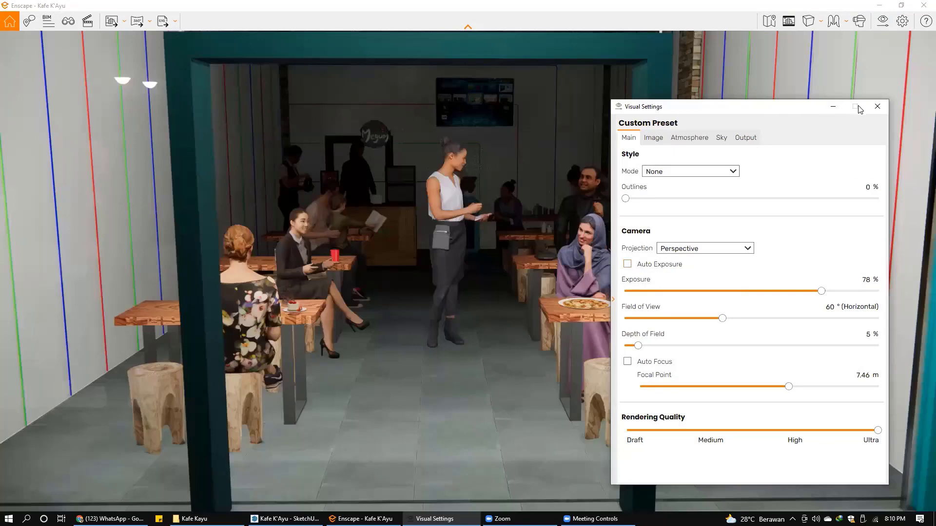
pyautogui.click(529, 190)
pyautogui.scroll(5, 529, 190)
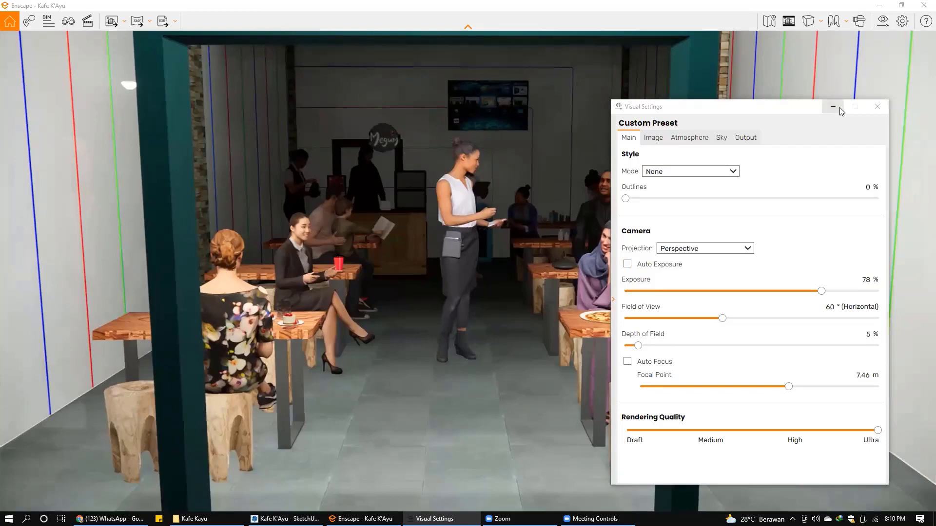
pyautogui.click(833, 106)
# Fly the camera forward through the café with W, then pull it back from the wall with S
pyautogui.press('w')
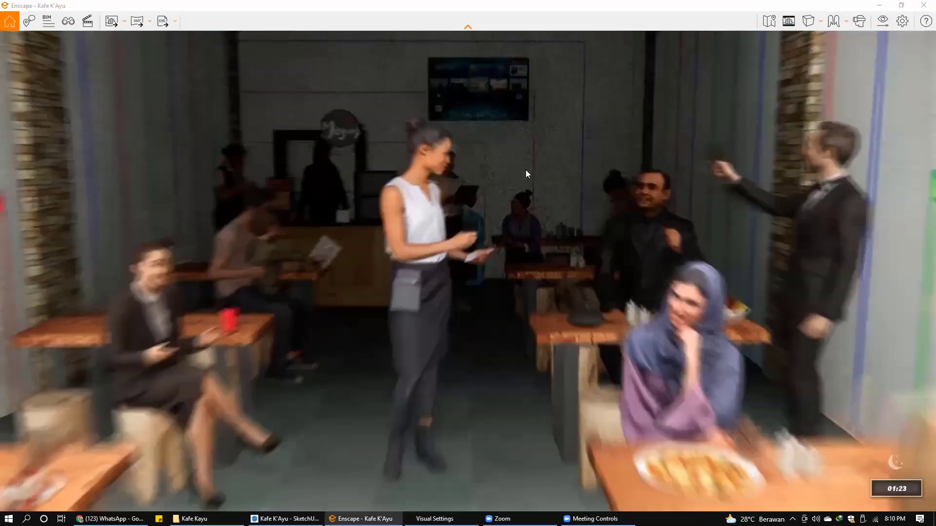
pyautogui.press('u')
pyautogui.press('s')
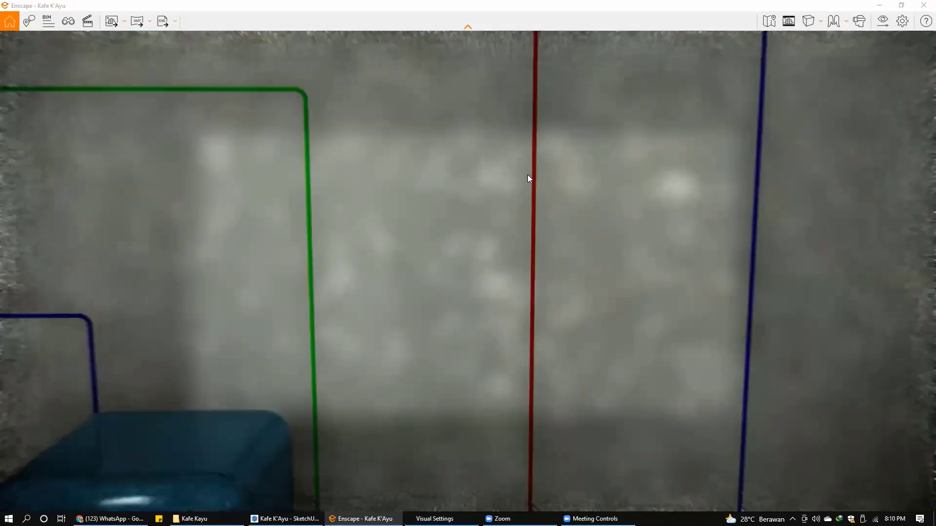
pyautogui.press('s')
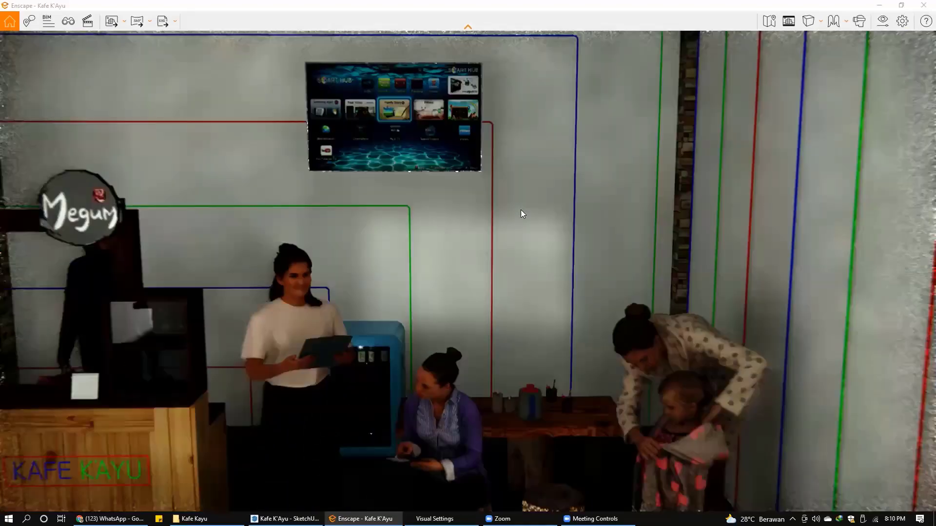
pyautogui.press('s')
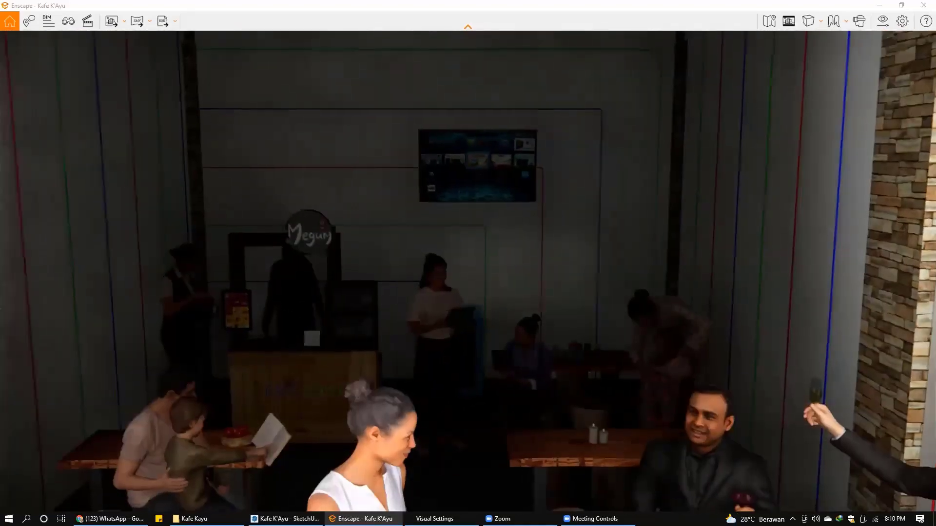
# Set the time of day to late morning, back the camera away from the counter, and reopen Visual Settings
pyautogui.press('i')
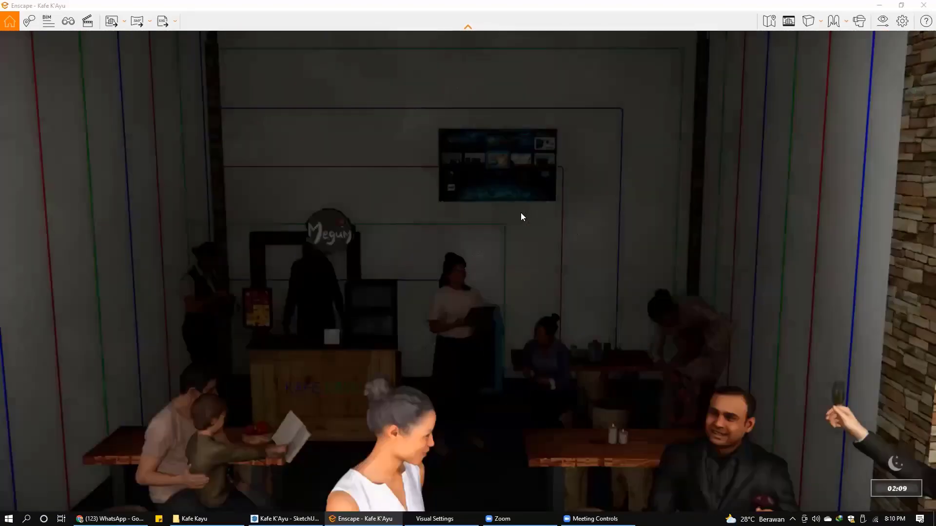
pyautogui.press('i')
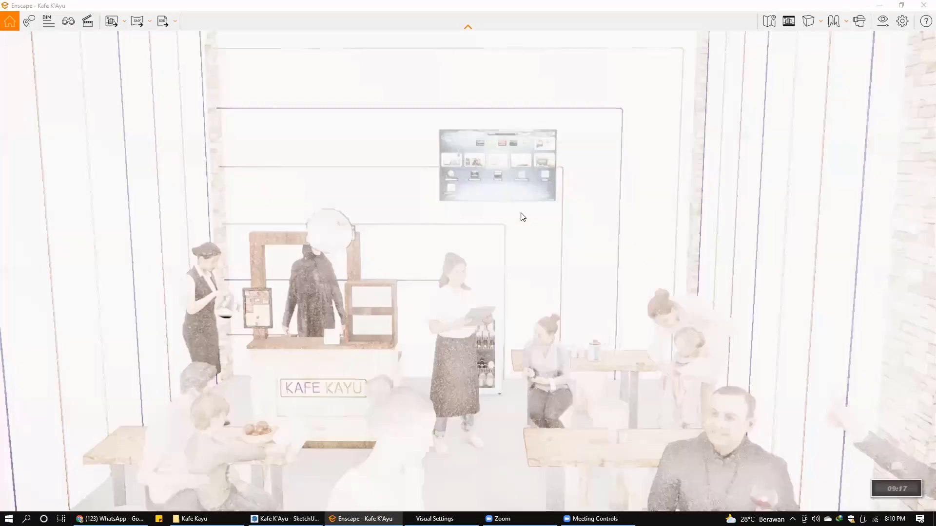
pyautogui.press('s')
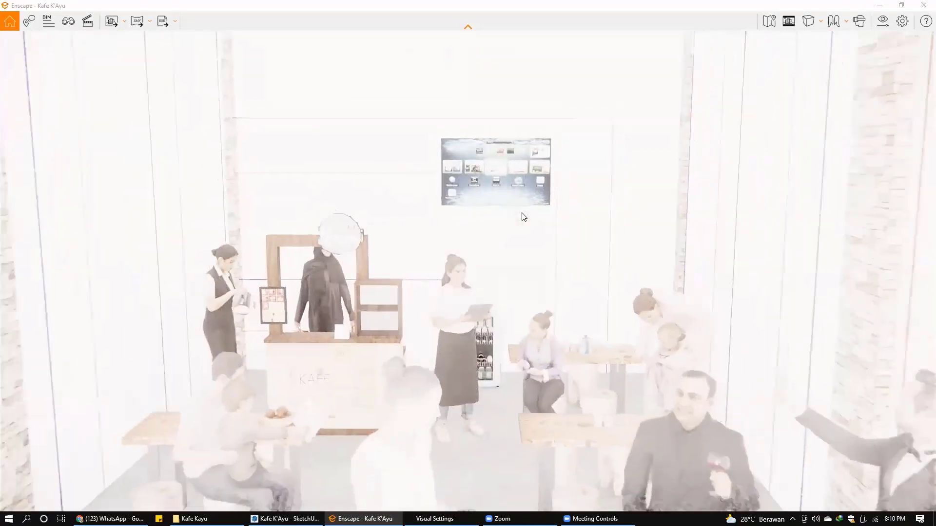
pyautogui.press('s')
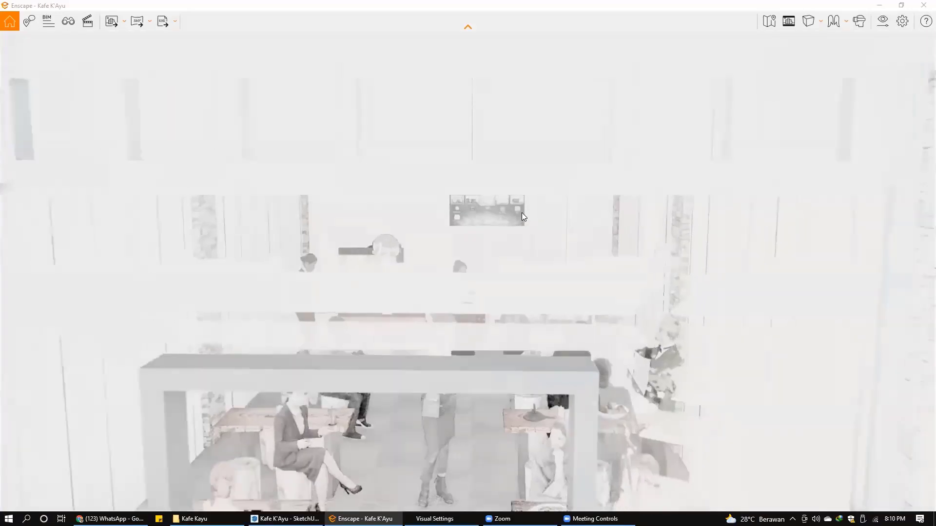
pyautogui.press('s')
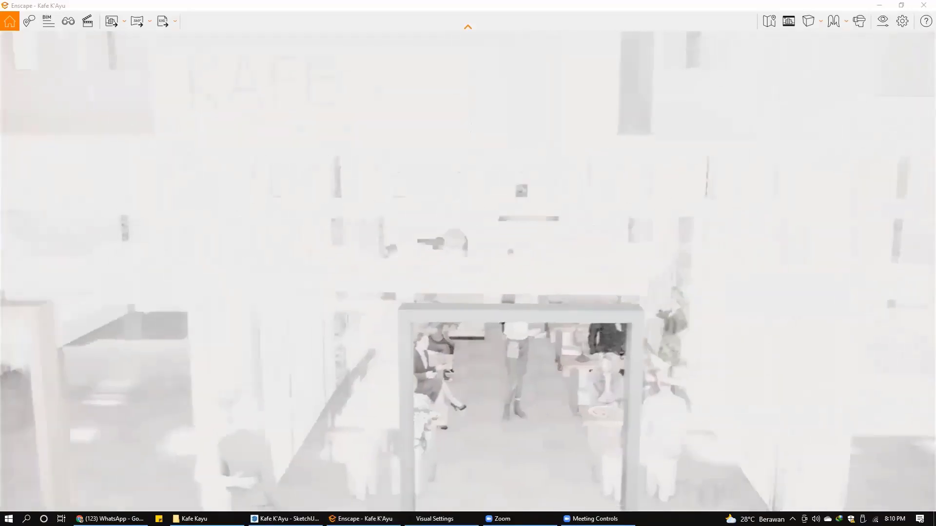
pyautogui.moveTo(536, 253); pyautogui.dragTo(526, 258)
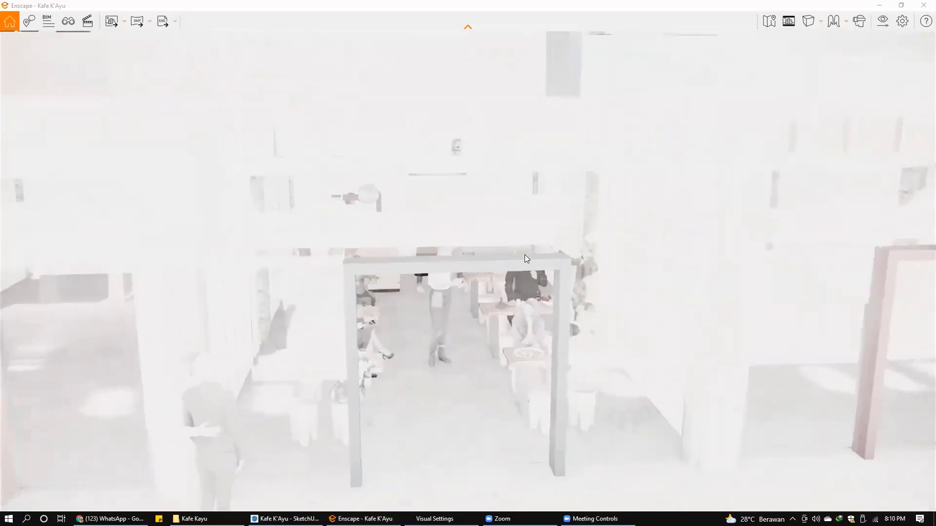
pyautogui.click(886, 25)
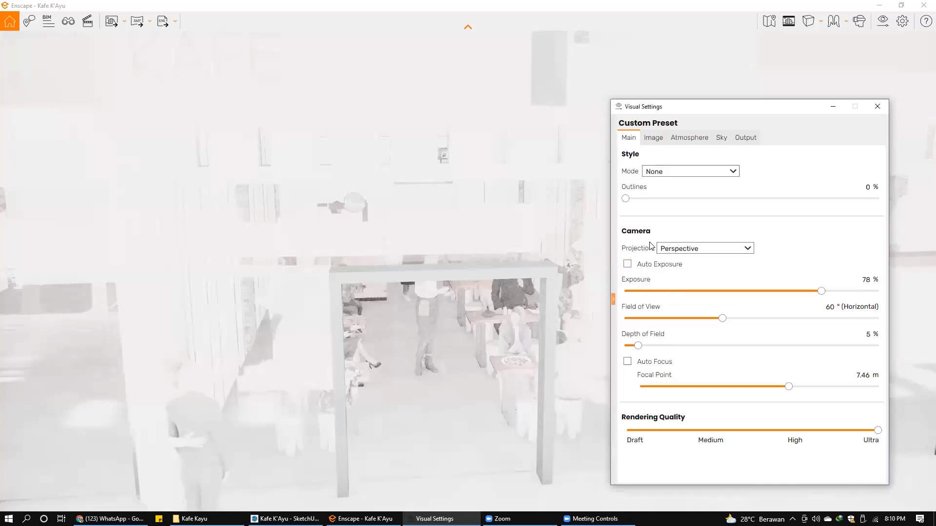
pyautogui.moveTo(659, 264)
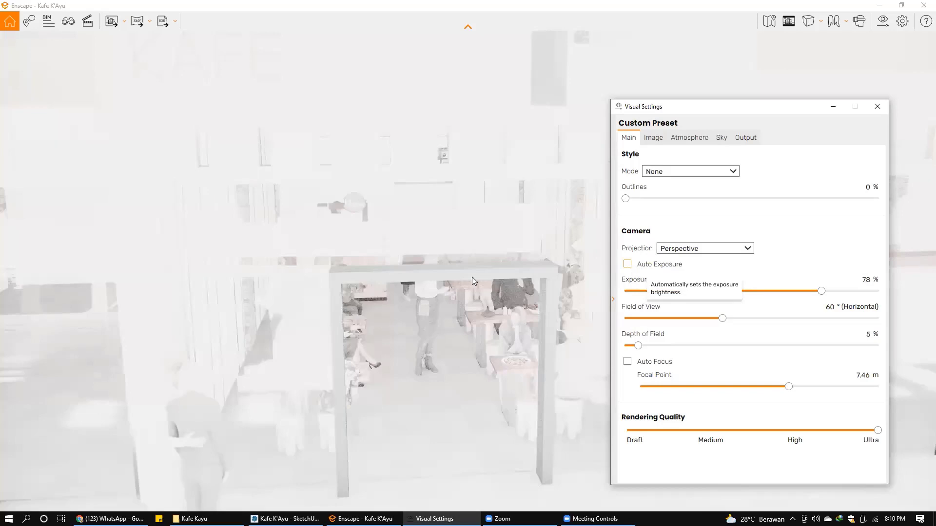
# Re-enable Auto Exposure, close the settings, and fly the camera forward and down to the teal entrance
pyautogui.click(627, 264)
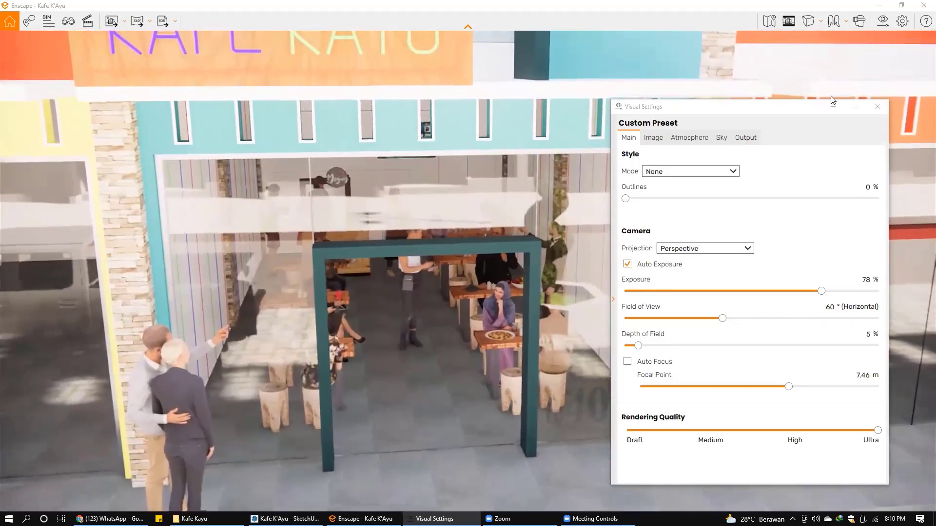
pyautogui.click(877, 106)
pyautogui.keyDown('shift'); pyautogui.moveTo(561, 272); pyautogui.dragTo(559, 274, button='right'); pyautogui.keyUp('shift')
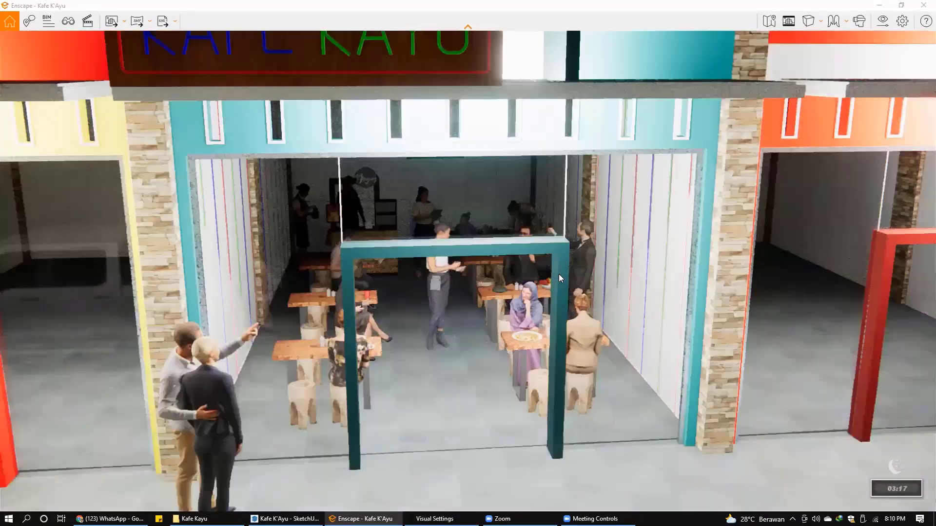
pyautogui.press('w')
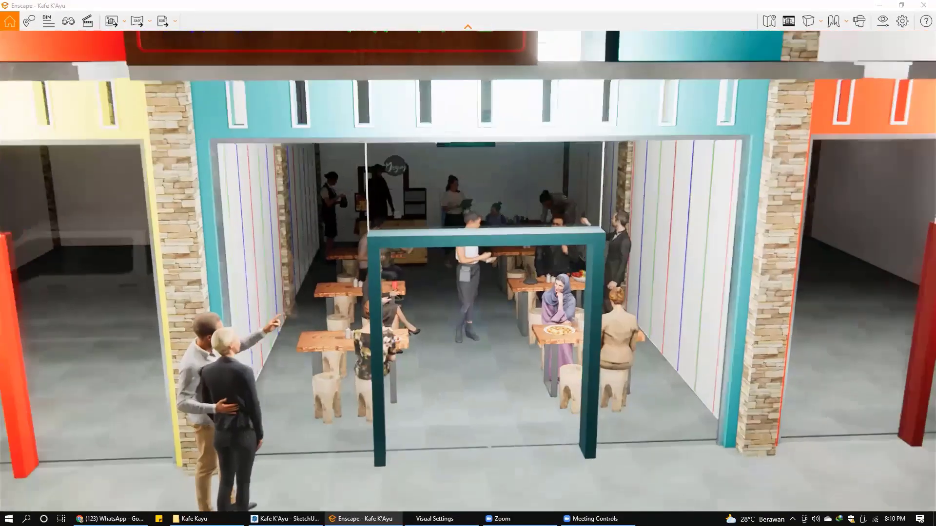
pyautogui.press('1')
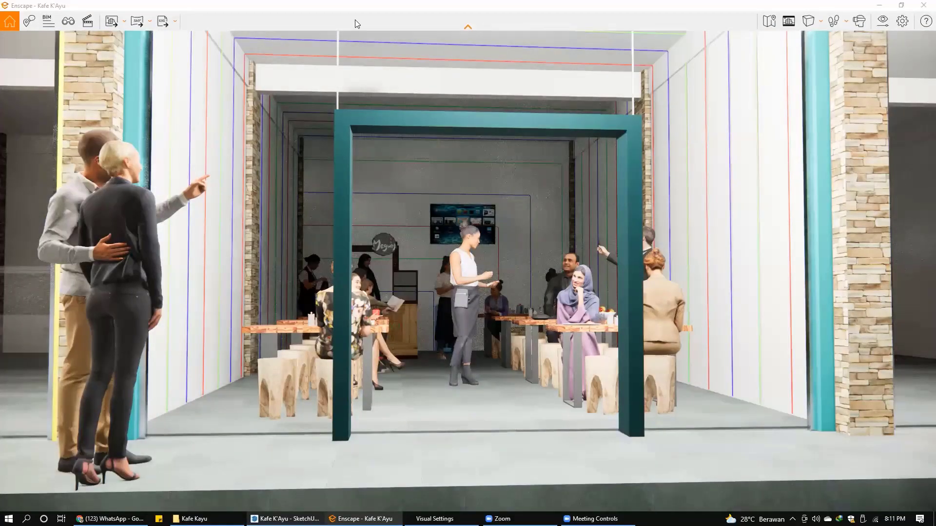
# Snap Enscape to the right half and SketchUp to the left, collapsing the Default Tray
pyautogui.press('super+Right')
pyautogui.click(159, 129)
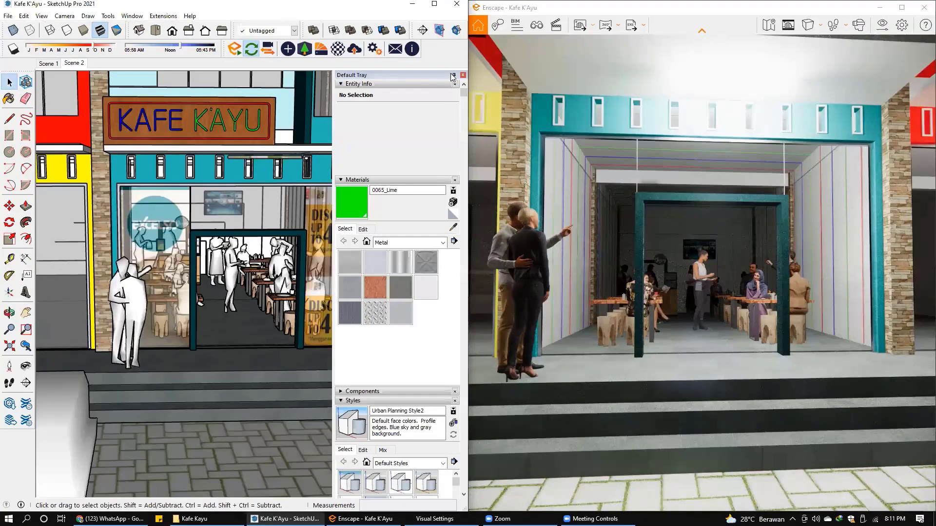
pyautogui.click(453, 76)
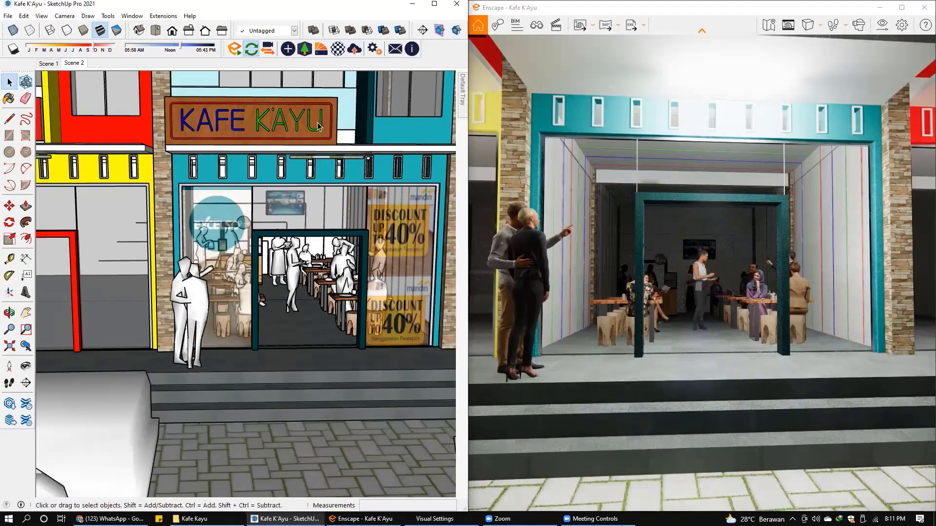
# Zoom and pan to the line light above the café entrance and select it
pyautogui.scroll(1, 340, 160)
pyautogui.scroll(2, 340, 163)
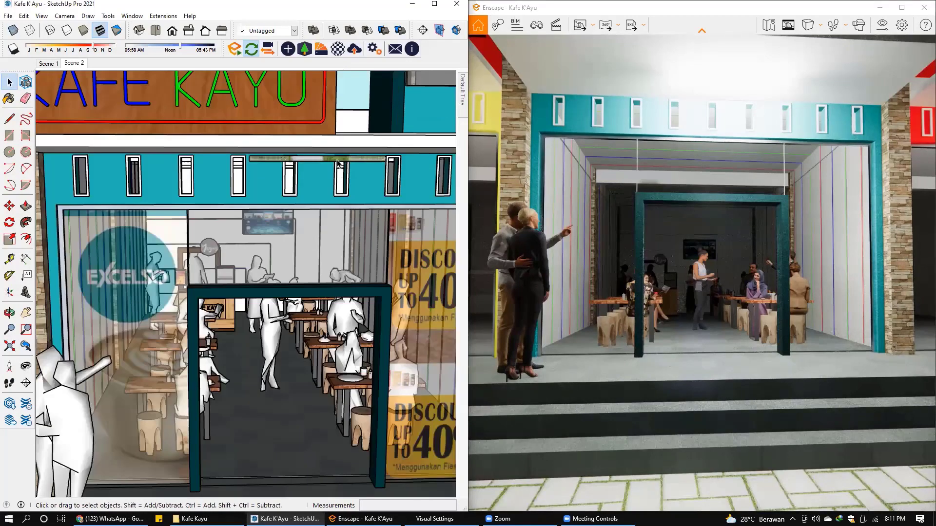
pyautogui.keyDown('shift'); pyautogui.moveTo(334, 164); pyautogui.dragTo(326, 107, button='middle'); pyautogui.keyUp('shift')
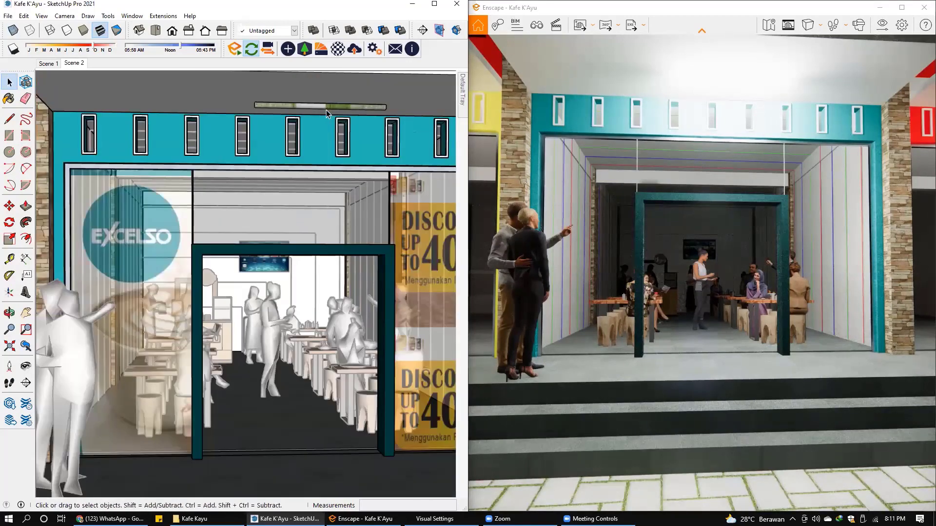
pyautogui.scroll(1, 326, 107)
pyautogui.click(326, 106)
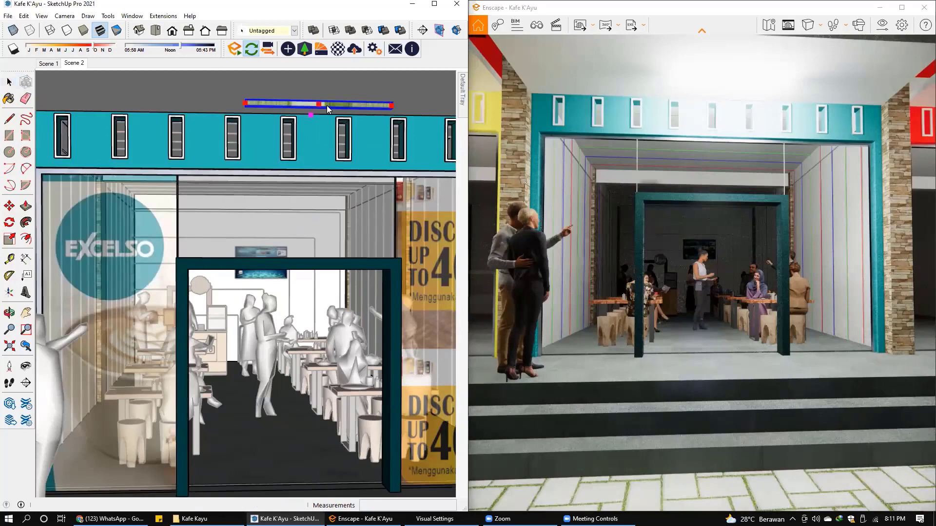
# In the line light's Enscape settings, test luminous intensities from 4 cd up to 1,000,000 cd
pyautogui.click(288, 52)
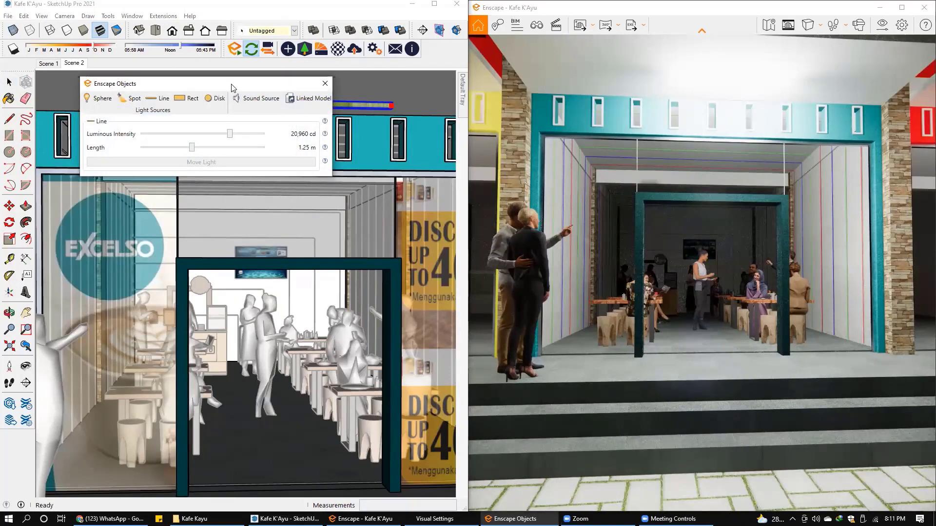
pyautogui.click(232, 232)
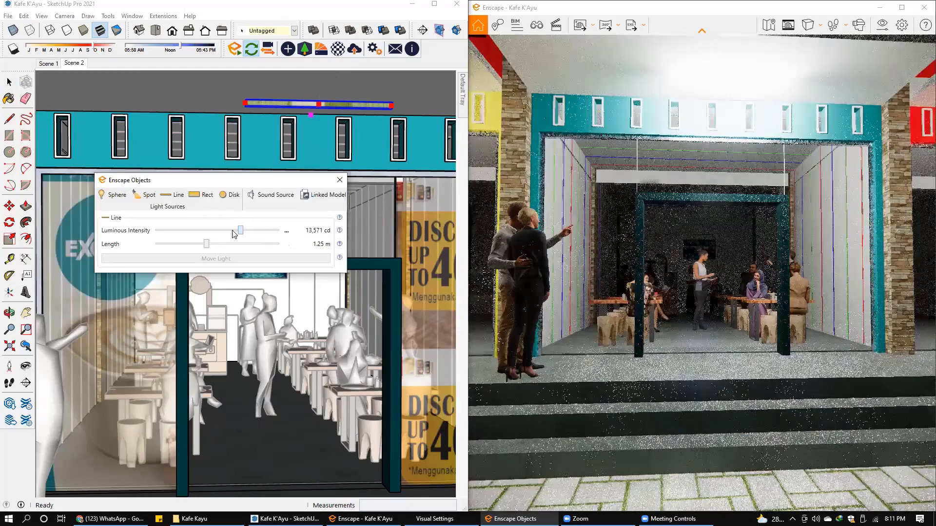
pyautogui.click(205, 231)
pyautogui.click(169, 232)
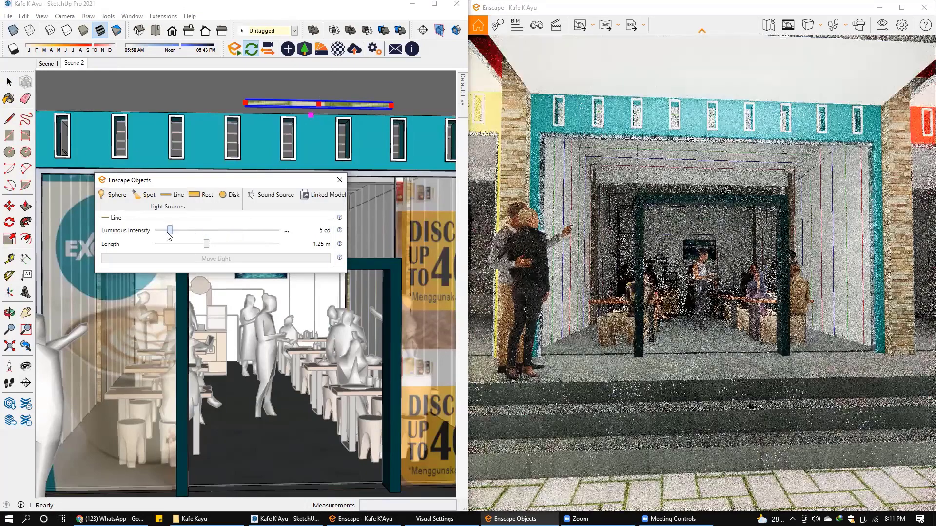
pyautogui.click(166, 232)
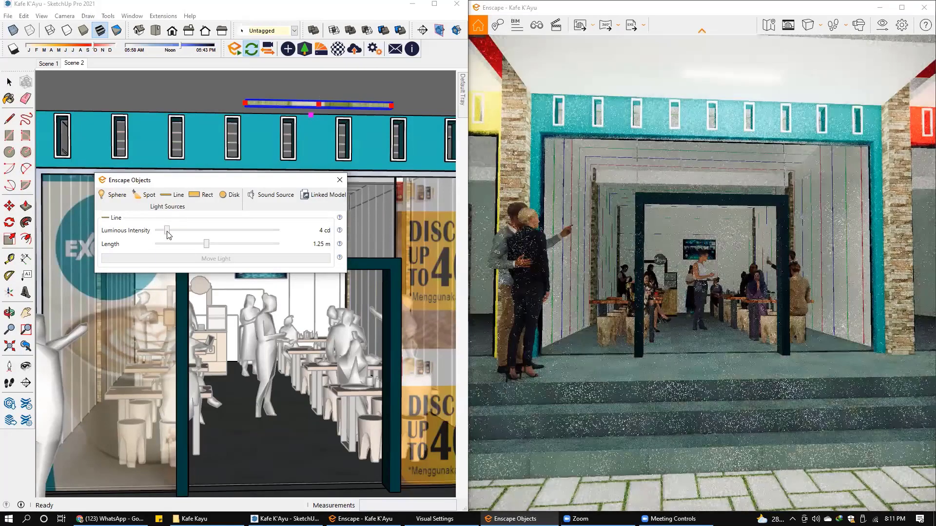
pyautogui.moveTo(169, 234); pyautogui.dragTo(289, 233)
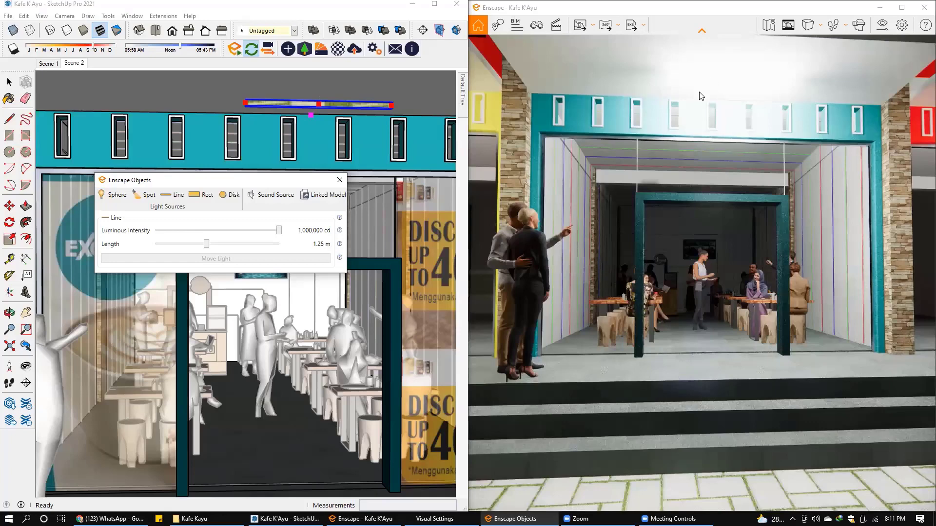
# Turn off Auto Exposure in Enscape Visual Settings
pyautogui.click(883, 24)
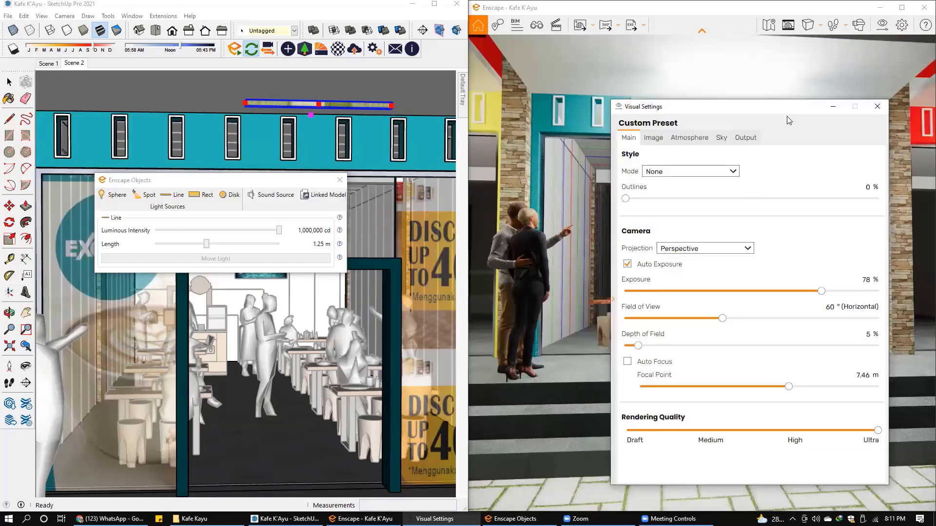
pyautogui.click(628, 264)
pyautogui.click(834, 107)
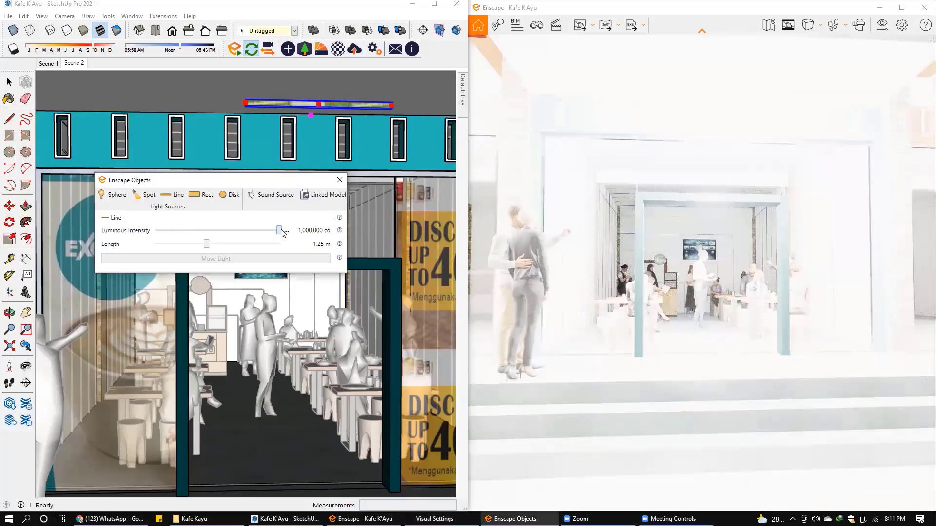
# Bring the line light's intensity back down and settle on about 12,757 cd
pyautogui.moveTo(281, 232); pyautogui.dragTo(154, 244)
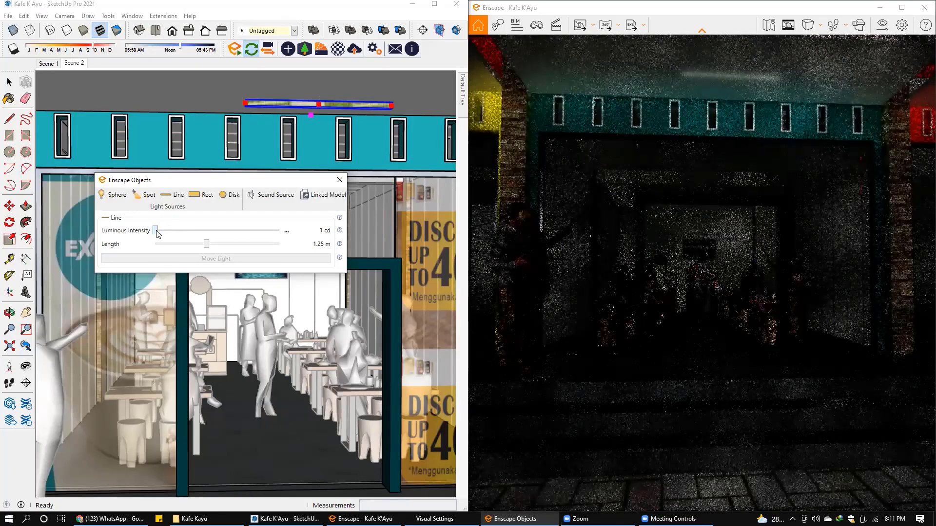
pyautogui.moveTo(156, 233); pyautogui.dragTo(172, 235)
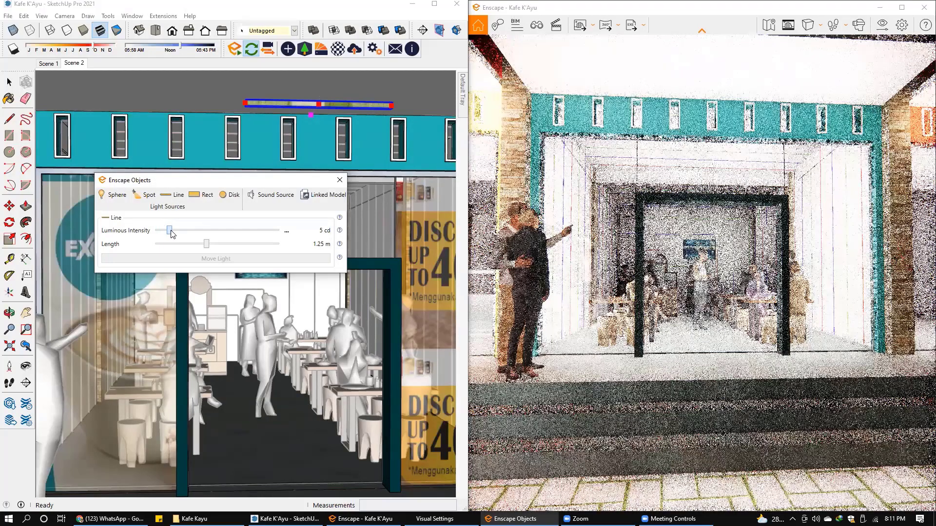
pyautogui.moveTo(172, 235); pyautogui.dragTo(198, 232)
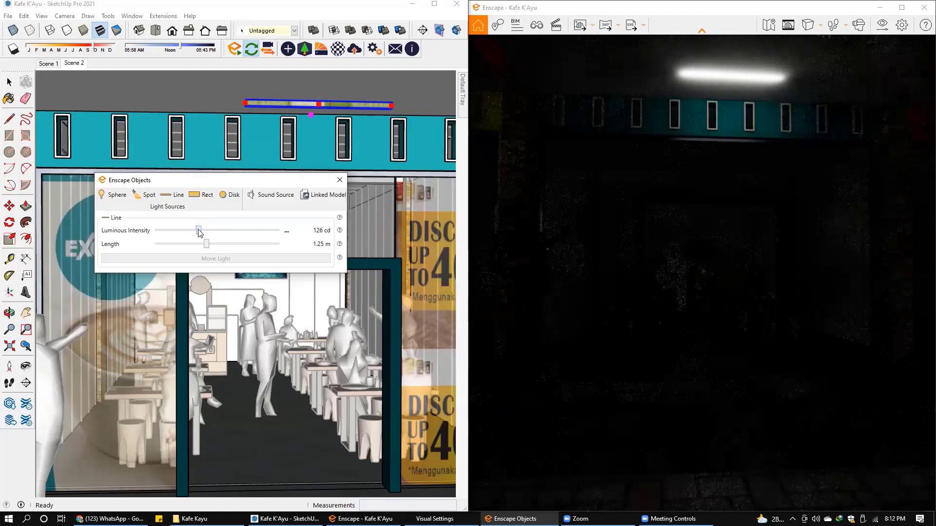
pyautogui.moveTo(198, 232); pyautogui.dragTo(211, 232)
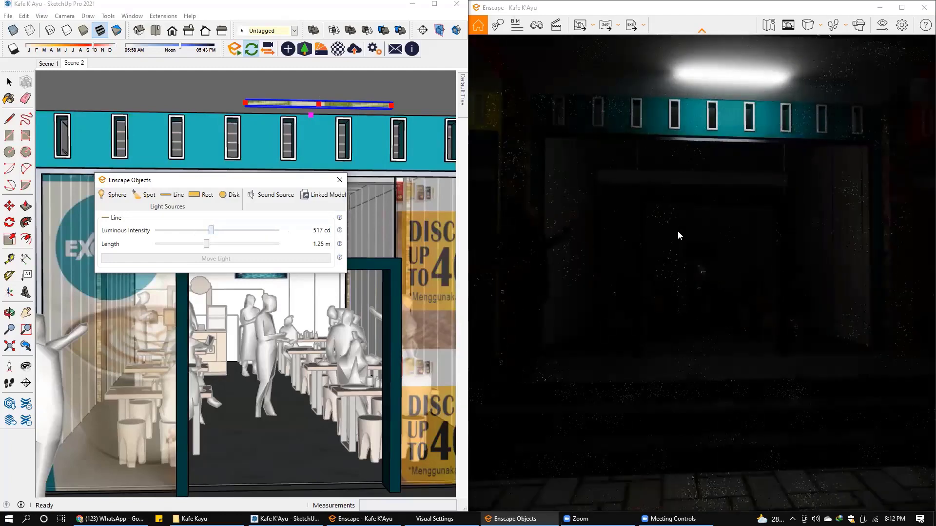
pyautogui.moveTo(211, 232); pyautogui.dragTo(224, 231)
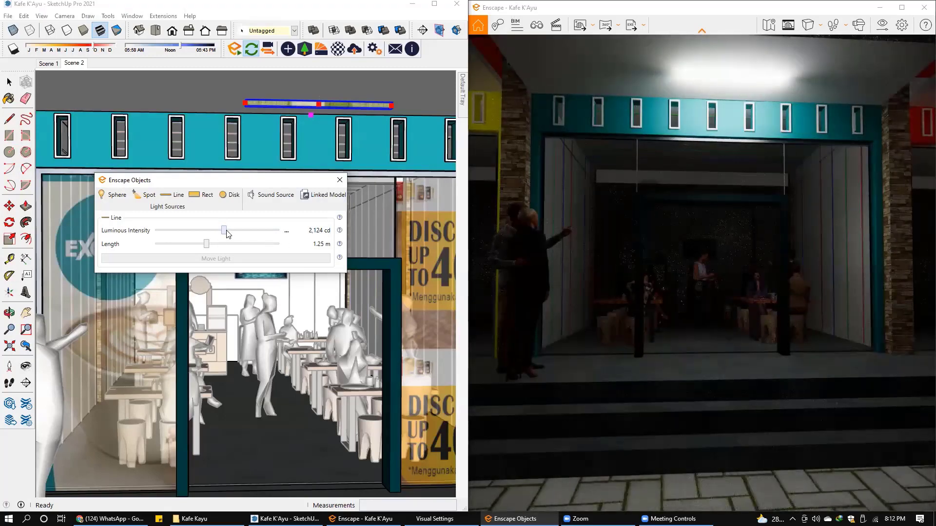
pyautogui.moveTo(226, 234); pyautogui.dragTo(244, 234)
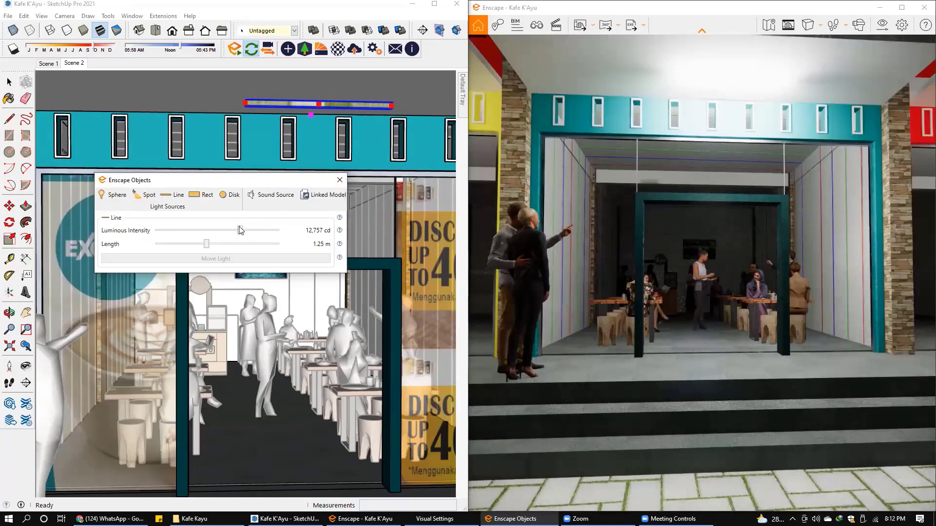
# Toggle Auto Exposure on and back off in Visual Settings, then hide the settings window
pyautogui.click(883, 25)
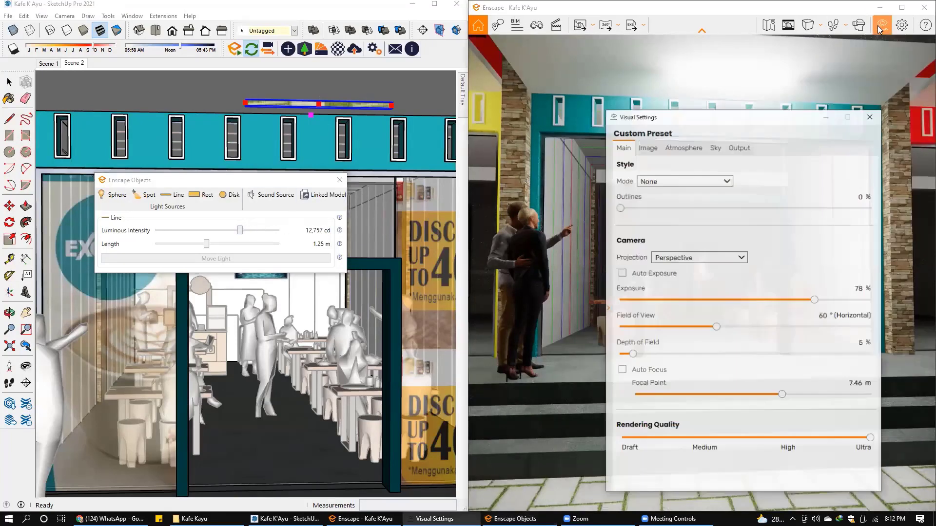
pyautogui.moveTo(782, 112); pyautogui.dragTo(788, 99)
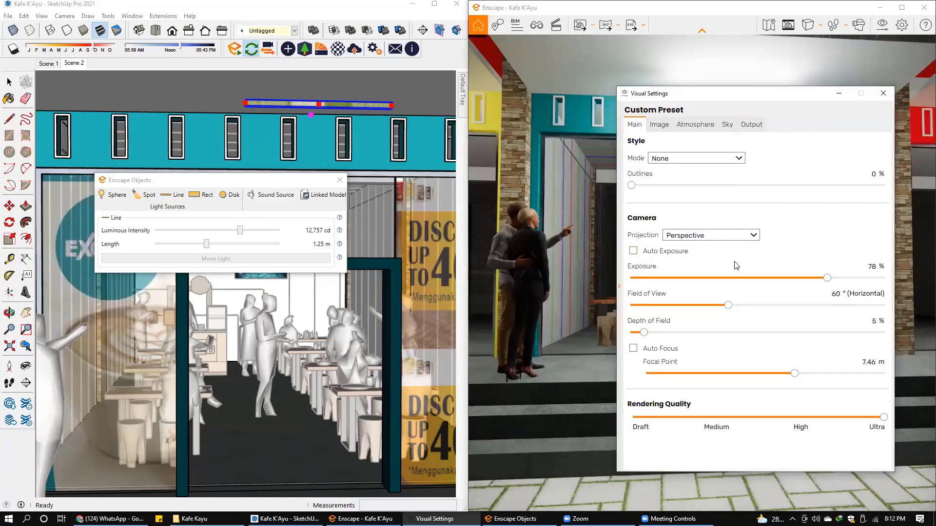
pyautogui.click(637, 253)
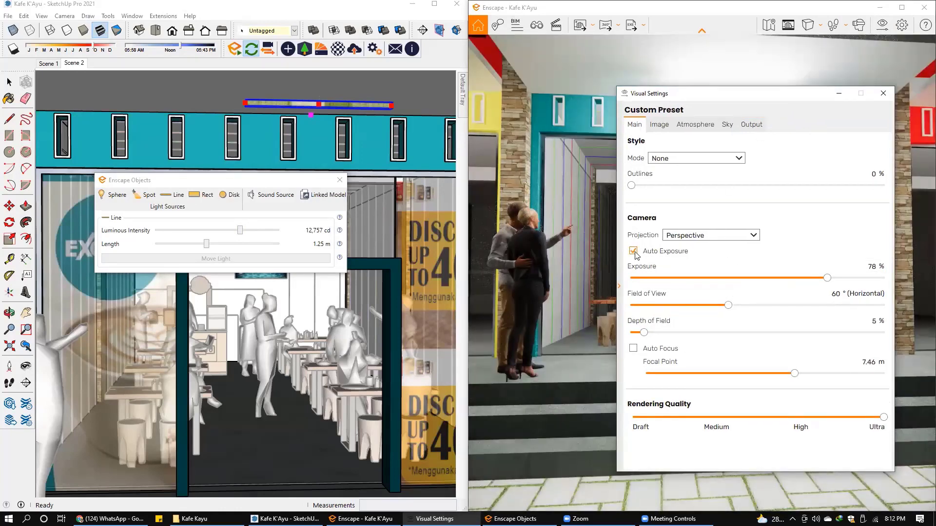
pyautogui.click(636, 255)
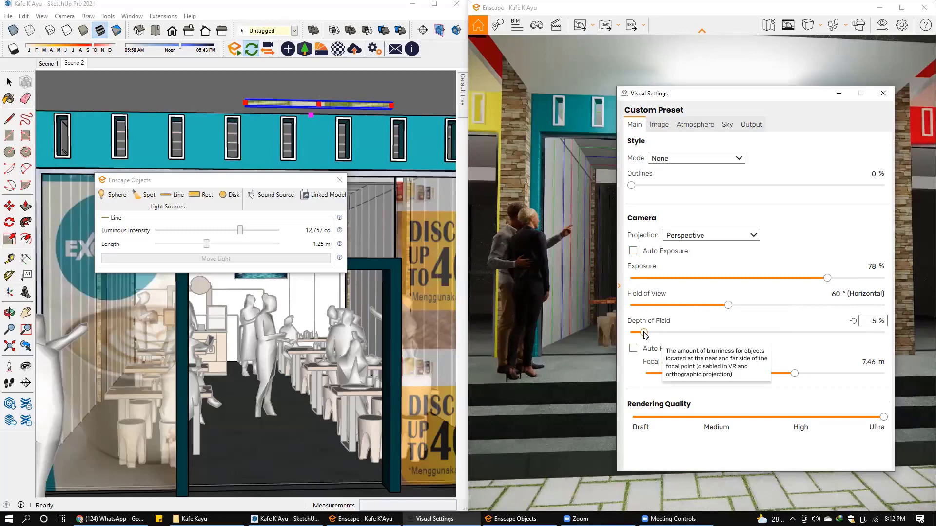
pyautogui.click(838, 95)
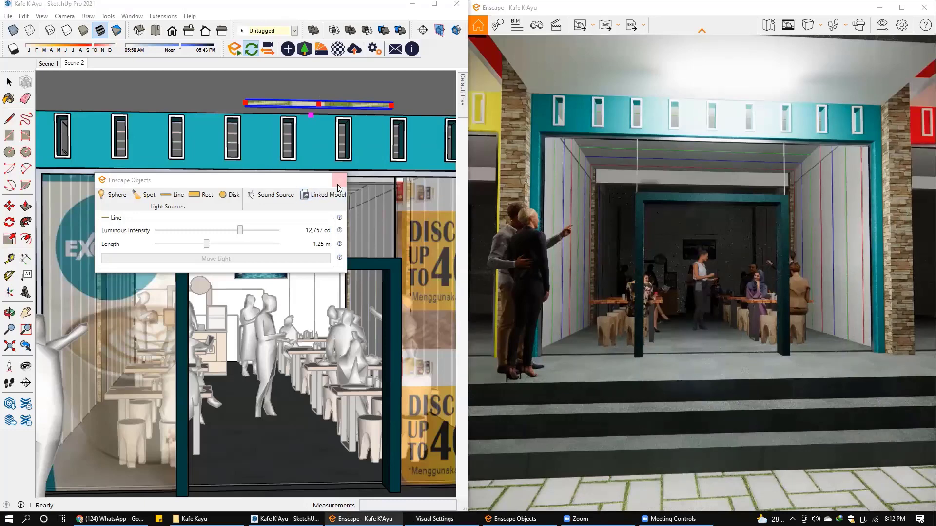
pyautogui.scroll(3, 707, 241)
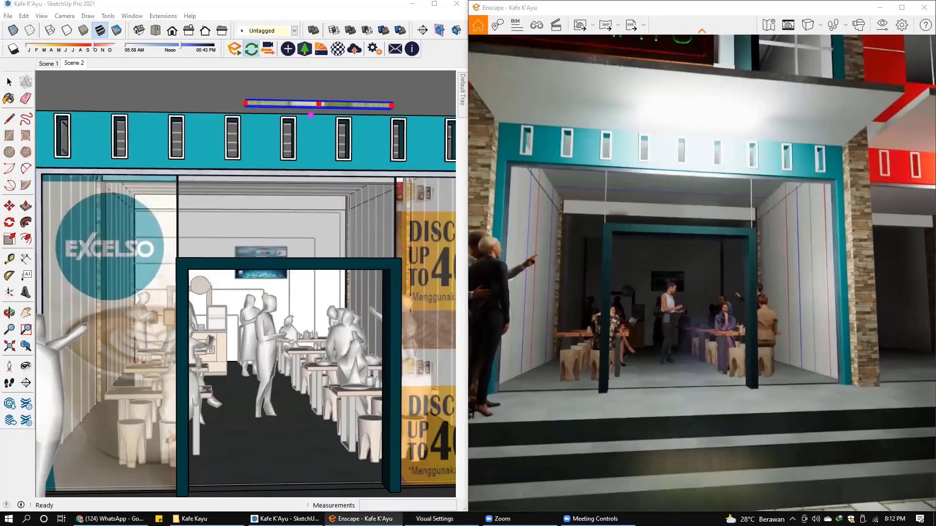
# Move the Enscape camera closer and up, tilting toward the KAFE KAYU sign
pyautogui.press('a')
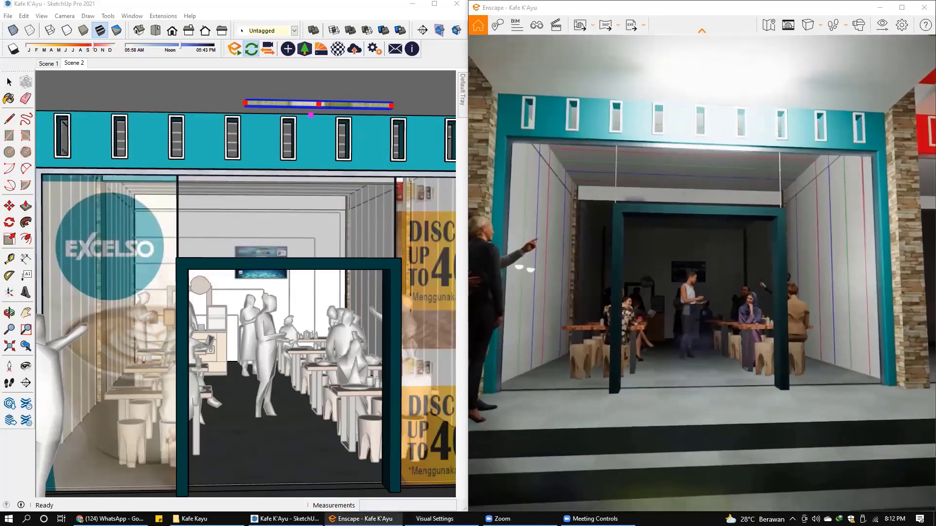
pyautogui.press('e')
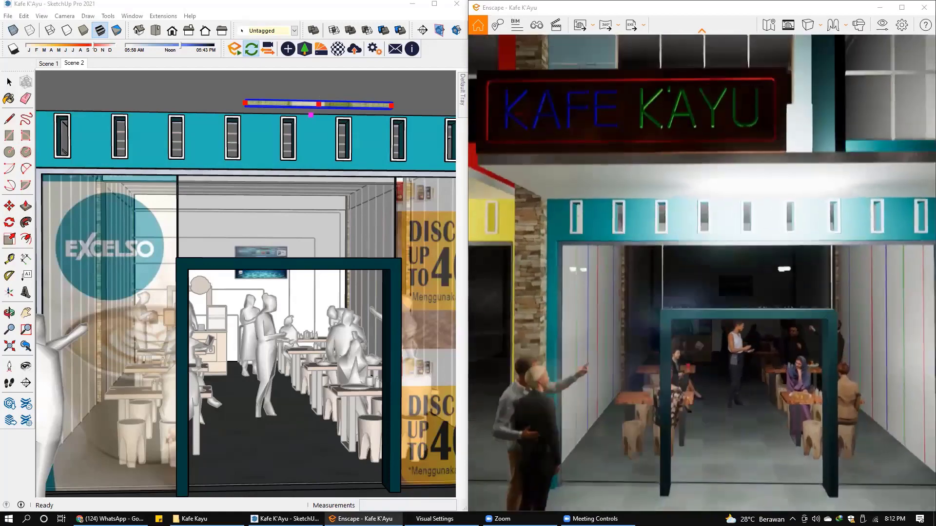
pyautogui.press('e')
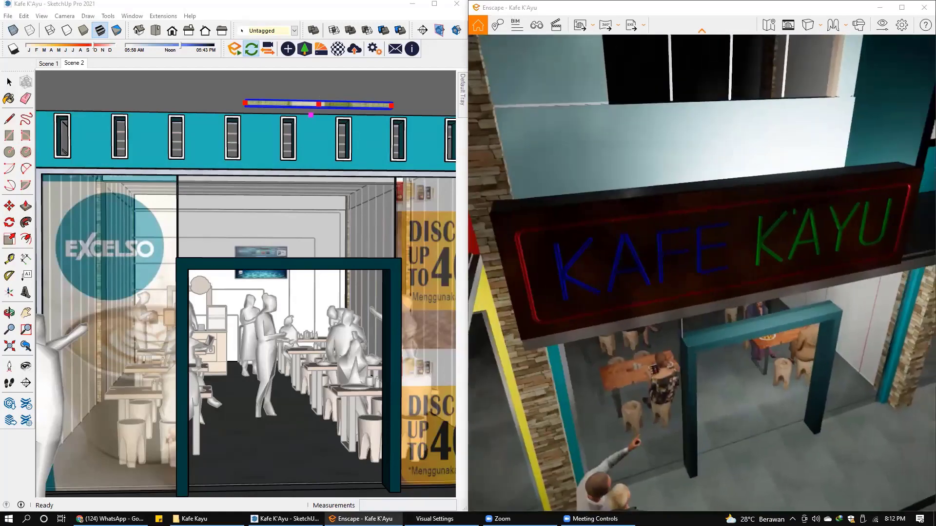
pyautogui.moveTo(706, 341); pyautogui.dragTo(706, 301)
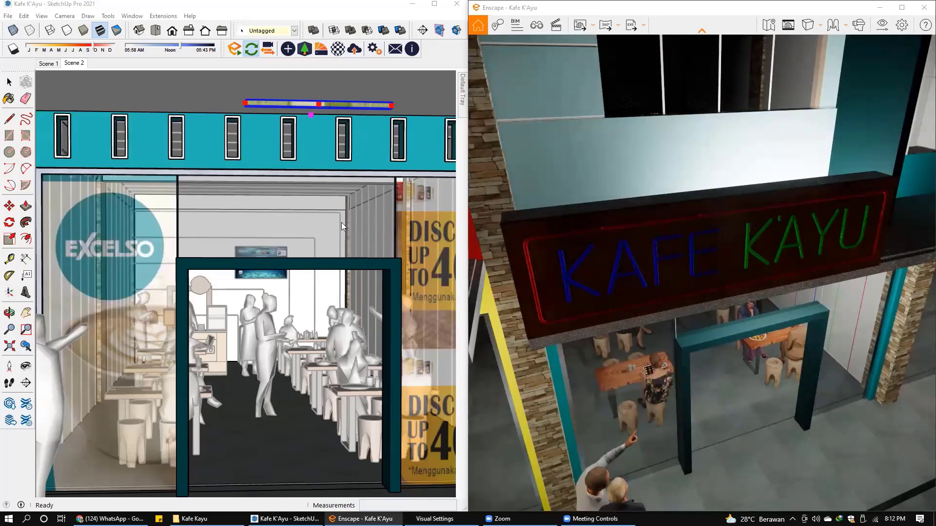
# Zoom the SketchUp view onto the KAFE KAYU sign and orbit to an angled view
pyautogui.scroll(-1, 341, 222)
pyautogui.scroll(-1, 341, 223)
pyautogui.scroll(-1, 341, 222)
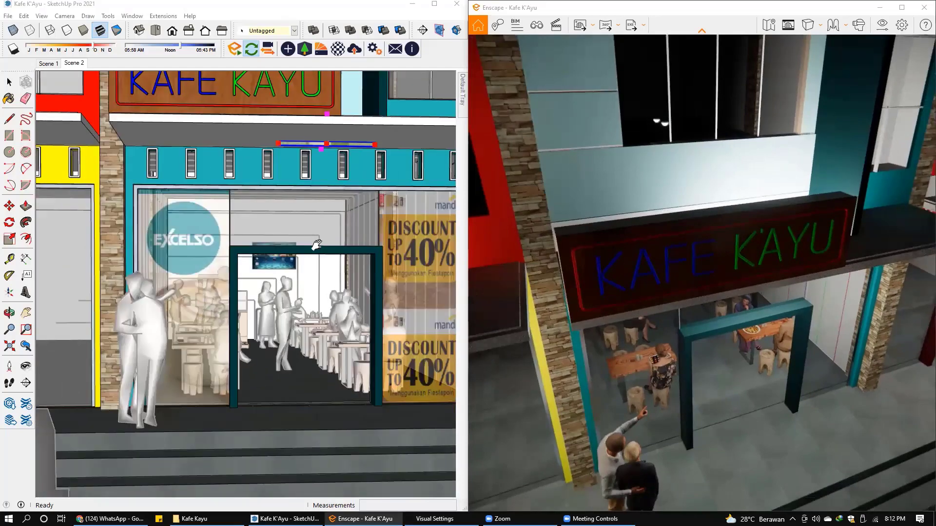
pyautogui.moveTo(317, 246)
pyautogui.keyDown('shift'); pyautogui.mouseDown(button='middle')
pyautogui.moveTo(316, 273)
pyautogui.moveTo(249, 285)
pyautogui.mouseUp(button='middle'); pyautogui.keyUp('shift')
pyautogui.scroll(2, 316, 273)
pyautogui.scroll(1, 316, 273)
pyautogui.moveTo(305, 282); pyautogui.dragTo(442, 109, button='middle')
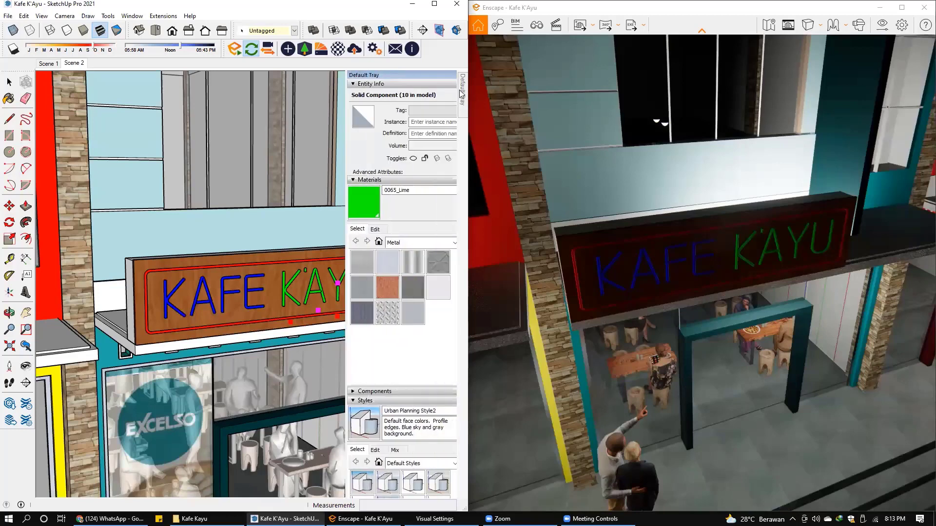
# Pin the Default Tray, sample the sign's 0103_Blue material and rename it '0103_Blue emissive'
pyautogui.click(442, 74)
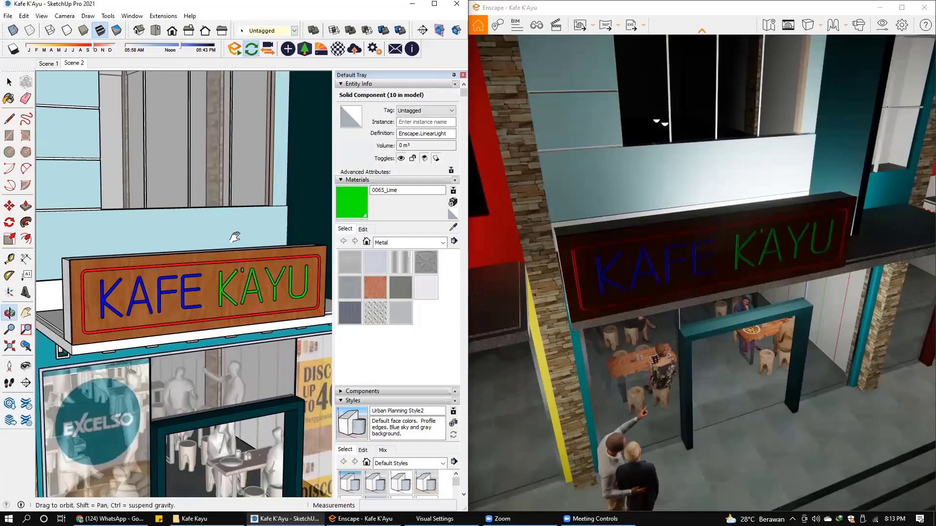
pyautogui.moveTo(230, 239); pyautogui.dragTo(78, 236, button='middle')
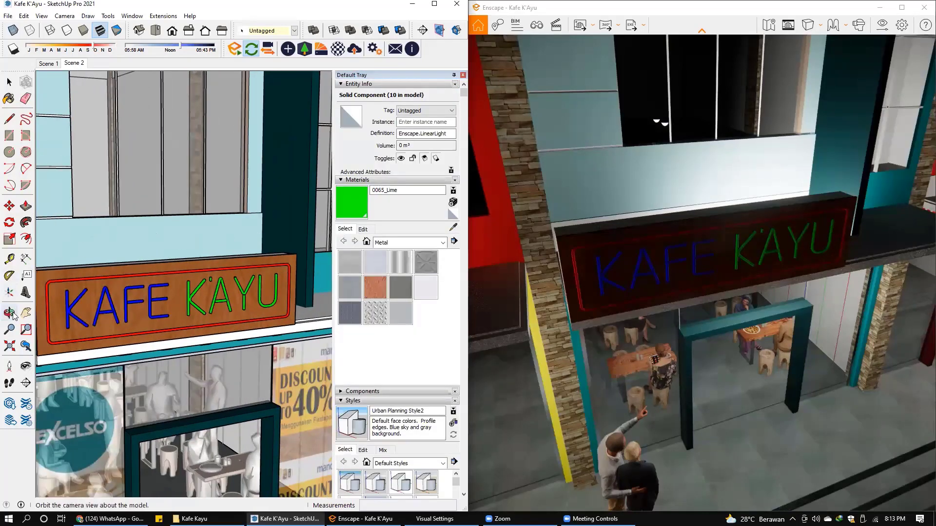
pyautogui.click(10, 98)
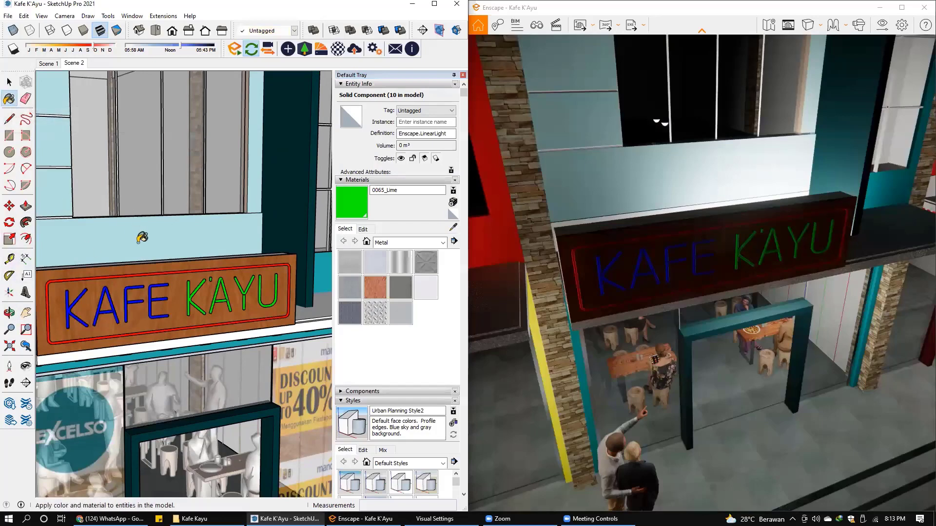
pyautogui.press('alt')
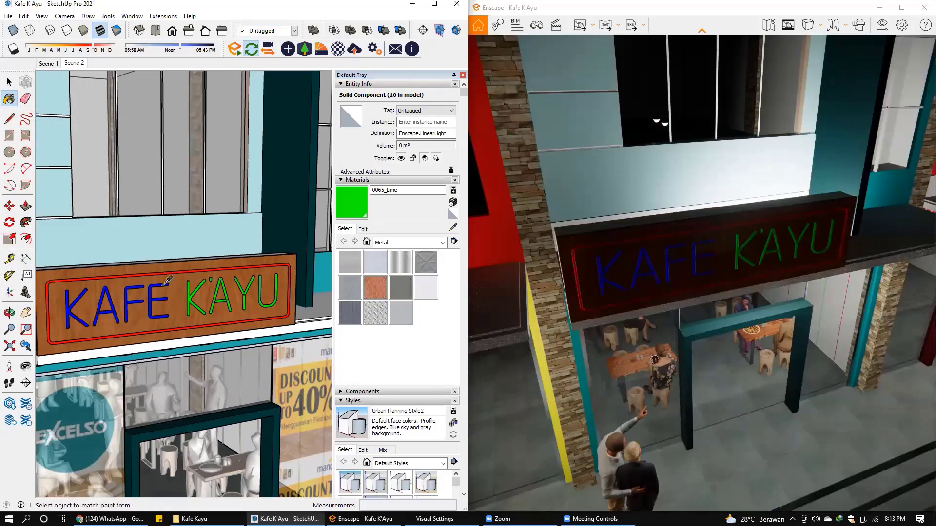
pyautogui.keyDown('alt'); pyautogui.click(164, 283); pyautogui.keyUp('alt')
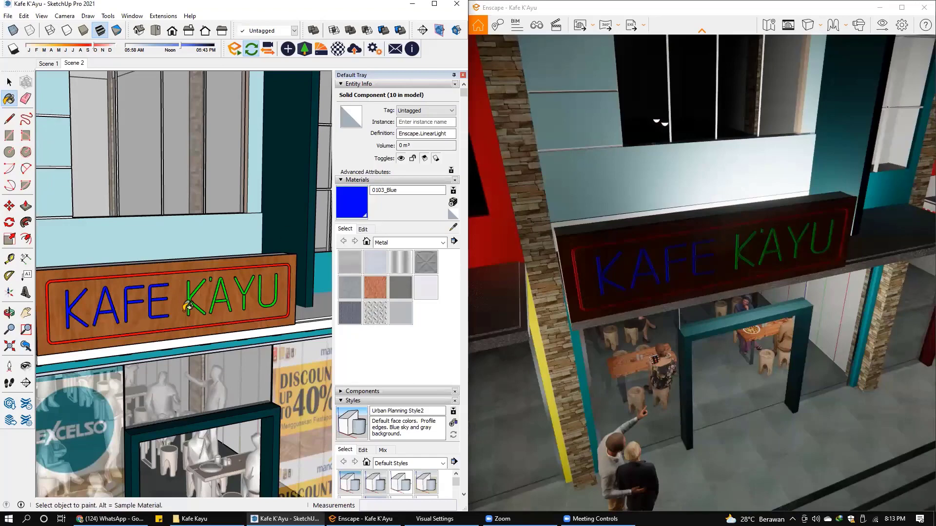
pyautogui.click(416, 194)
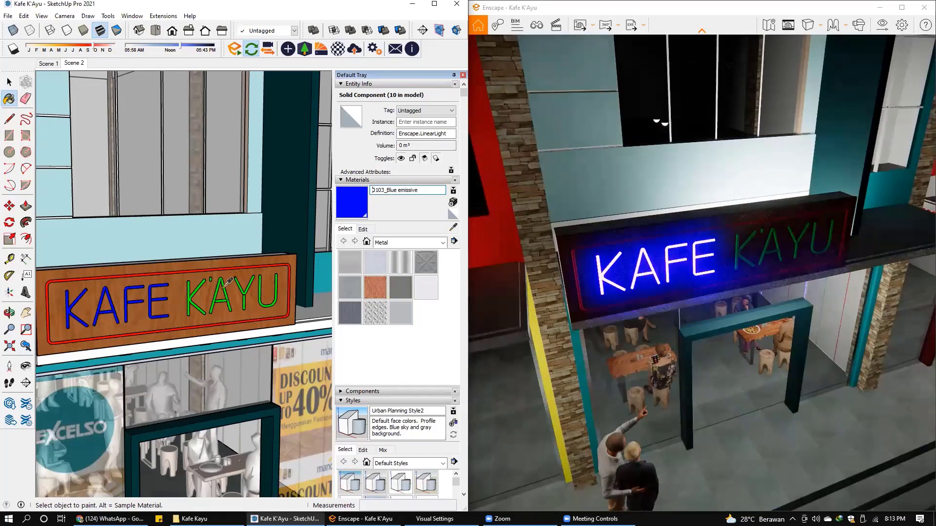
# Sample and rename the lime and red sign materials to '0065_Lime emissive' and '0020_Red emissive'
pyautogui.press('alt')
pyautogui.keyDown('alt'); pyautogui.click(243, 285); pyautogui.keyUp('alt')
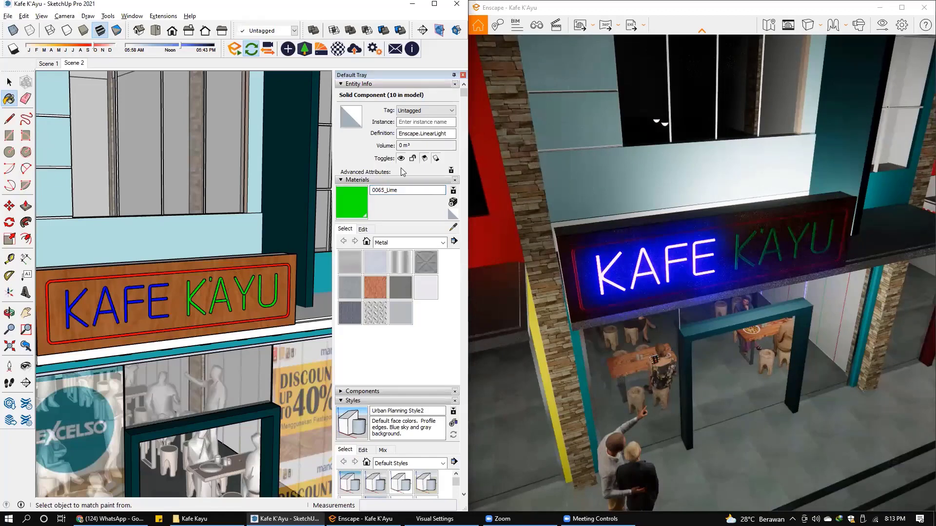
pyautogui.click(407, 189)
pyautogui.write('emissive')
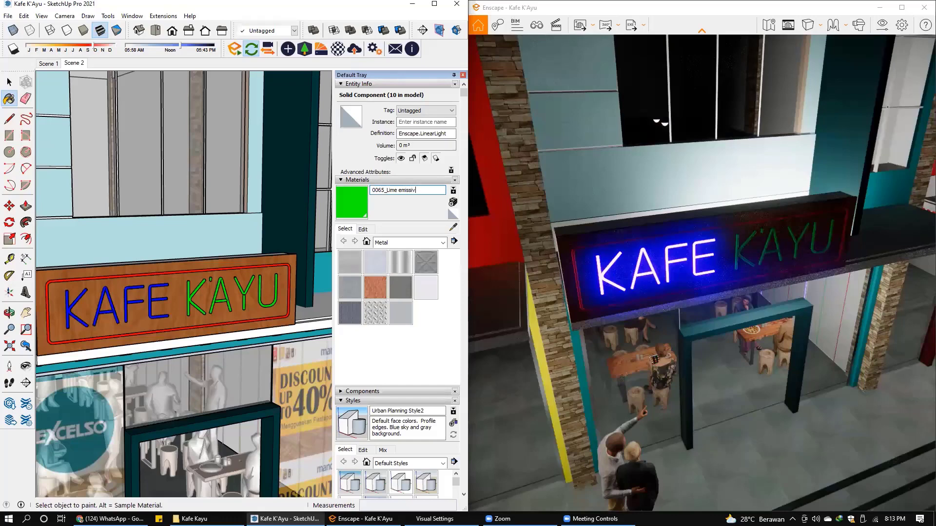
pyautogui.press('Return')
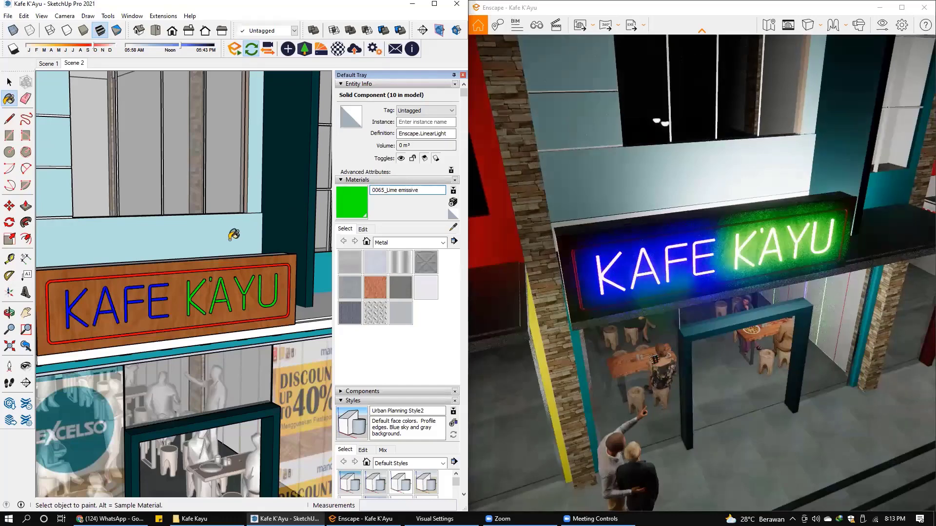
pyautogui.click(238, 266)
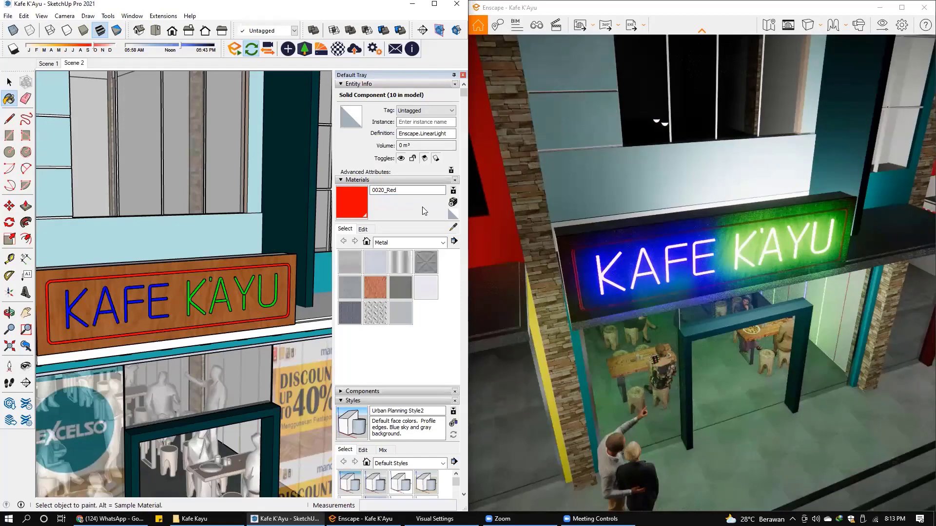
pyautogui.click(421, 190)
pyautogui.write('emissive')
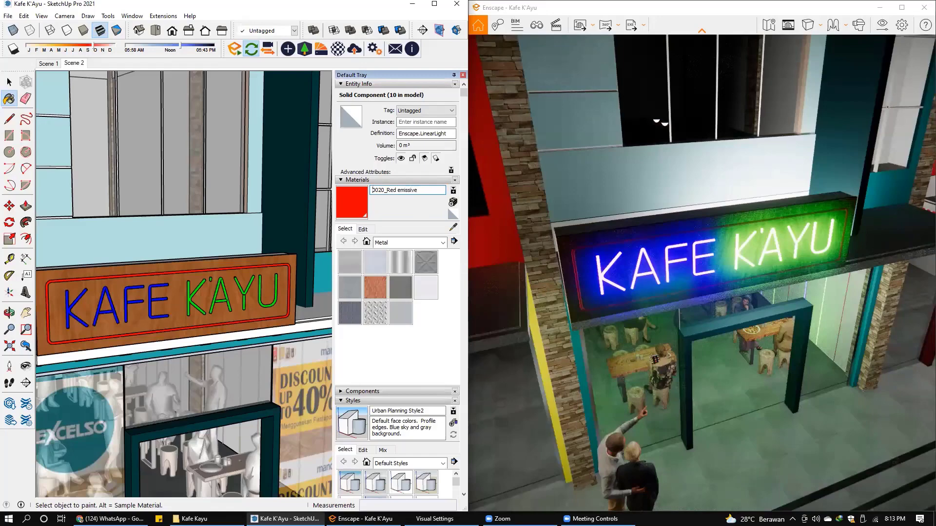
pyautogui.press('Return')
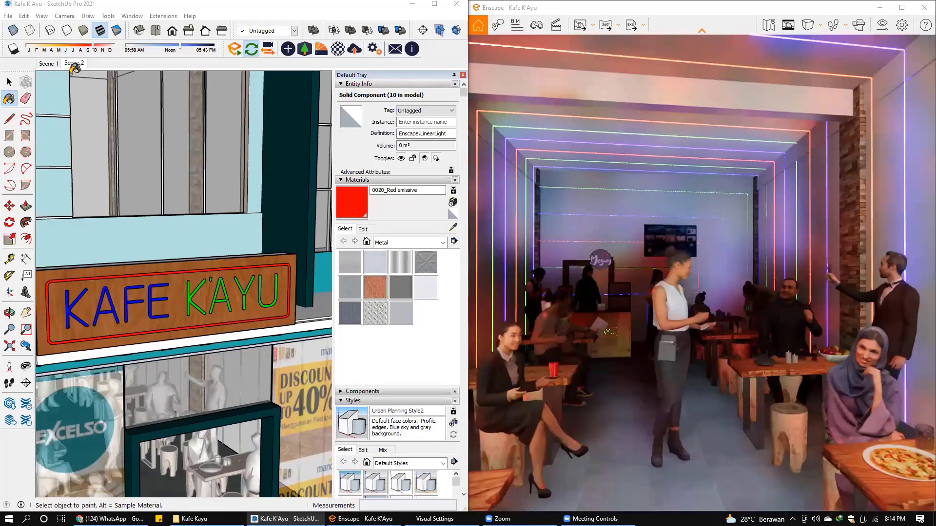
# Switch to Scene 1's café interior and set Enscape's render exposure to 31%
pyautogui.click(48, 64)
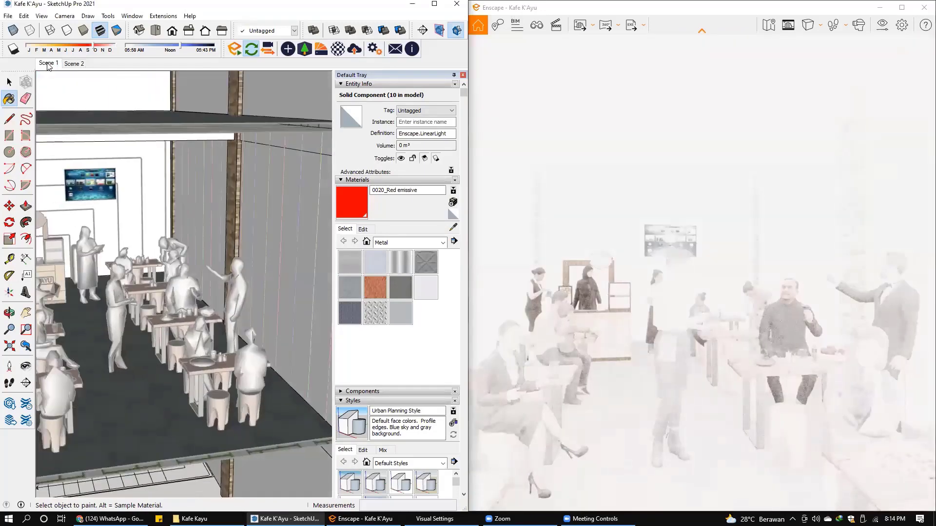
pyautogui.moveTo(176, 203); pyautogui.dragTo(273, 219, button='middle')
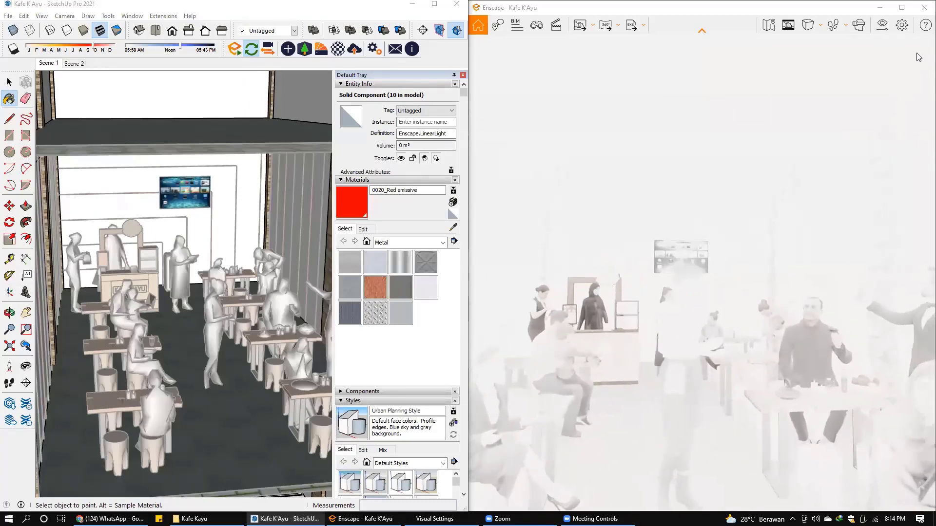
pyautogui.click(882, 25)
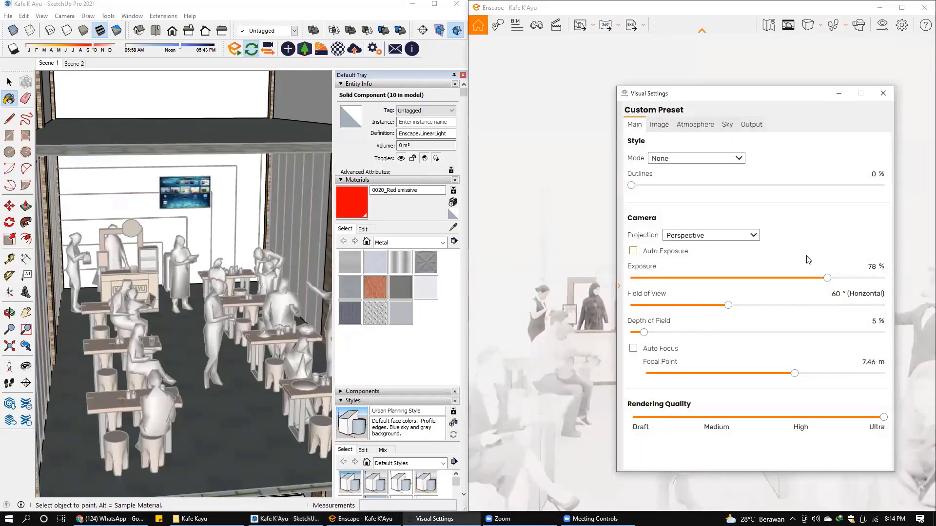
pyautogui.moveTo(827, 278); pyautogui.dragTo(748, 279)
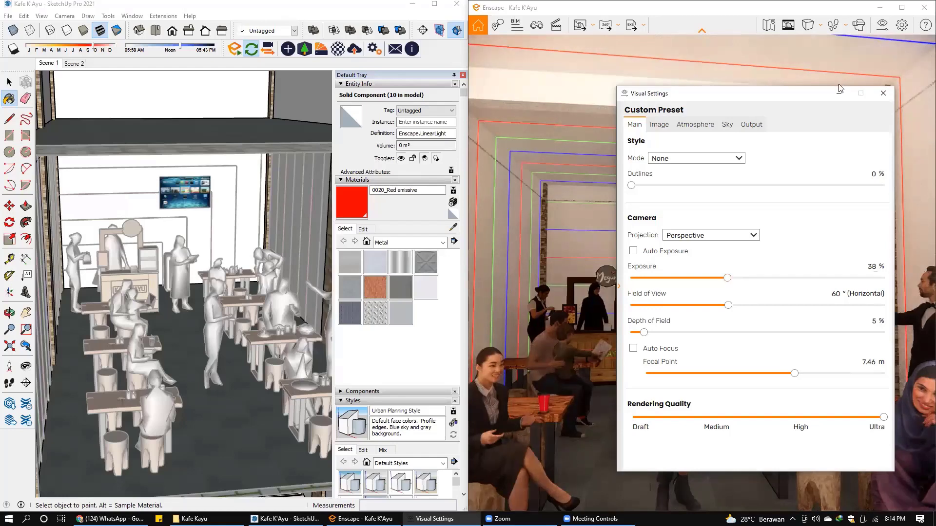
pyautogui.moveTo(728, 279)
pyautogui.mouseDown()
pyautogui.moveTo(865, 284)
pyautogui.moveTo(629, 285)
pyautogui.mouseUp()
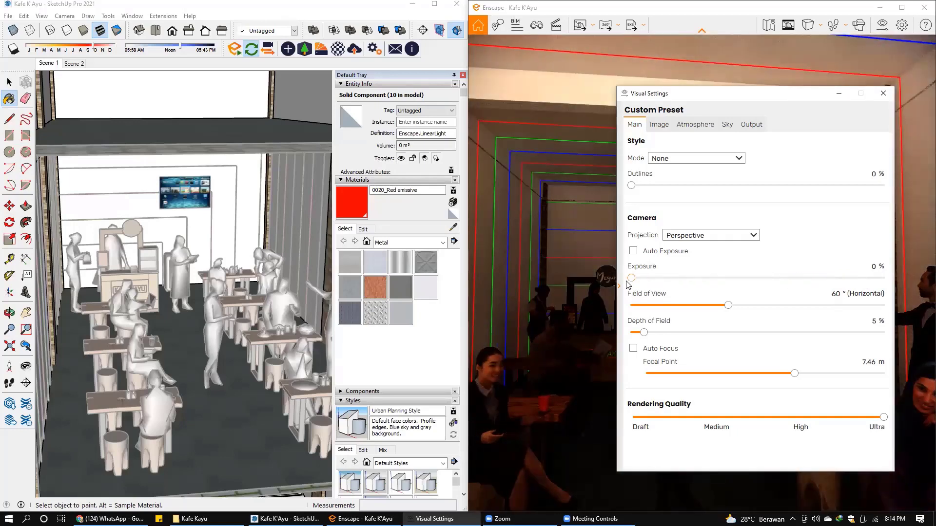
pyautogui.moveTo(631, 278); pyautogui.dragTo(709, 279)
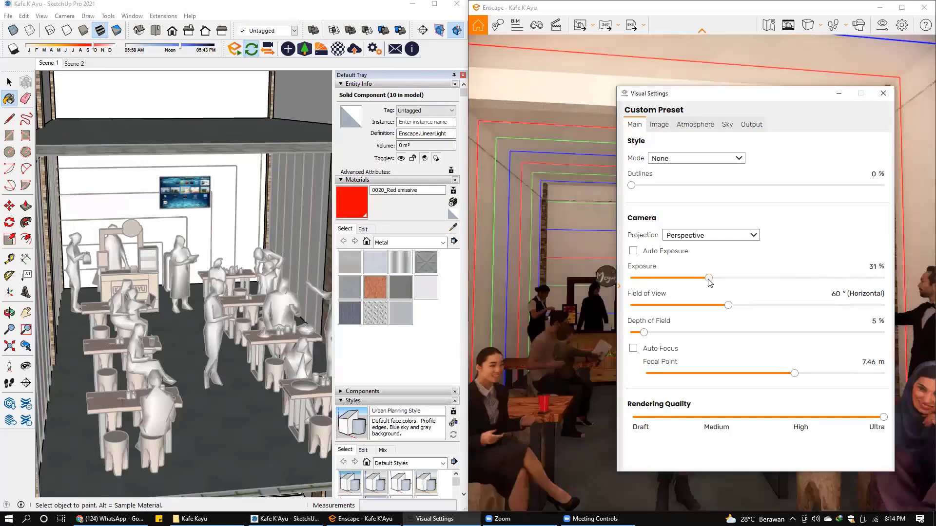
pyautogui.click(839, 94)
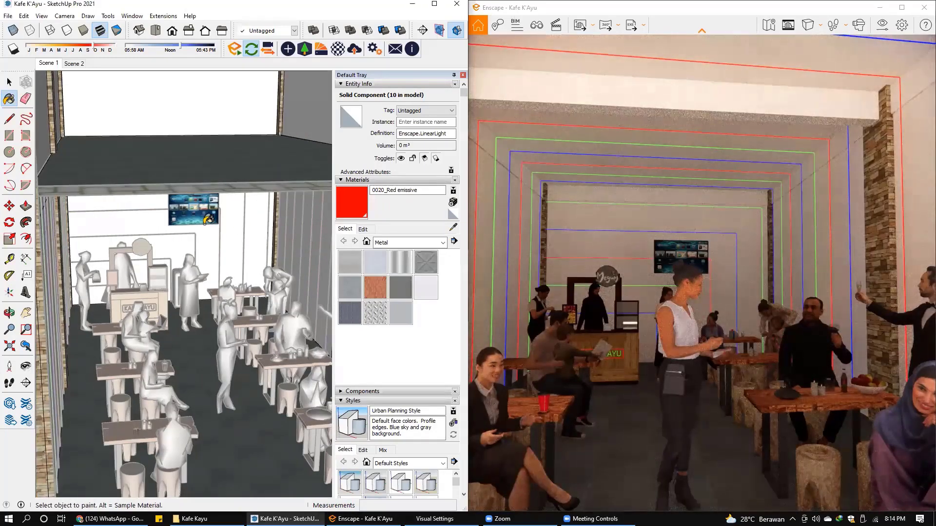
# Zoom to the TV, sample its Image5 screen material and rename it 'Image5 emissive'
pyautogui.scroll(3, 208, 221)
pyautogui.scroll(1, 194, 210)
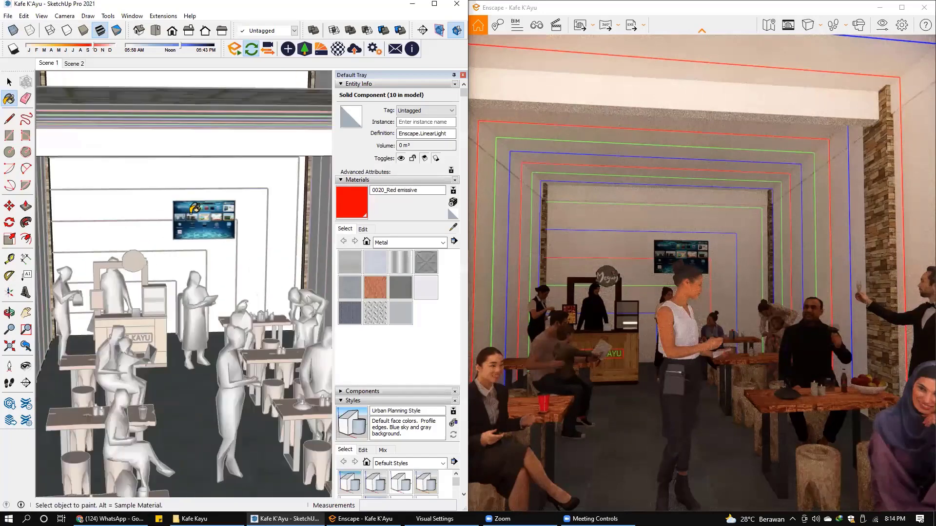
pyautogui.scroll(1, 193, 208)
pyautogui.scroll(2, 203, 212)
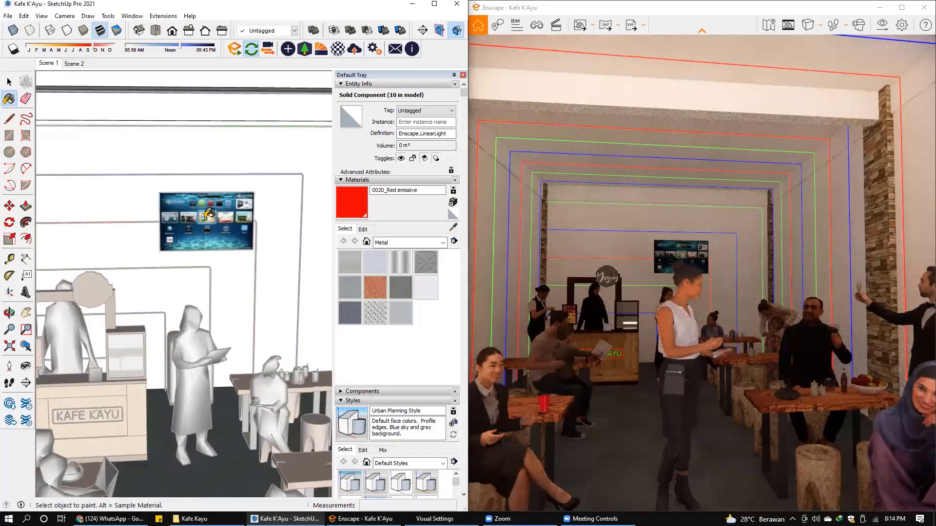
pyautogui.keyDown('alt'); pyautogui.click(209, 215); pyautogui.keyUp('alt')
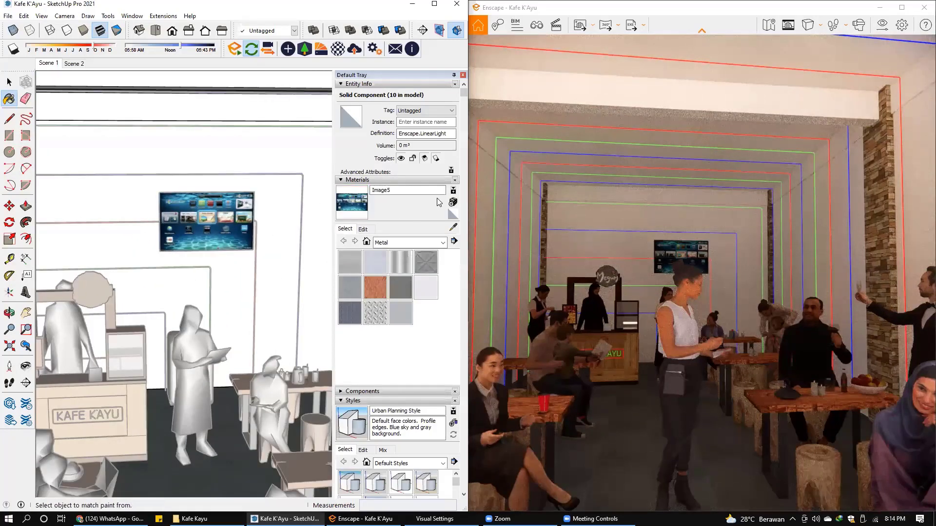
pyautogui.click(392, 191)
pyautogui.write('emissiv')
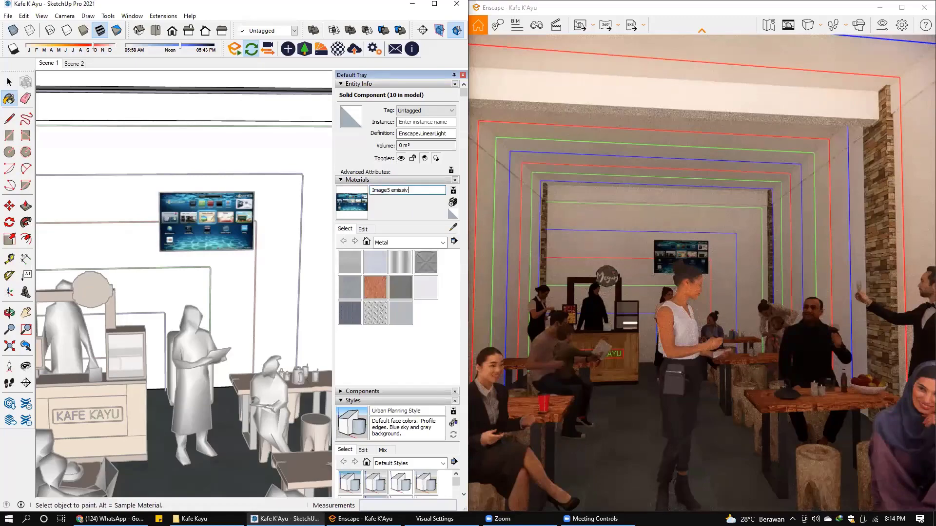
pyautogui.write('e')
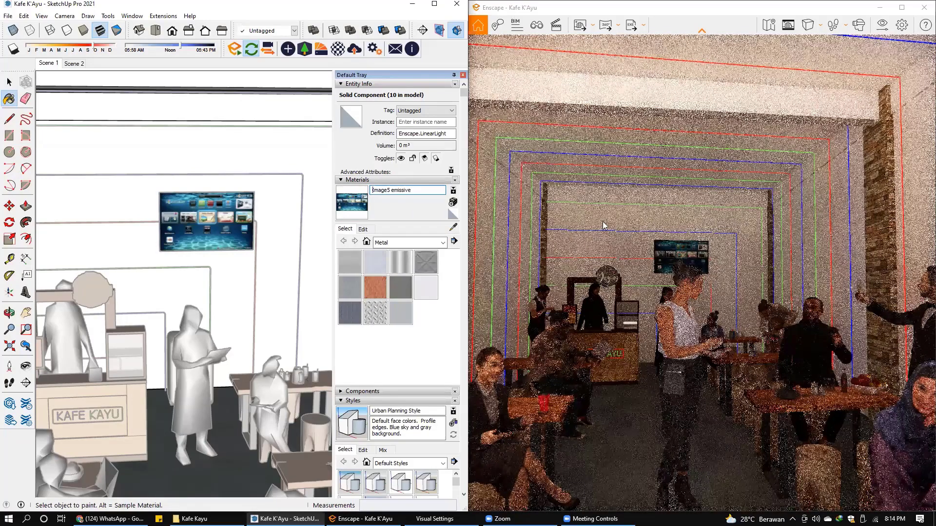
pyautogui.write('w')
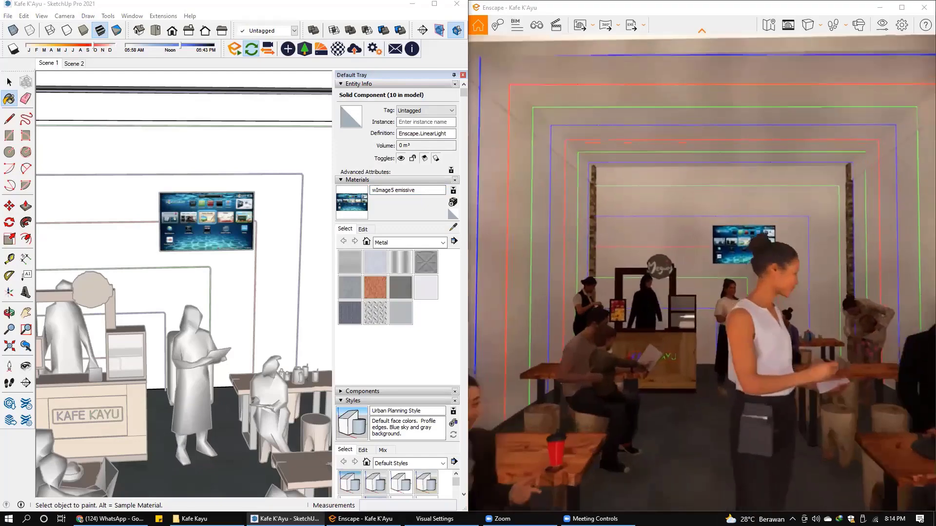
pyautogui.write('w')
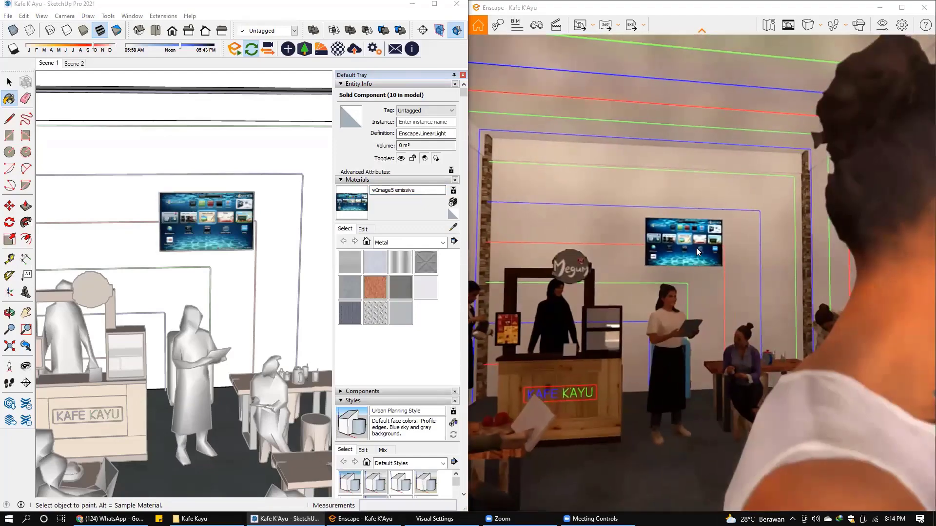
pyautogui.write('s')
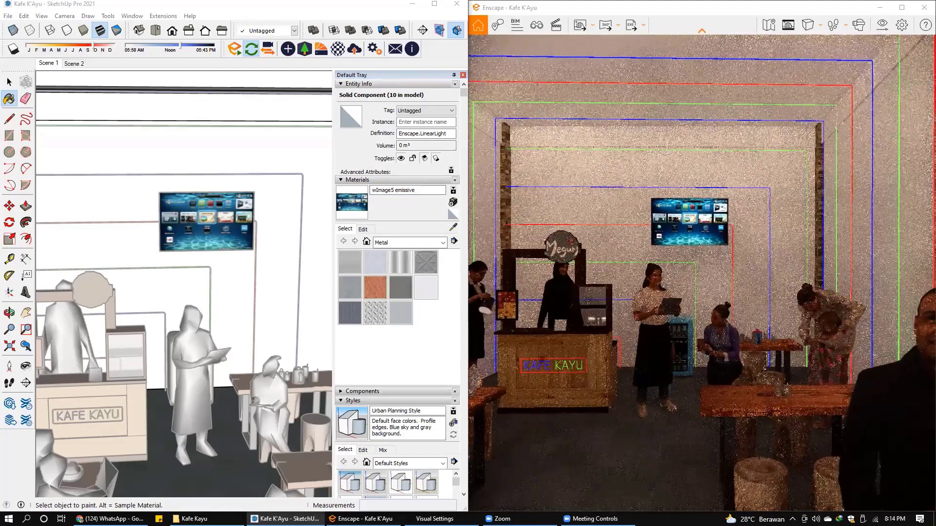
# Open Tampak Dalam.png from the Kafe Kayu folder in Photos, then bring Enscape back forward
pyautogui.hotkey('alt', 'Tab')
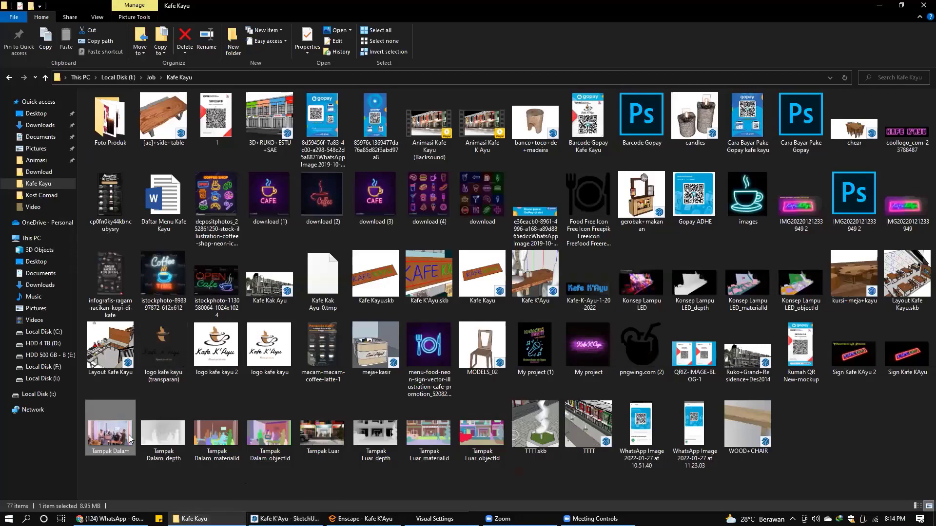
pyautogui.doubleClick(117, 435)
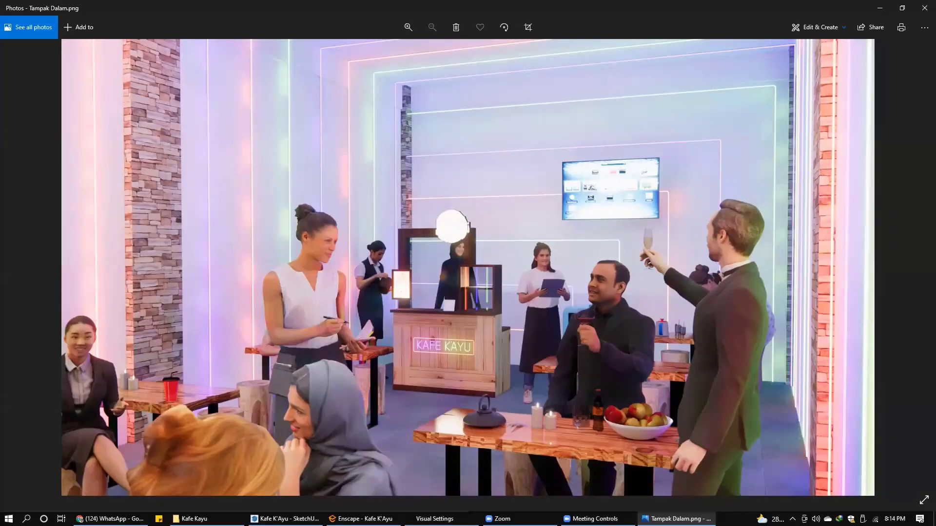
pyautogui.click(361, 518)
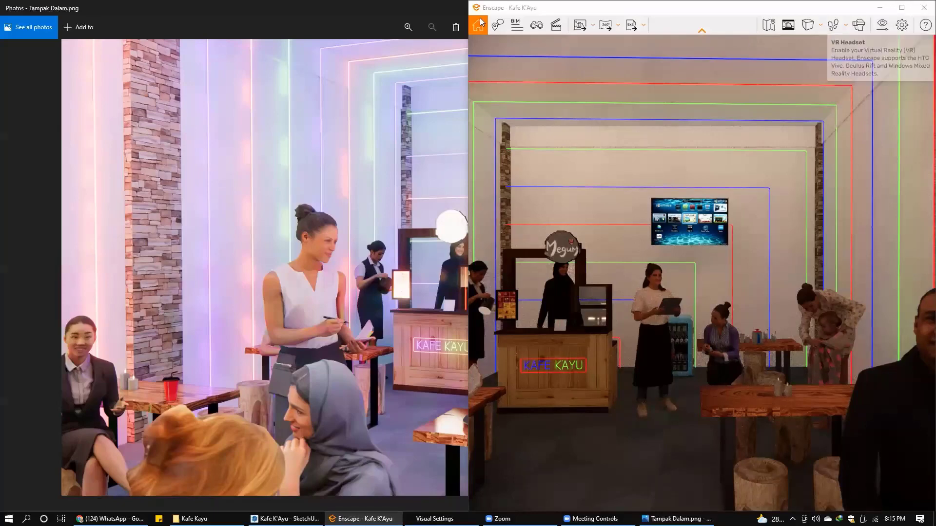
# Snap the reference image left and set Enscape's exposure to 36%
pyautogui.click(880, 8)
pyautogui.press('super+Left')
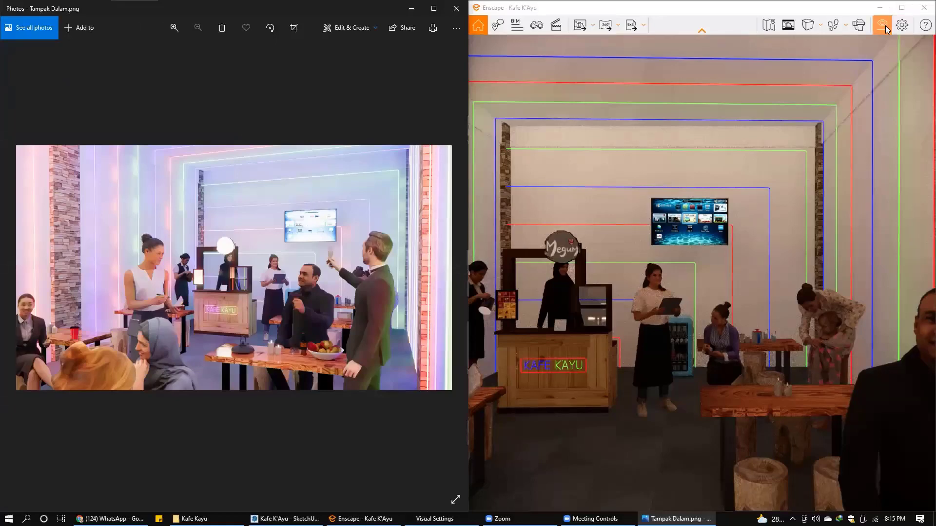
pyautogui.click(902, 25)
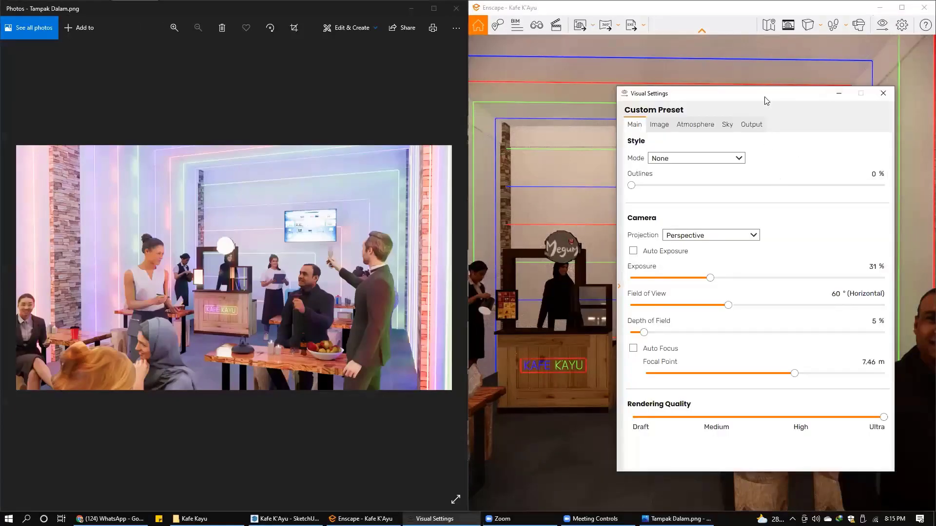
pyautogui.moveTo(765, 101); pyautogui.dragTo(474, 106)
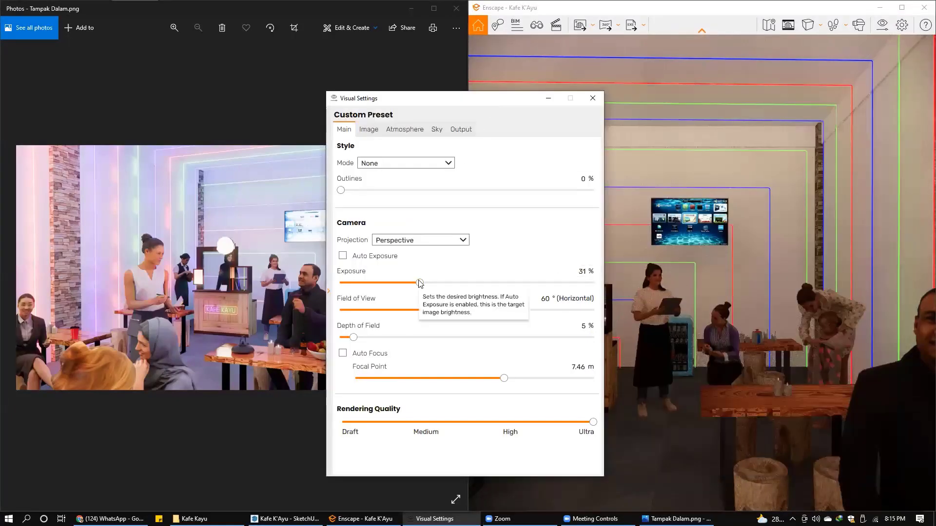
pyautogui.moveTo(420, 283)
pyautogui.mouseDown()
pyautogui.moveTo(516, 291)
pyautogui.moveTo(503, 291)
pyautogui.mouseUp()
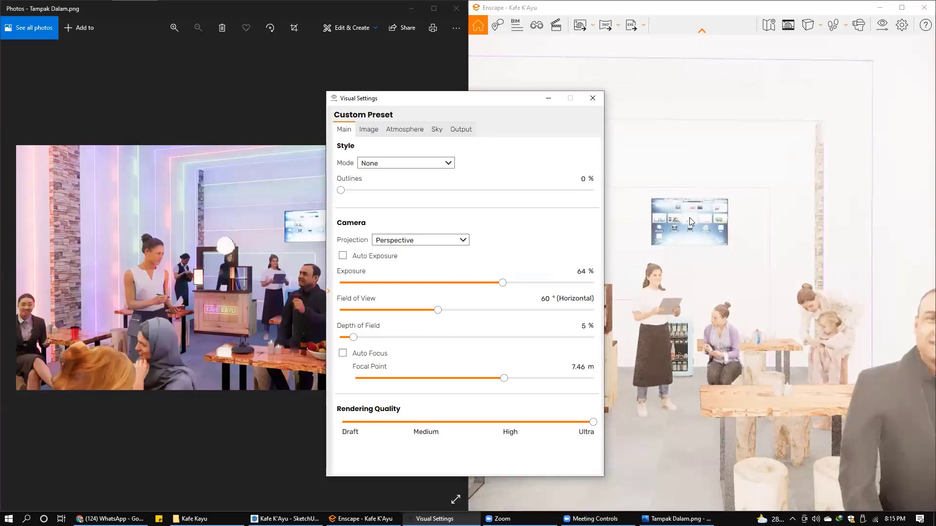
pyautogui.moveTo(503, 283); pyautogui.dragTo(432, 291)
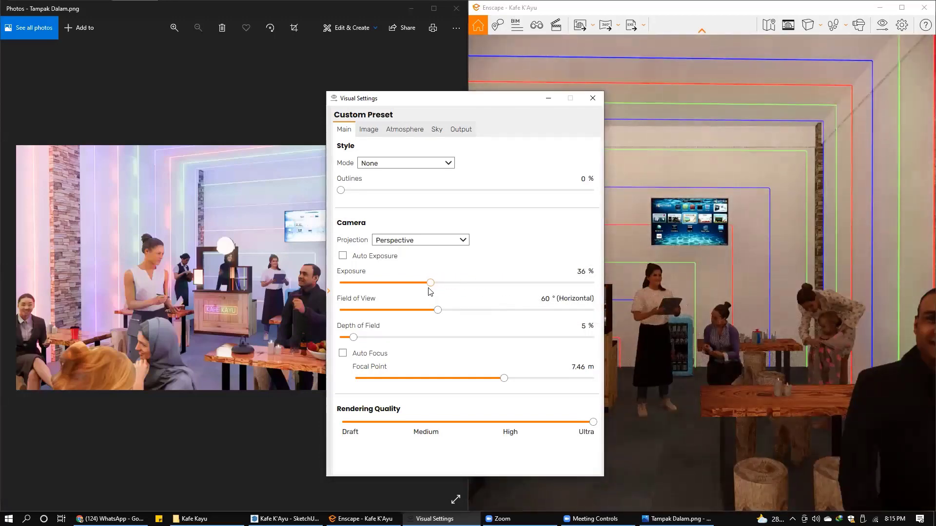
pyautogui.click(593, 99)
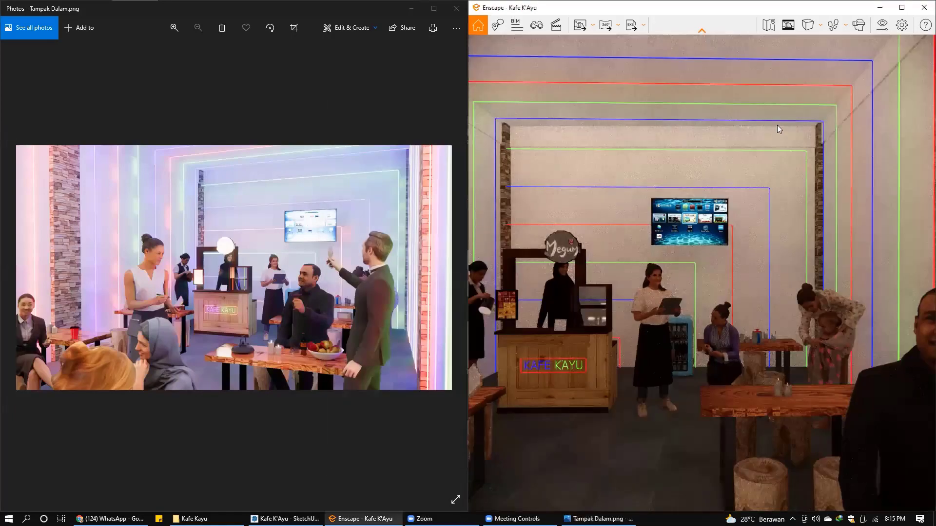
# Fly the camera into the café, close the reference image and bring SketchUp back
pyautogui.moveTo(708, 217); pyautogui.dragTo(780, 220)
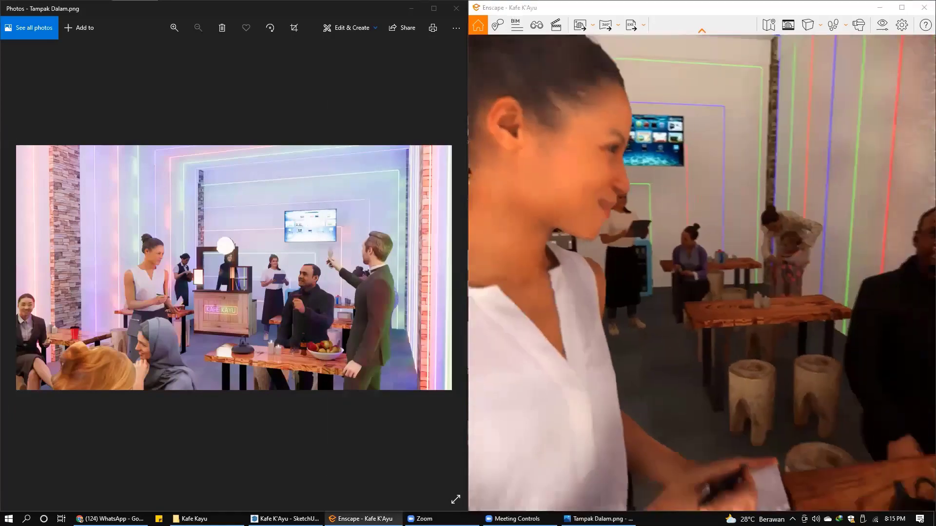
pyautogui.scroll(-5, 702, 273)
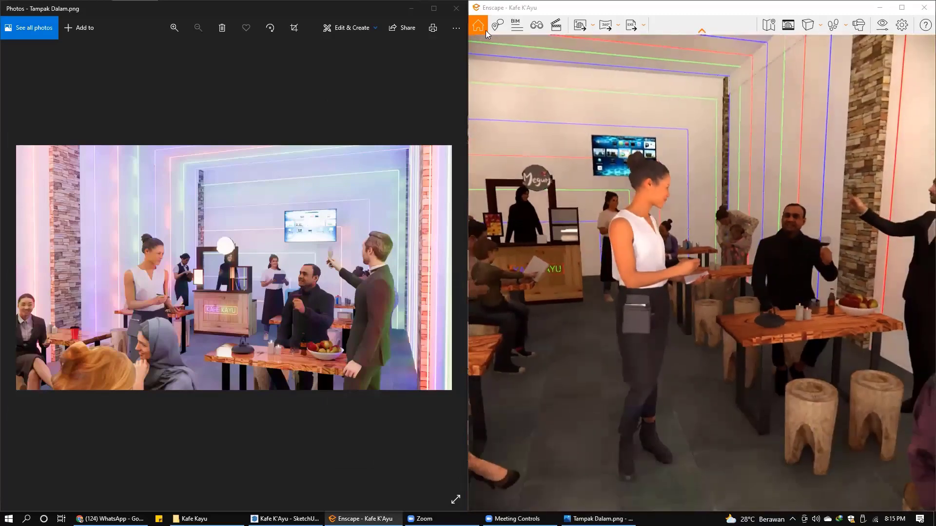
pyautogui.click(457, 8)
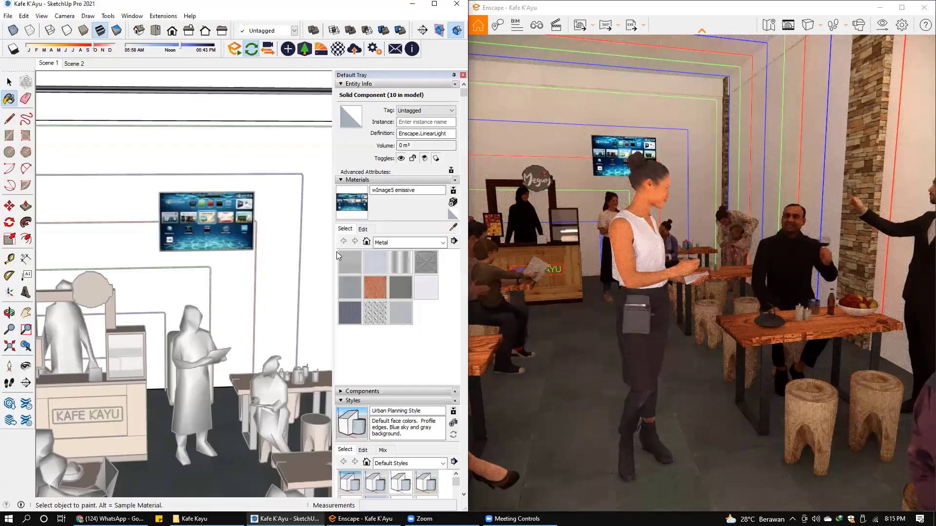
pyautogui.click(285, 519)
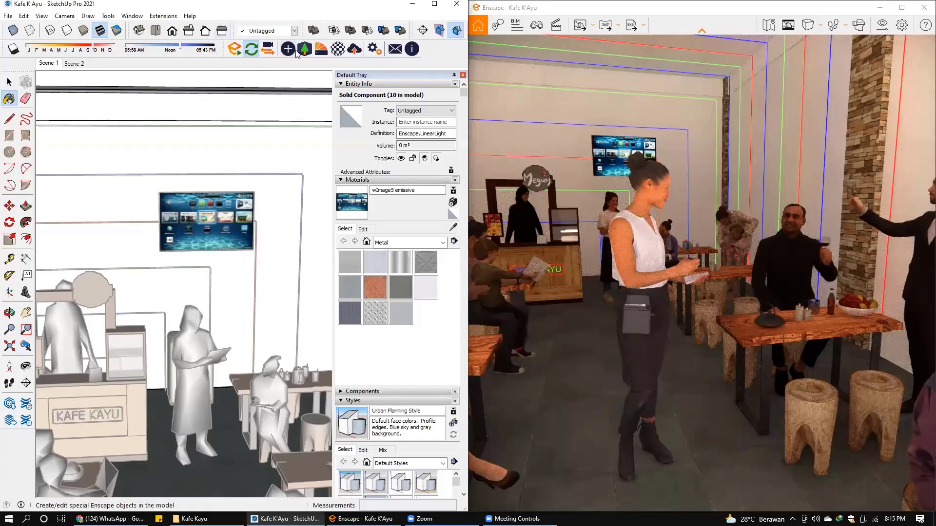
pyautogui.scroll(-5, 709, 277)
pyautogui.scroll(5, 702, 273)
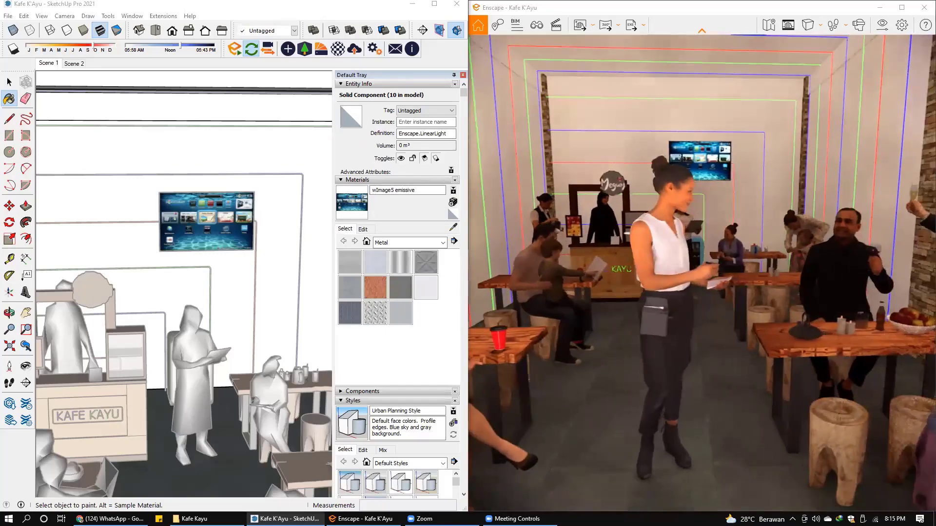
pyautogui.moveTo(653, 432); pyautogui.dragTo(692, 431)
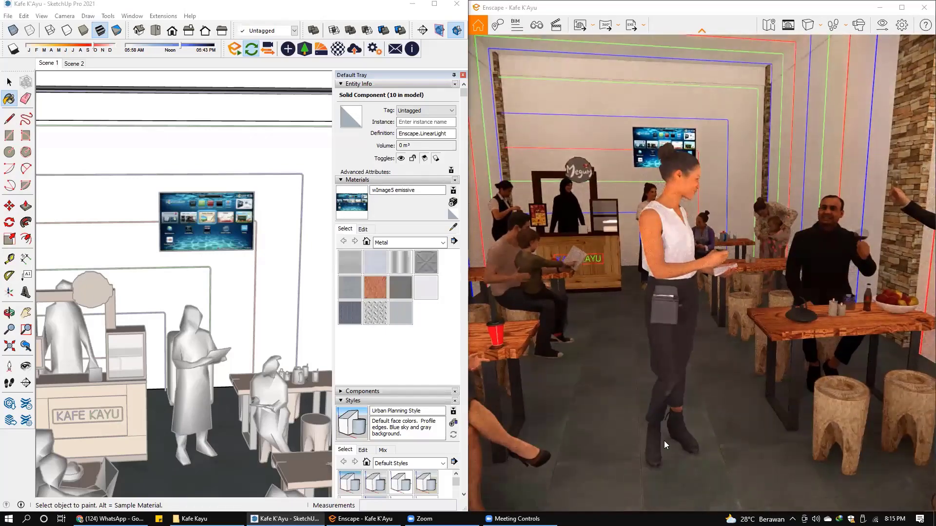
pyautogui.scroll(1, 210, 424)
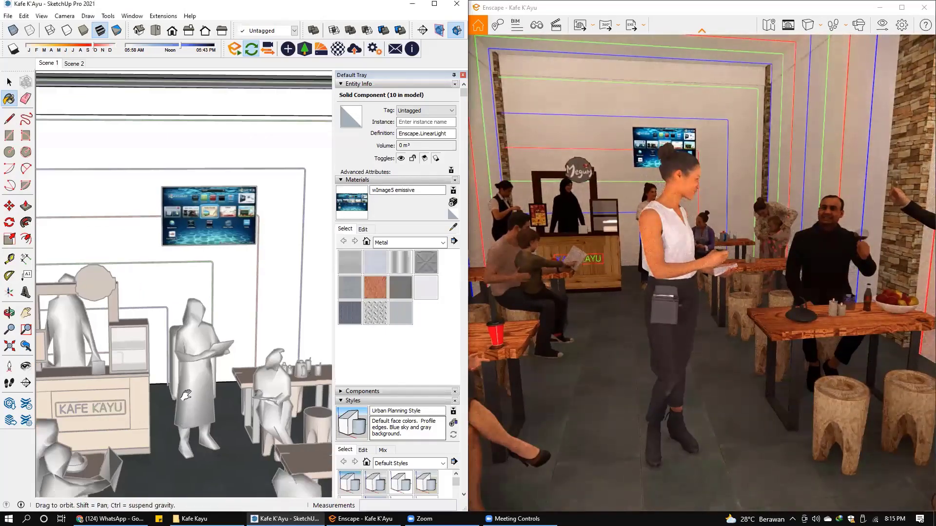
pyautogui.scroll(2, 209, 410)
pyautogui.scroll(2, 207, 390)
pyautogui.scroll(-1, 207, 390)
pyautogui.scroll(-1, 207, 390)
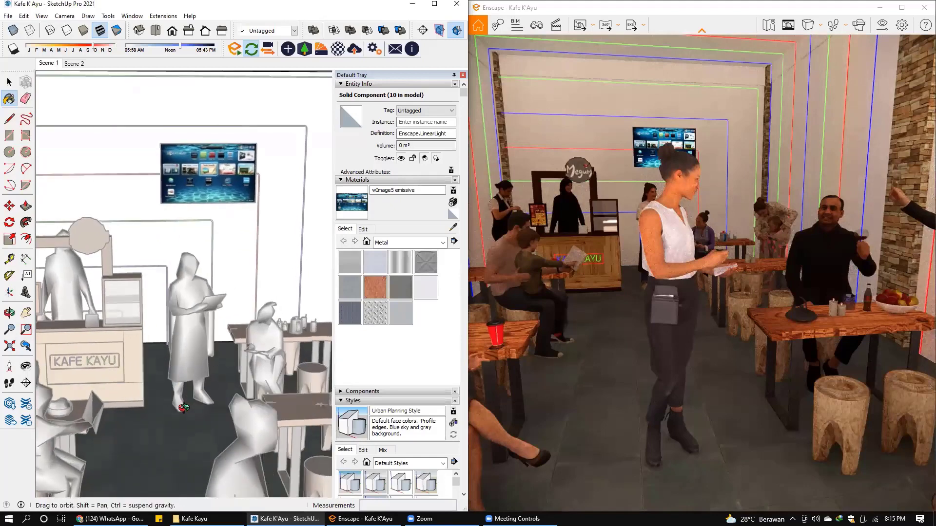
pyautogui.scroll(-1, 207, 390)
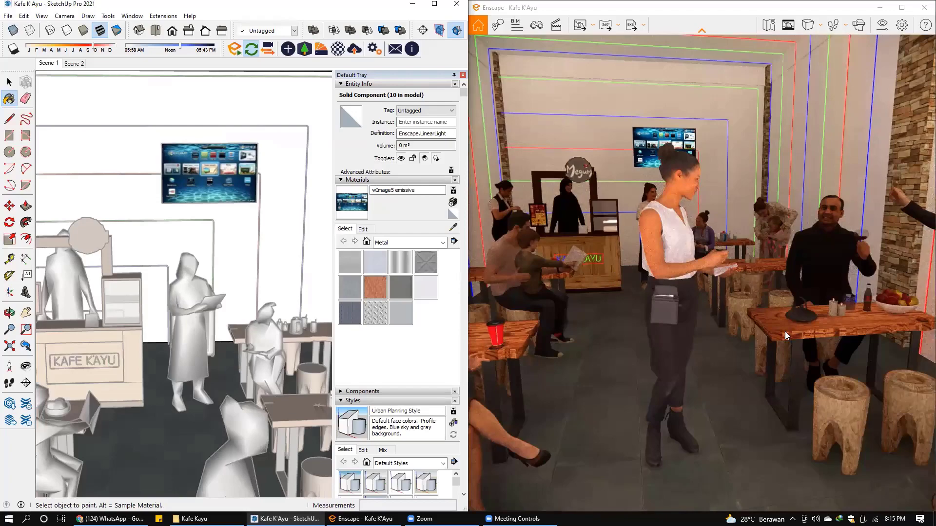
pyautogui.press('e')
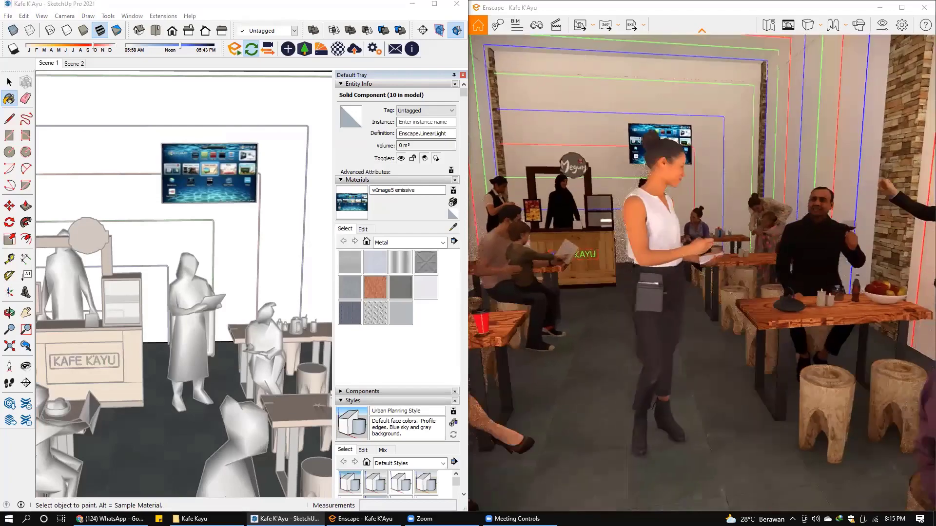
pyautogui.press('e')
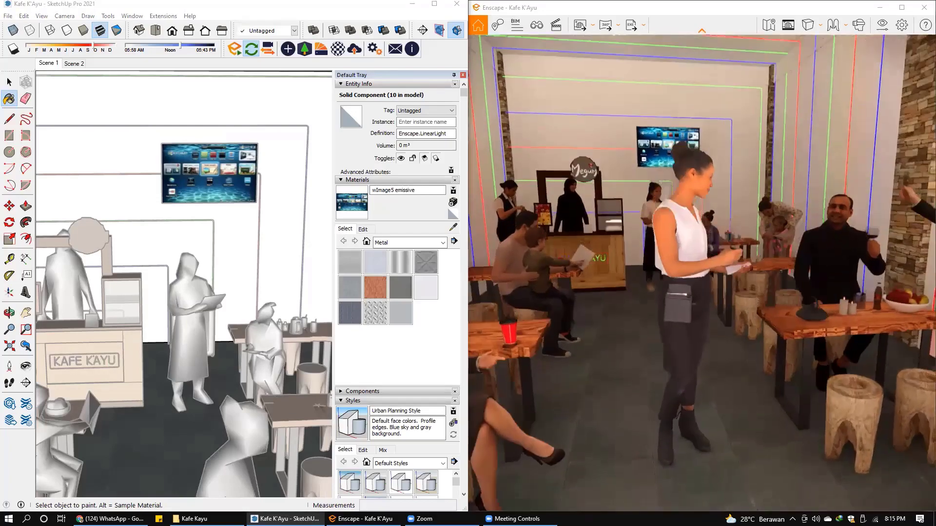
pyautogui.press('d')
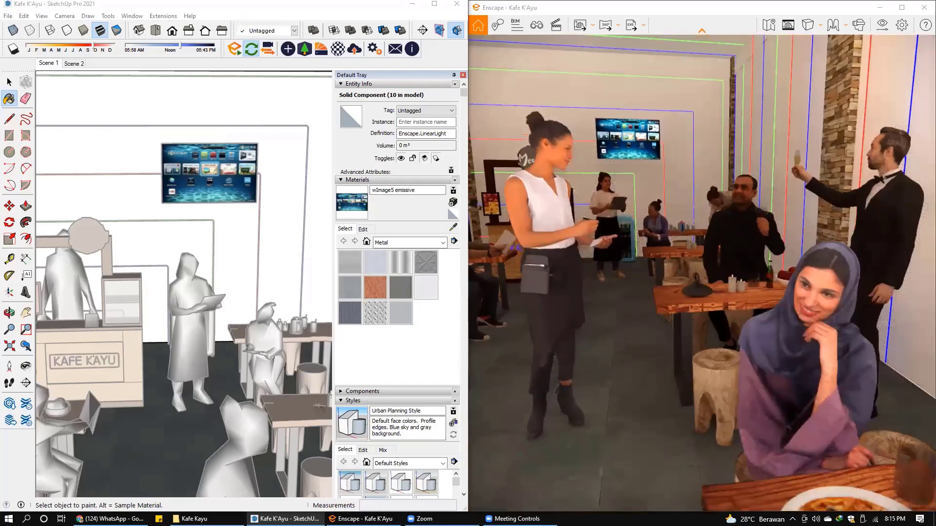
pyautogui.press('a')
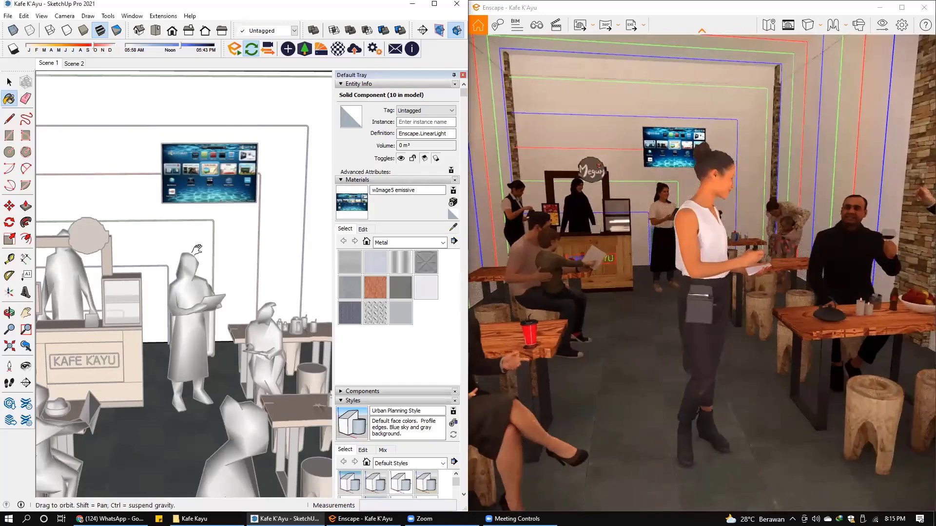
pyautogui.moveTo(245, 256); pyautogui.dragTo(254, 253, button='middle')
pyautogui.scroll(2, 205, 244)
# Sample the round sign's material above the counter and rename it 'Material50 emissive1'
pyautogui.scroll(2, 163, 237)
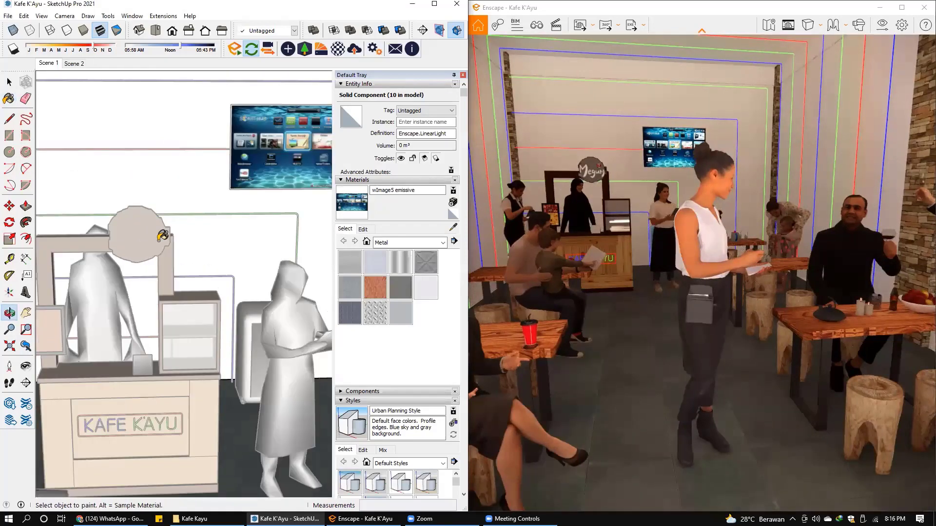
pyautogui.scroll(2, 162, 236)
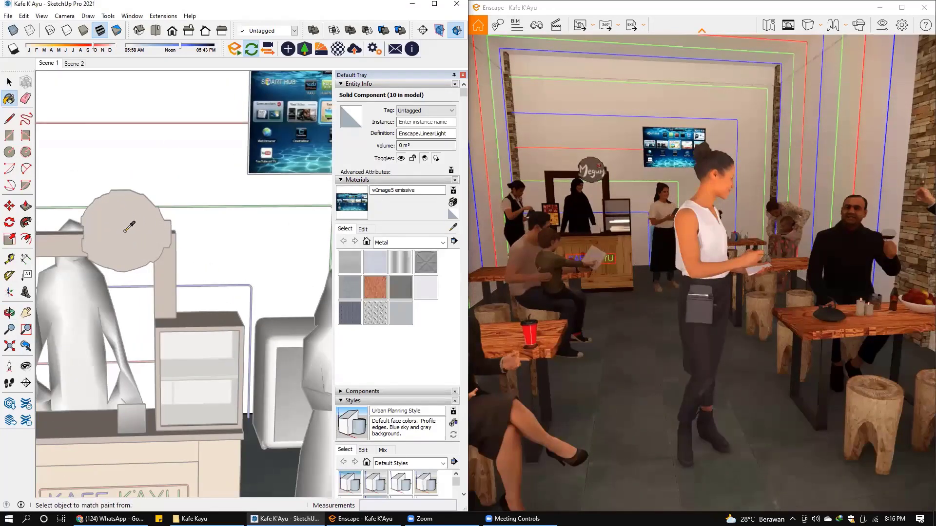
pyautogui.keyDown('alt'); pyautogui.click(127, 228); pyautogui.keyUp('alt')
pyautogui.click(412, 190)
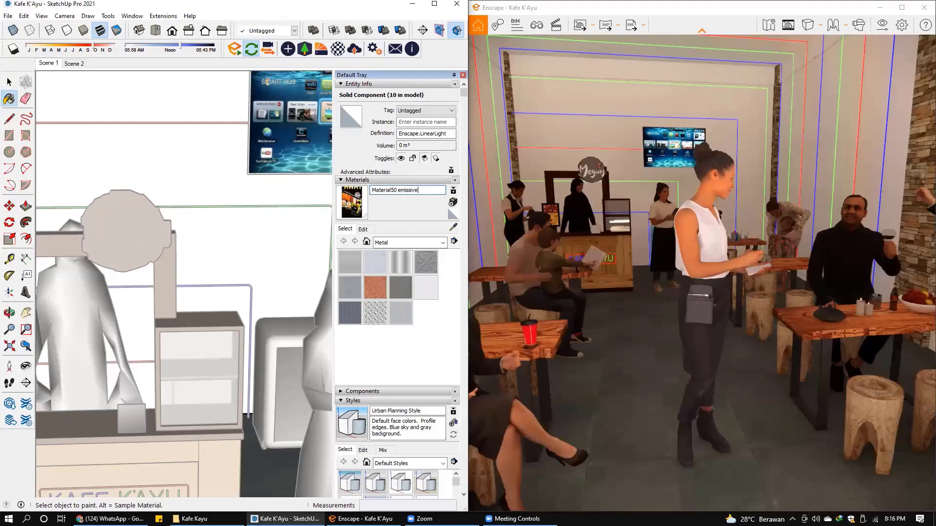
pyautogui.write('1')
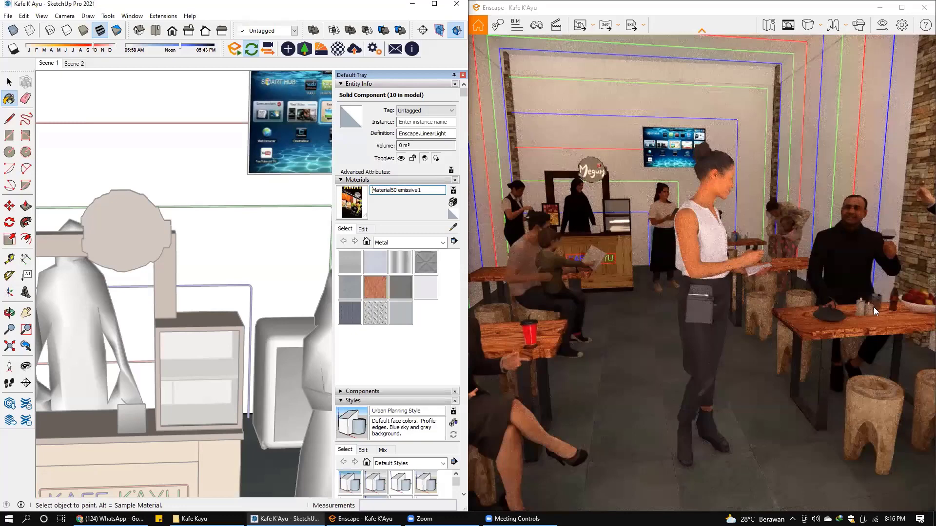
pyautogui.write('w')
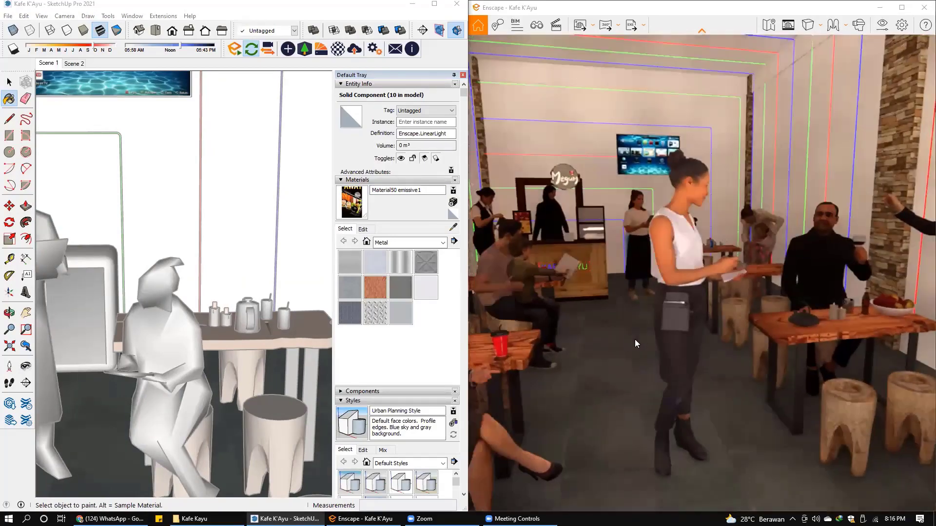
# Switch the café render to night, move through the neon-lit room, and bring up Visual Settings
pyautogui.press('i')
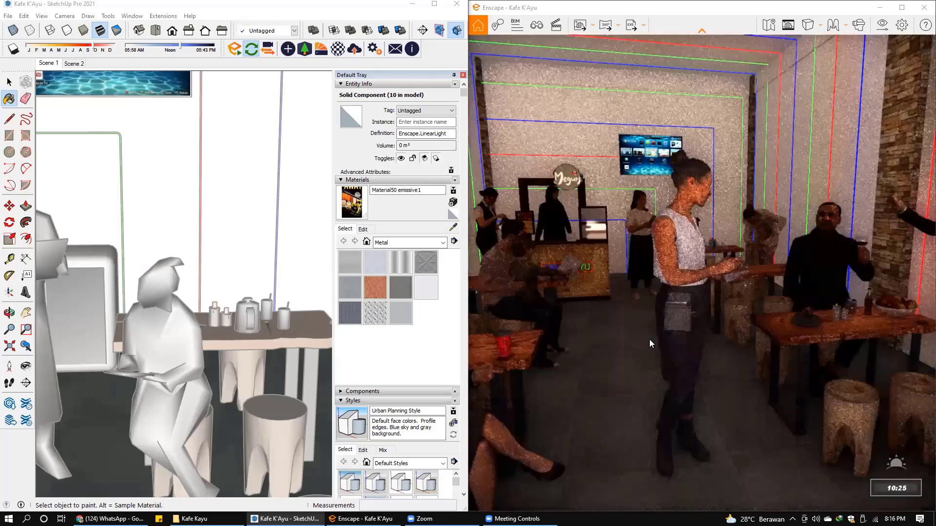
pyautogui.press('u')
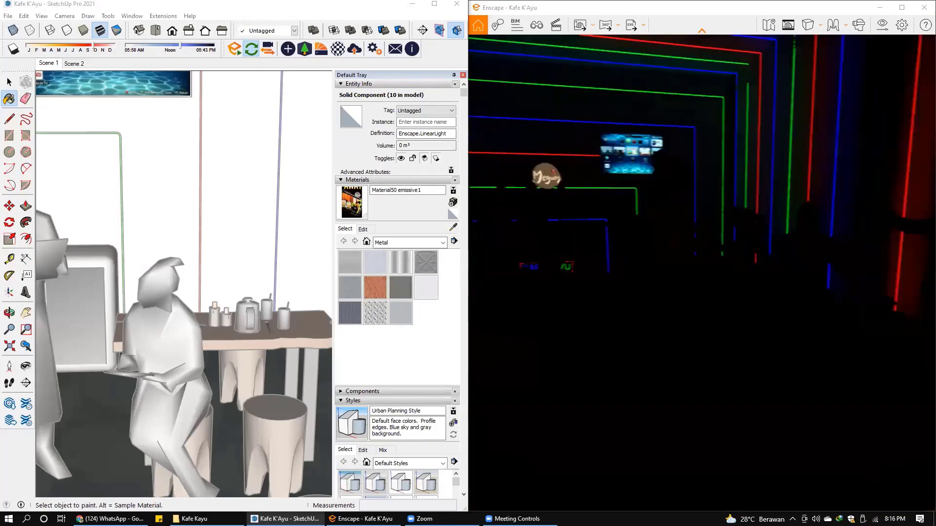
pyautogui.press('u')
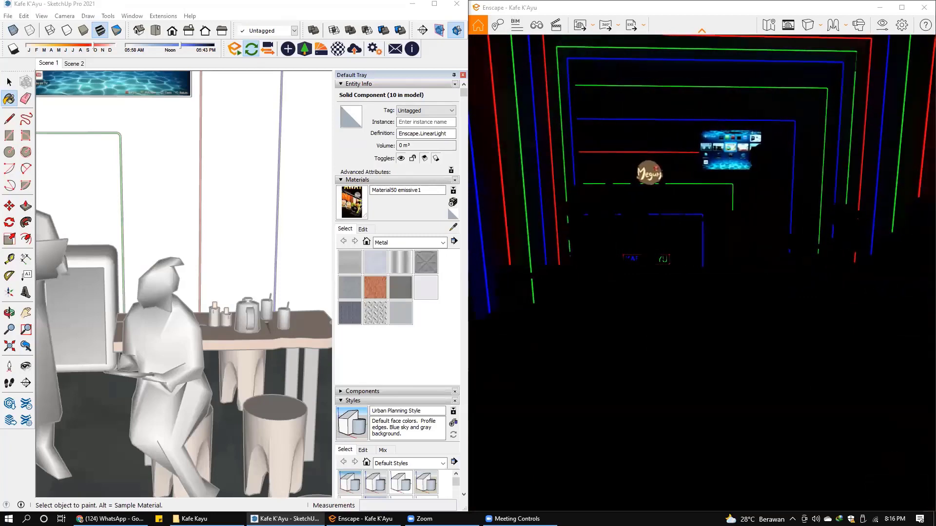
pyautogui.press('d')
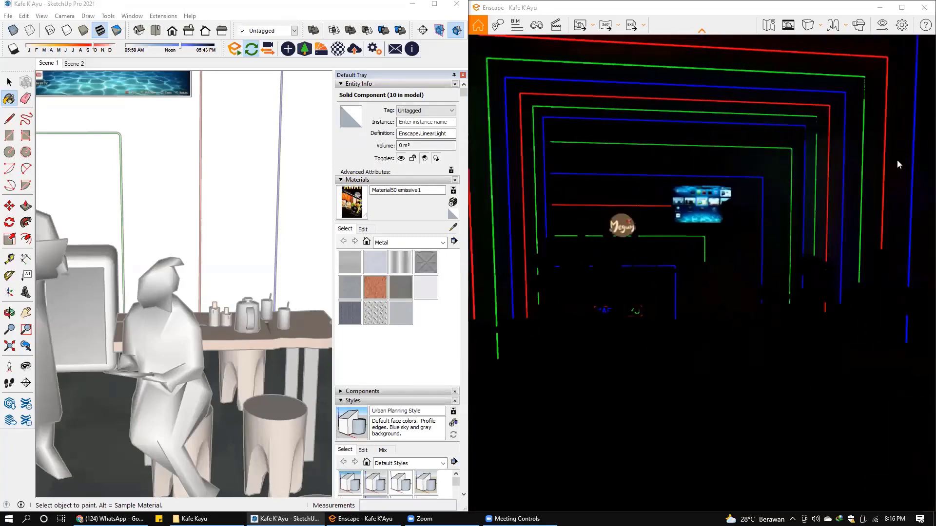
pyautogui.click(883, 25)
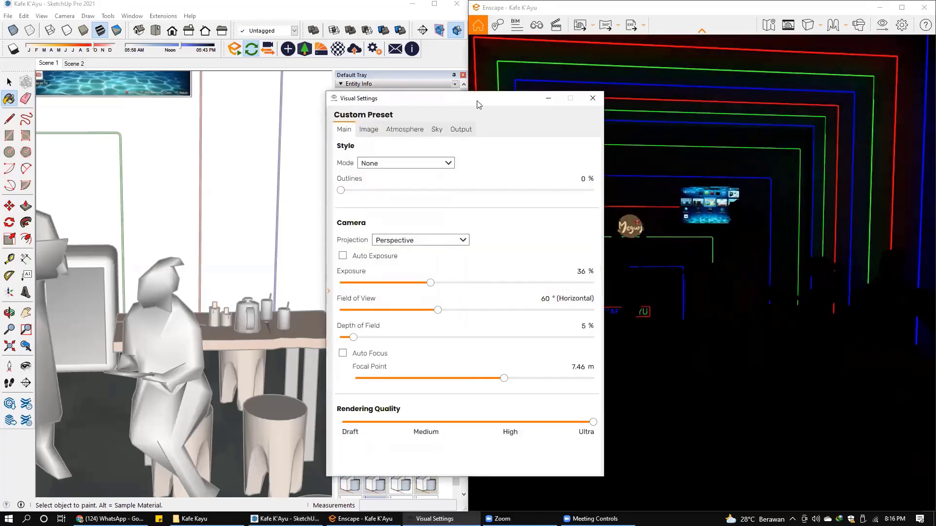
# Raise Enscape exposure from 36% to 60%, then hide Visual Settings and look around the café
pyautogui.moveTo(478, 104); pyautogui.dragTo(253, 88)
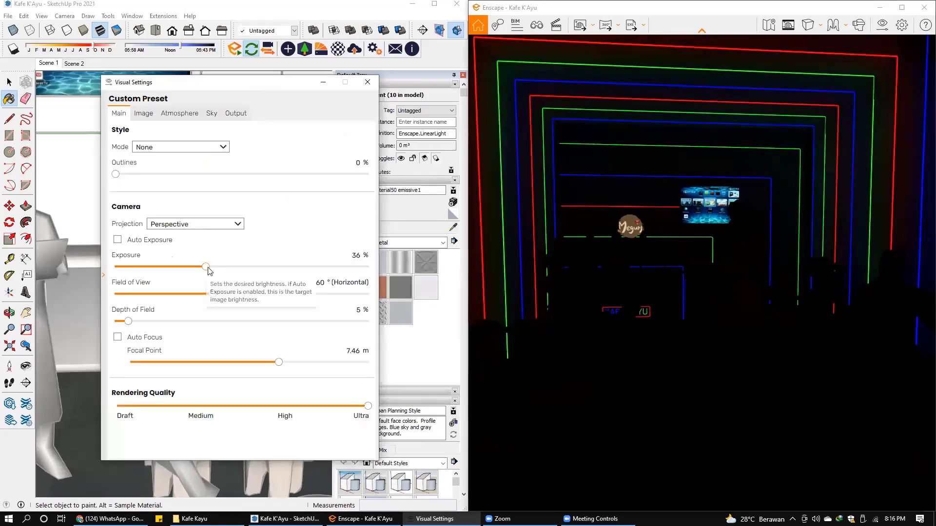
pyautogui.moveTo(206, 267); pyautogui.dragTo(268, 272)
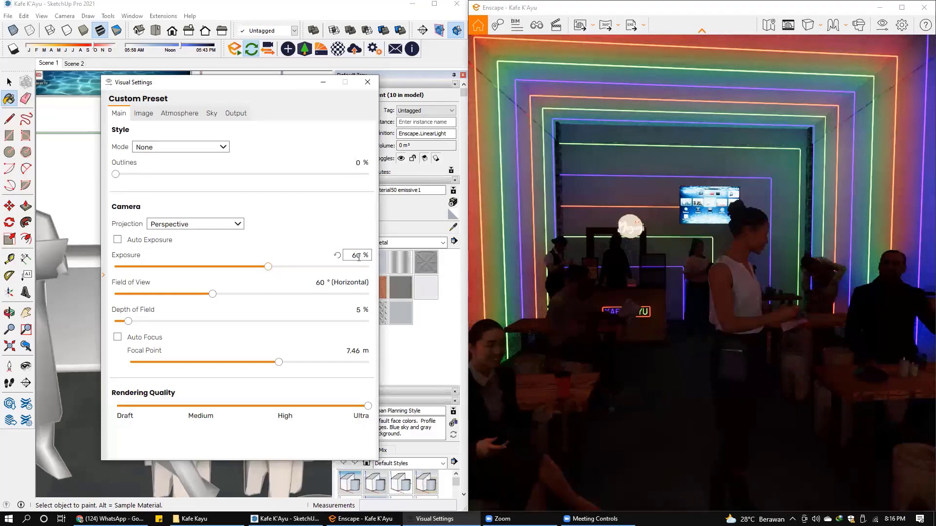
pyautogui.click(322, 84)
pyautogui.moveTo(683, 276); pyautogui.dragTo(745, 270)
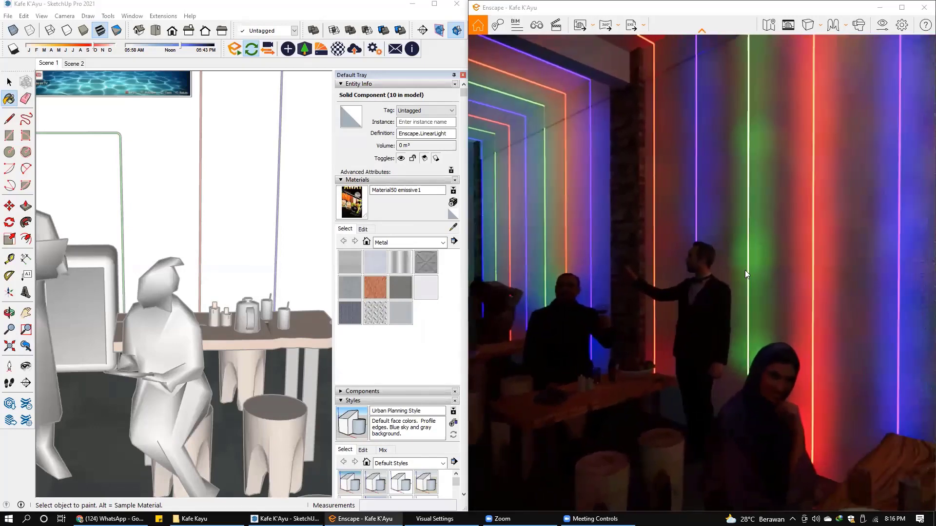
pyautogui.moveTo(743, 229); pyautogui.dragTo(633, 229)
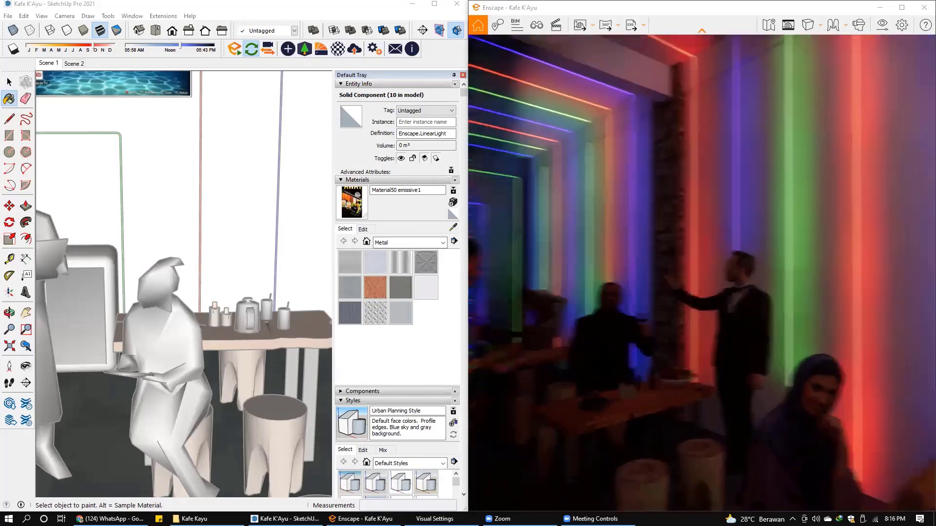
pyautogui.scroll(3, 631, 249)
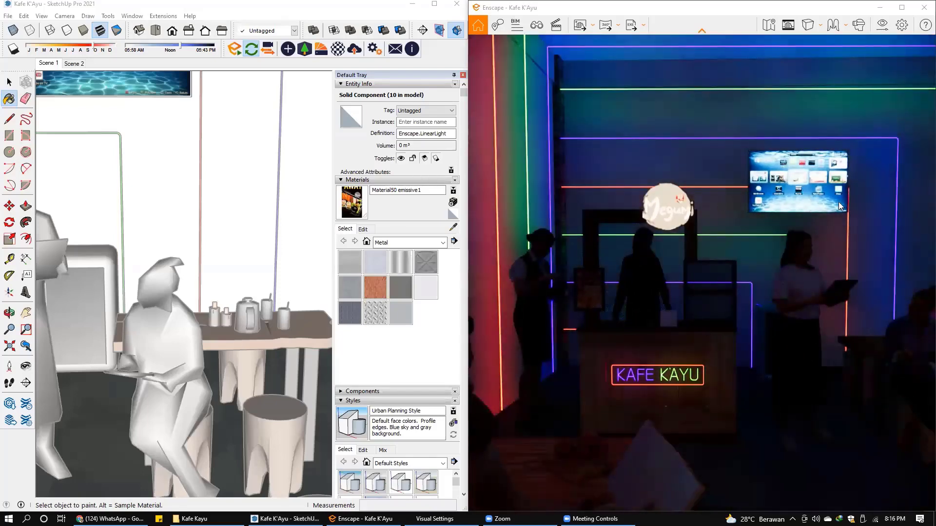
pyautogui.scroll(-3, 835, 201)
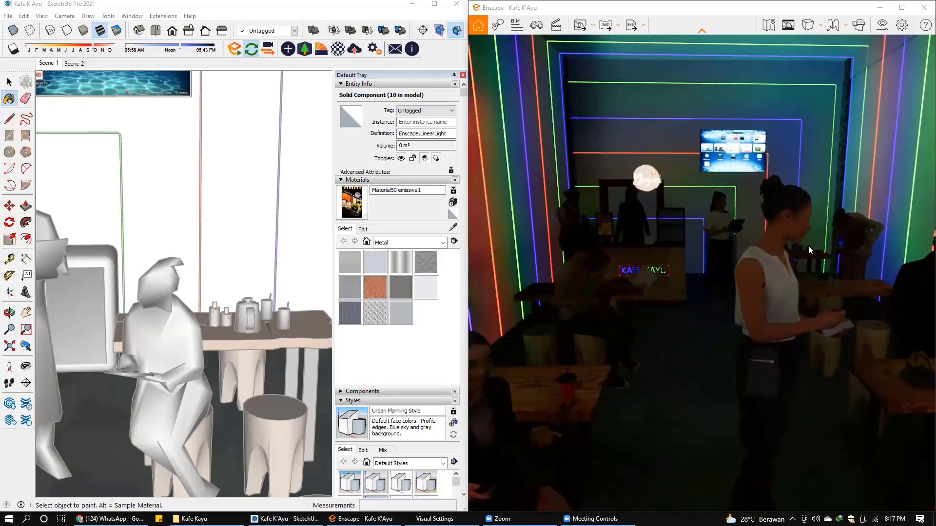
# Set the exposure to 65%, close Visual Settings, and zoom in on the wall-mounted TV
pyautogui.click(883, 26)
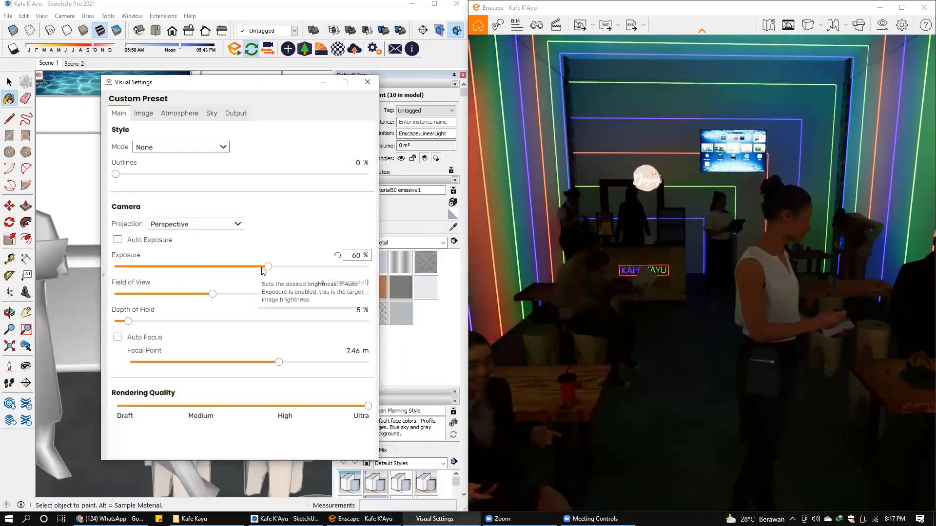
pyautogui.moveTo(264, 268); pyautogui.dragTo(282, 266)
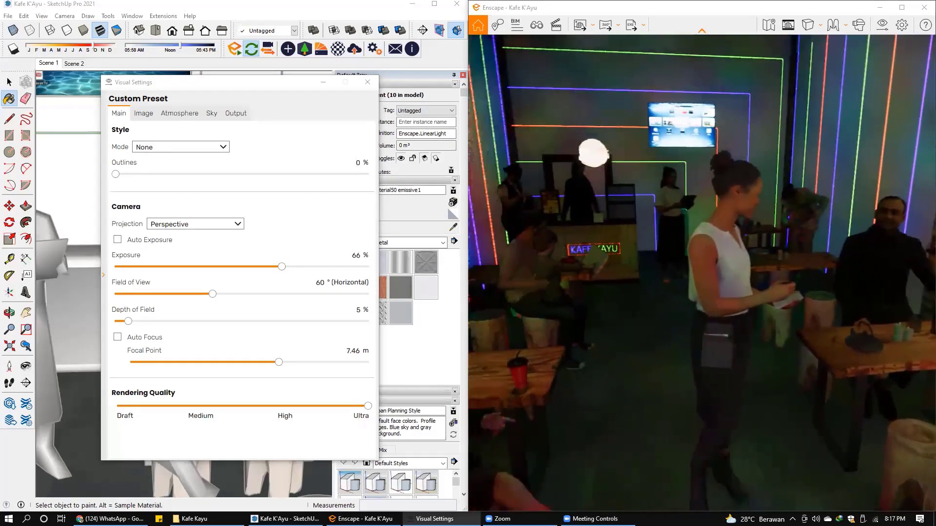
pyautogui.moveTo(281, 266); pyautogui.dragTo(290, 267)
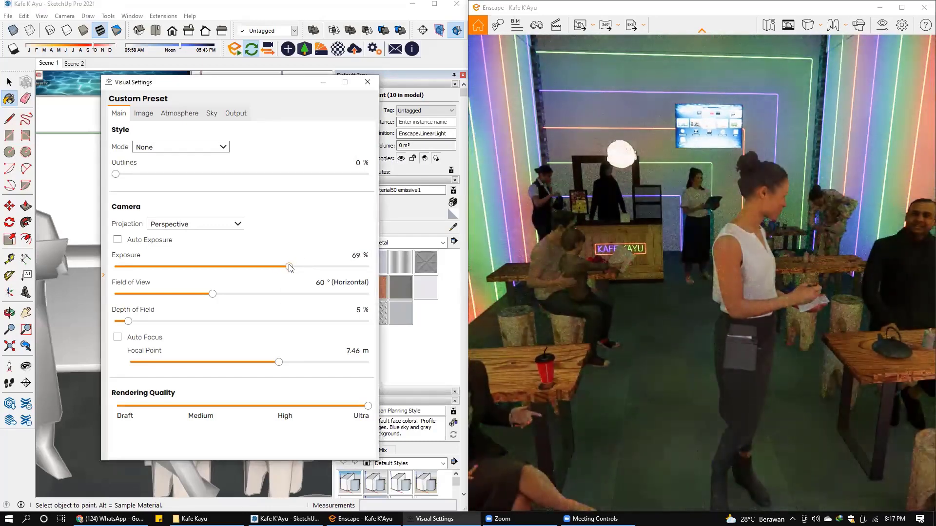
pyautogui.moveTo(294, 268); pyautogui.dragTo(281, 269)
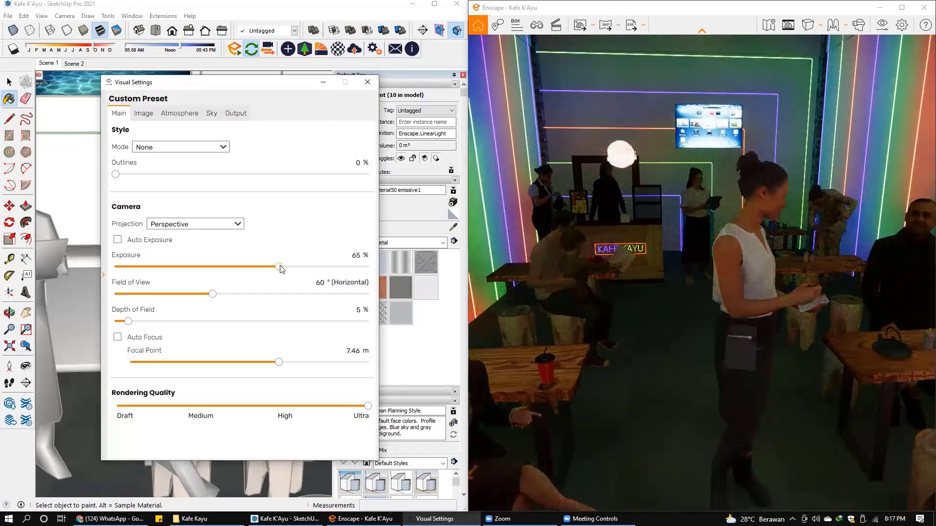
pyautogui.click(323, 82)
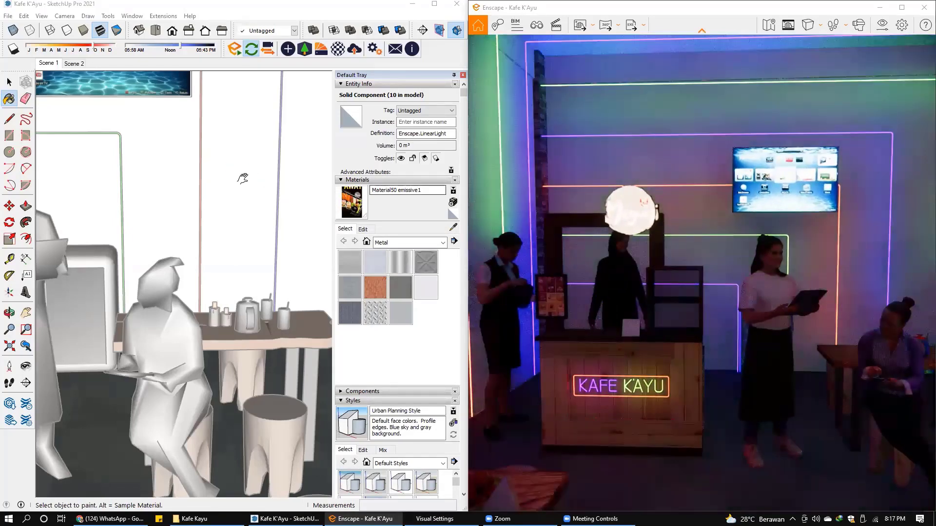
pyautogui.scroll(-3, 307, 267)
pyautogui.keyDown('shift'); pyautogui.moveTo(307, 268); pyautogui.dragTo(313, 303, button='middle'); pyautogui.keyUp('shift')
pyautogui.scroll(3, 228, 189)
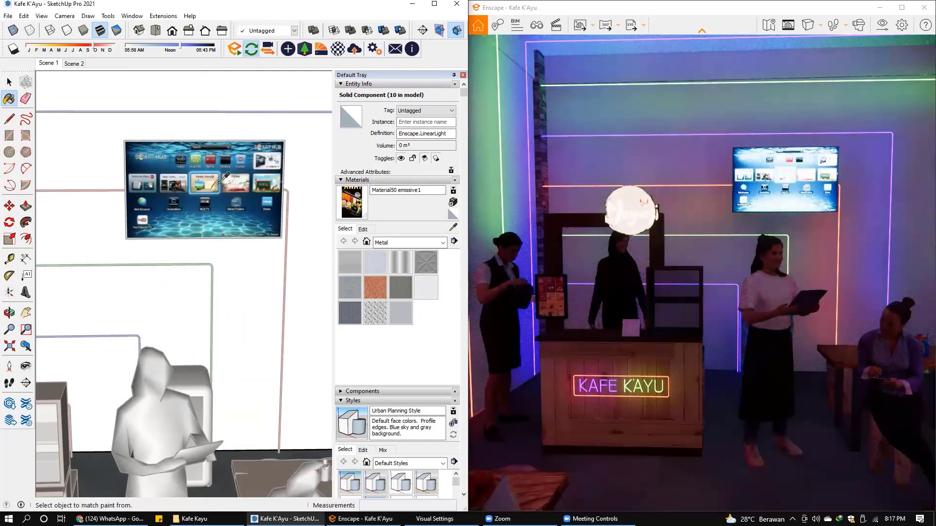
# Set the TV's 'wImage5 emissive' material luminance to 845 cd/m² in the Material Editor
pyautogui.keyDown('alt'); pyautogui.click(225, 178); pyautogui.keyUp('alt')
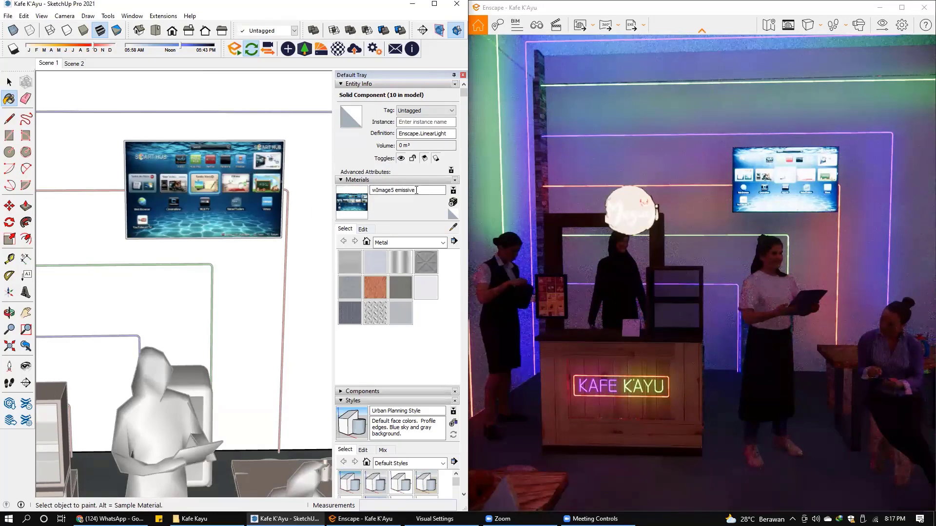
pyautogui.click(341, 52)
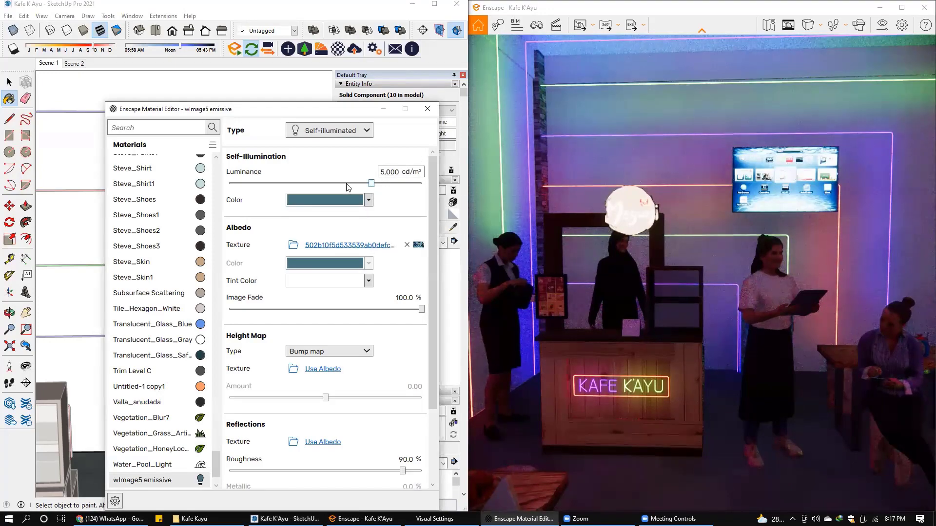
pyautogui.moveTo(371, 184); pyautogui.dragTo(367, 185)
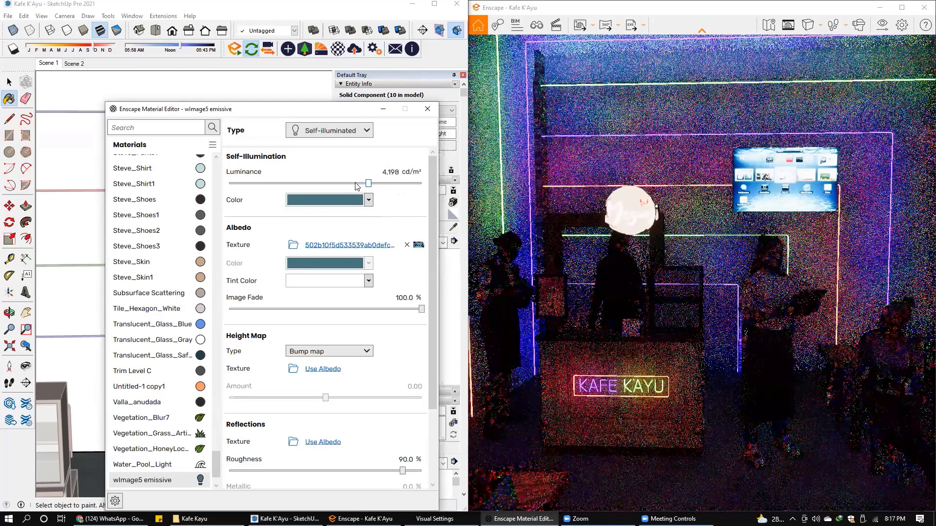
pyautogui.click(341, 185)
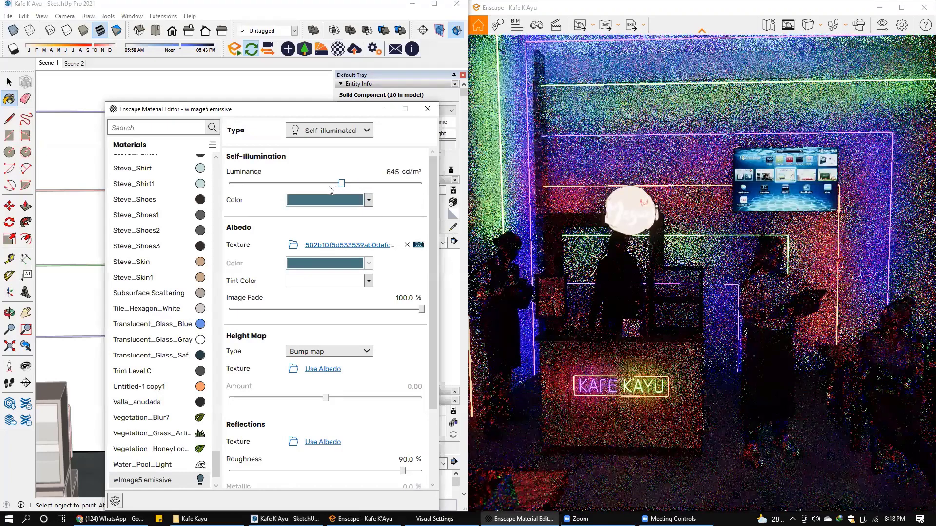
pyautogui.click(337, 185)
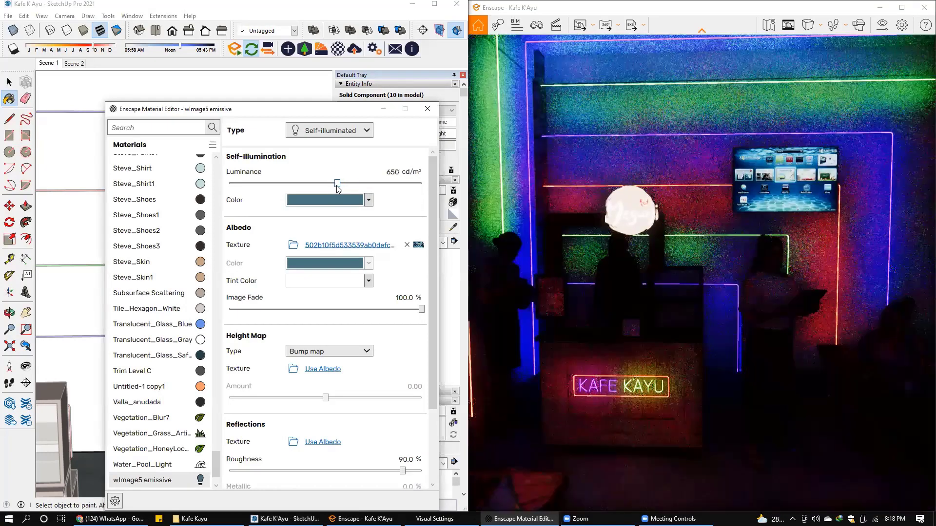
pyautogui.moveTo(338, 185); pyautogui.dragTo(340, 186)
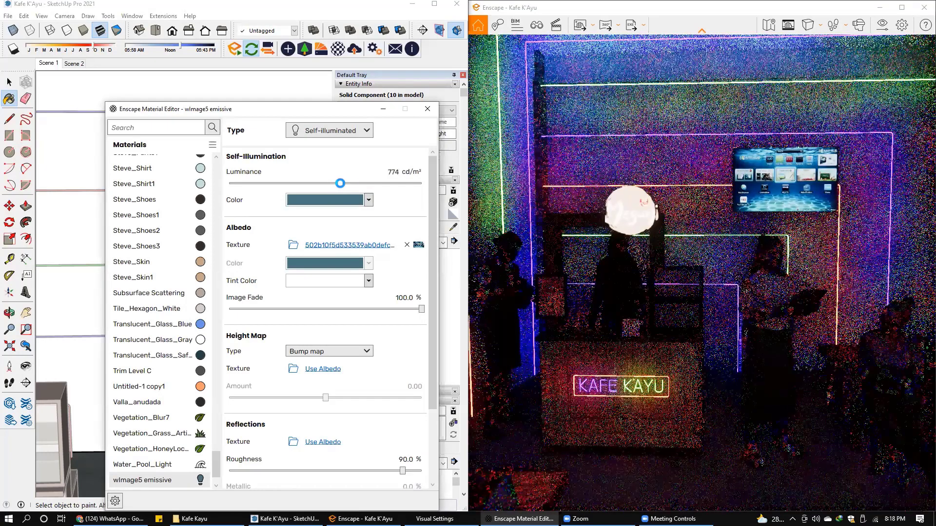
pyautogui.press('Right')
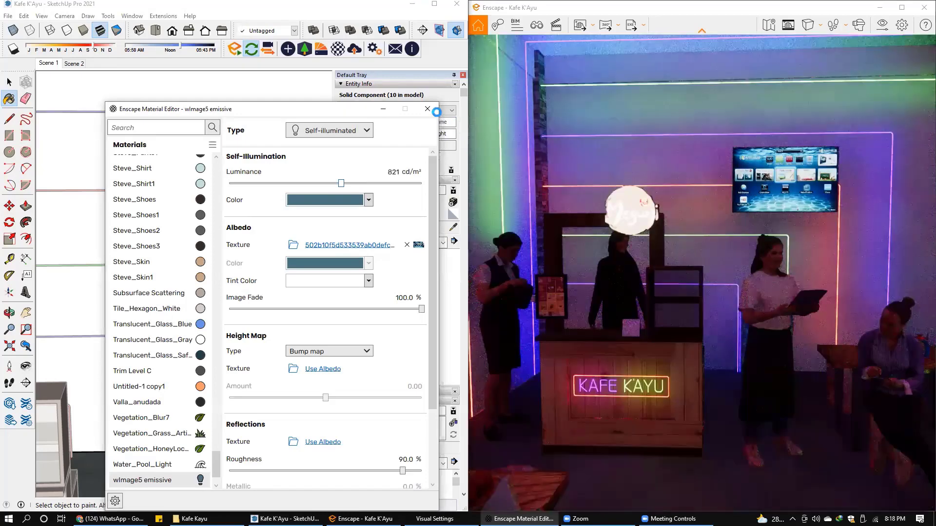
pyautogui.press('Right')
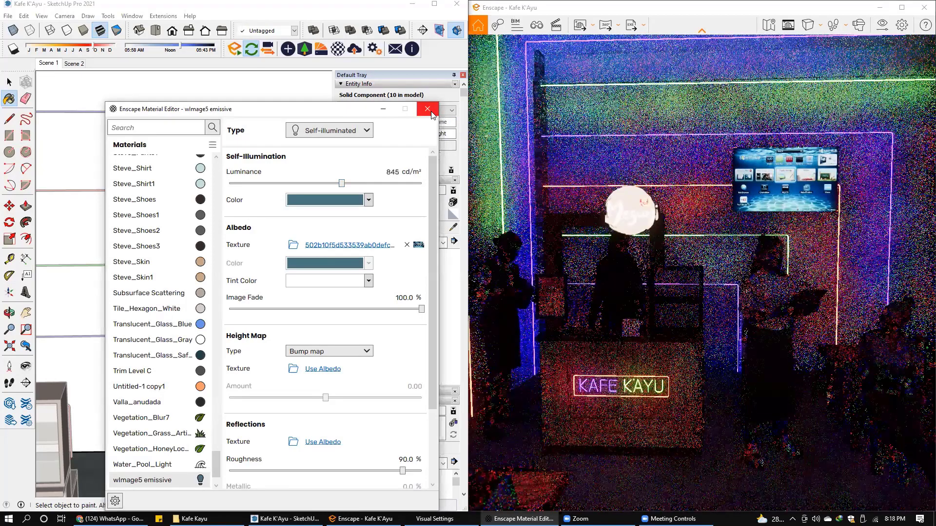
pyautogui.click(427, 109)
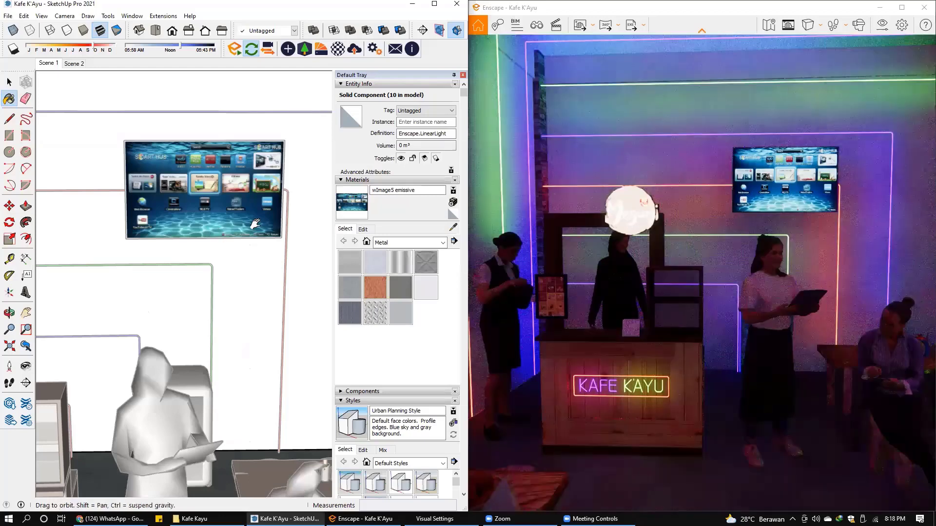
# Sample the round counter sign's material and set its luminance to 797 cd/m²
pyautogui.moveTo(253, 224)
pyautogui.mouseDown(button='middle')
pyautogui.moveTo(292, 224)
pyautogui.moveTo(184, 251)
pyautogui.moveTo(198, 243)
pyautogui.mouseUp(button='middle')
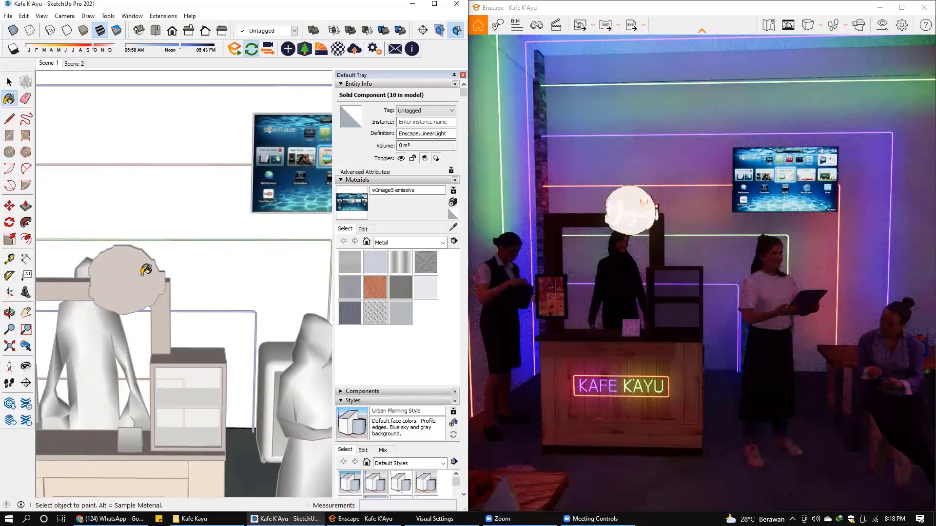
pyautogui.press('alt')
pyautogui.keyDown('alt'); pyautogui.click(124, 269); pyautogui.keyUp('alt')
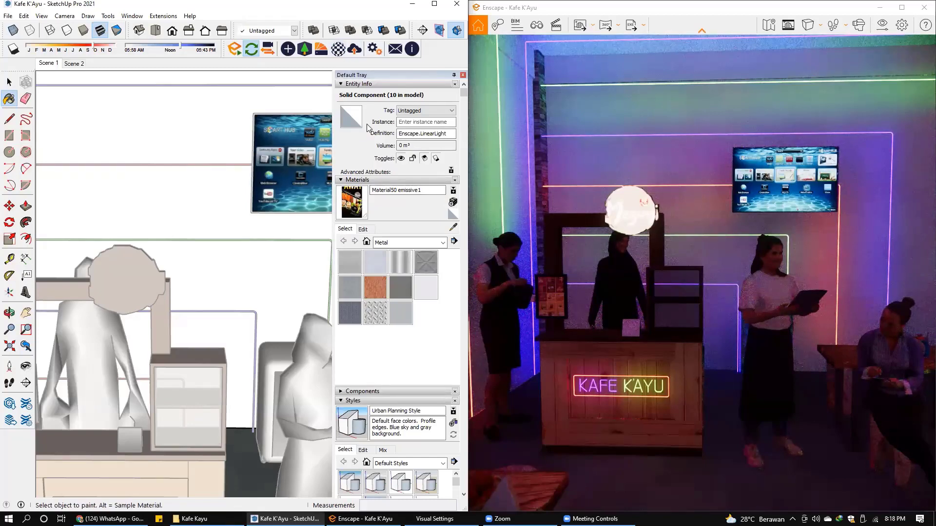
pyautogui.click(372, 184)
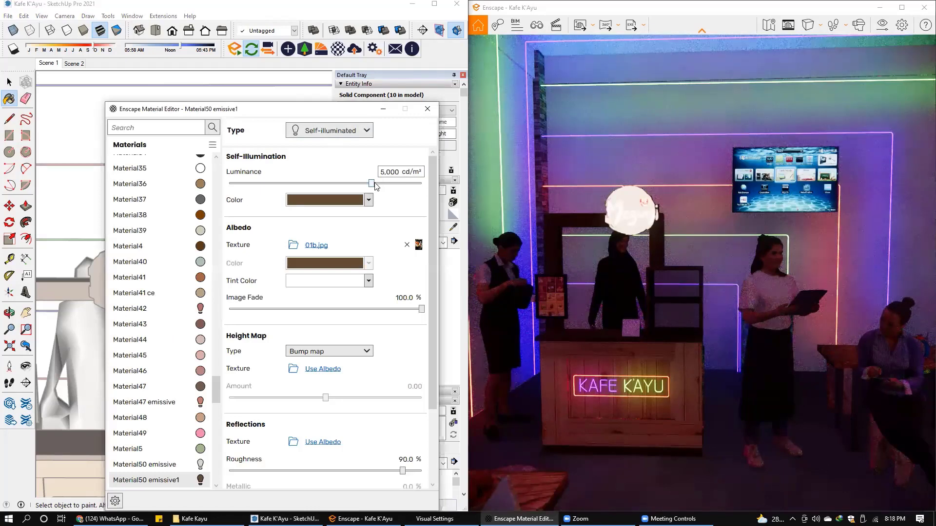
pyautogui.moveTo(371, 184); pyautogui.dragTo(370, 184)
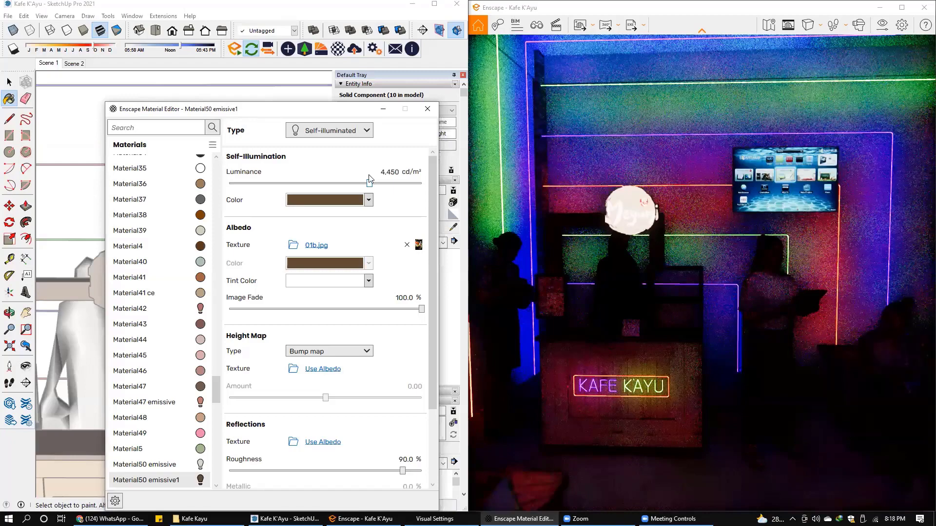
pyautogui.click(354, 184)
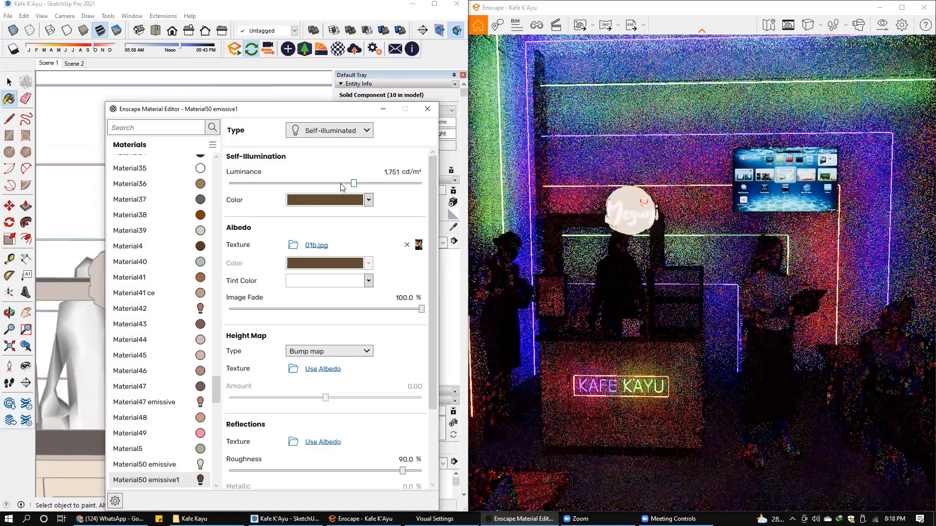
pyautogui.moveTo(347, 187); pyautogui.dragTo(340, 185)
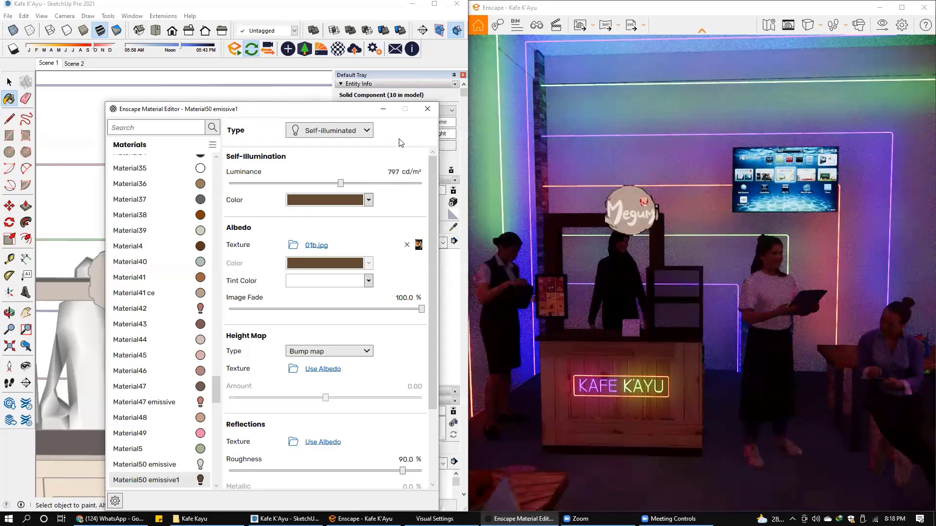
pyautogui.click(428, 109)
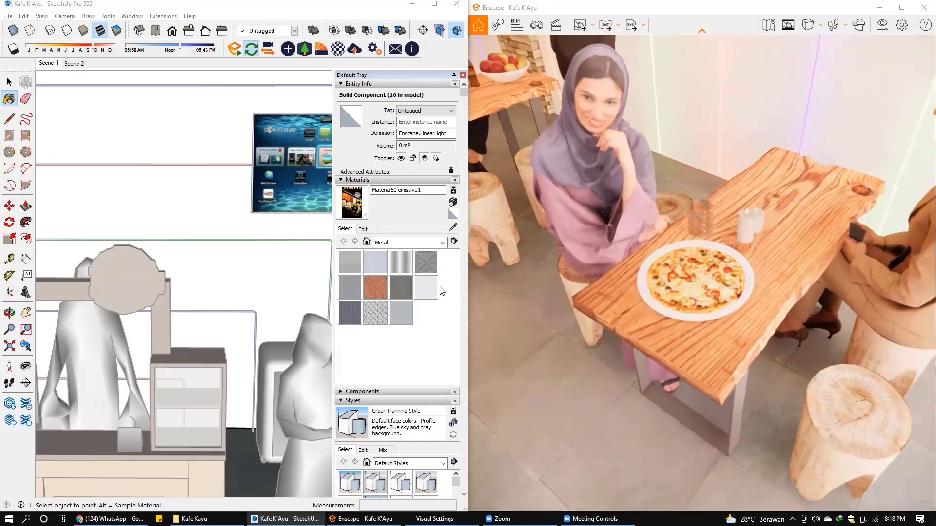
# Orbit to the counter and tables, and display the model with its material textures
pyautogui.press('o')
pyautogui.moveTo(290, 320); pyautogui.dragTo(54, 232)
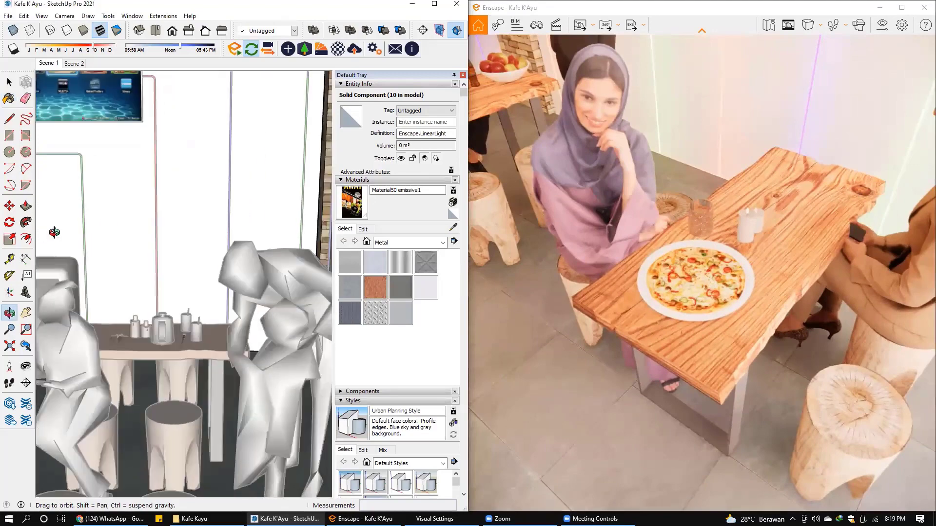
pyautogui.scroll(-3, 149, 291)
pyautogui.scroll(-3, 182, 210)
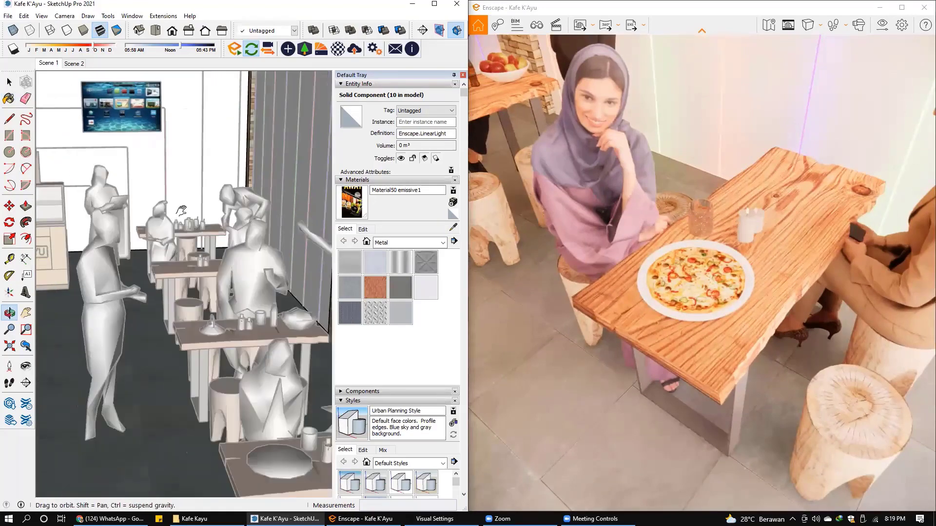
pyautogui.scroll(3, 181, 210)
pyautogui.press('b')
pyautogui.scroll(3, 265, 404)
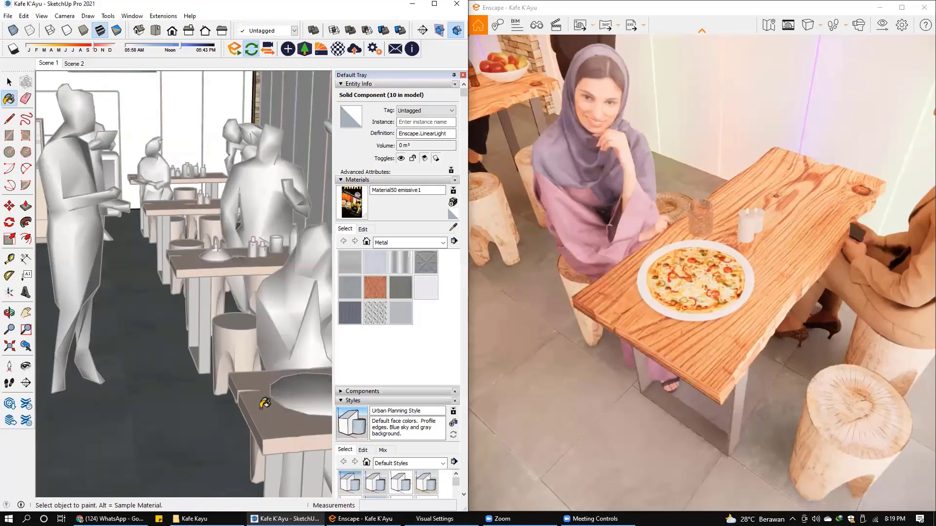
pyautogui.press('alt')
pyautogui.press('space')
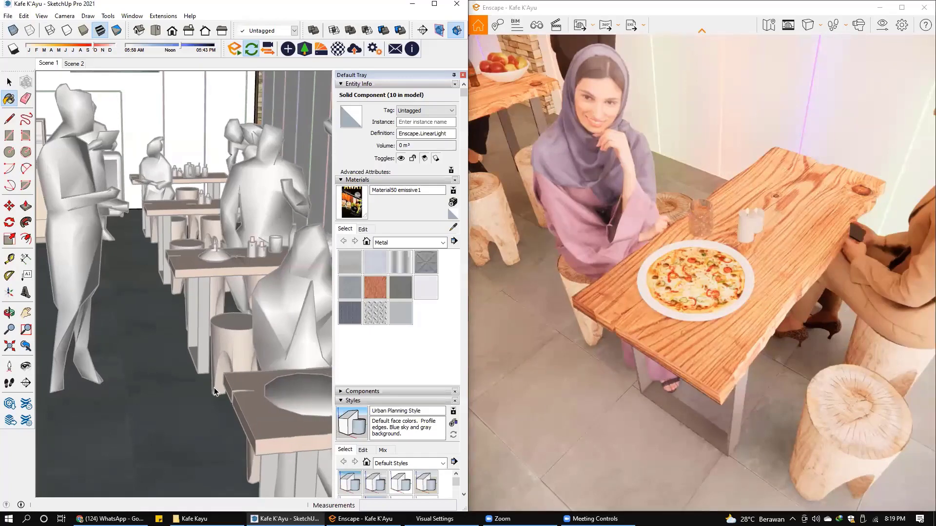
# Sample the table's wood material and rename it 'Material41 ceramic'
pyautogui.moveTo(221, 390); pyautogui.dragTo(237, 385, button='middle')
pyautogui.press('b')
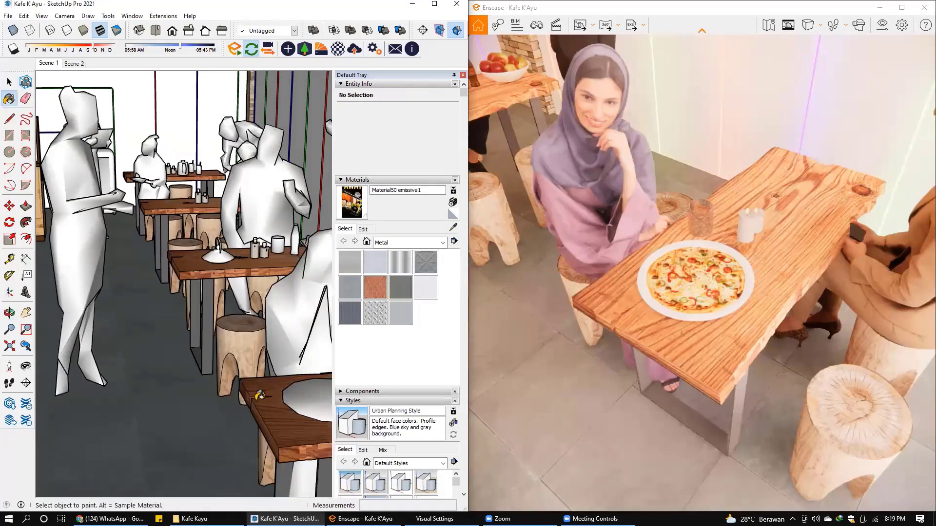
pyautogui.press('alt')
pyautogui.keyDown('alt'); pyautogui.click(296, 431); pyautogui.keyUp('alt')
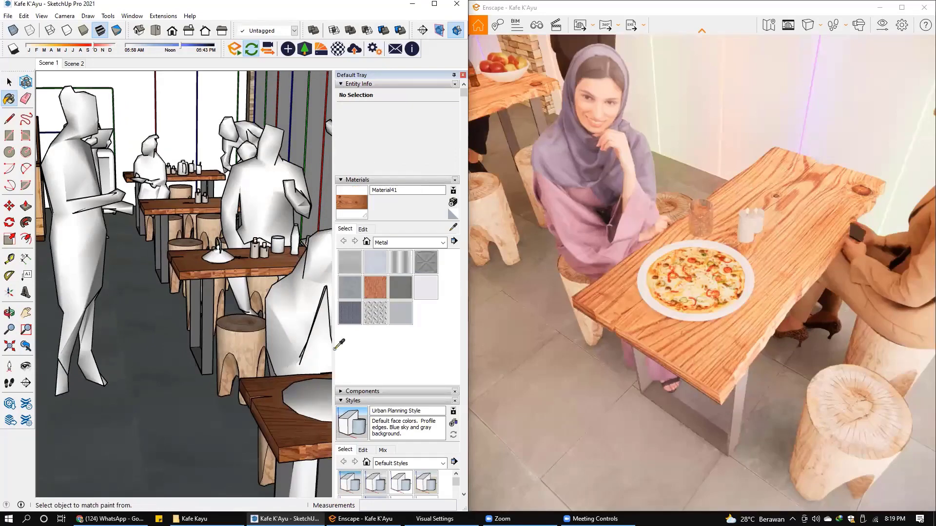
pyautogui.click(405, 191)
pyautogui.write('ceramic')
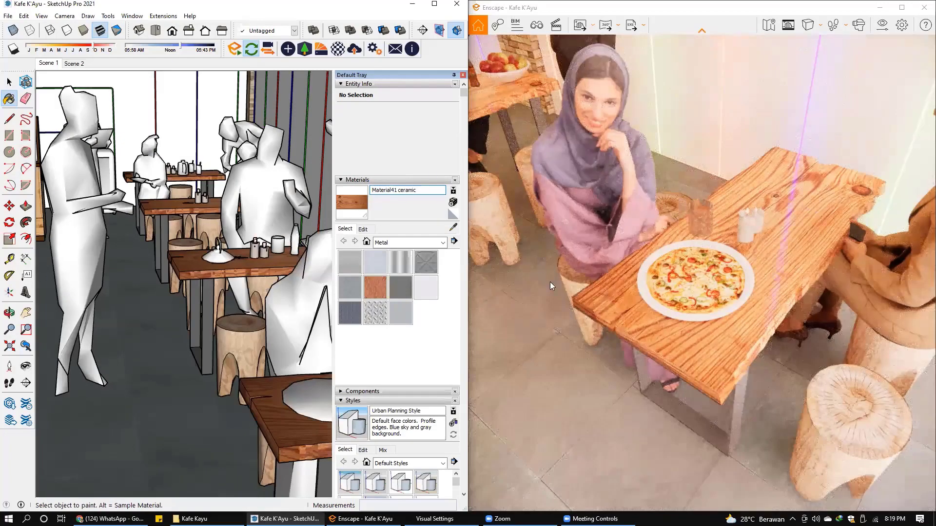
pyautogui.scroll(2, 795, 263)
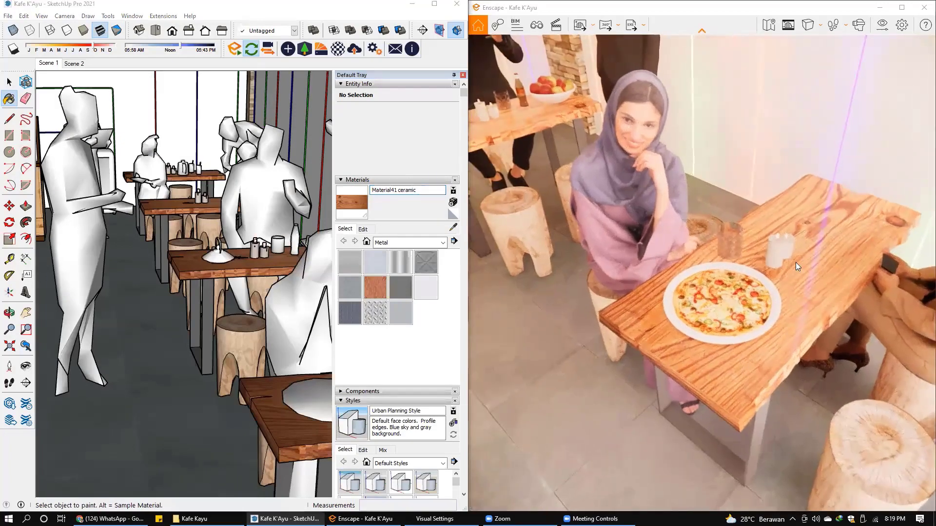
# Switch the Enscape render back to night and zoom toward the table candles
pyautogui.press('u')
pyautogui.press('u')
pyautogui.press('u')
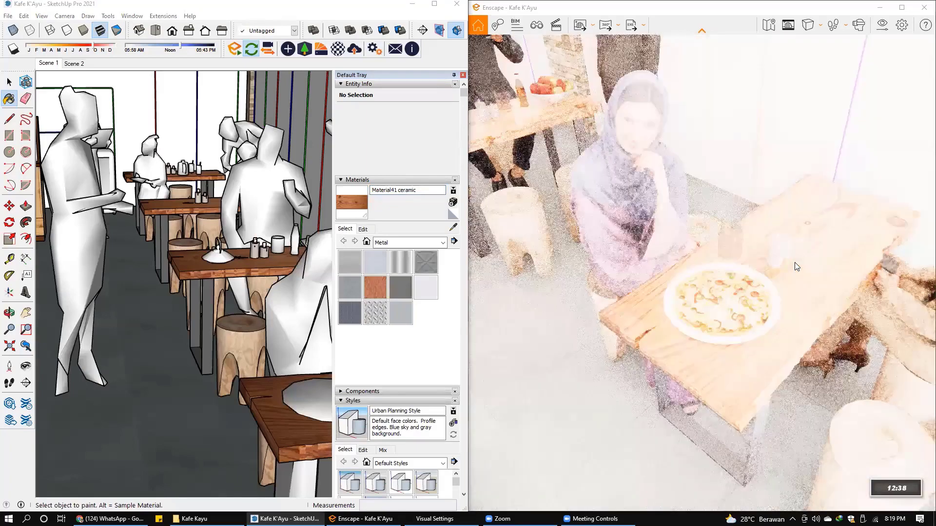
pyautogui.press('u')
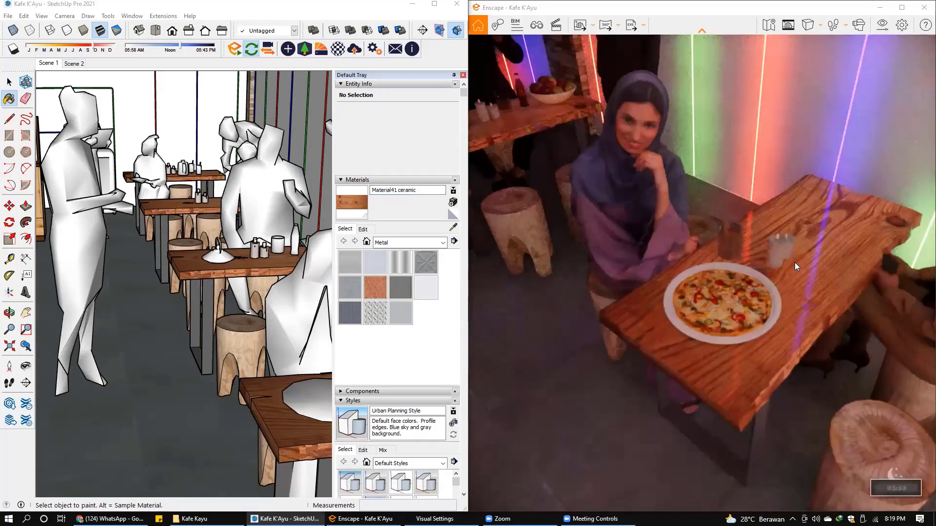
pyautogui.press('u')
pyautogui.moveTo(325, 372); pyautogui.dragTo(250, 372, button='middle')
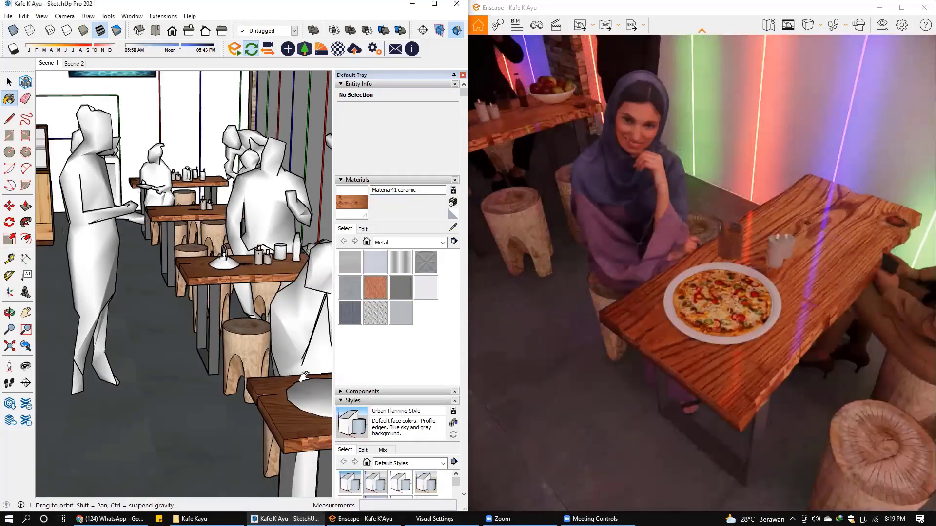
pyautogui.scroll(3, 250, 372)
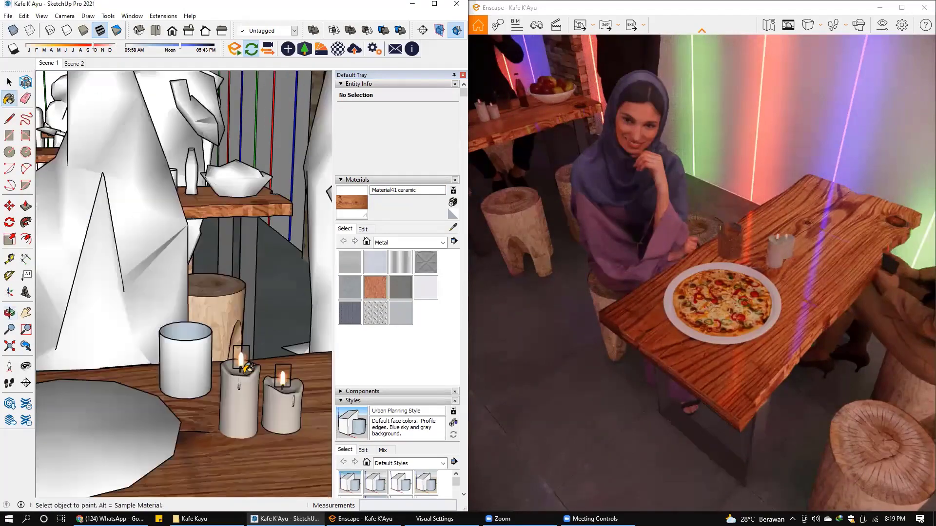
pyautogui.scroll(2, 246, 365)
pyautogui.scroll(2, 243, 359)
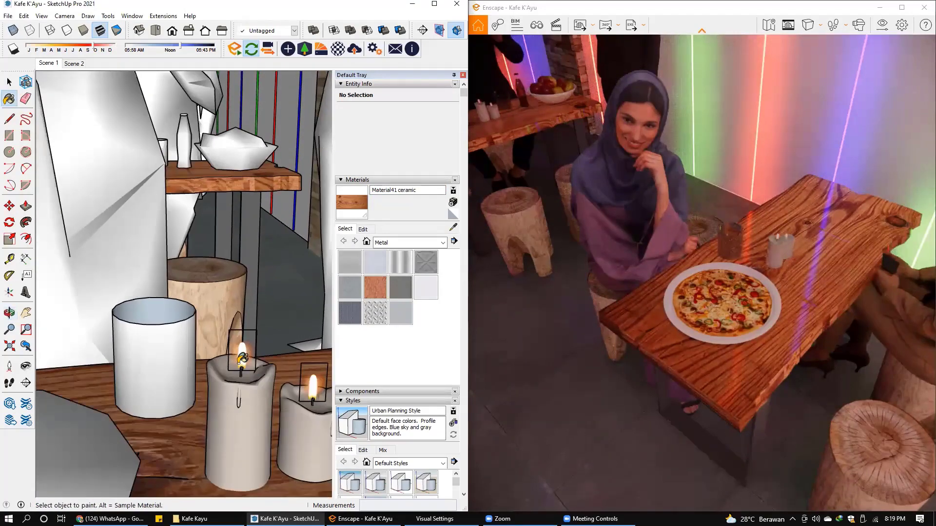
# Sample the candle flame material and rename it 'Api Lilin emissive'
pyautogui.press('alt')
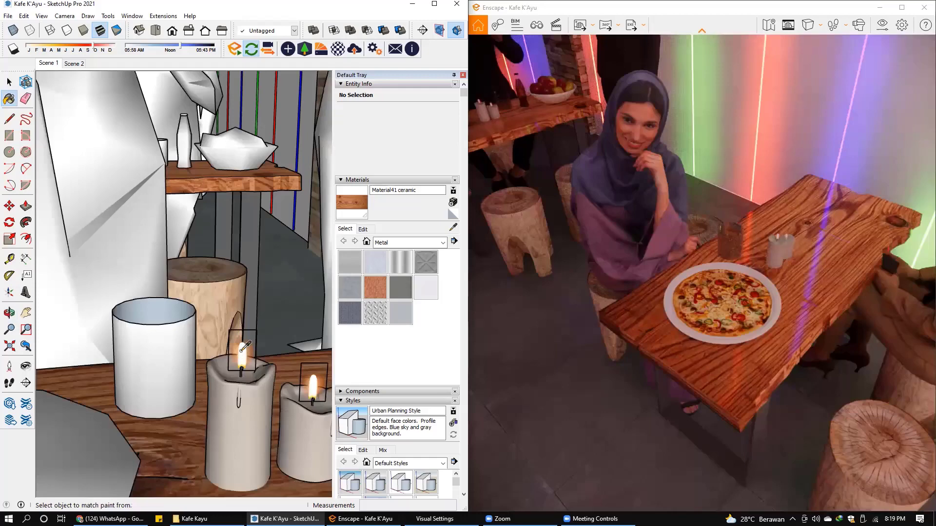
pyautogui.keyDown('alt'); pyautogui.click(243, 349); pyautogui.keyUp('alt')
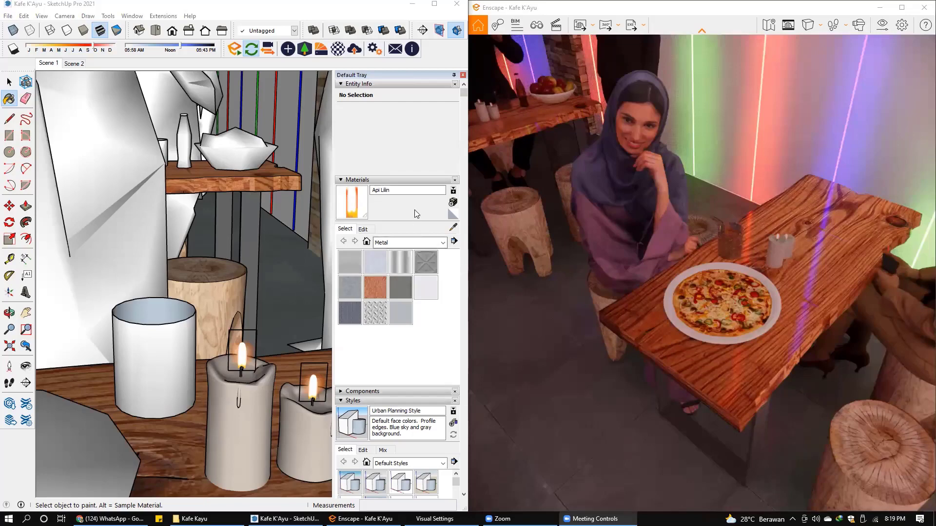
pyautogui.click(403, 190)
pyautogui.write('emissive')
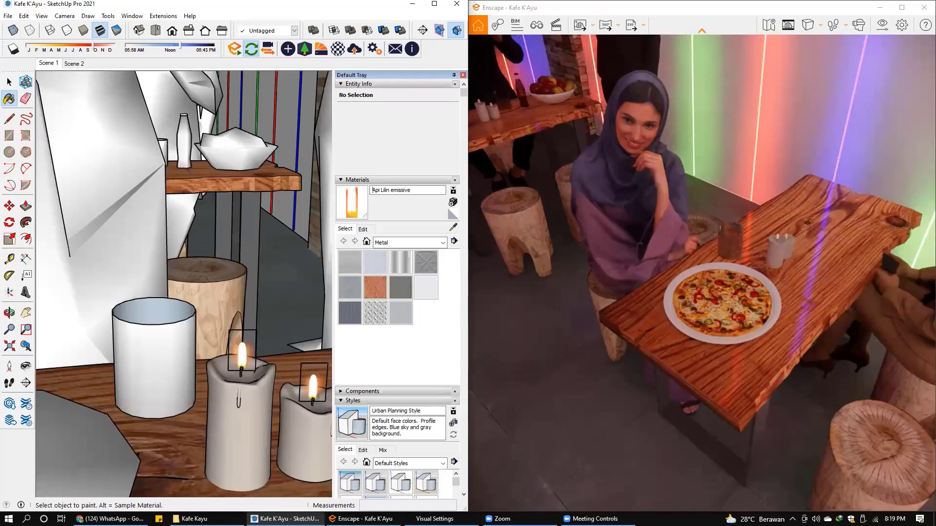
pyautogui.press('Return')
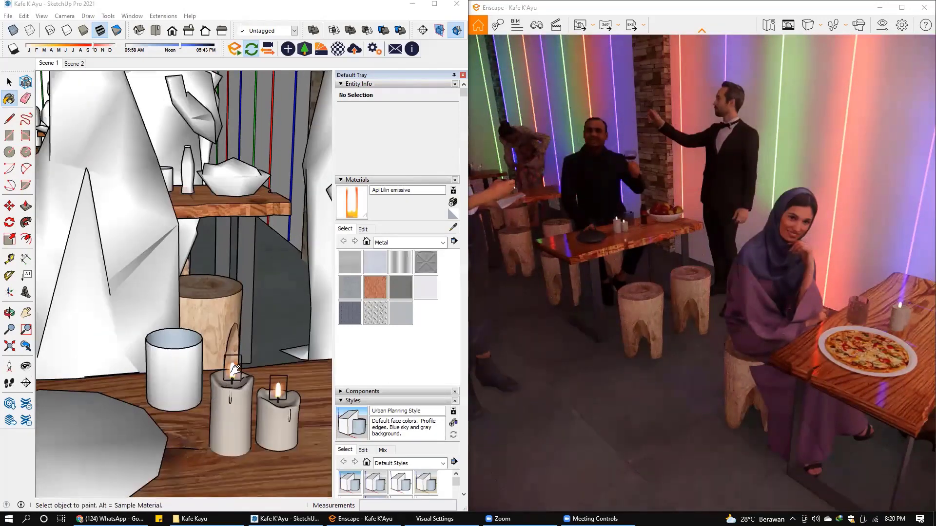
pyautogui.keyDown('shift'); pyautogui.moveTo(216, 393); pyautogui.dragTo(257, 363, button='middle'); pyautogui.keyUp('shift')
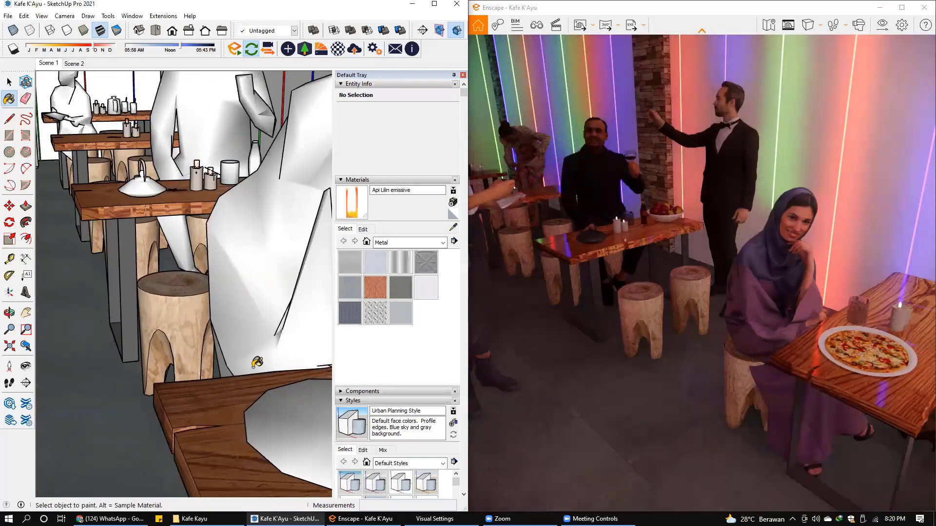
# Sample the grey table-leg material, rename it 'Color_006 metal', and orbit to the drinks fridge
pyautogui.keyDown('alt'); pyautogui.click(131, 262); pyautogui.keyUp('alt')
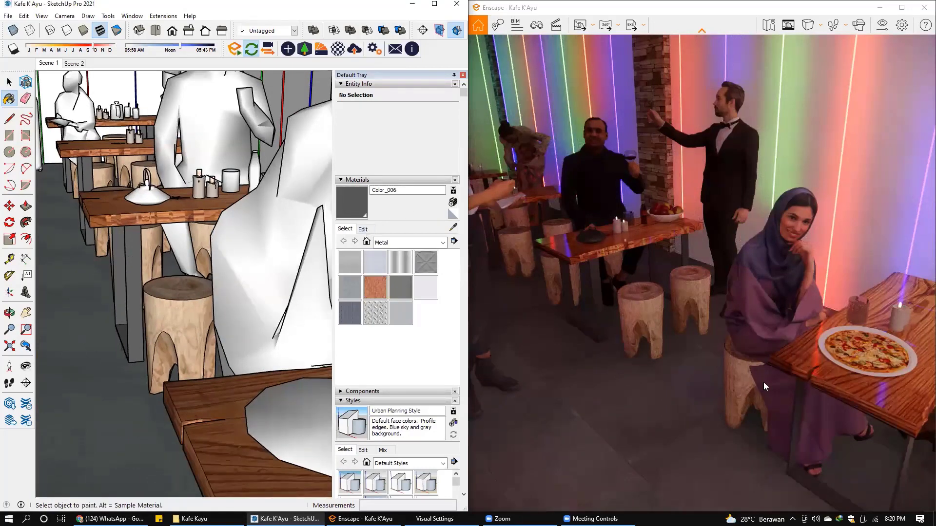
pyautogui.click(417, 191)
pyautogui.write('metal')
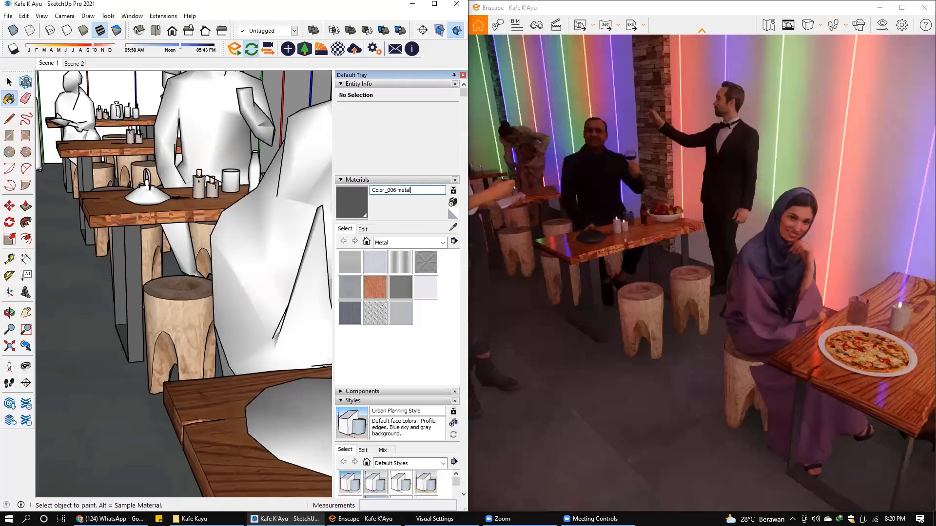
pyautogui.press('Return')
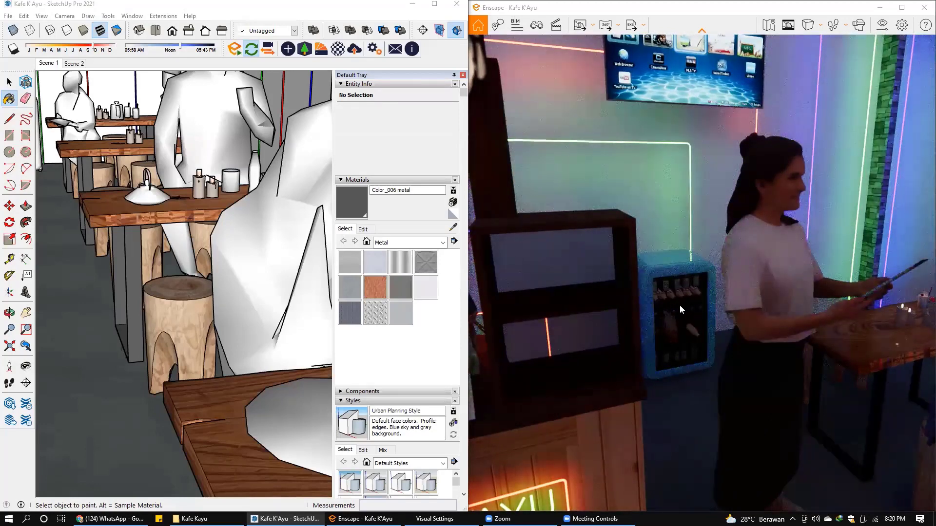
pyautogui.moveTo(227, 235)
pyautogui.keyDown('shift'); pyautogui.mouseDown(button='middle')
pyautogui.moveTo(261, 351)
pyautogui.moveTo(181, 253)
pyautogui.mouseUp(button='middle'); pyautogui.keyUp('shift')
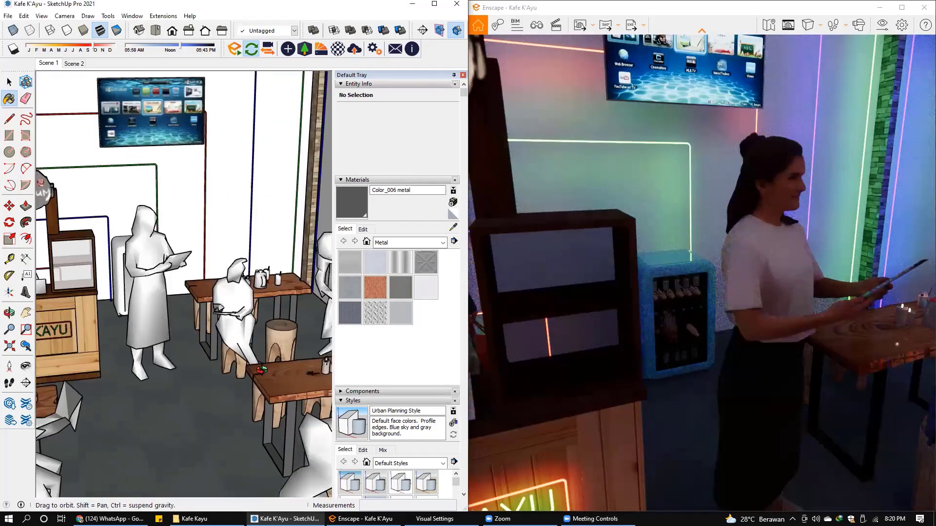
pyautogui.scroll(3, 163, 261)
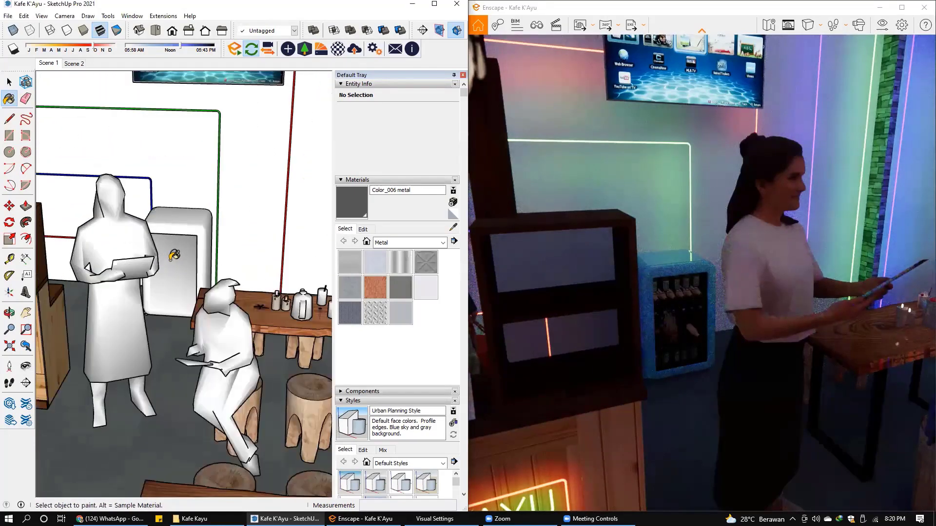
pyautogui.scroll(3, 165, 258)
pyautogui.moveTo(167, 257); pyautogui.dragTo(167, 323, button='middle')
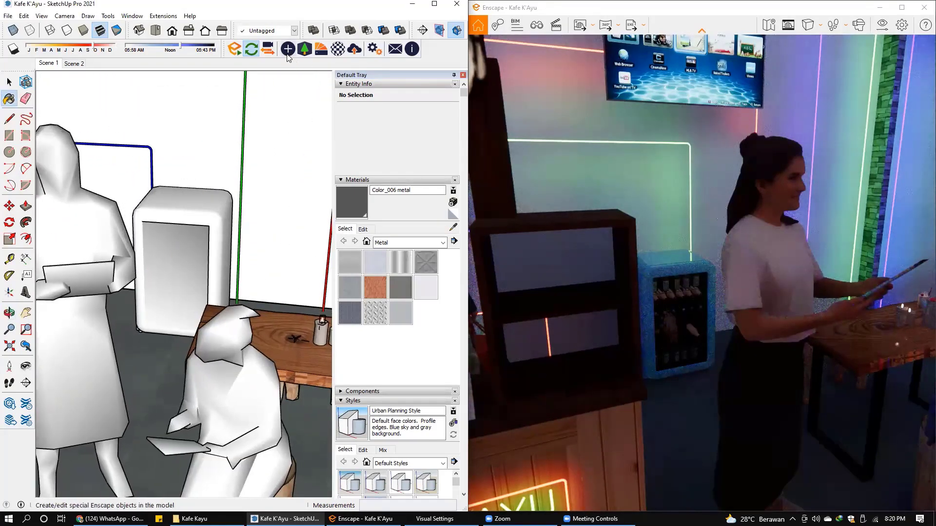
# Place an Enscape spot light (1,000 cd, 60° beam) on the floor, aimed at the fridge front
pyautogui.click(288, 52)
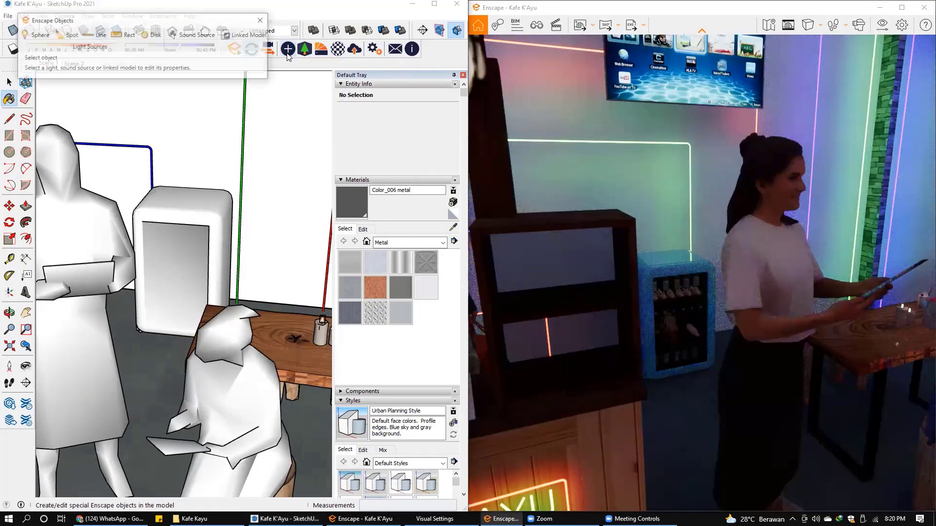
pyautogui.click(453, 77)
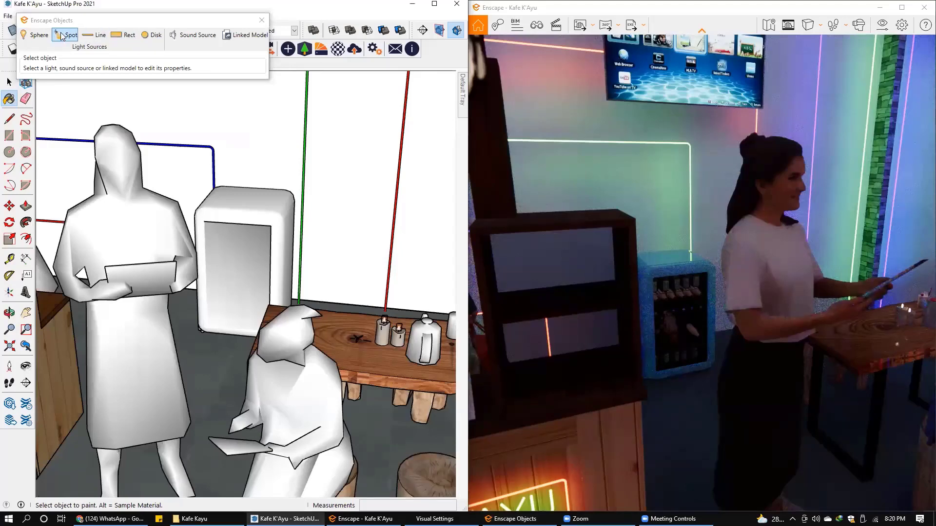
pyautogui.click(141, 23)
pyautogui.moveTo(141, 23); pyautogui.dragTo(459, 146)
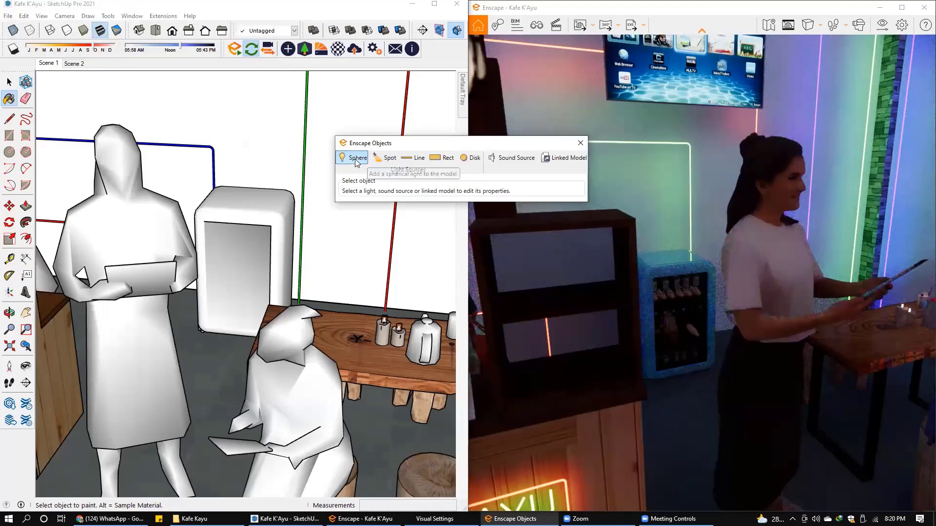
pyautogui.click(384, 160)
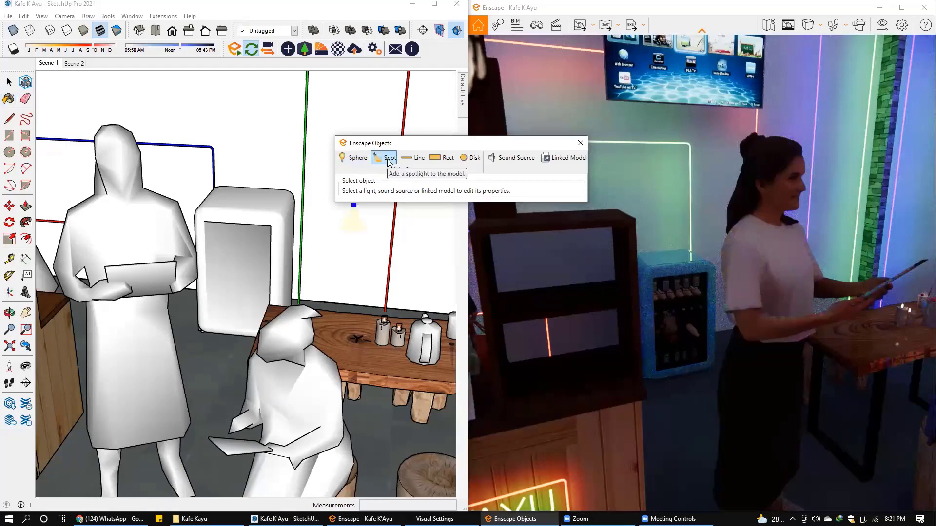
pyautogui.click(217, 372)
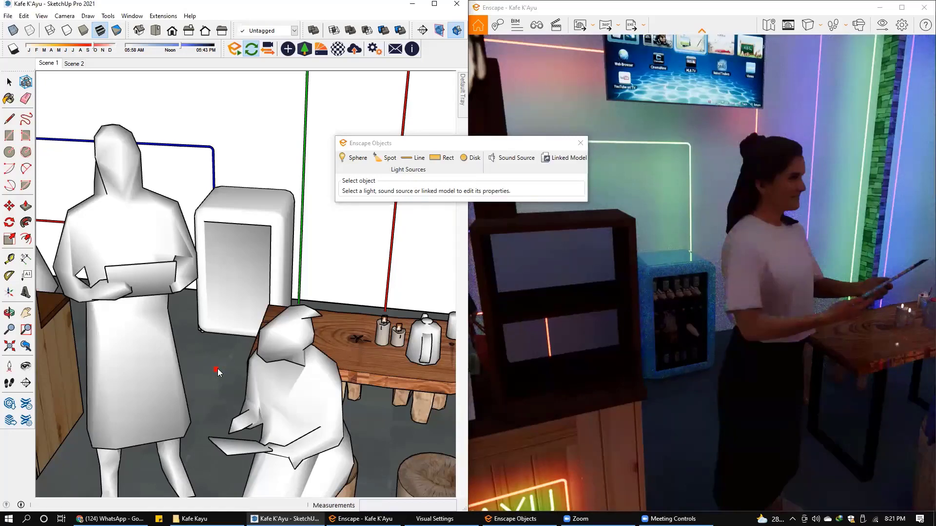
pyautogui.click(237, 286)
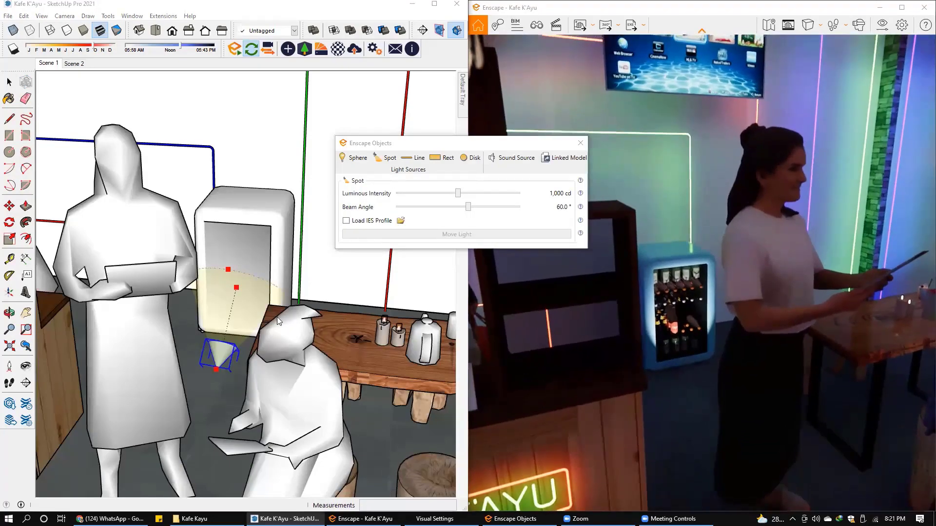
# Re-aim the spot light beside the white cabinet so its cone points upward
pyautogui.moveTo(277, 317); pyautogui.dragTo(254, 320, button='middle')
pyautogui.scroll(2, 251, 303)
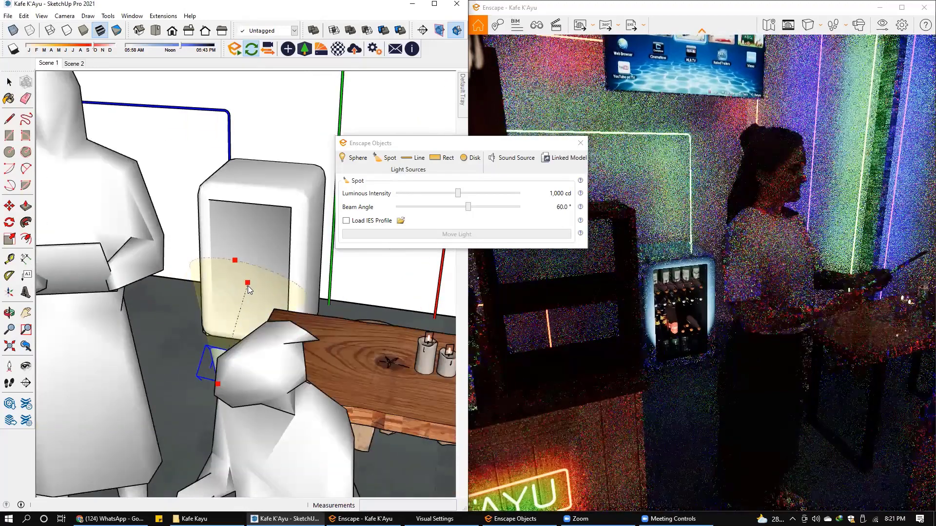
pyautogui.click(248, 299)
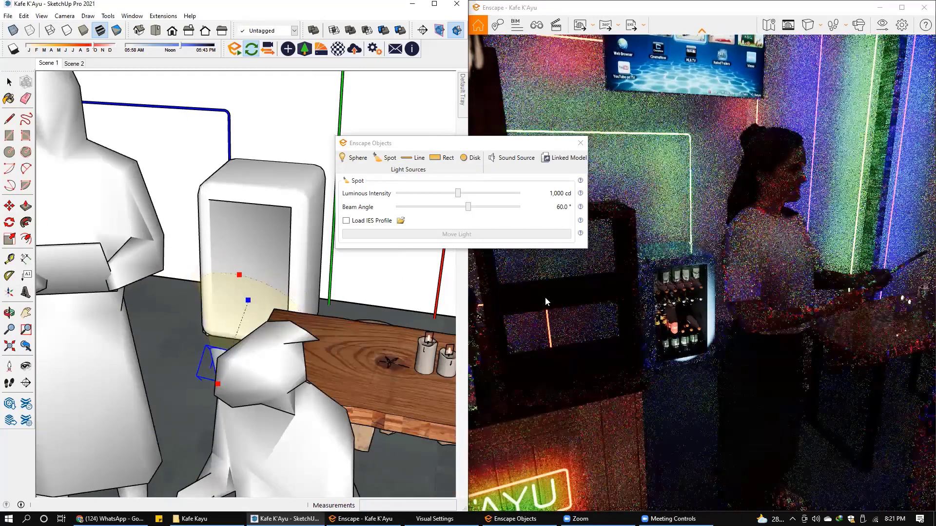
pyautogui.click(238, 240)
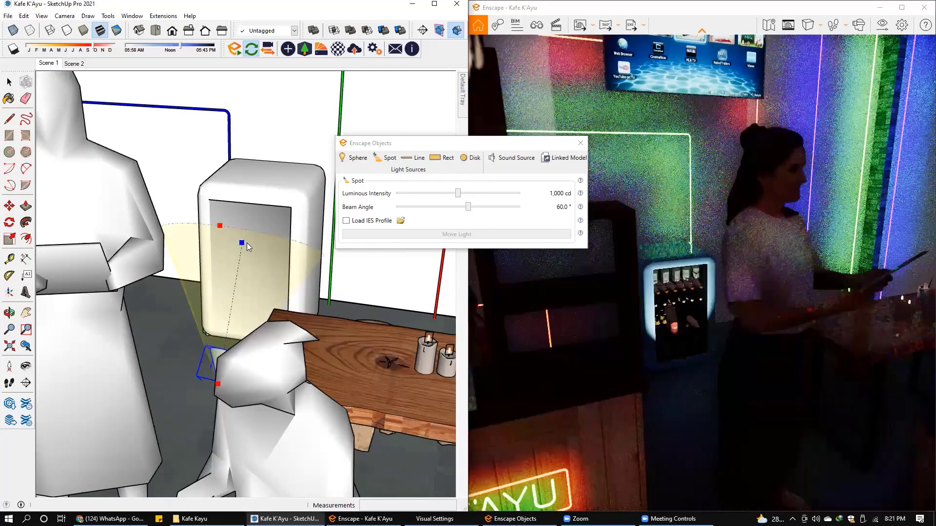
pyautogui.click(245, 262)
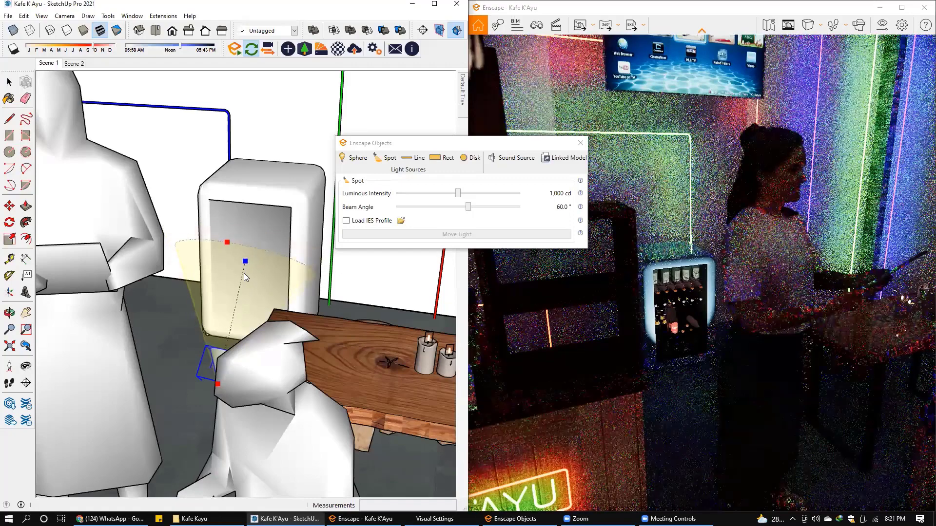
pyautogui.click(244, 289)
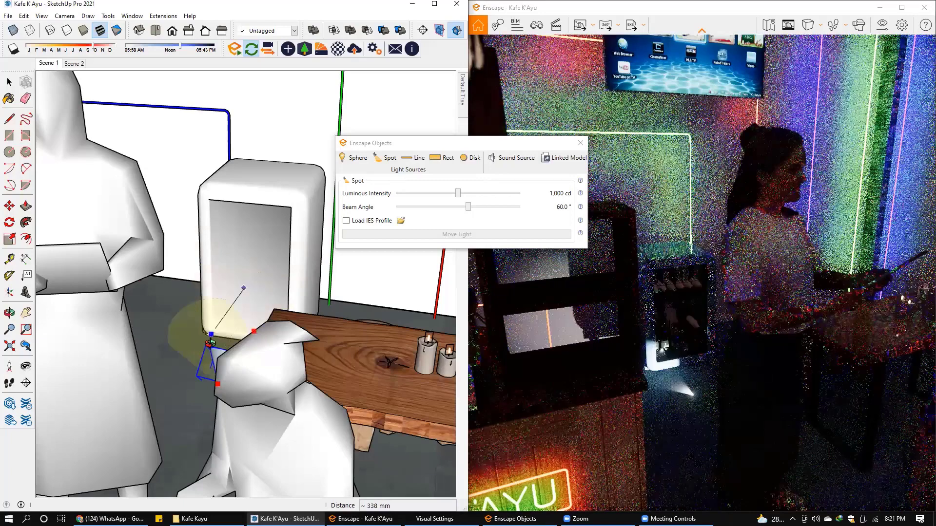
pyautogui.click(242, 288)
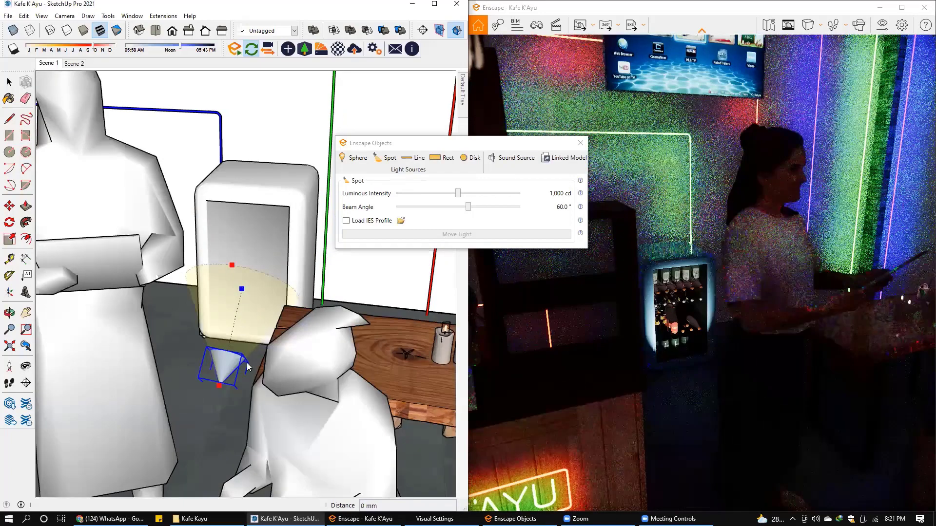
# Move the spot light to a new position on the floor
pyautogui.press('m')
pyautogui.click(215, 428)
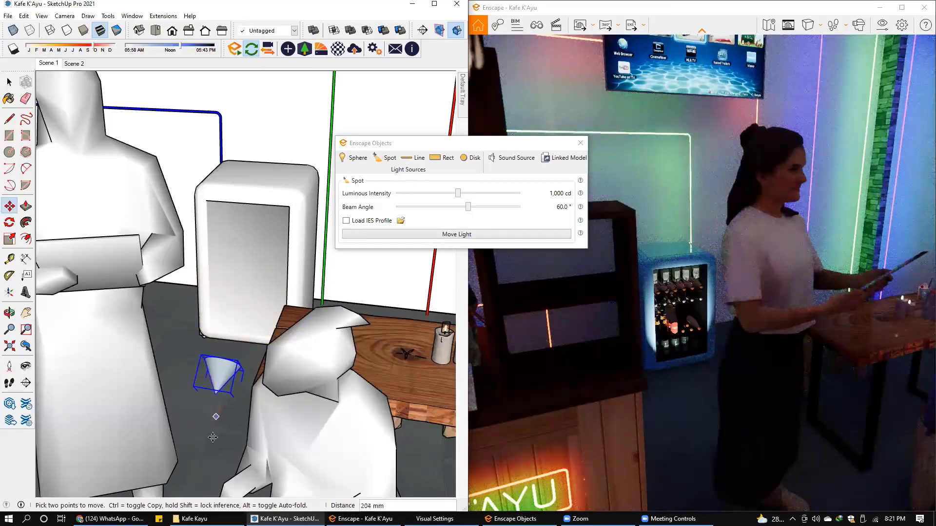
pyautogui.click(206, 443)
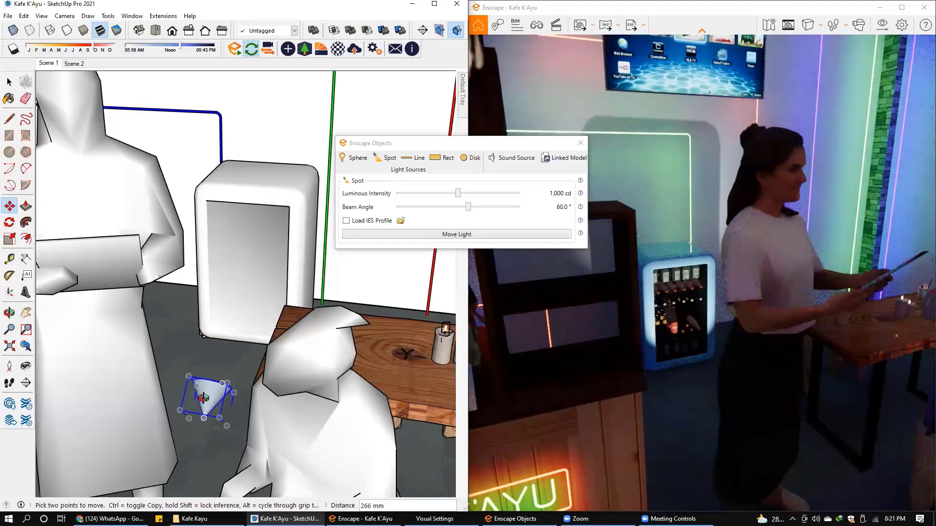
pyautogui.scroll(2, 203, 397)
# Rotate the spot light cone 4.6° about its tip toward the fridge
pyautogui.press('q')
pyautogui.moveTo(203, 397); pyautogui.dragTo(195, 424, button='middle')
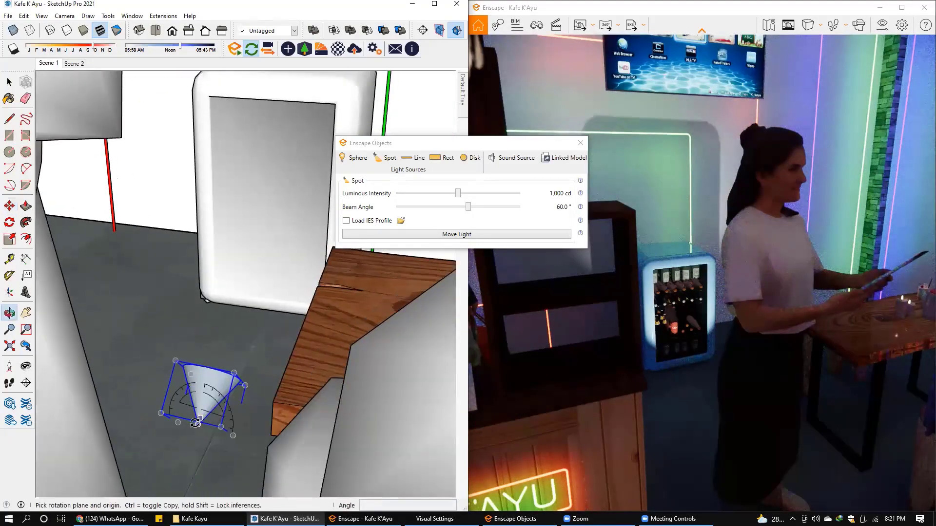
pyautogui.click(198, 423)
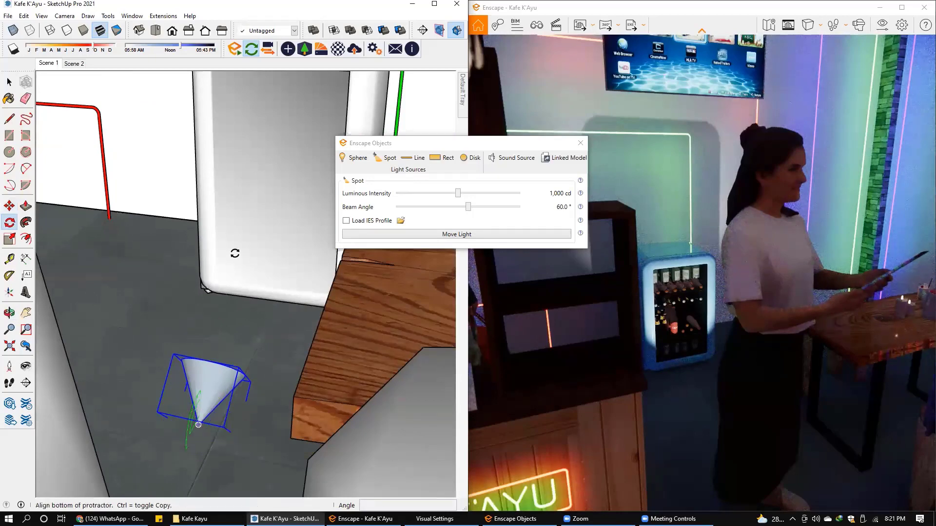
pyautogui.click(241, 239)
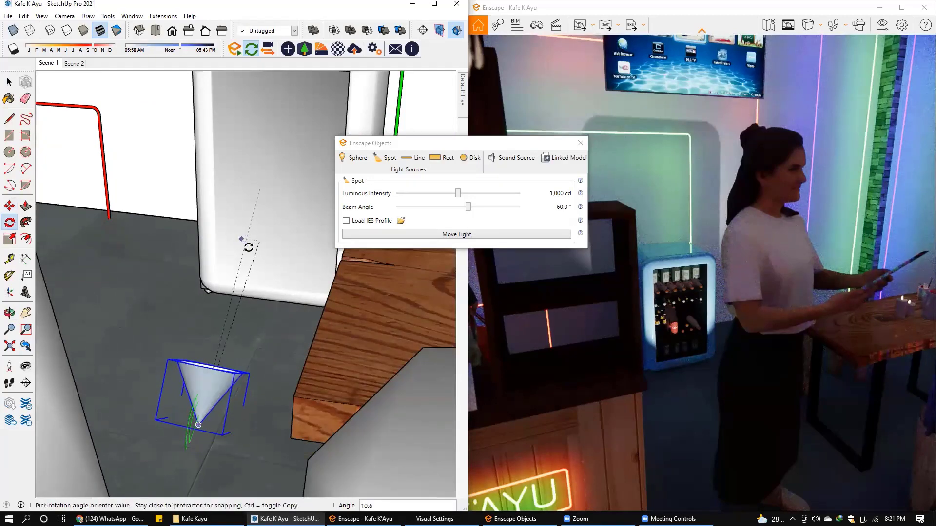
pyautogui.click(257, 262)
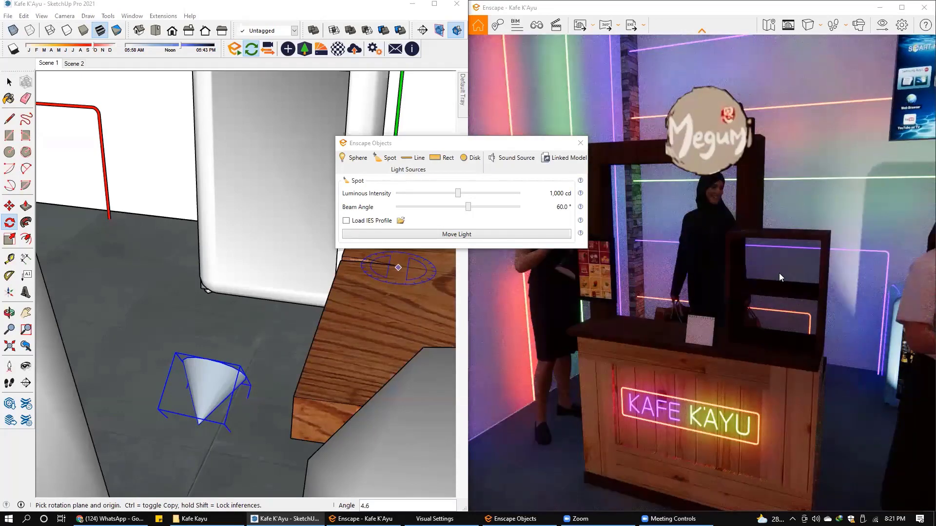
pyautogui.moveTo(230, 229); pyautogui.dragTo(215, 230, button='middle')
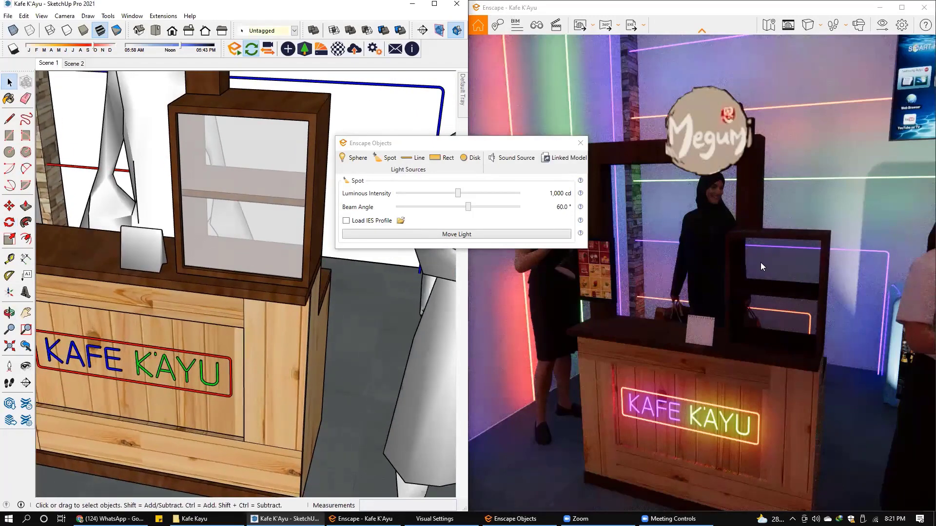
# Add a 1,000 cd sphere light inside the counter's glass display box
pyautogui.click(345, 158)
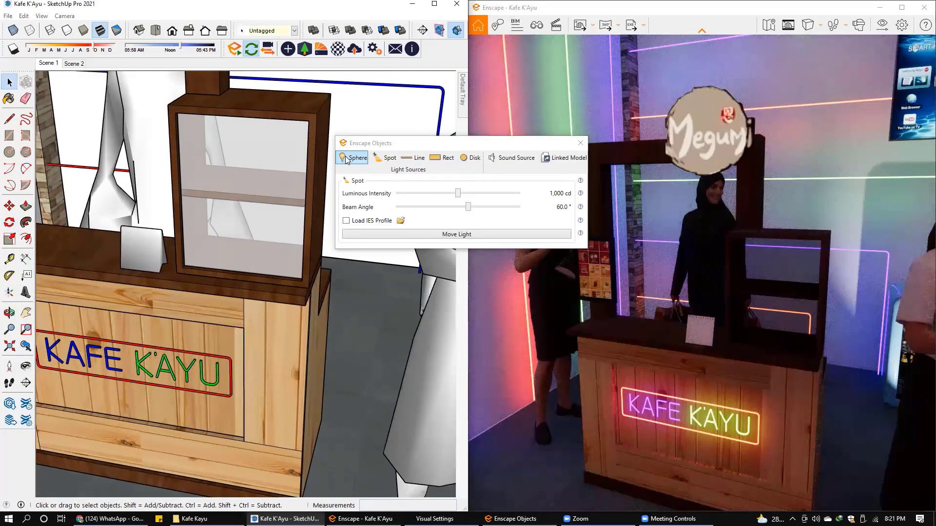
pyautogui.click(240, 192)
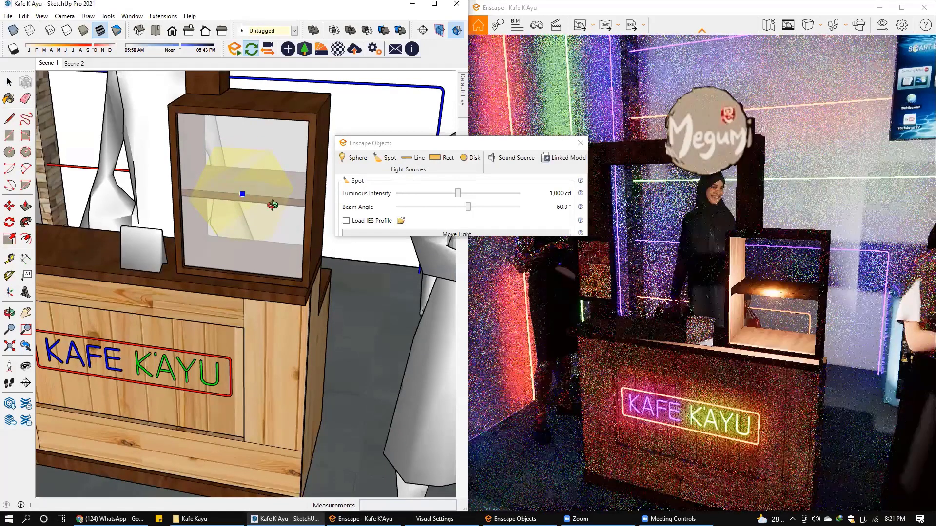
pyautogui.moveTo(298, 269); pyautogui.dragTo(290, 281, button='middle')
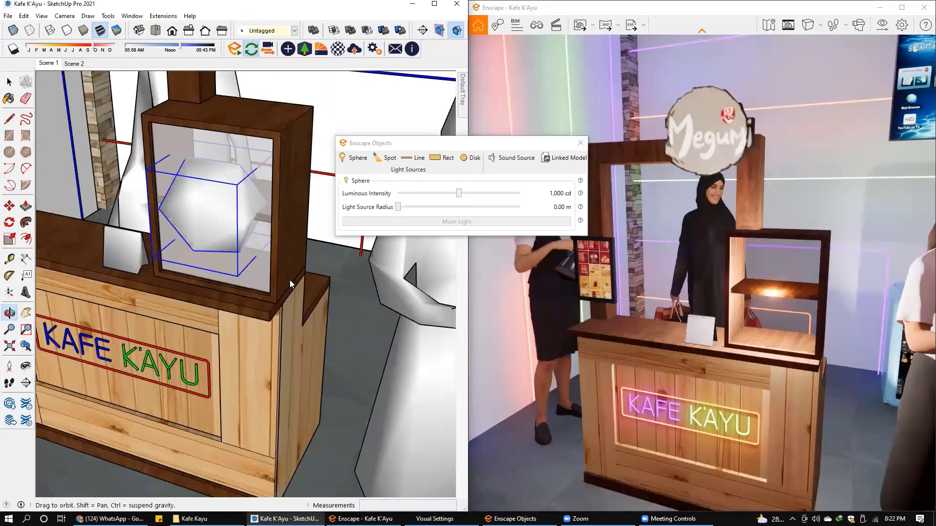
# Nudge the display-box sphere light slightly into its final position
pyautogui.press('m')
pyautogui.click(317, 285)
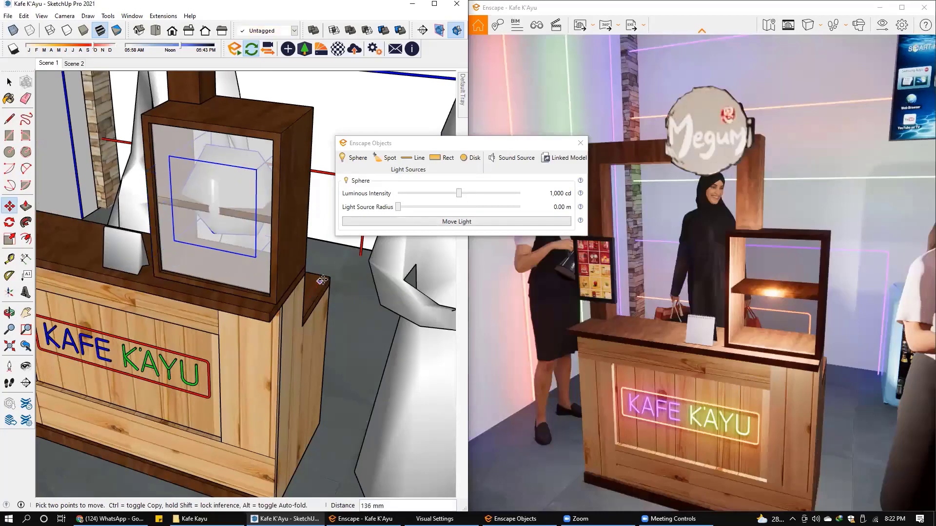
pyautogui.click(325, 275)
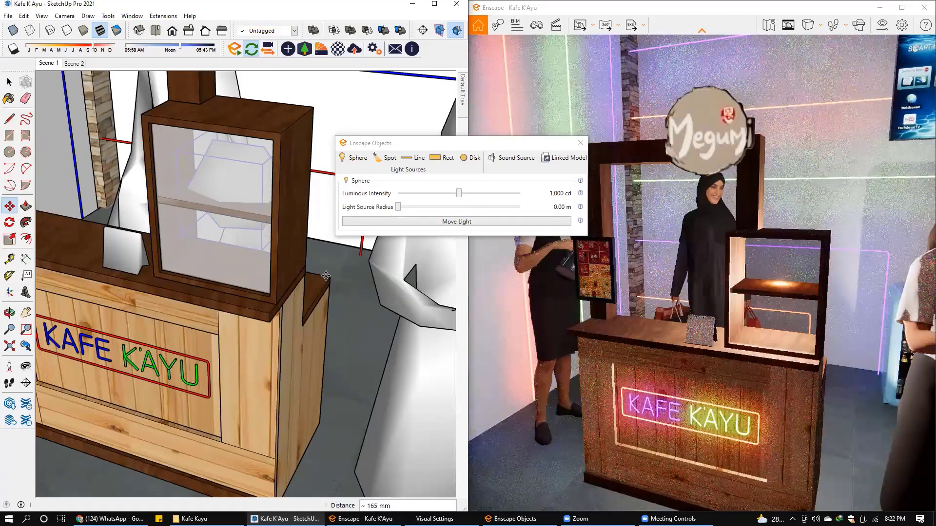
pyautogui.moveTo(323, 276); pyautogui.dragTo(322, 298, button='middle')
pyautogui.moveTo(560, 295); pyautogui.dragTo(441, 238, button='middle')
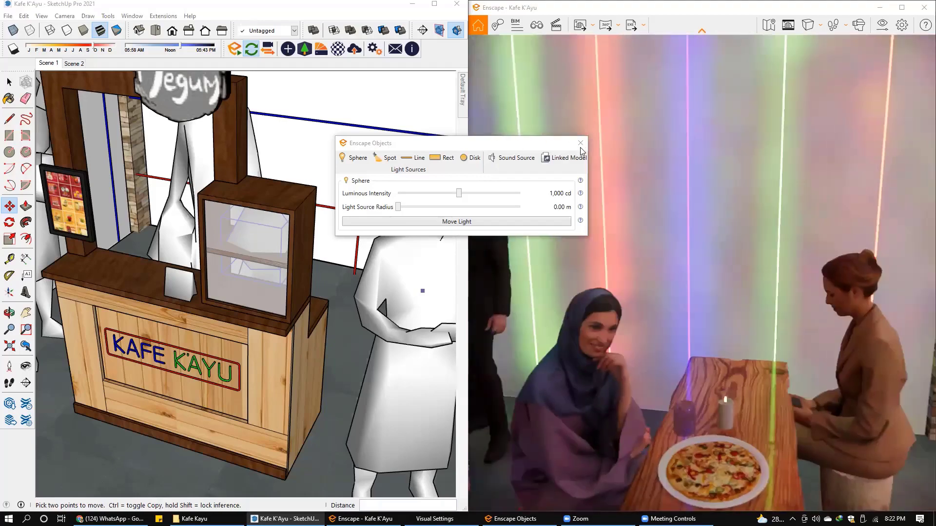
# Close the light objects panel and step the render's time of day to about 18:05
pyautogui.click(581, 143)
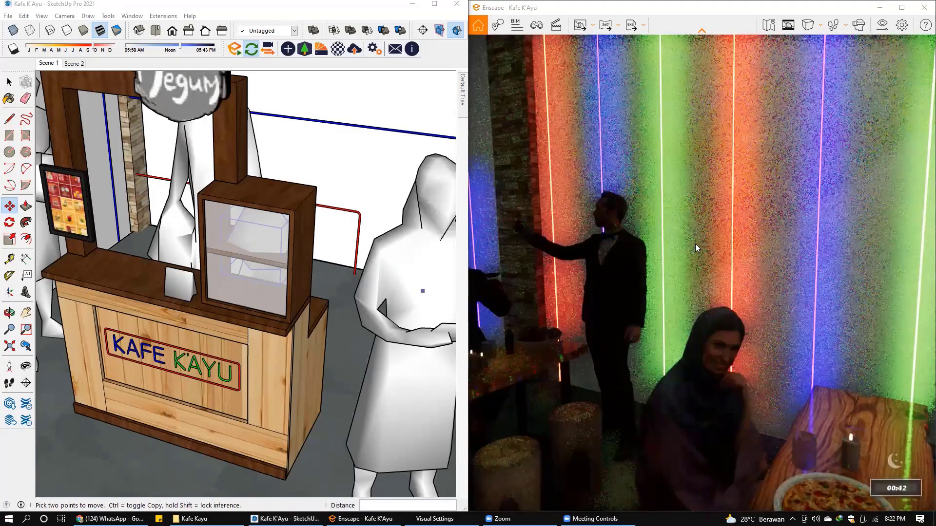
pyautogui.press('i')
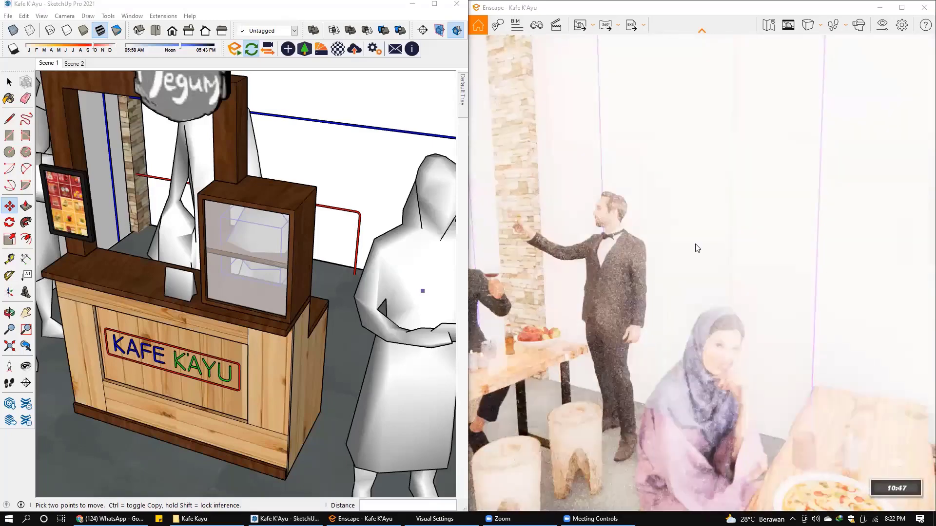
pyautogui.press('i')
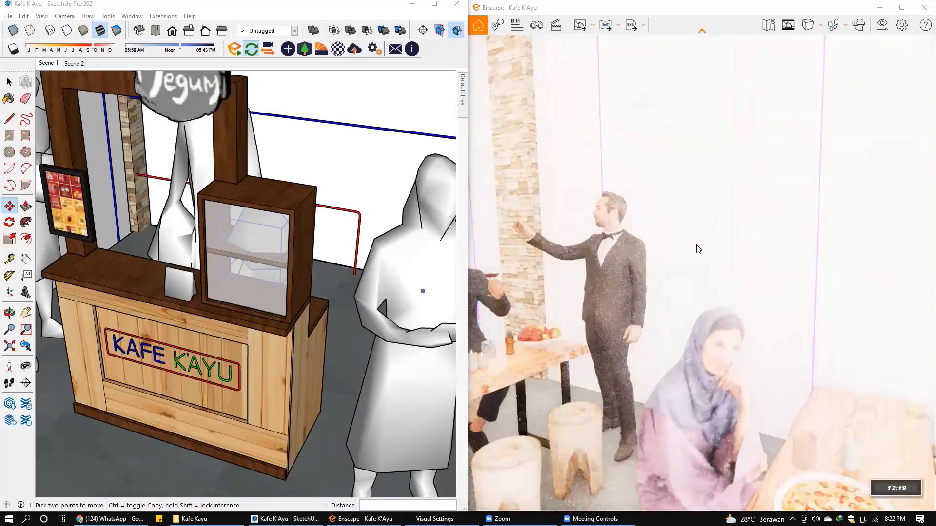
pyautogui.press('i')
pyautogui.press('i')
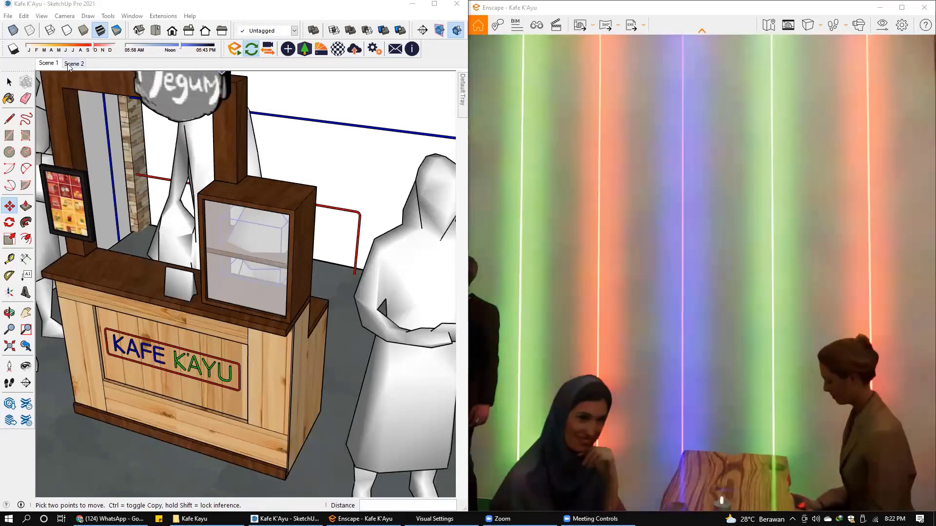
# Preview Scene 2 at several times of day, ending on the night street with glowing lamps
pyautogui.click(71, 64)
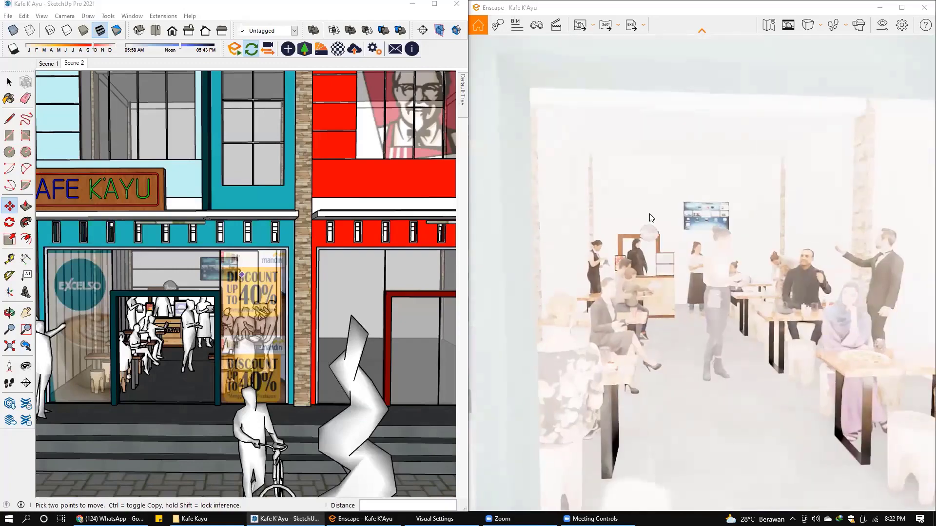
pyautogui.hotkey('shift', 'u')
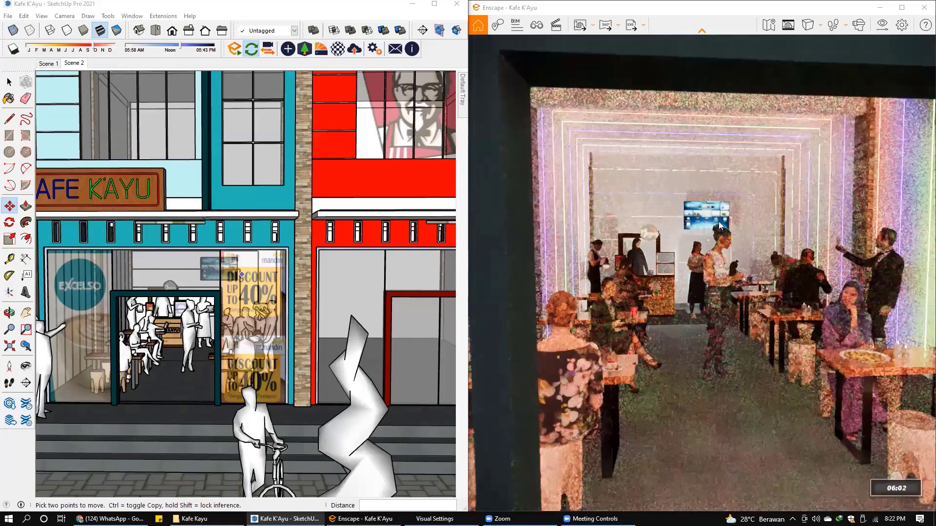
pyautogui.hotkey('shift', 'u')
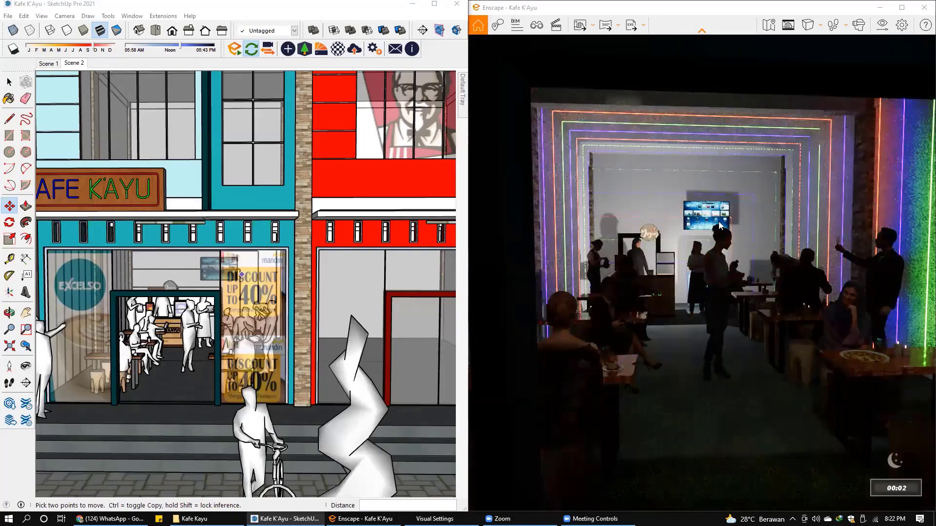
pyautogui.hotkey('shift', 'u')
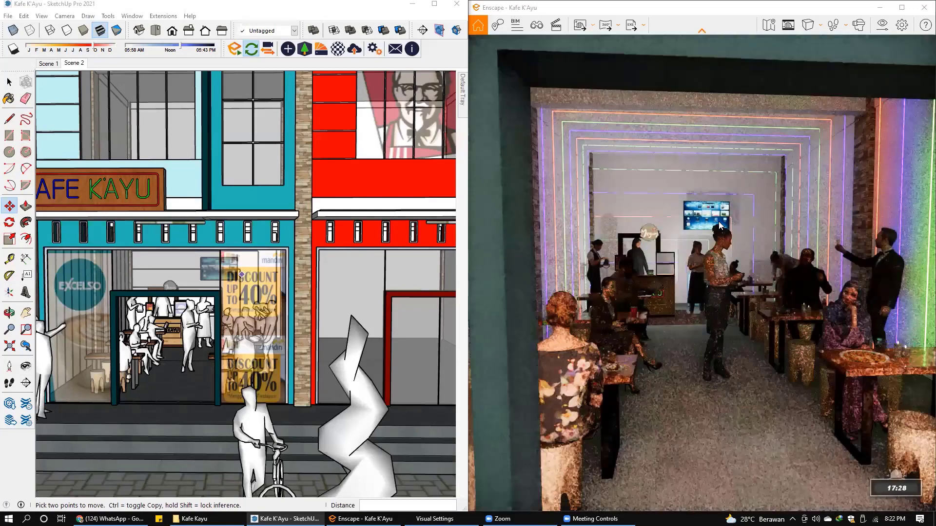
pyautogui.press('w')
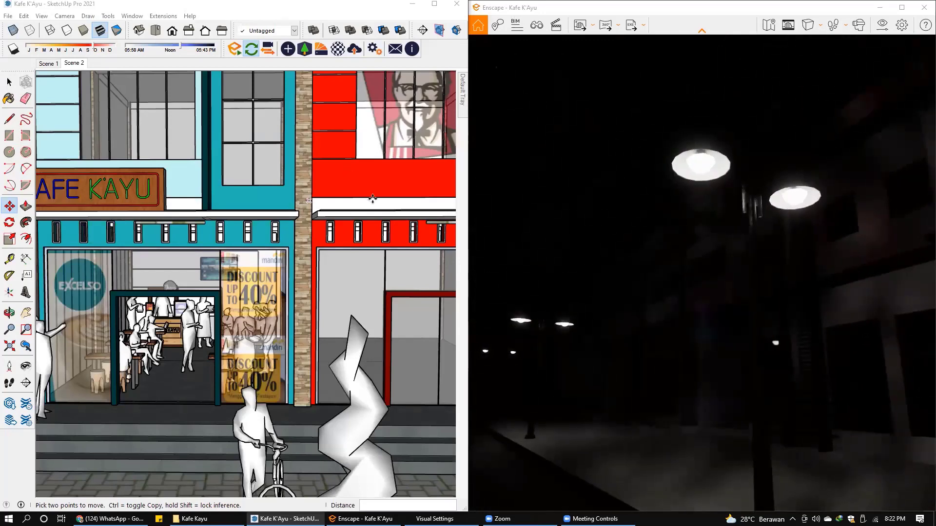
# Show the whole model, then orbit to an eye-level view along the street
pyautogui.moveTo(241, 275)
pyautogui.mouseDown(button='middle')
pyautogui.moveTo(492, 212)
pyautogui.moveTo(302, 247)
pyautogui.moveTo(375, 241)
pyautogui.mouseUp(button='middle')
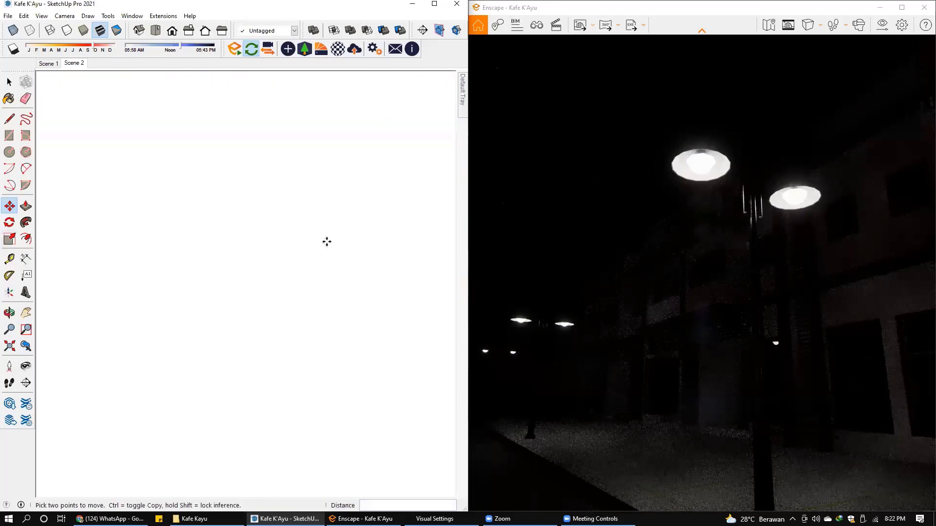
pyautogui.moveTo(425, 247)
pyautogui.mouseDown(button='middle')
pyautogui.moveTo(305, 224)
pyautogui.moveTo(399, 239)
pyautogui.moveTo(377, 240)
pyautogui.mouseUp(button='middle')
pyautogui.press('space')
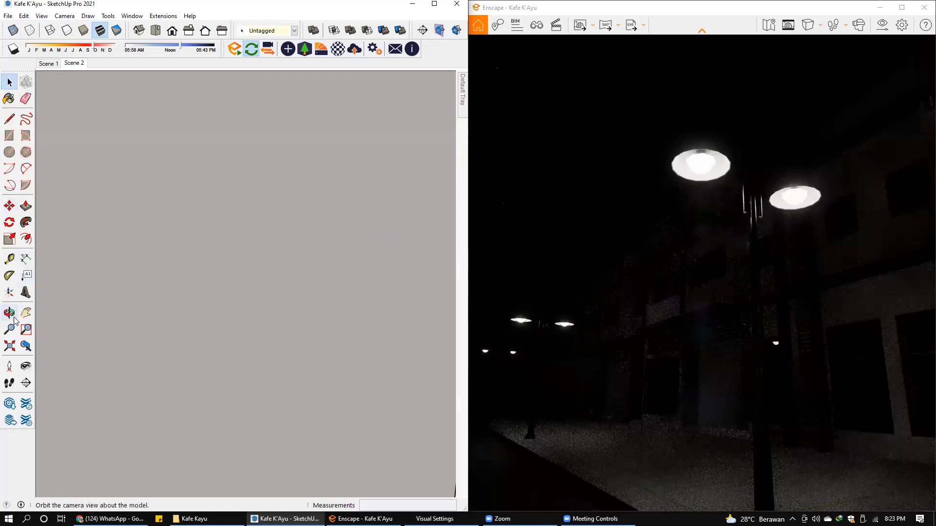
pyautogui.click(9, 355)
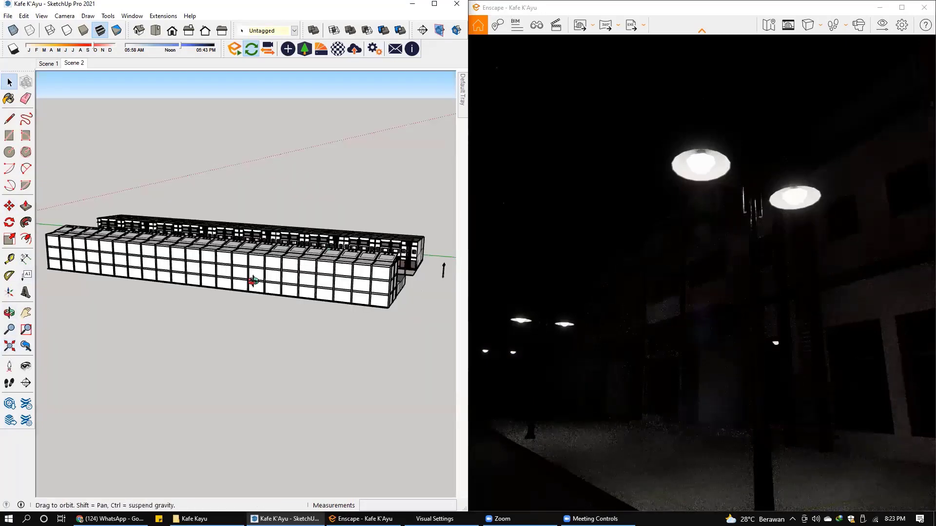
pyautogui.moveTo(250, 278); pyautogui.dragTo(61, 298, button='middle')
pyautogui.scroll(2, 258, 297)
pyautogui.scroll(2, 258, 298)
pyautogui.scroll(2, 285, 297)
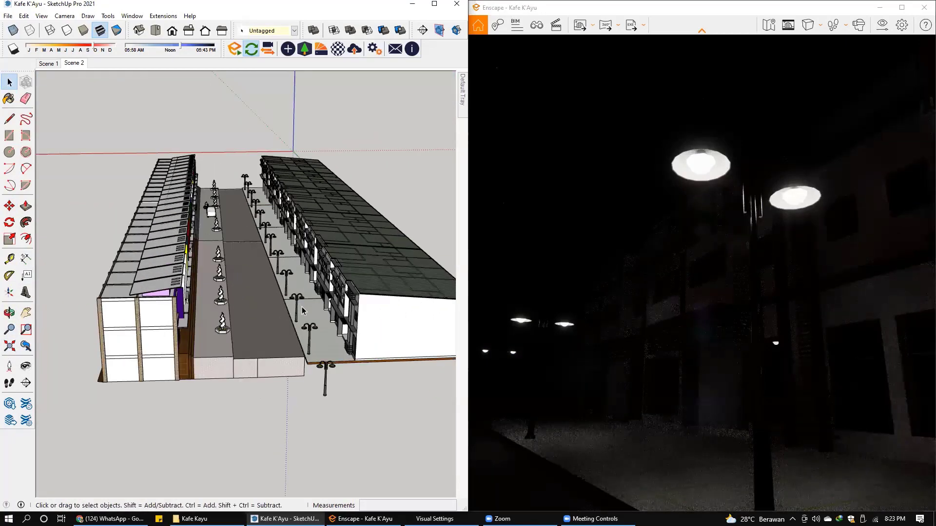
pyautogui.scroll(2, 288, 296)
pyautogui.moveTo(287, 296); pyautogui.dragTo(281, 291, button='middle')
pyautogui.moveTo(280, 235)
pyautogui.mouseDown(button='middle')
pyautogui.moveTo(289, 201)
pyautogui.moveTo(294, 260)
pyautogui.mouseUp(button='middle')
# Zoom close onto a street lamp's shade and sample its '0010_Snow emissive' material
pyautogui.scroll(3, 281, 190)
pyautogui.scroll(3, 288, 207)
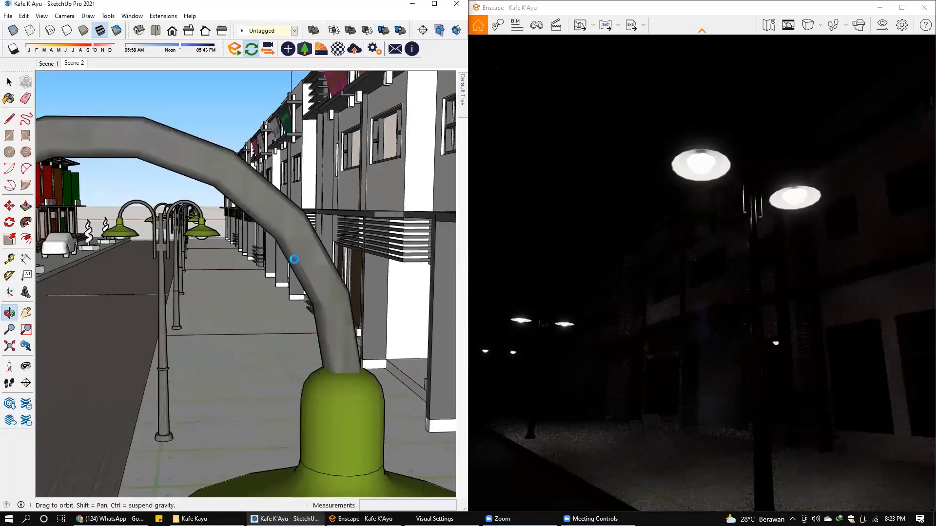
pyautogui.moveTo(294, 263); pyautogui.dragTo(312, 273, button='middle')
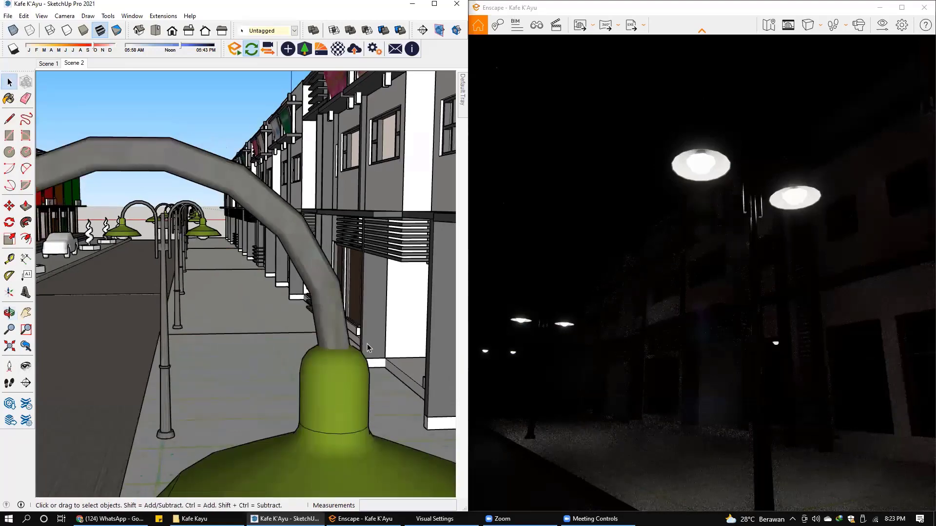
pyautogui.moveTo(367, 348)
pyautogui.keyDown('shift'); pyautogui.mouseDown(button='middle')
pyautogui.moveTo(359, 317)
pyautogui.moveTo(330, 319)
pyautogui.mouseUp(button='middle'); pyautogui.keyUp('shift')
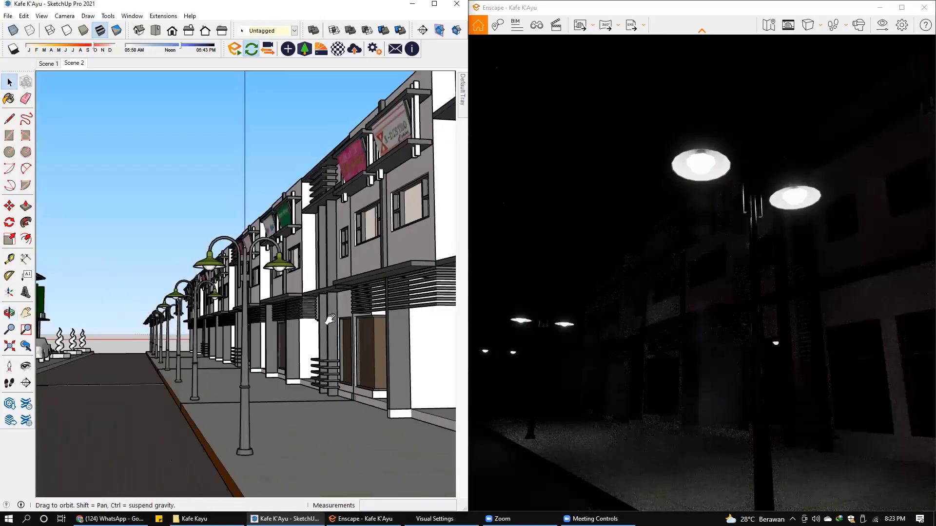
pyautogui.scroll(1, 330, 319)
pyautogui.scroll(2, 331, 318)
pyautogui.scroll(2, 332, 316)
pyautogui.scroll(1, 334, 314)
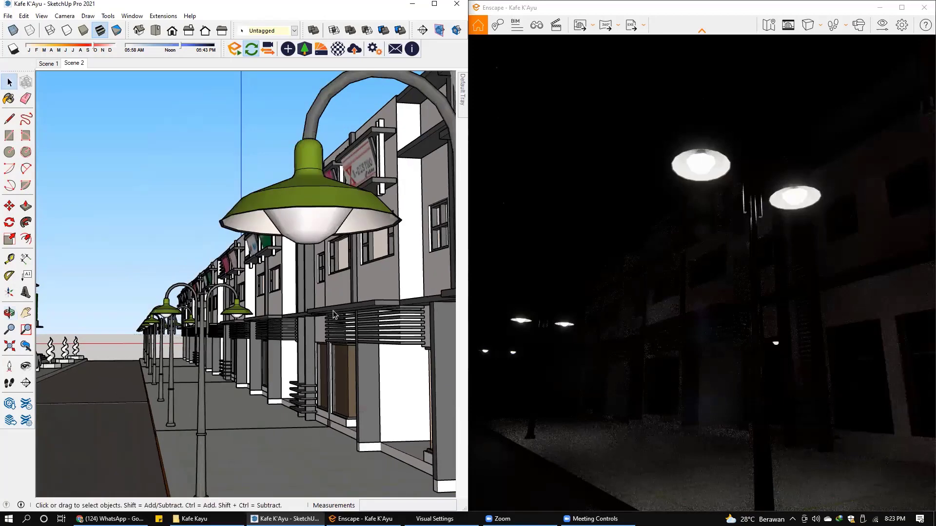
pyautogui.press('b')
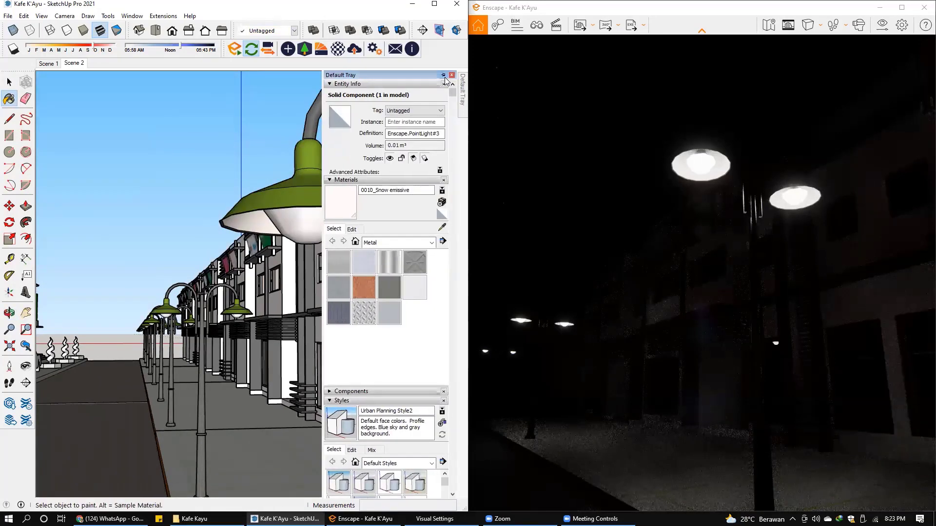
# Dock the Default Tray beside the model and orbit toward the street lamp
pyautogui.click(444, 75)
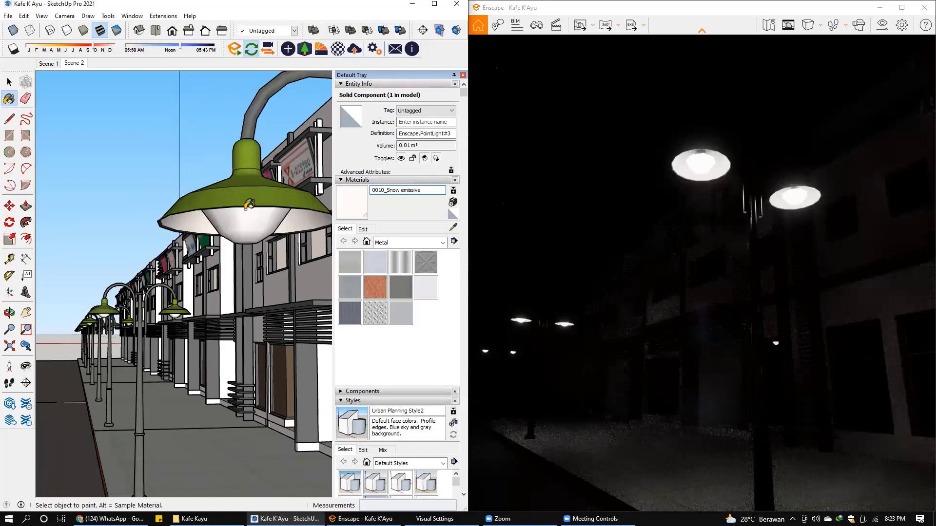
pyautogui.moveTo(188, 141); pyautogui.dragTo(181, 144, button='middle')
pyautogui.moveTo(173, 140); pyautogui.dragTo(169, 145)
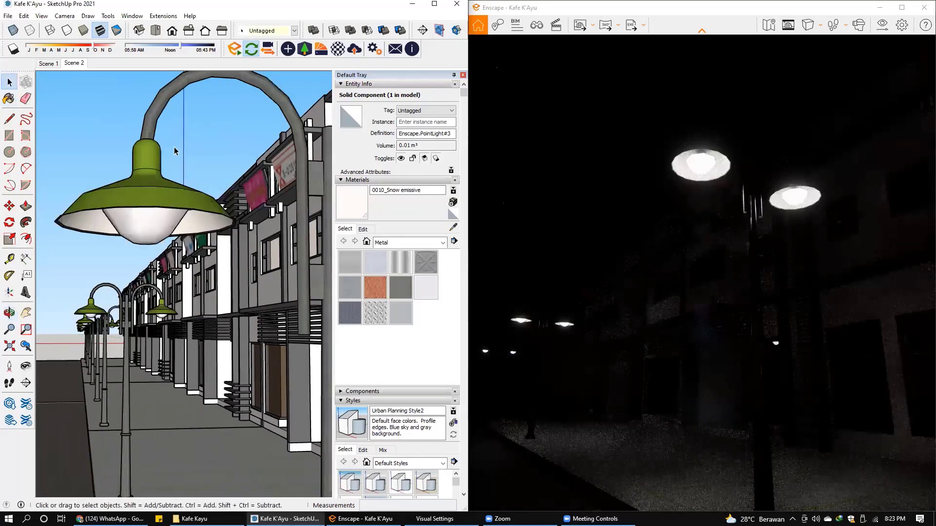
# Drill through the lamp's group and component down to the SimpleDome01 bulb
pyautogui.doubleClick(146, 225)
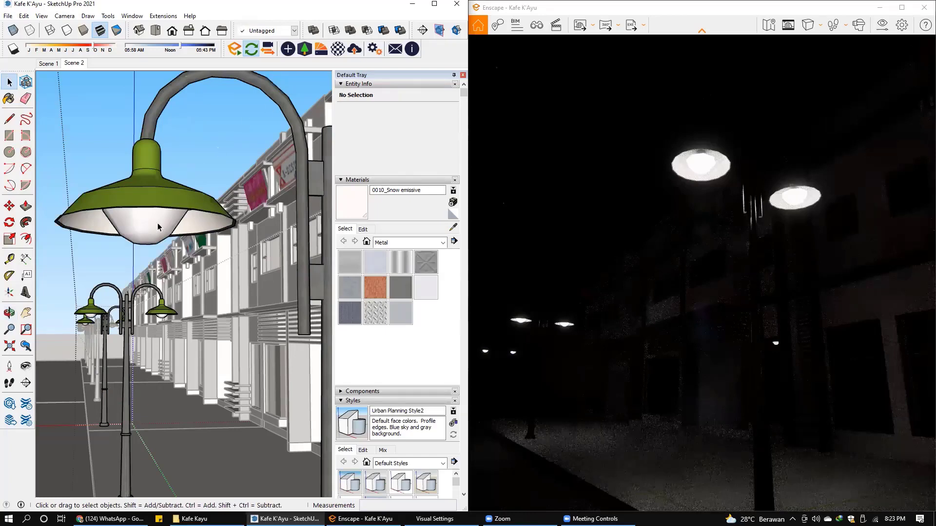
pyautogui.click(157, 225)
pyautogui.doubleClick(148, 231)
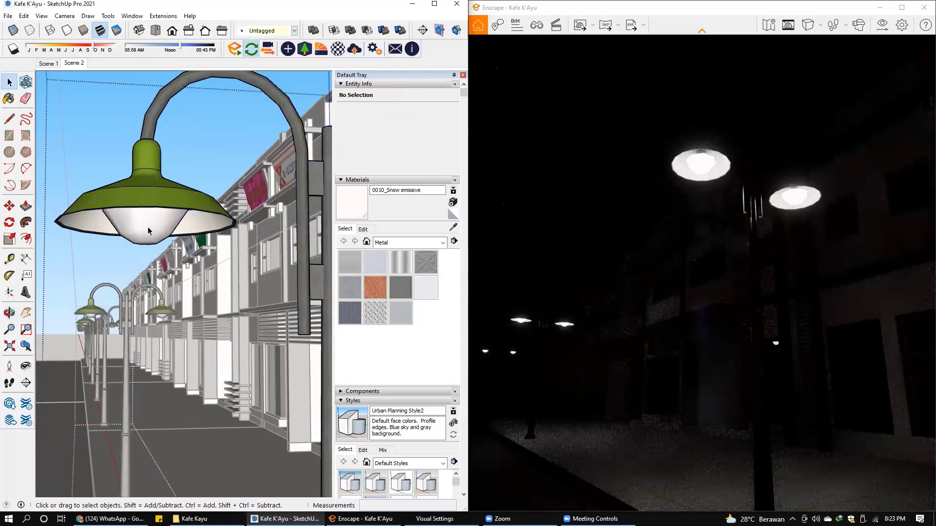
pyautogui.click(148, 231)
pyautogui.doubleClick(145, 234)
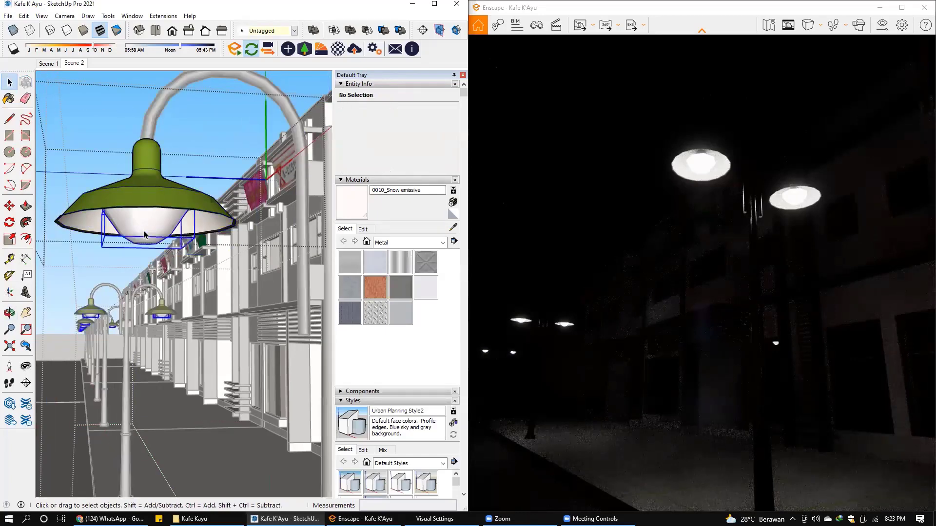
# Place an Enscape sphere light at 1,000 cd inside the lamp's SimpleDome01 bulb
pyautogui.click(290, 50)
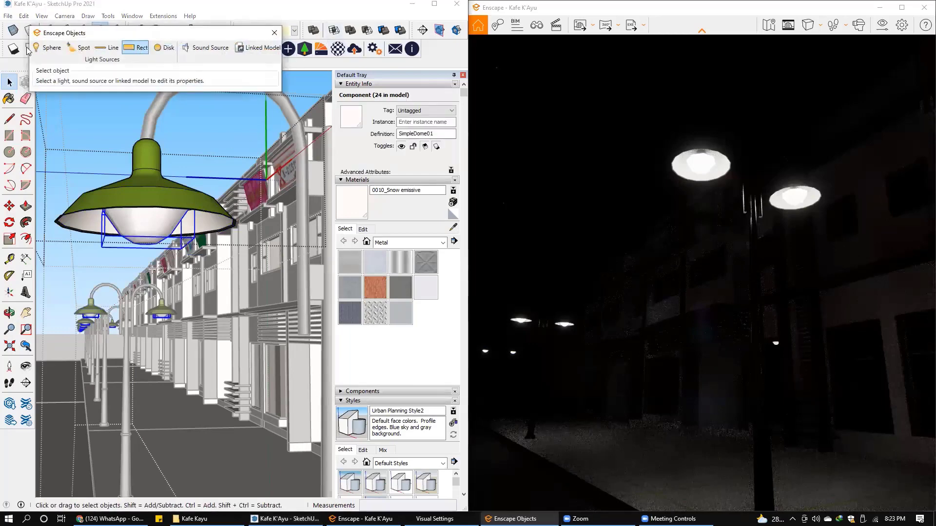
pyautogui.click(145, 247)
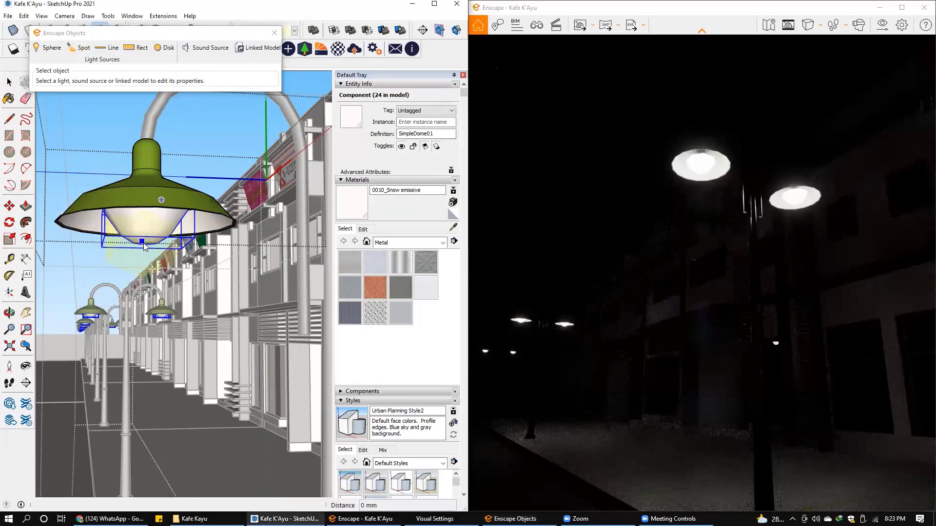
pyautogui.click(144, 244)
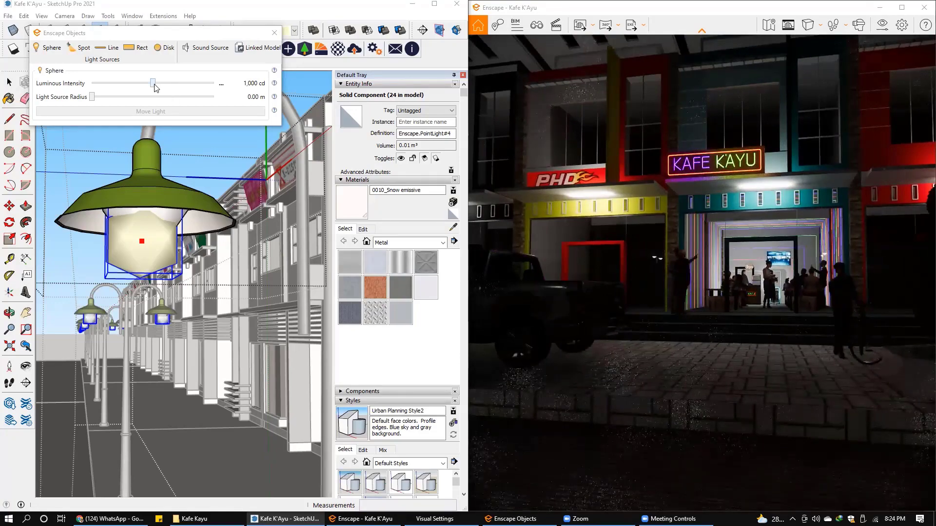
# Set the lamp's sphere light to 18,804 cd and view the lit Kafe K'Ayu frontage
pyautogui.moveTo(155, 87); pyautogui.dragTo(197, 88)
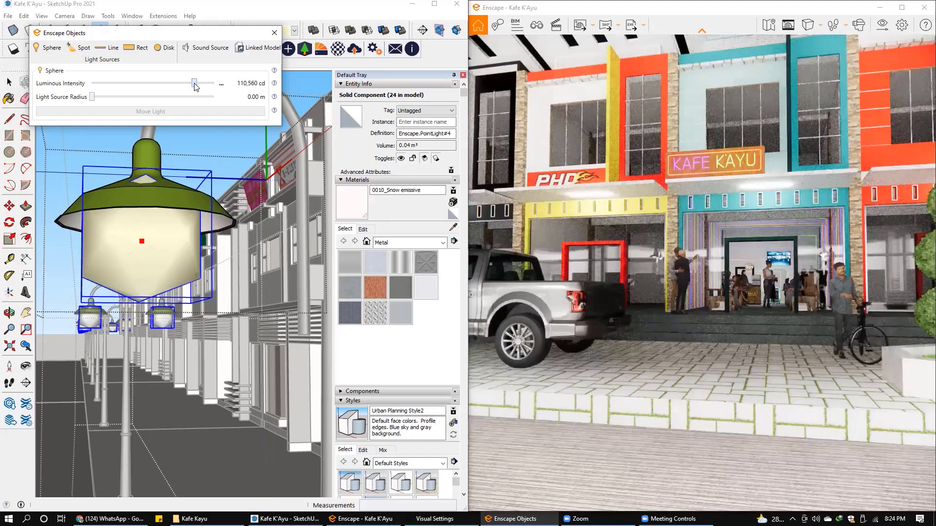
pyautogui.moveTo(195, 86); pyautogui.dragTo(181, 87)
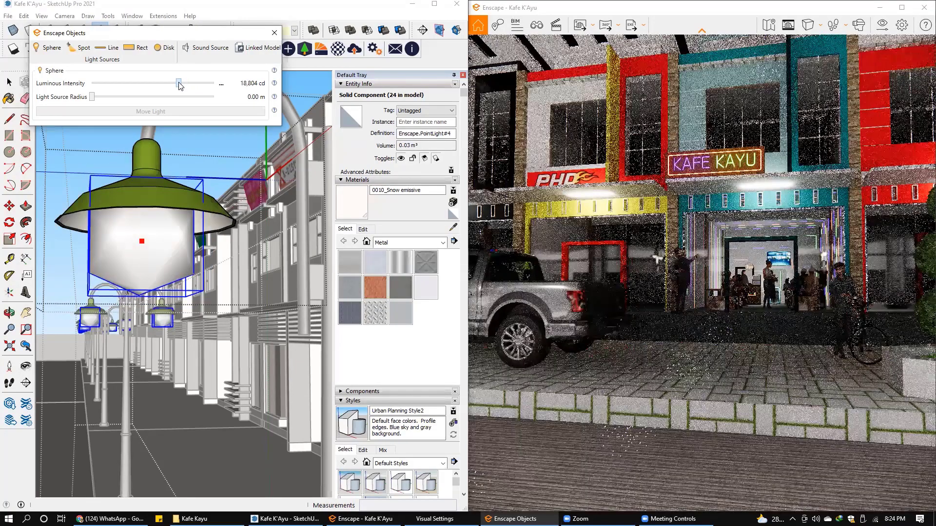
pyautogui.press('d')
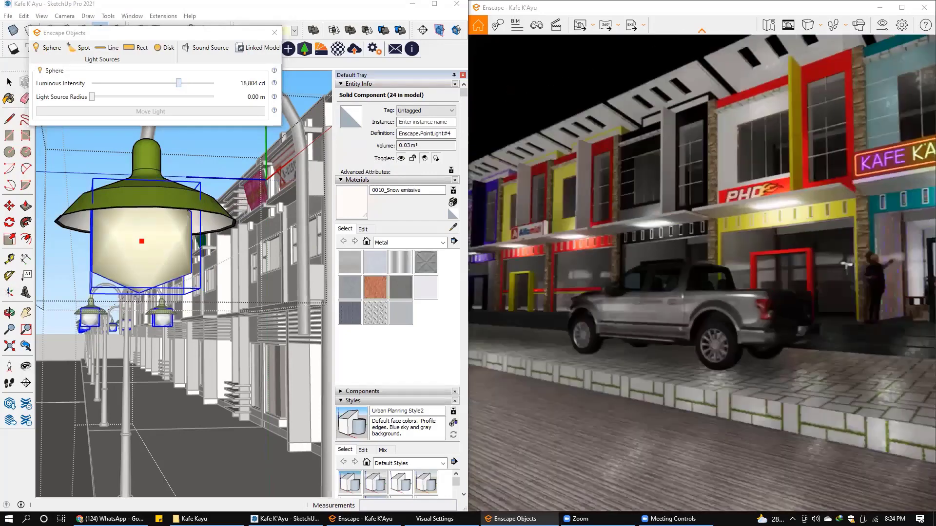
pyautogui.press('a')
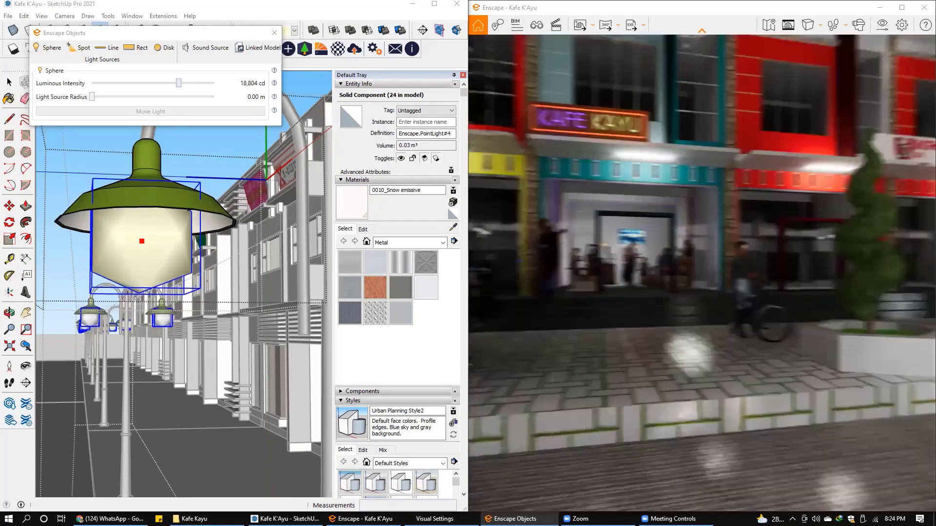
pyautogui.press('a')
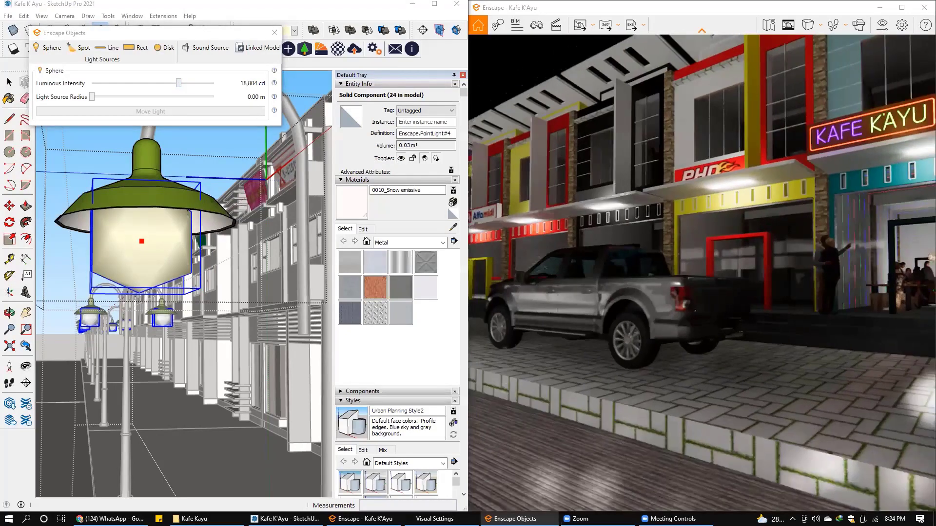
pyautogui.moveTo(828, 251); pyautogui.dragTo(725, 251)
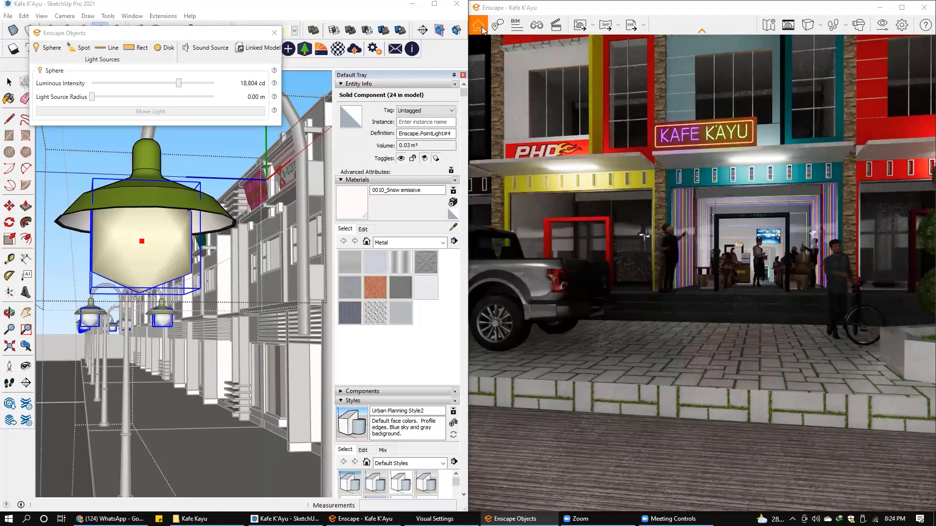
# Orbit the model to a new street angle and walk the render view into the café
pyautogui.scroll(-5, 271, 275)
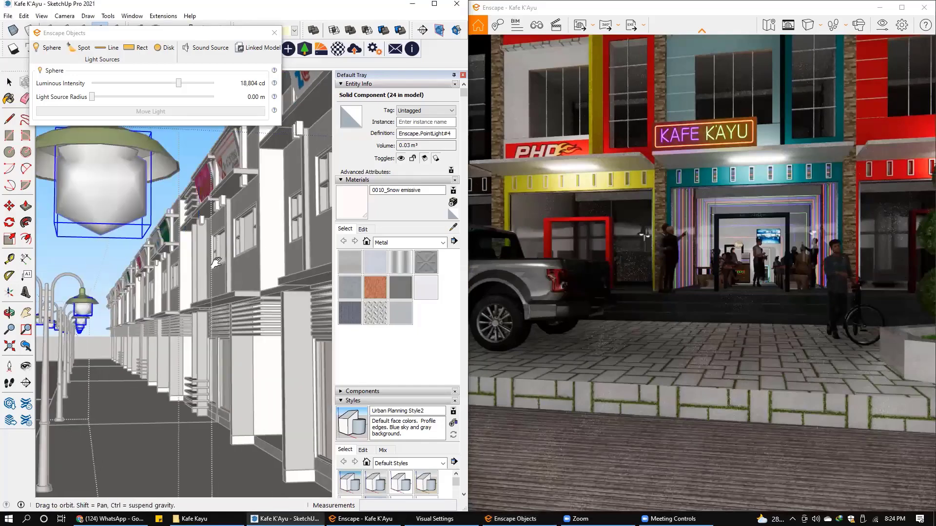
pyautogui.scroll(-5, 263, 281)
pyautogui.scroll(-5, 253, 286)
pyautogui.moveTo(288, 324); pyautogui.dragTo(205, 333, button='middle')
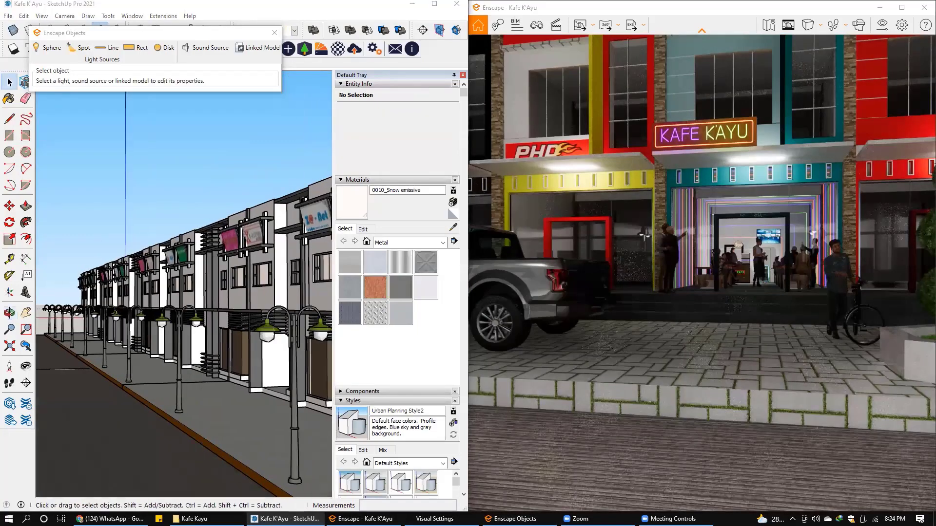
pyautogui.press('w')
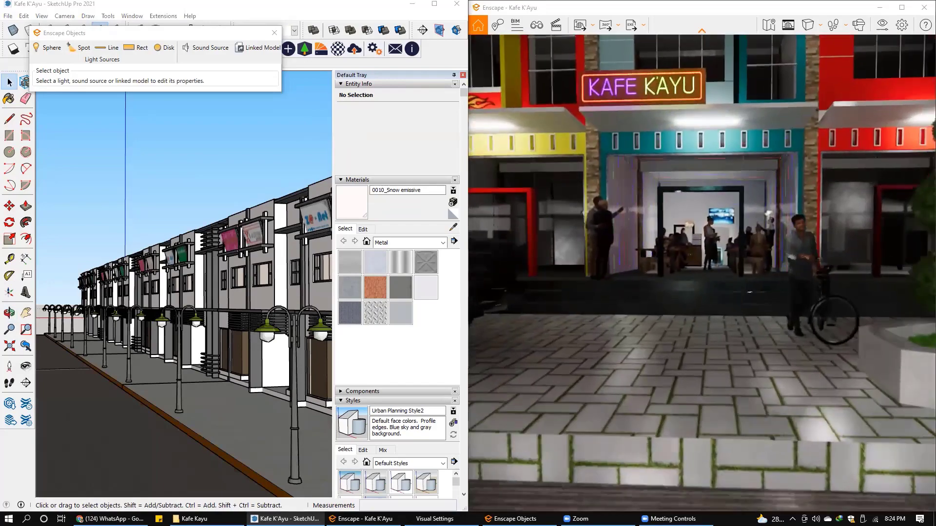
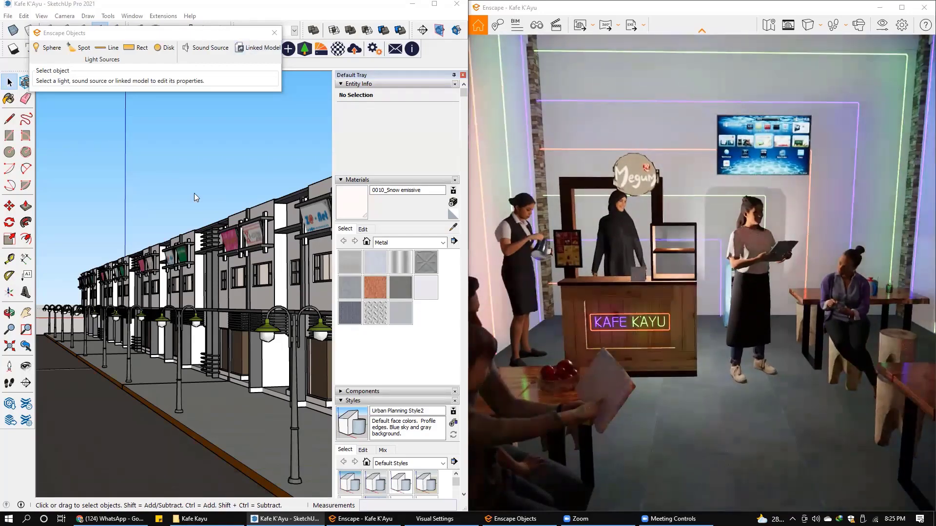
# Show Scene 1 in Enscape night lighting and zoom in on the KAFE KAYU counter
pyautogui.moveTo(194, 33); pyautogui.dragTo(186, 190)
pyautogui.moveTo(266, 274)
pyautogui.mouseDown(button='middle')
pyautogui.moveTo(141, 339)
pyautogui.moveTo(225, 340)
pyautogui.mouseUp(button='middle')
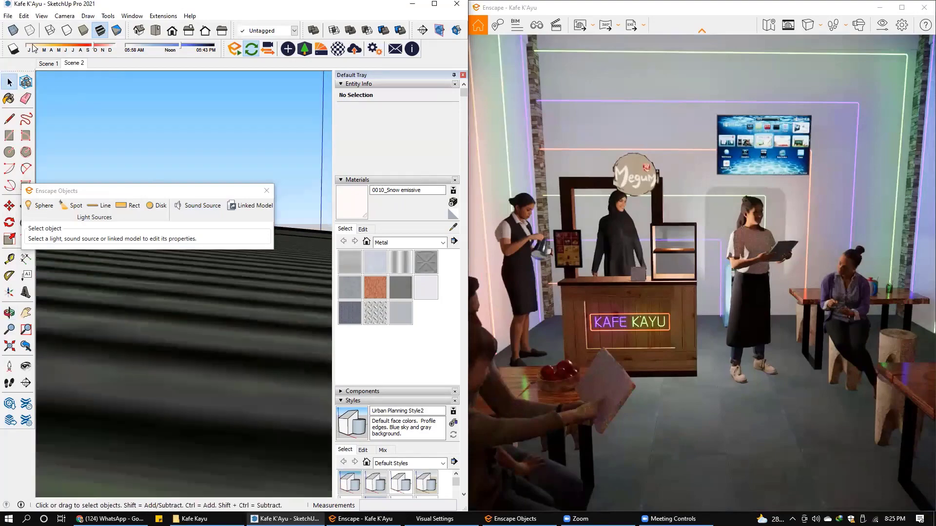
pyautogui.click(45, 64)
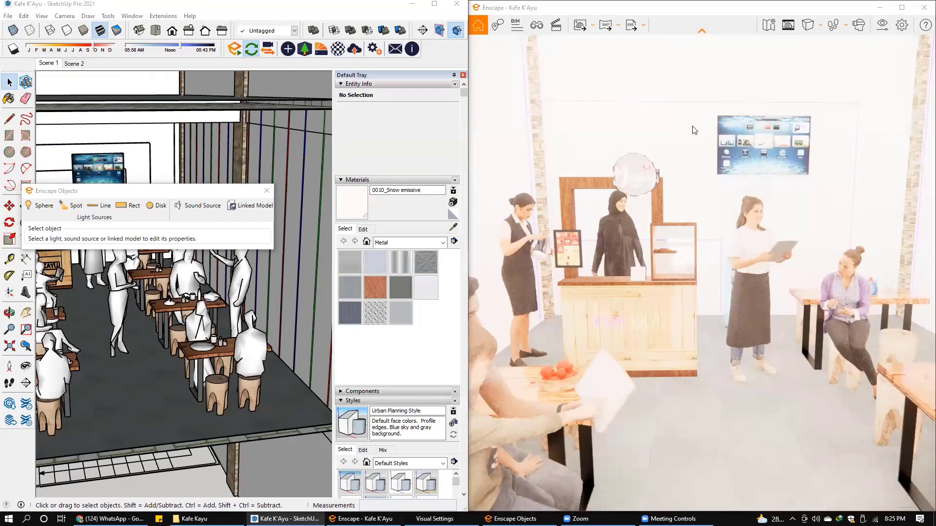
pyautogui.hotkey('shift', 'i')
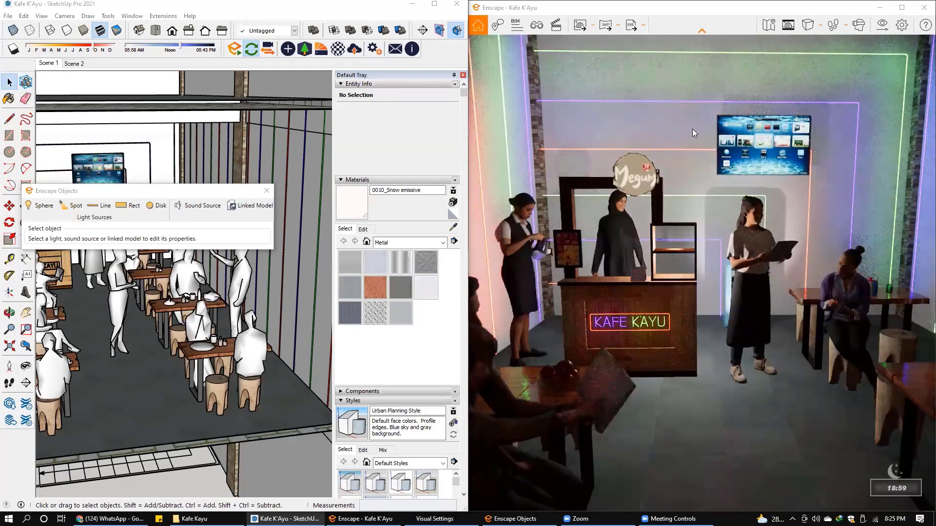
pyautogui.moveTo(146, 298)
pyautogui.mouseDown(button='middle')
pyautogui.moveTo(160, 314)
pyautogui.moveTo(161, 339)
pyautogui.moveTo(295, 472)
pyautogui.mouseUp(button='middle')
pyautogui.scroll(5, 161, 315)
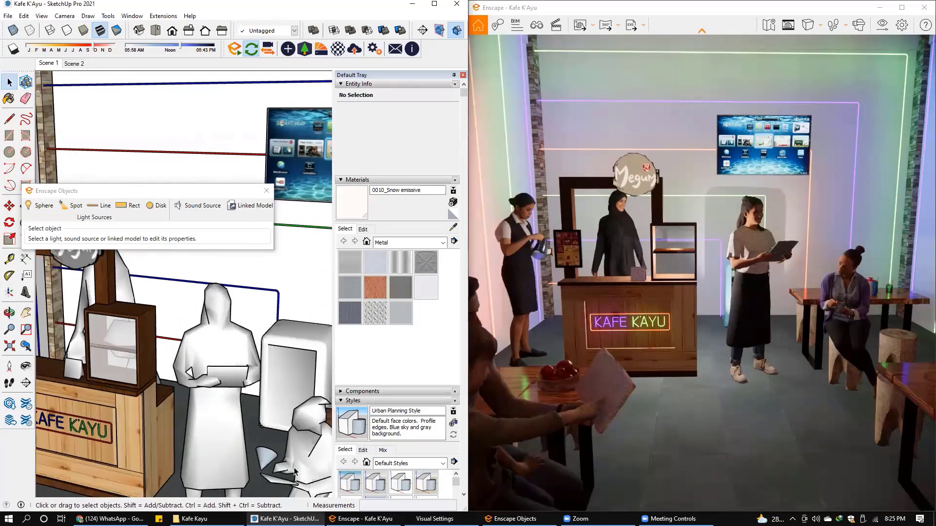
# Set the counter spot light's luminous intensity to 376 cd
pyautogui.click(268, 462)
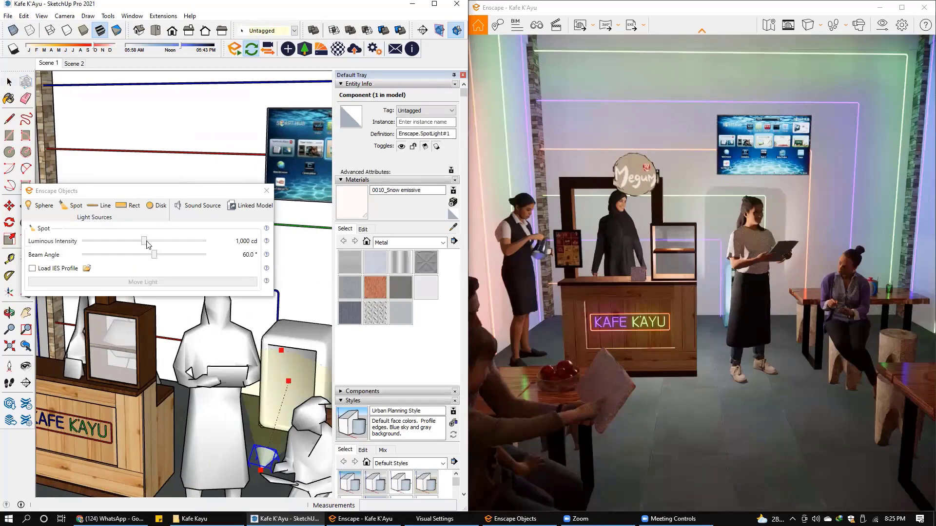
pyautogui.moveTo(144, 241); pyautogui.dragTo(111, 241)
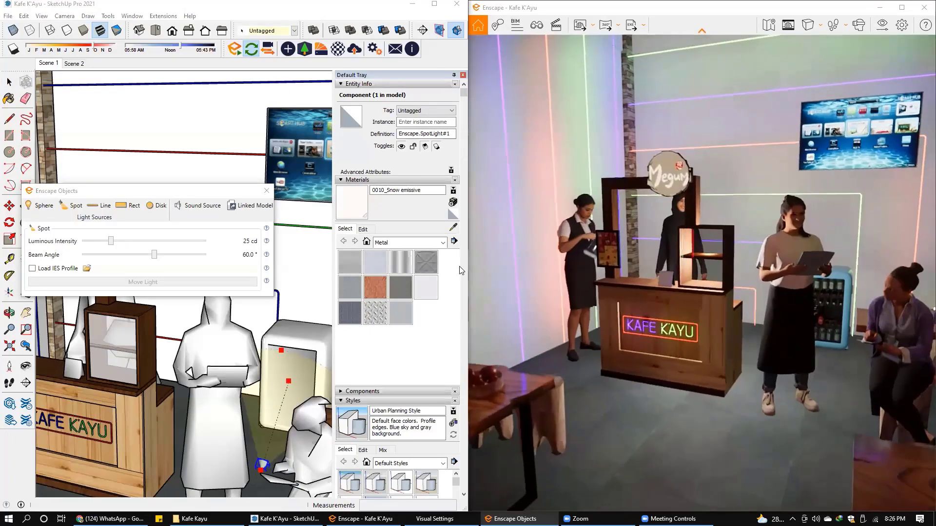
pyautogui.moveTo(111, 241); pyautogui.dragTo(145, 245)
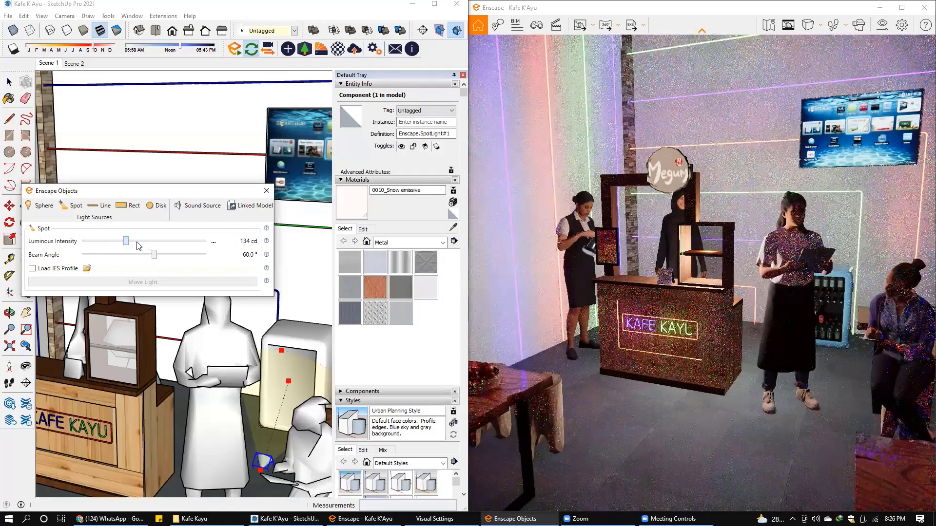
pyautogui.click(136, 244)
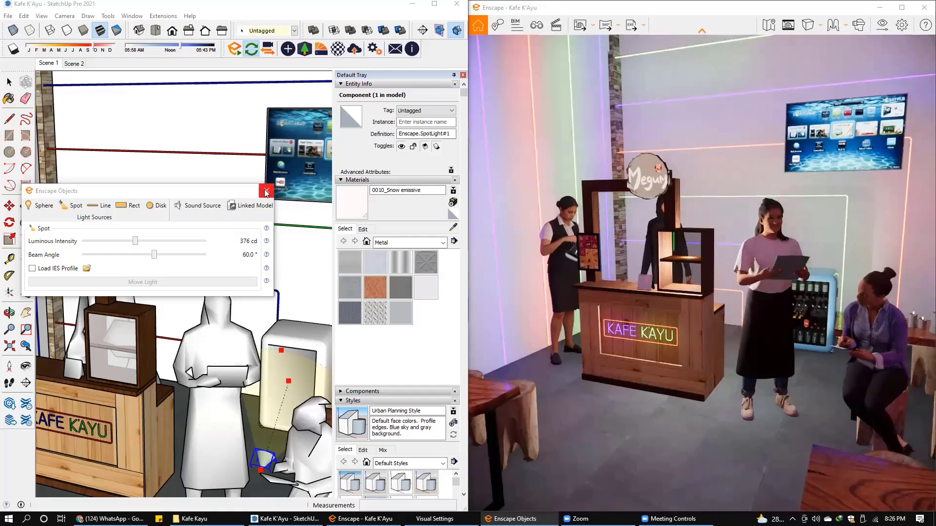
# Dim the sphere light behind the counter to 265 cd, then show Scene 2
pyautogui.moveTo(212, 195); pyautogui.dragTo(340, 117)
pyautogui.moveTo(244, 317); pyautogui.dragTo(185, 312, button='middle')
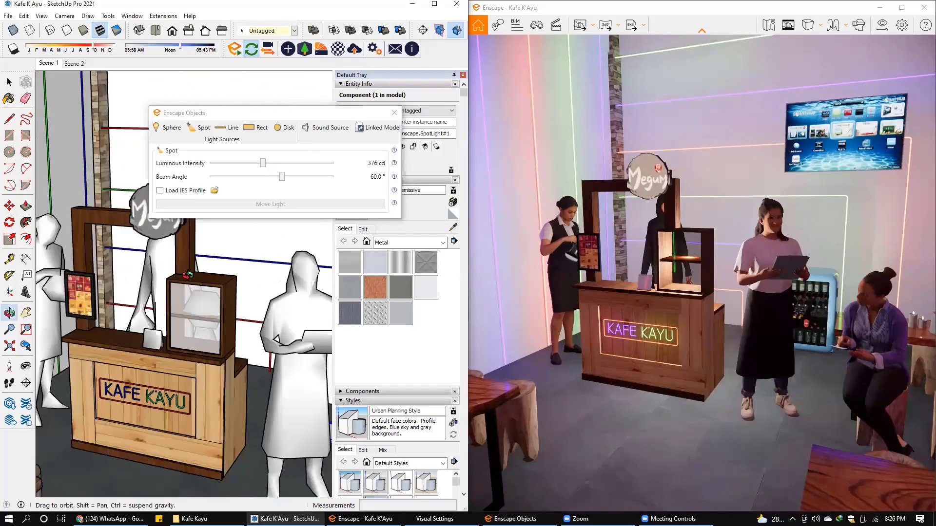
pyautogui.scroll(2, 127, 304)
pyautogui.scroll(2, 193, 301)
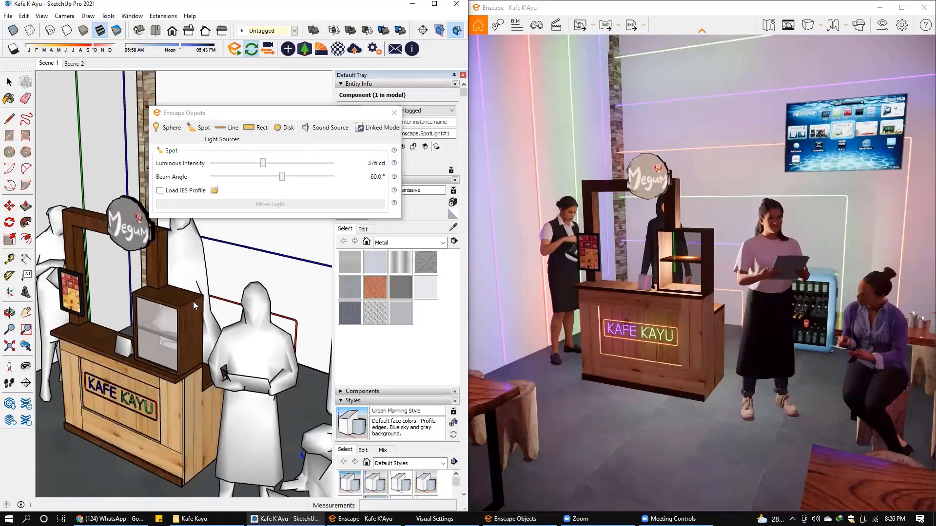
pyautogui.scroll(2, 203, 291)
pyautogui.scroll(2, 178, 302)
pyautogui.moveTo(178, 302); pyautogui.dragTo(104, 329, button='middle')
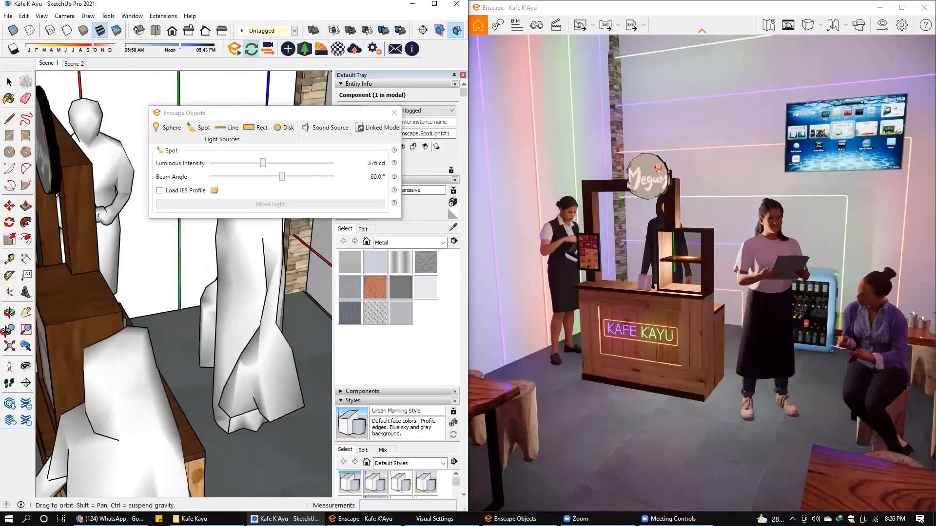
pyautogui.click(111, 326)
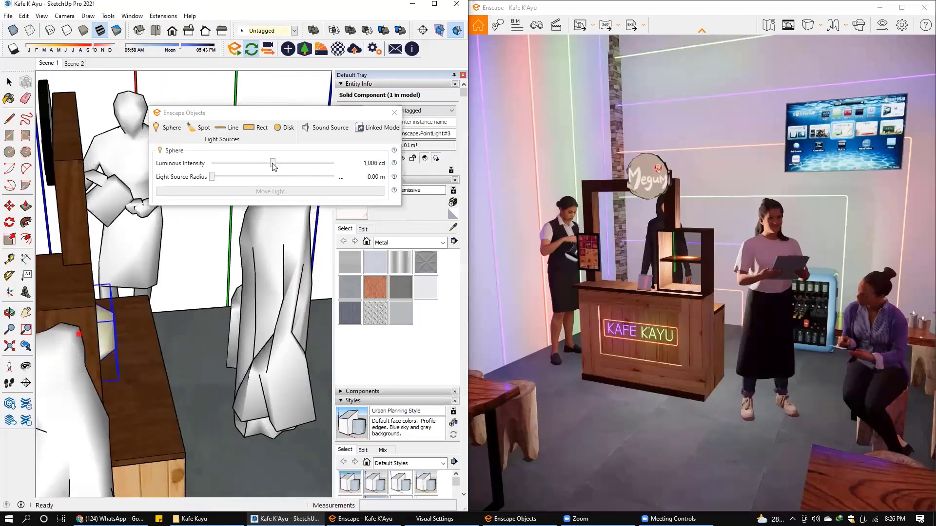
pyautogui.moveTo(272, 168); pyautogui.dragTo(267, 168)
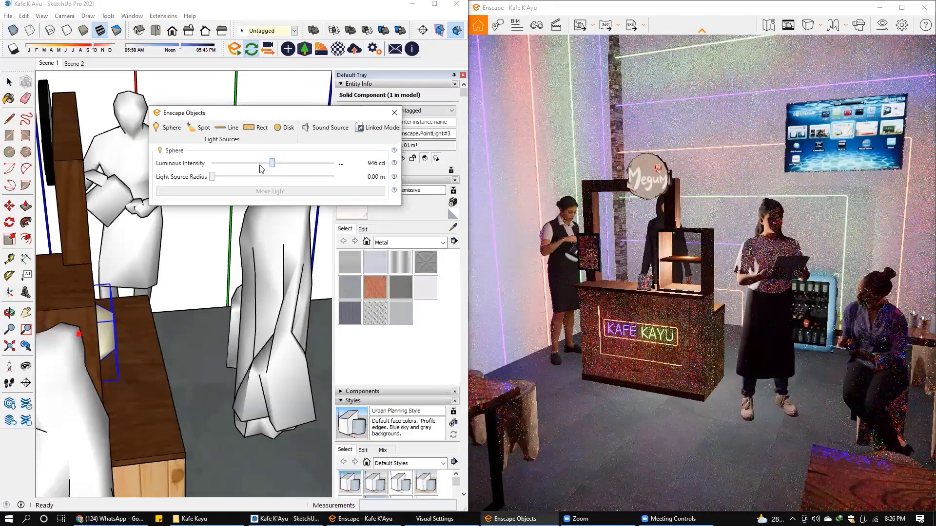
pyautogui.click(260, 168)
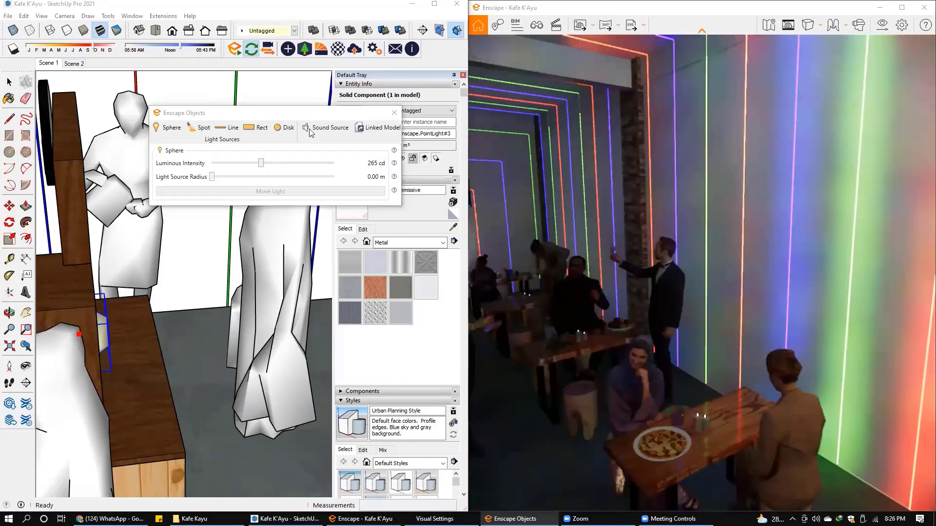
pyautogui.click(73, 63)
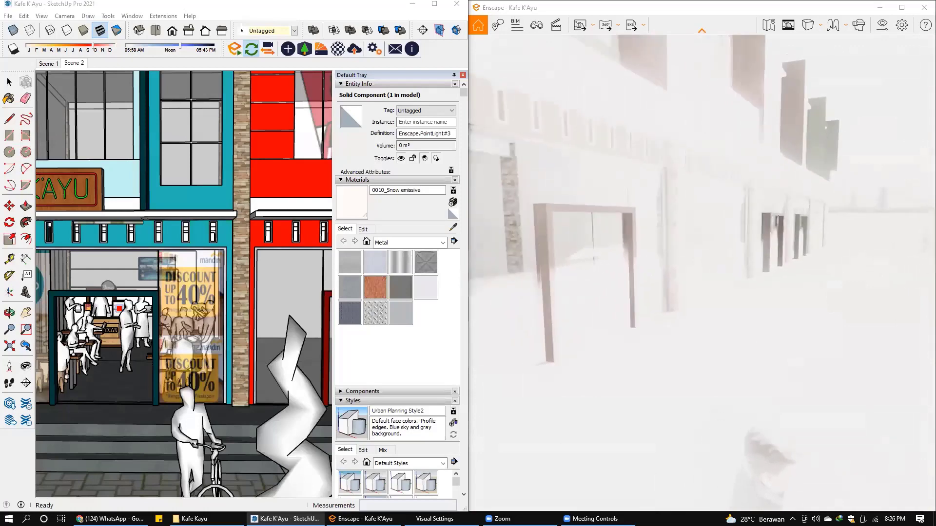
# Raise Enscape exposure to 60% and shift the time of day to night
pyautogui.click(883, 27)
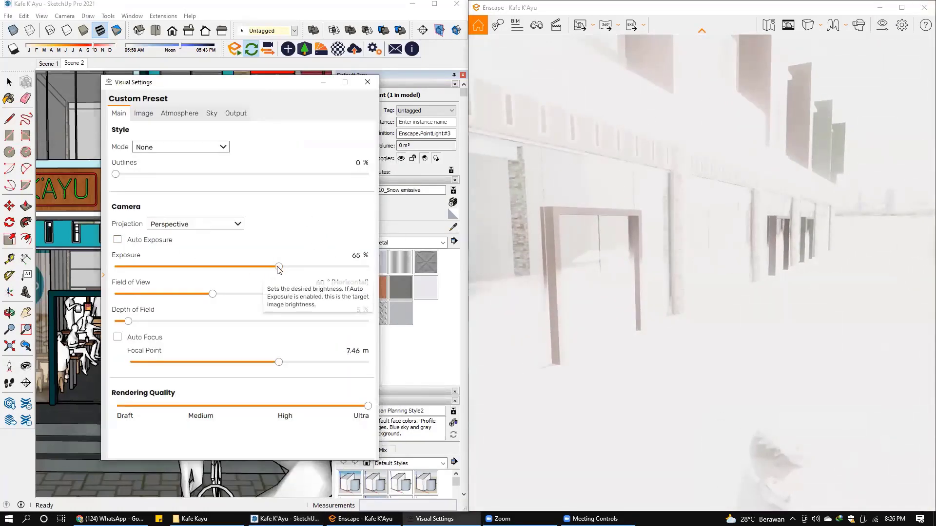
pyautogui.moveTo(277, 267); pyautogui.dragTo(242, 273)
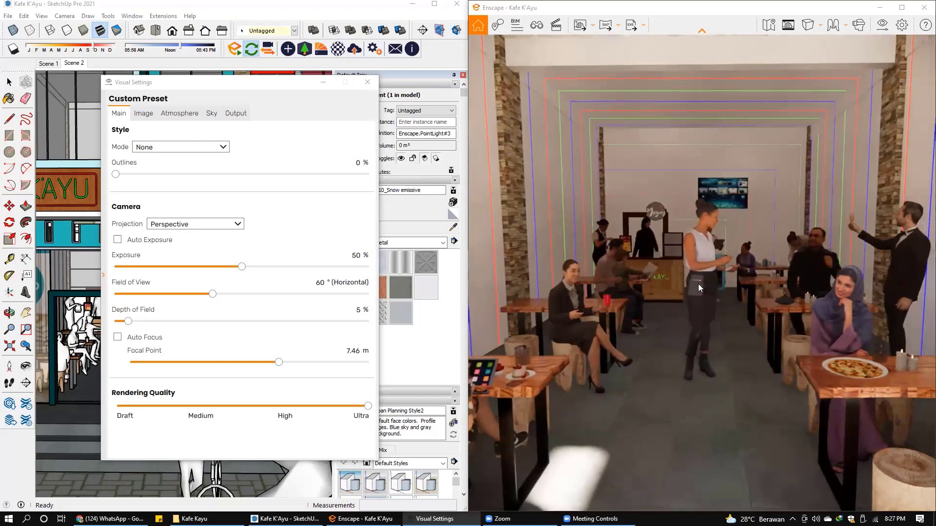
pyautogui.keyDown('shift'); pyautogui.moveTo(698, 285); pyautogui.dragTo(703, 284, button='right'); pyautogui.keyUp('shift')
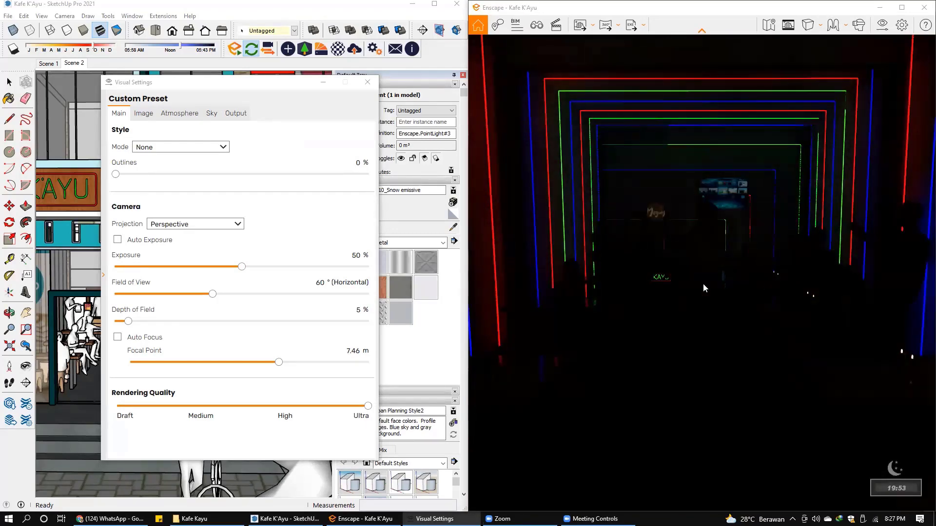
pyautogui.moveTo(703, 284)
pyautogui.mouseDown()
pyautogui.moveTo(703, 243)
pyautogui.moveTo(566, 253)
pyautogui.mouseUp()
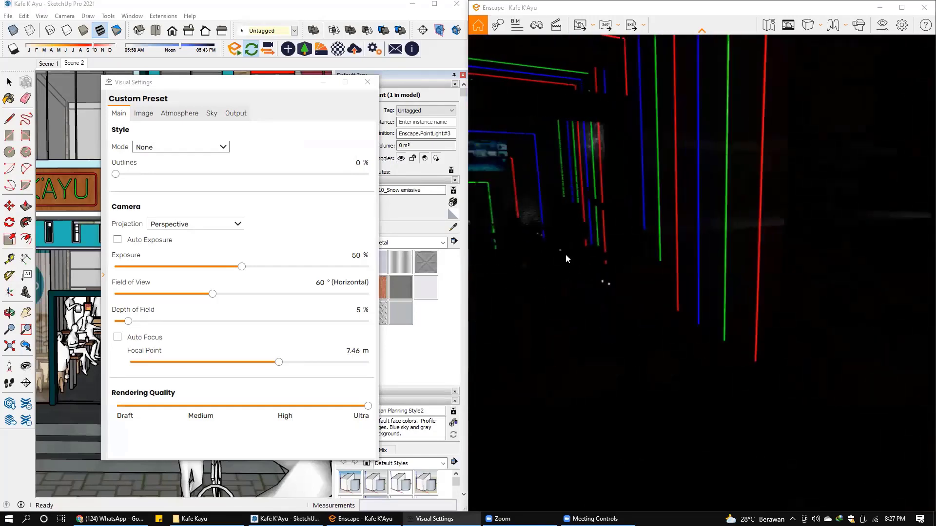
pyautogui.moveTo(243, 267); pyautogui.dragTo(266, 269)
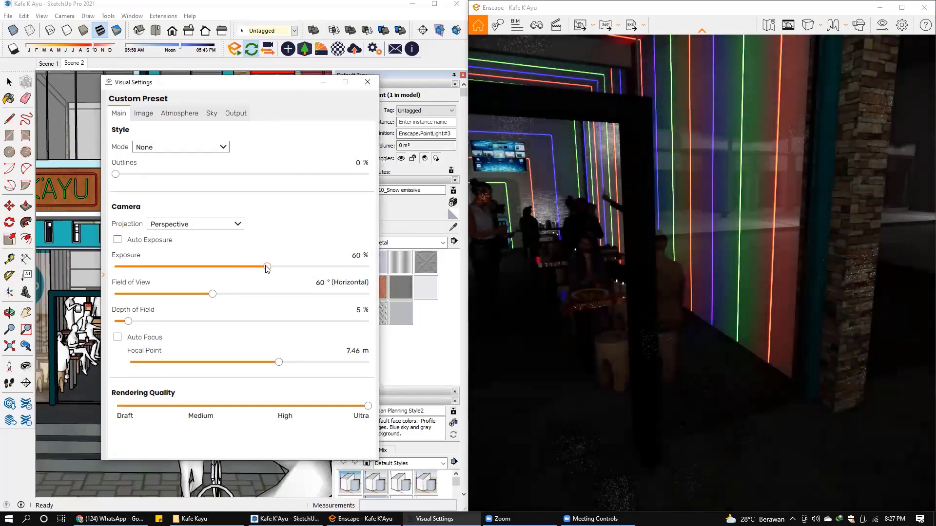
pyautogui.moveTo(665, 276); pyautogui.dragTo(751, 278)
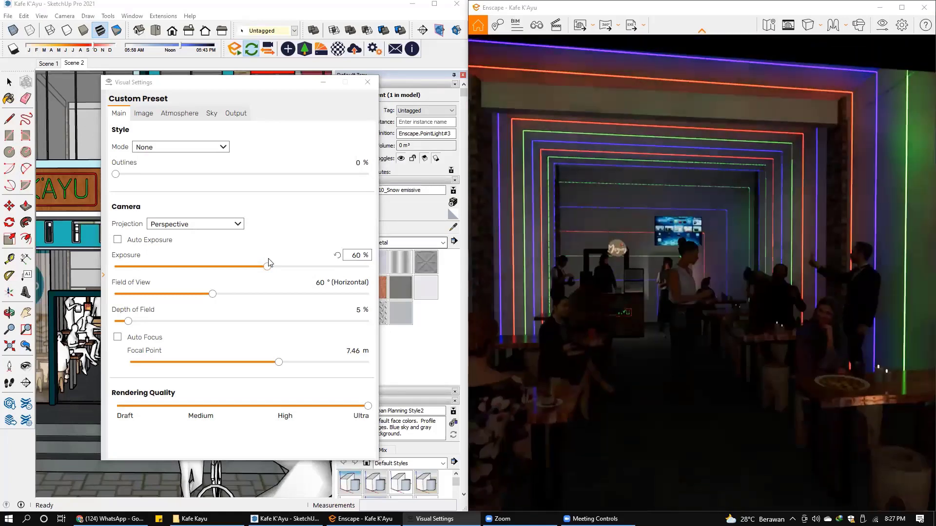
pyautogui.click(368, 82)
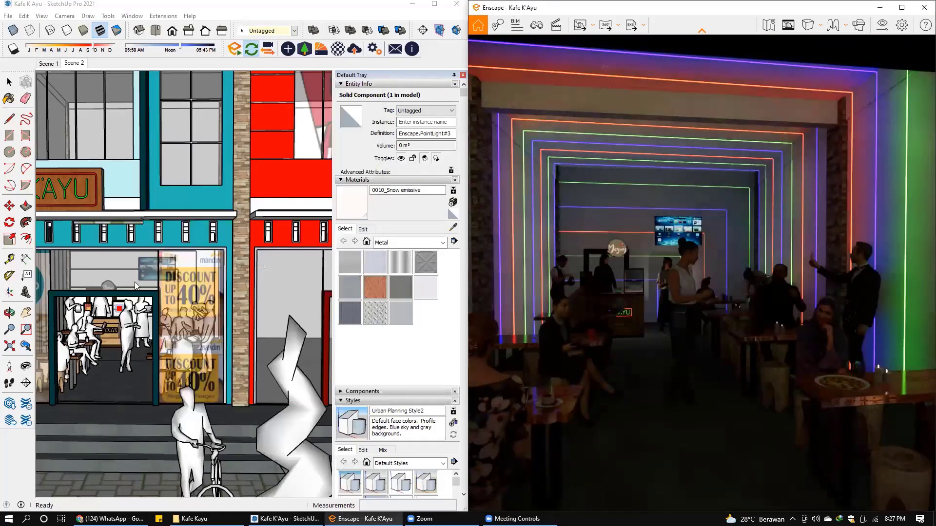
# Place a new Enscape sphere light on the café ceiling
pyautogui.scroll(-2, 135, 282)
pyautogui.scroll(-2, 146, 273)
pyautogui.scroll(-2, 161, 263)
pyautogui.scroll(10, 188, 250)
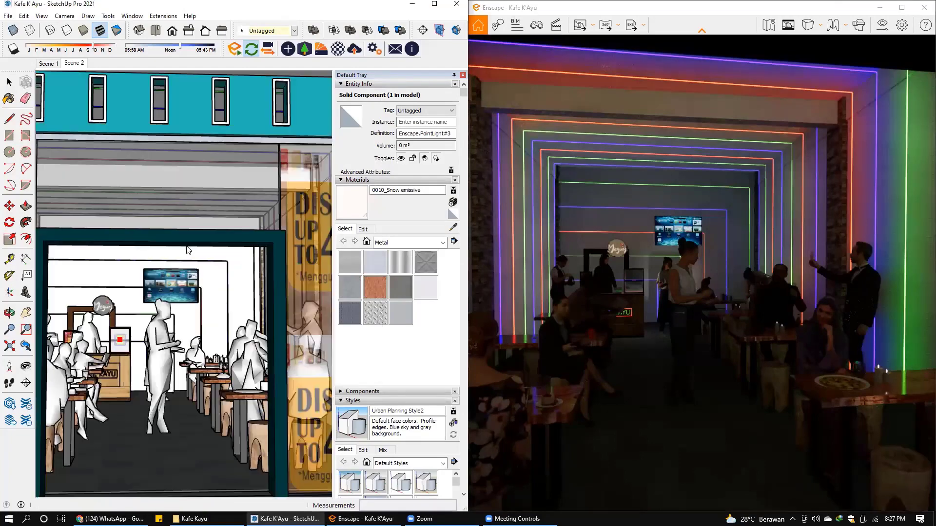
pyautogui.moveTo(188, 250); pyautogui.dragTo(189, 202, button='middle')
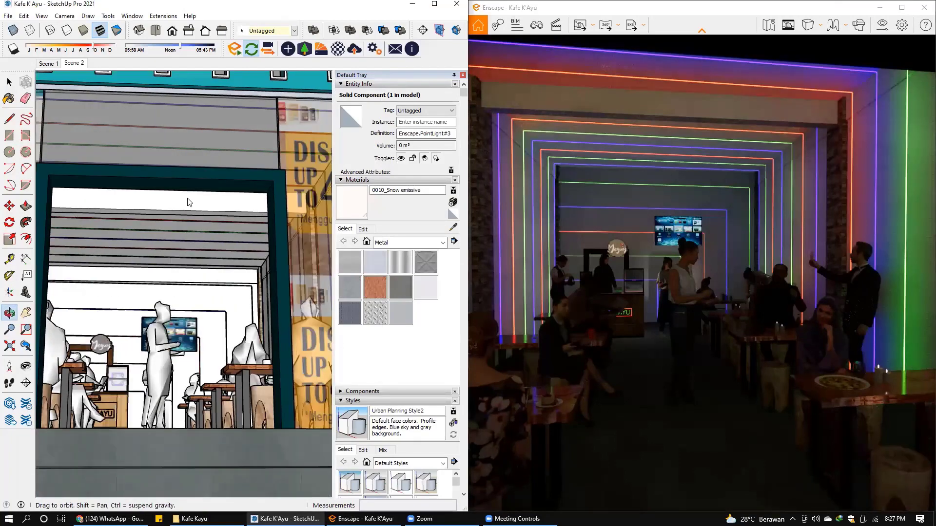
pyautogui.scroll(3, 189, 201)
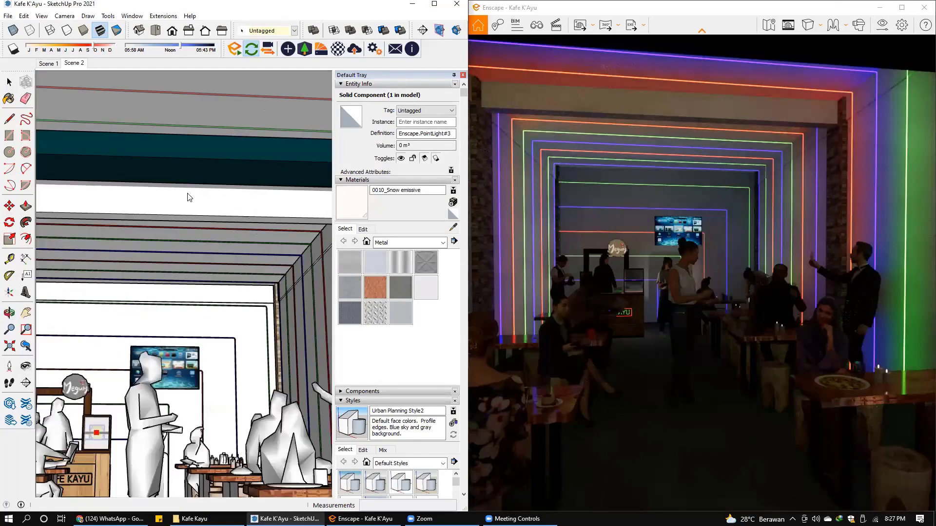
pyautogui.click(288, 48)
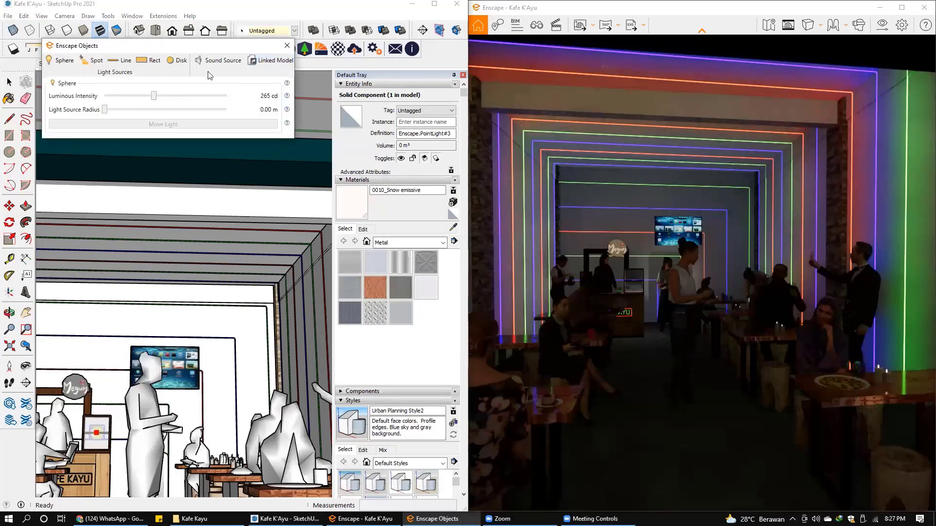
pyautogui.click(61, 60)
pyautogui.click(134, 215)
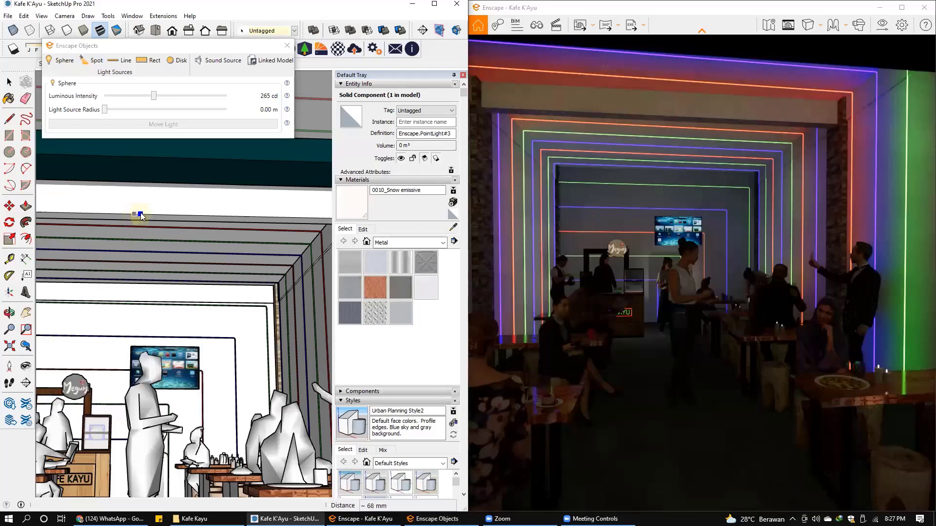
pyautogui.click(136, 214)
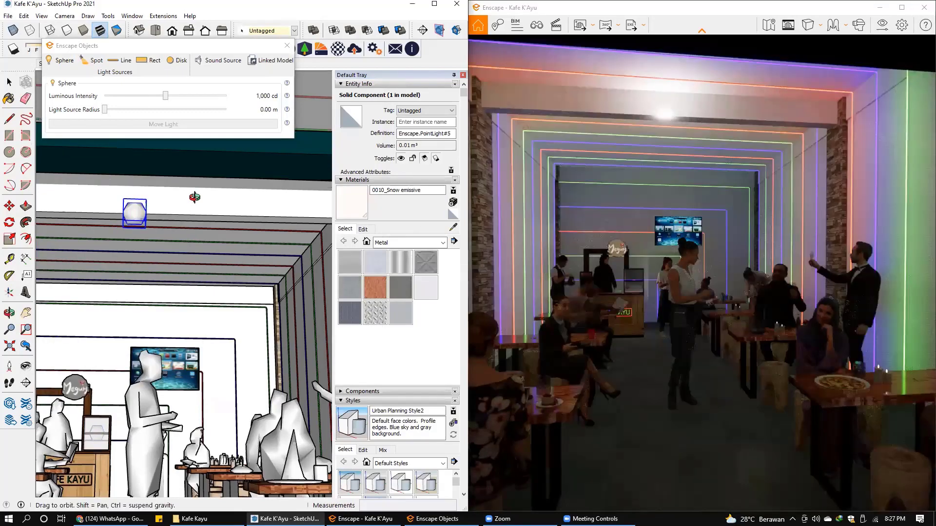
# Copy the sphere light to a second ceiling position with Move and Ctrl
pyautogui.moveTo(195, 197); pyautogui.dragTo(189, 213, button='middle')
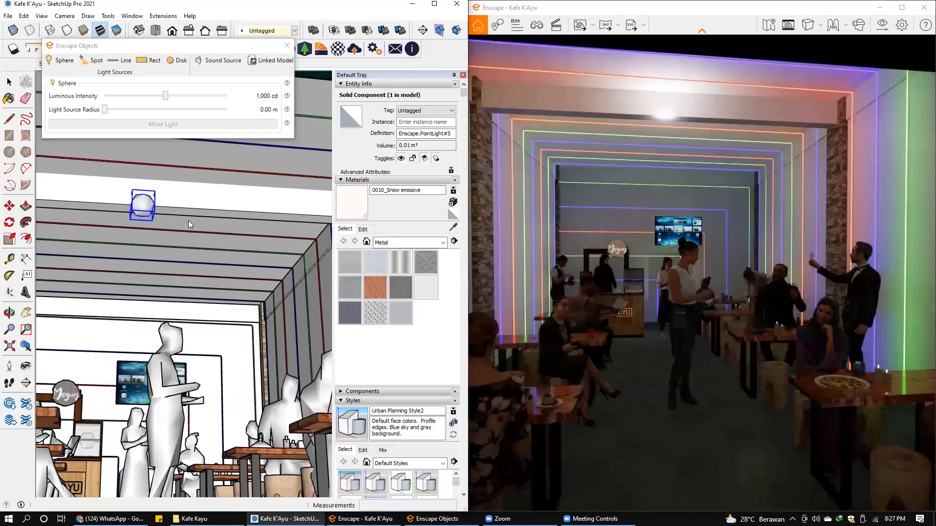
pyautogui.press('m')
pyautogui.click(197, 218)
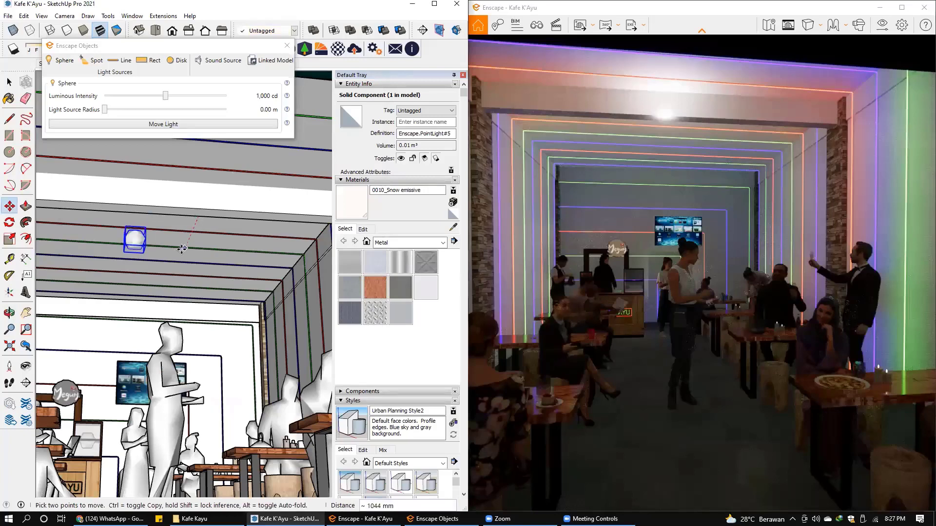
pyautogui.click(179, 265)
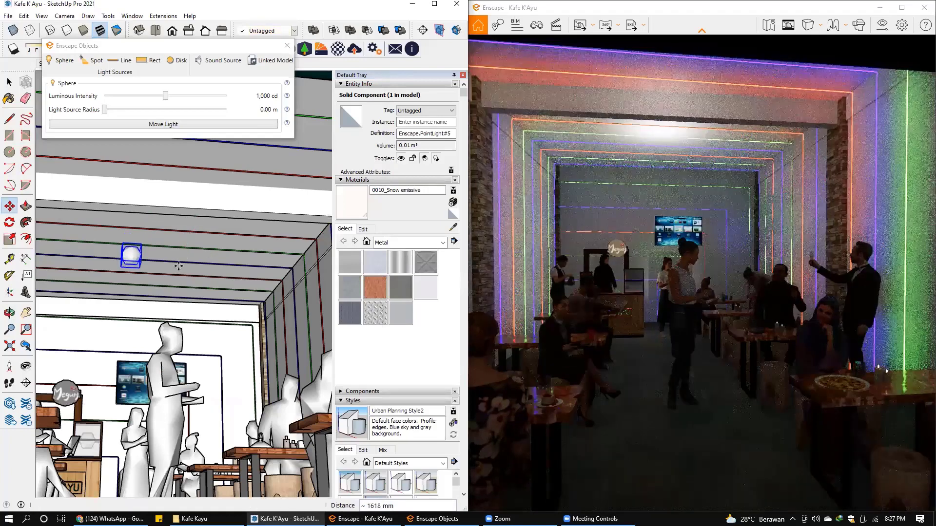
pyautogui.keyDown('shift'); pyautogui.moveTo(195, 217); pyautogui.dragTo(130, 442, button='middle'); pyautogui.keyUp('shift')
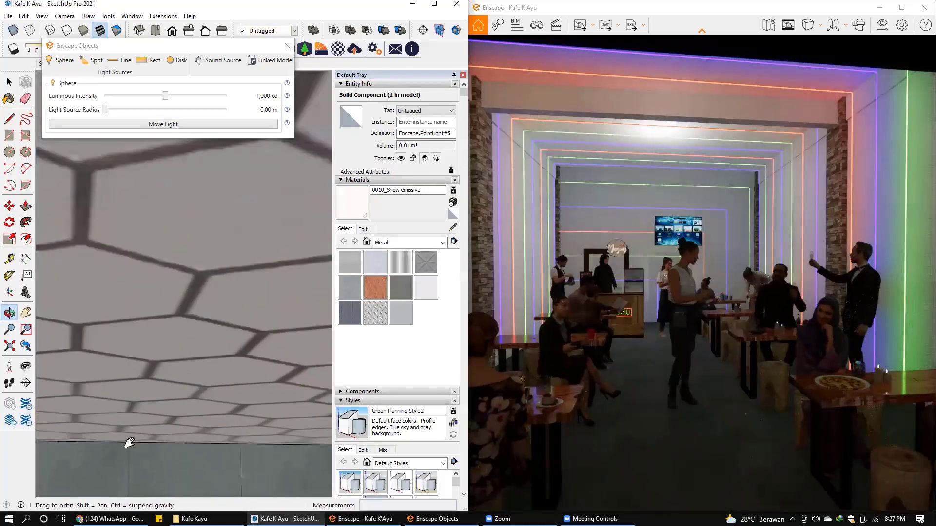
pyautogui.scroll(-5, 175, 260)
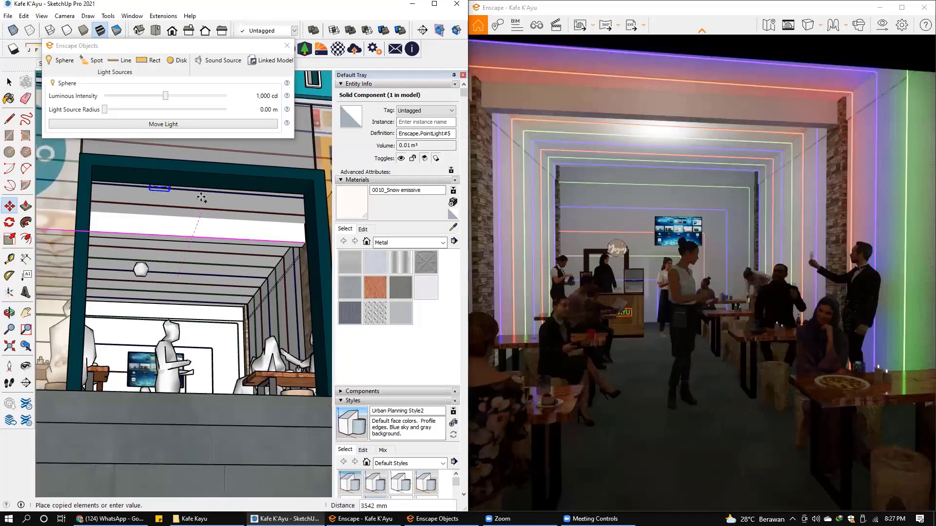
pyautogui.click(215, 196)
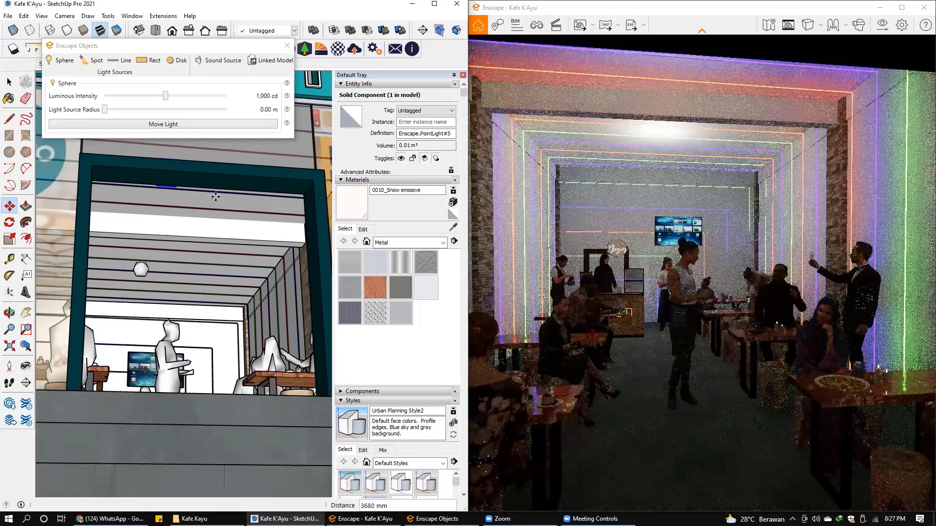
# Set the upper ceiling light's luminous intensity to 180 cd
pyautogui.scroll(5, 193, 188)
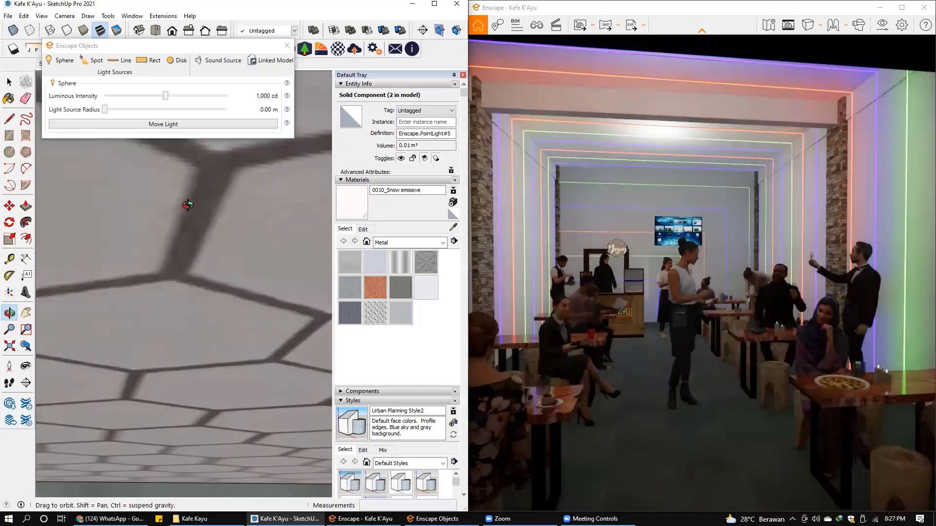
pyautogui.scroll(-5, 186, 208)
pyautogui.scroll(5, 187, 208)
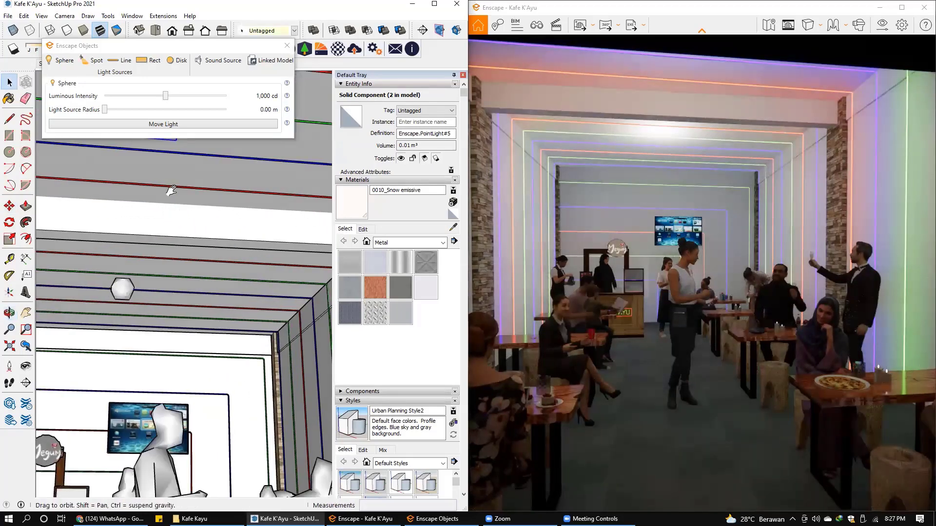
pyautogui.moveTo(169, 193)
pyautogui.keyDown('shift'); pyautogui.mouseDown(button='middle')
pyautogui.moveTo(167, 229)
pyautogui.moveTo(169, 223)
pyautogui.mouseUp(button='middle'); pyautogui.keyUp('shift')
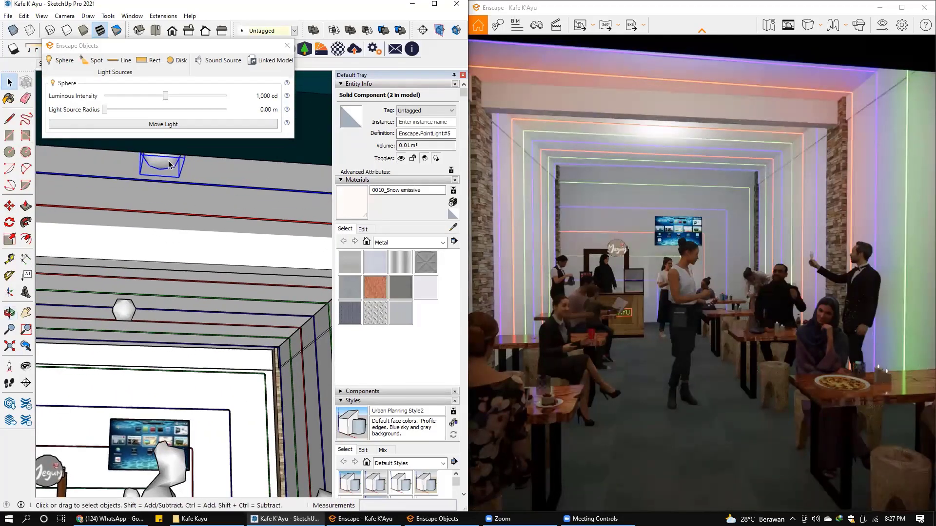
pyautogui.click(201, 124)
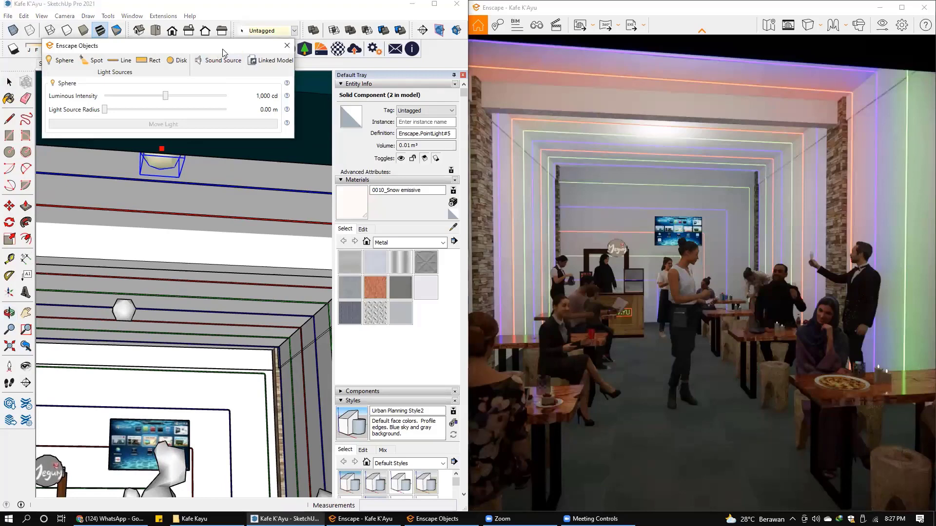
pyautogui.moveTo(222, 48); pyautogui.dragTo(292, 273)
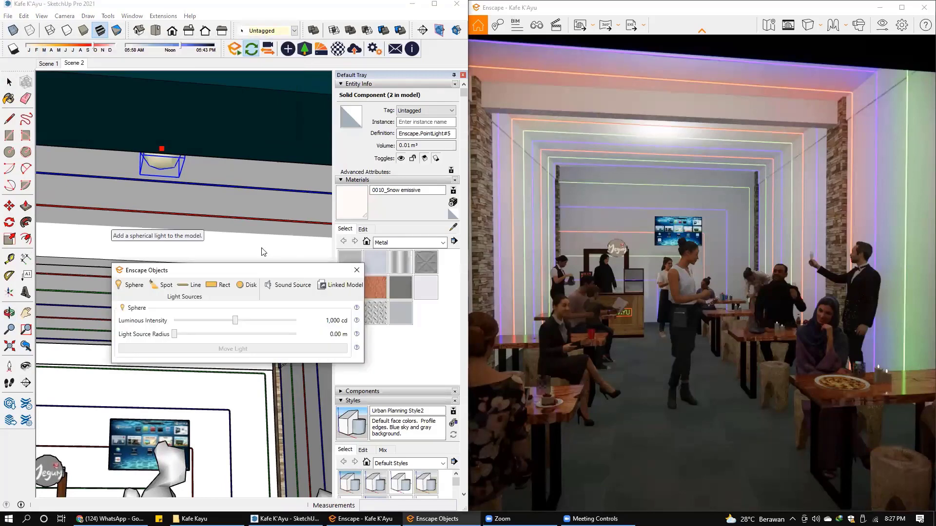
pyautogui.moveTo(236, 322); pyautogui.dragTo(205, 328)
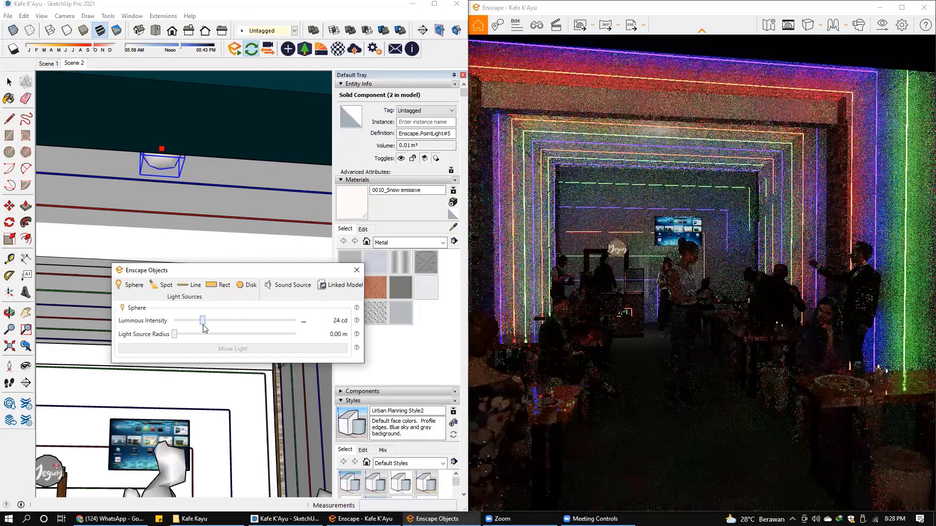
pyautogui.click(213, 326)
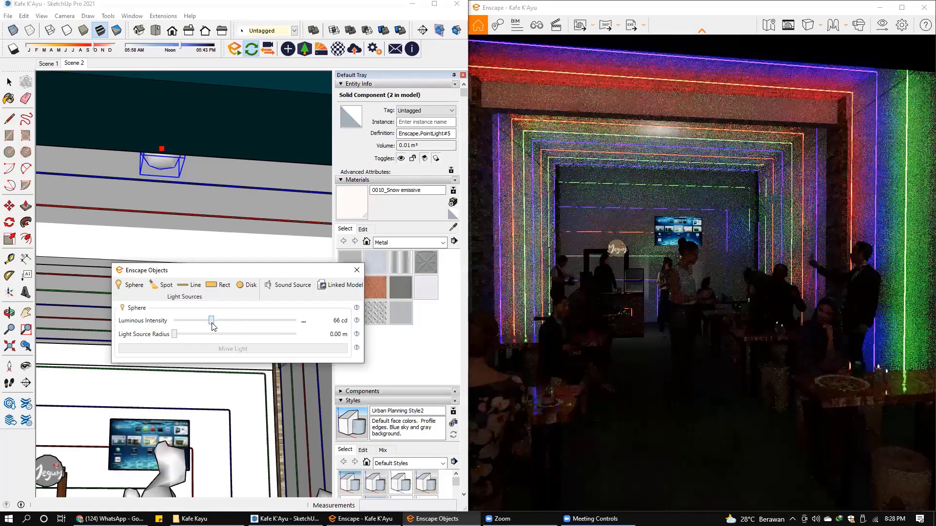
pyautogui.click(221, 324)
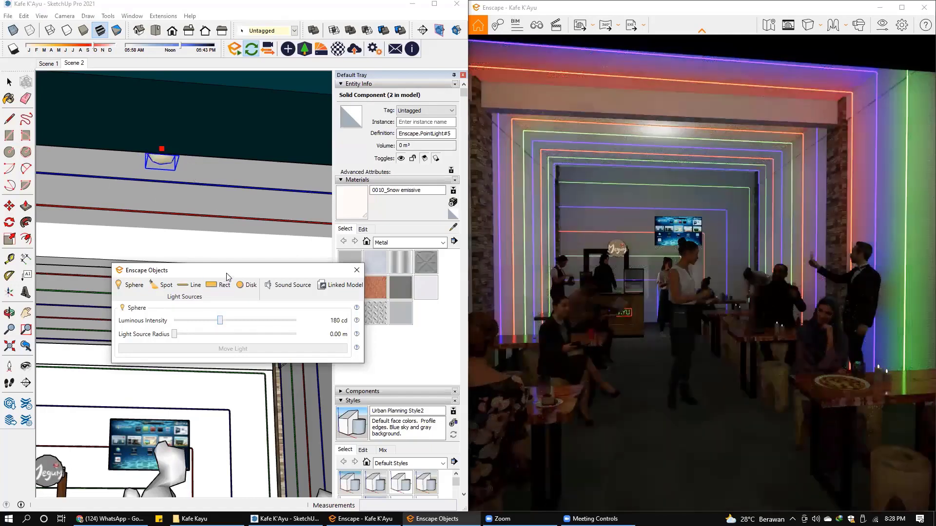
pyautogui.moveTo(156, 271); pyautogui.dragTo(256, 261)
# Retune the lights: upper ceiling light to 170 cd, sphere light to about 1,000 cd
pyautogui.click(125, 313)
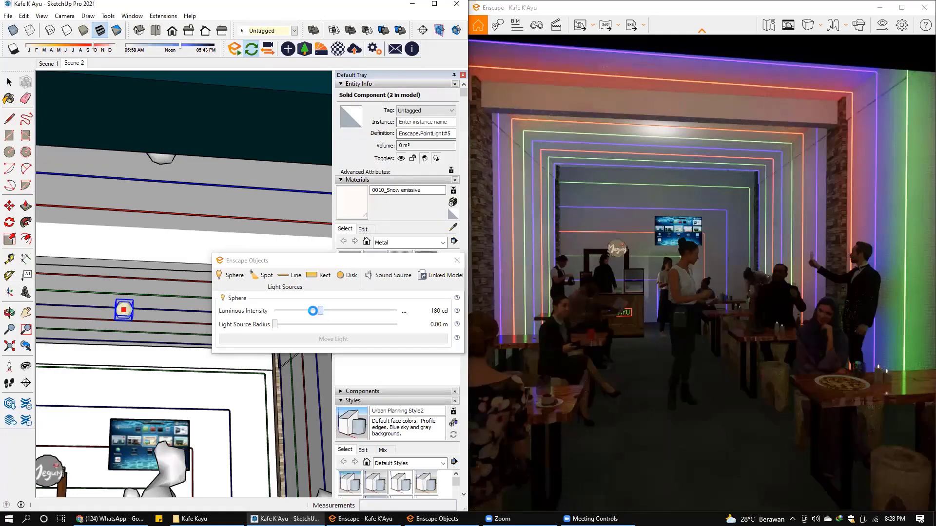
pyautogui.moveTo(315, 310)
pyautogui.mouseDown()
pyautogui.moveTo(300, 311)
pyautogui.moveTo(321, 313)
pyautogui.mouseUp()
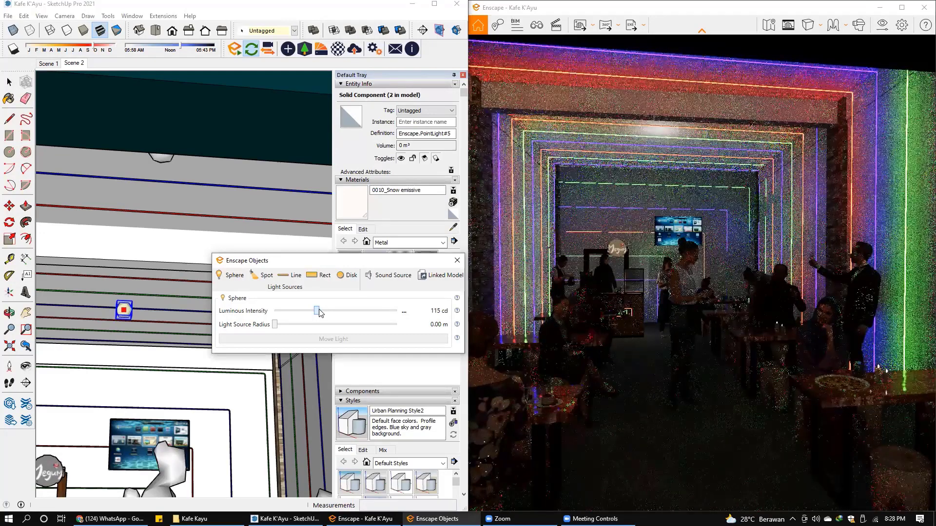
pyautogui.click(164, 157)
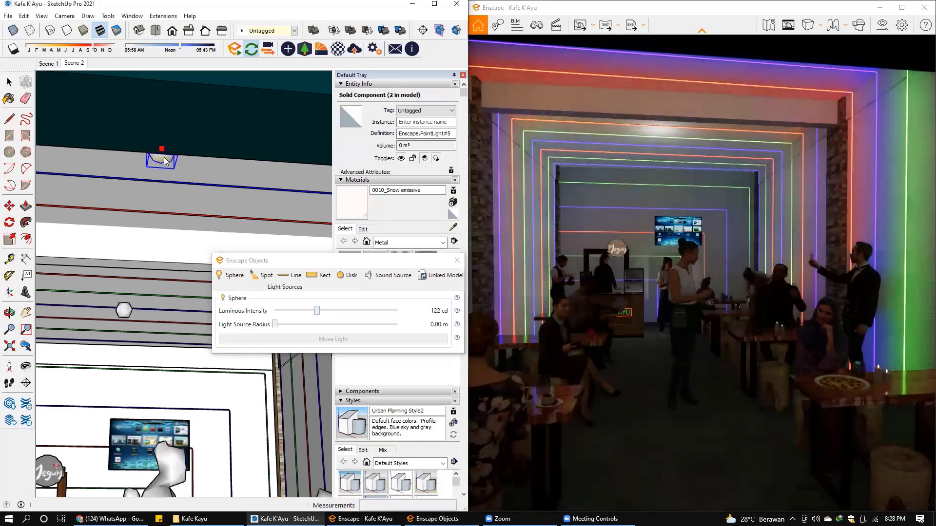
pyautogui.moveTo(319, 316); pyautogui.dragTo(337, 313)
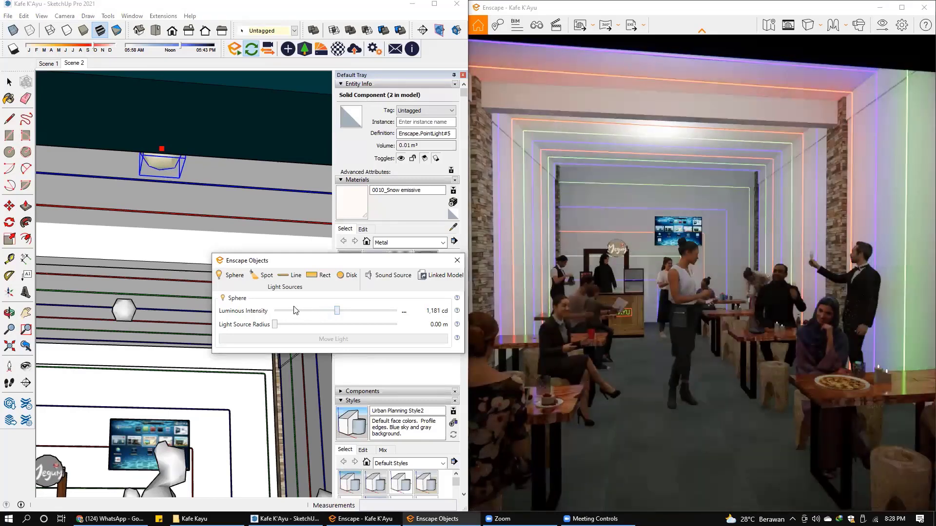
pyautogui.click(131, 308)
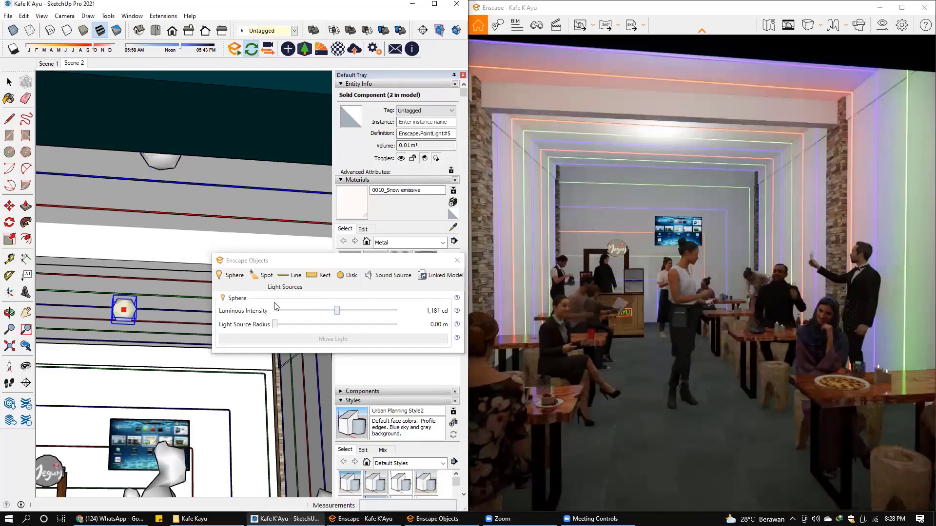
pyautogui.moveTo(336, 313); pyautogui.dragTo(335, 315)
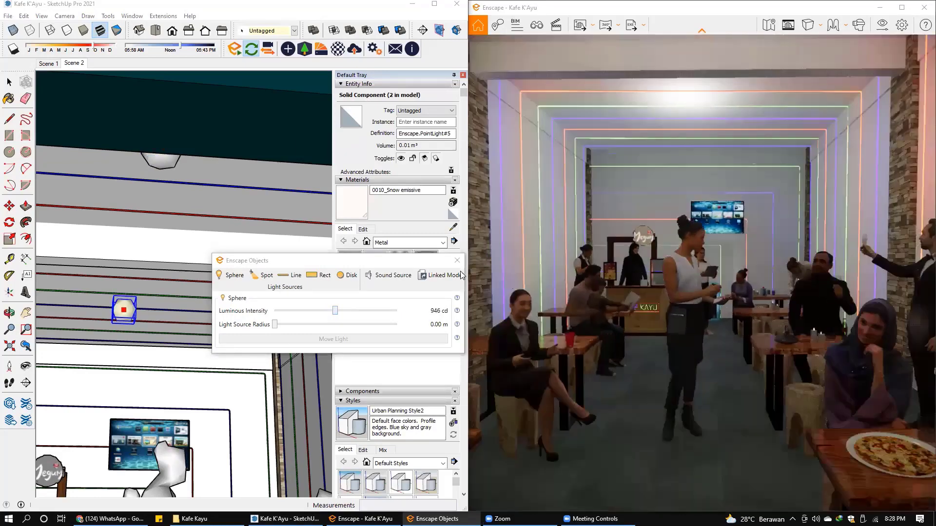
# Set the render's depth of field to 15% in Visual Settings
pyautogui.click(888, 24)
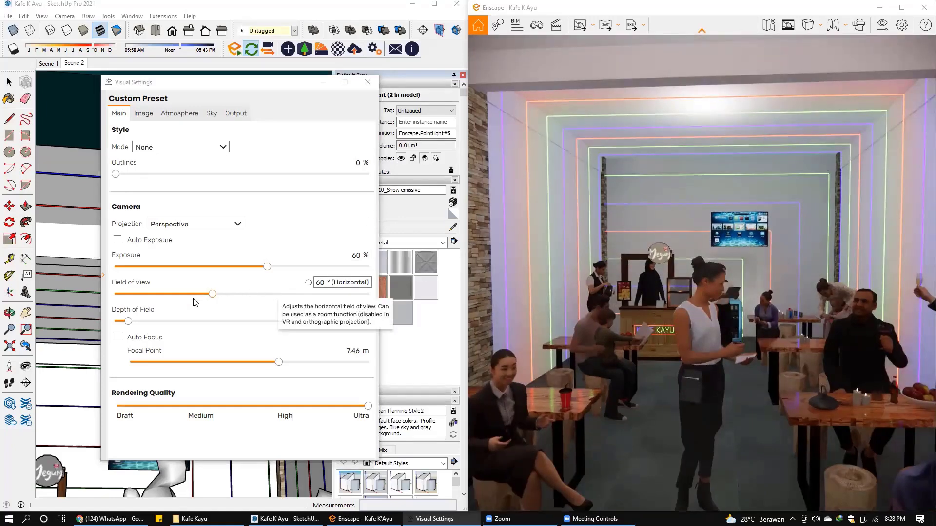
pyautogui.moveTo(130, 322); pyautogui.dragTo(154, 324)
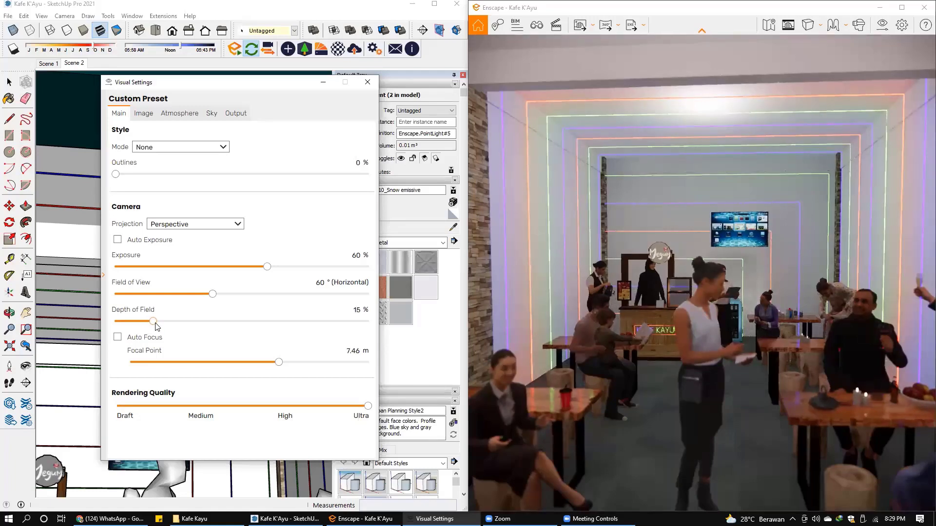
pyautogui.moveTo(156, 326); pyautogui.dragTo(258, 324)
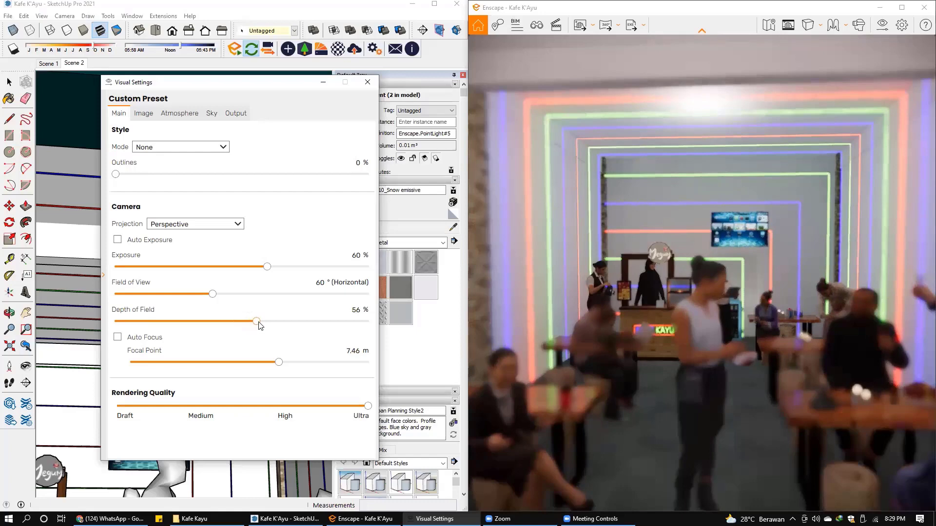
pyautogui.moveTo(241, 315)
pyautogui.moveTo(257, 321)
pyautogui.mouseDown()
pyautogui.moveTo(198, 321)
pyautogui.moveTo(155, 335)
pyautogui.mouseUp()
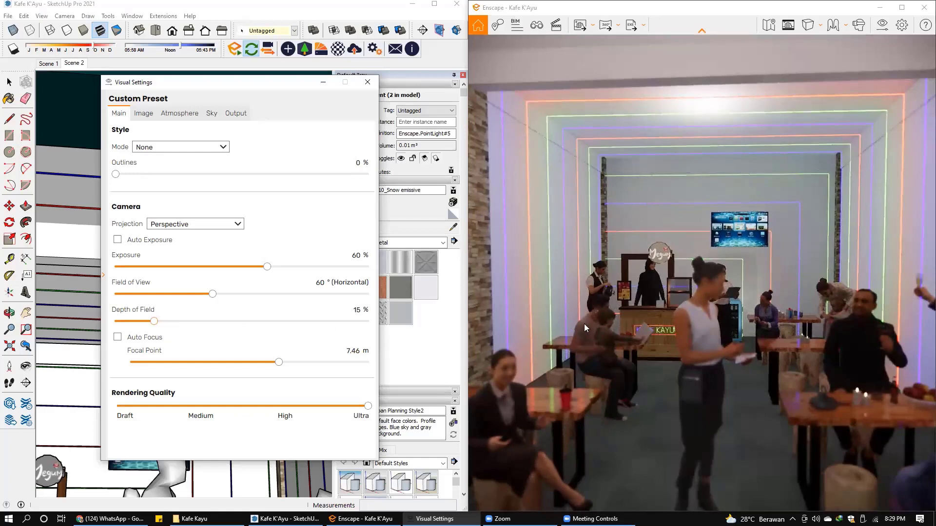
# Walk the camera into the café and maximize the Enscape window full screen
pyautogui.click(619, 329)
pyautogui.scroll(1, 576, 326)
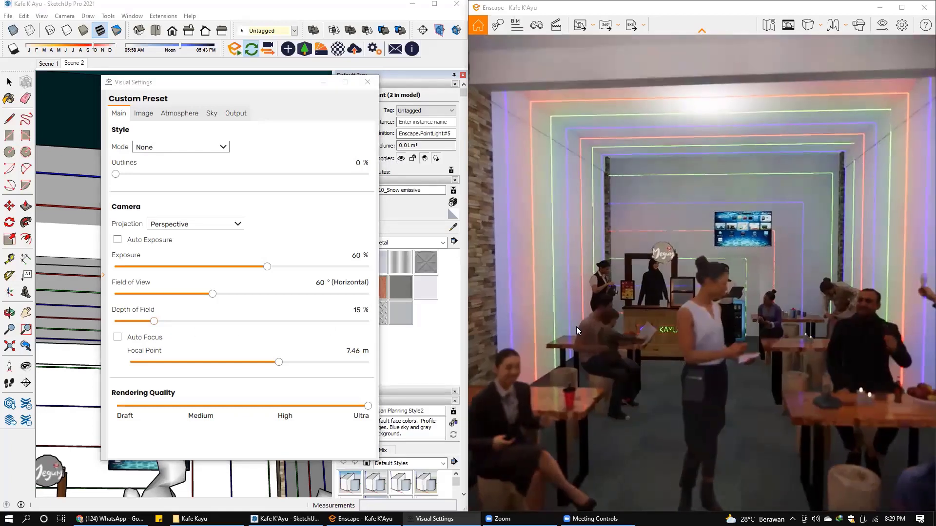
pyautogui.press('w')
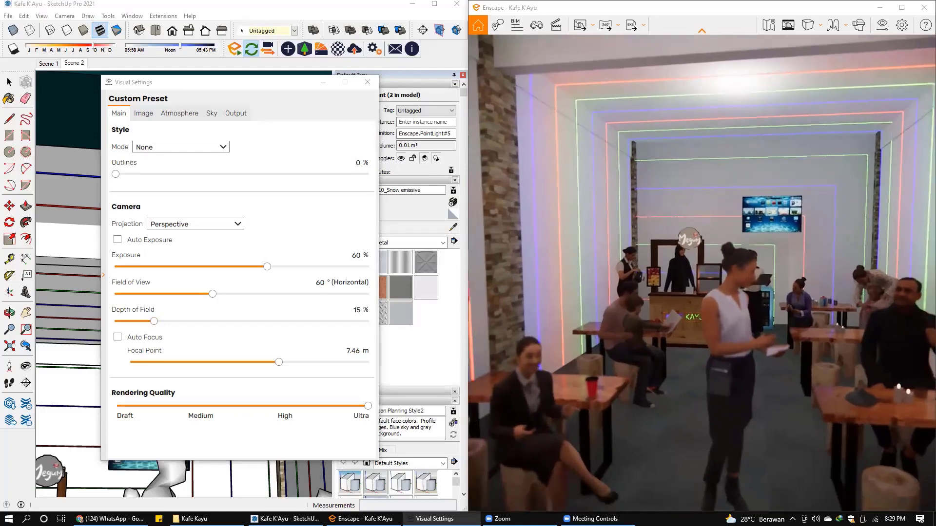
pyautogui.press('w')
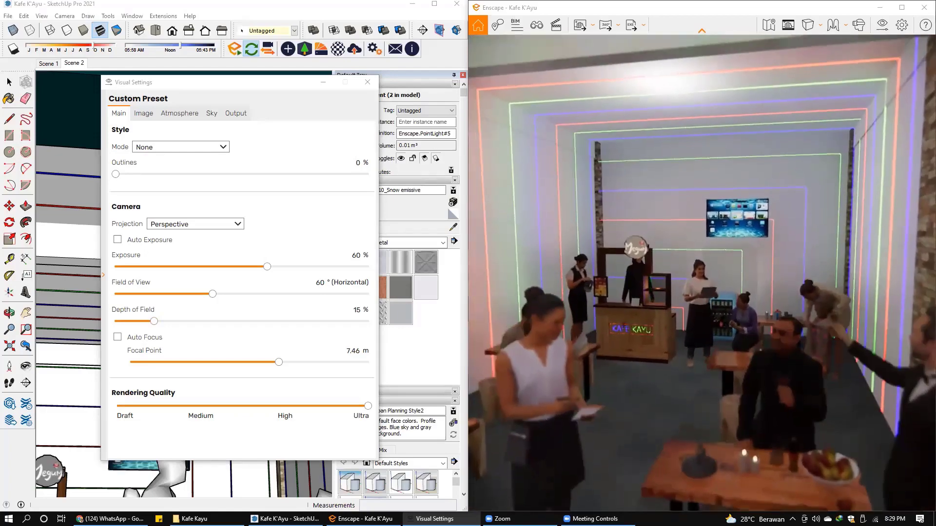
pyautogui.moveTo(585, 256); pyautogui.dragTo(548, 282)
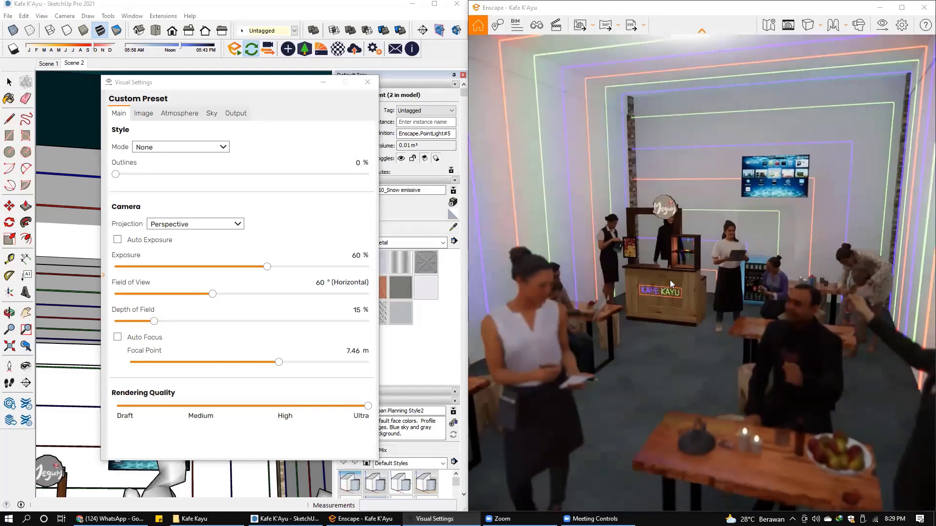
pyautogui.click(902, 7)
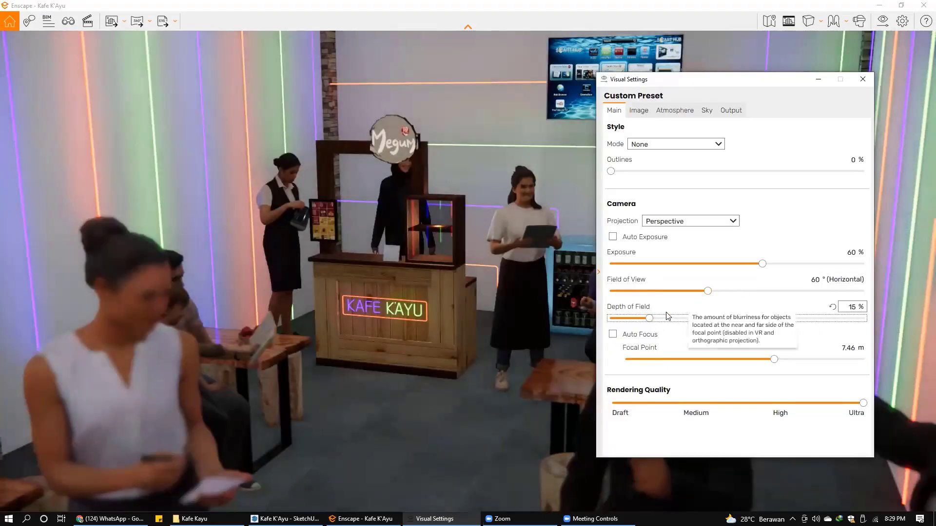
# Centre the KAFE KAYU counter in view, ending with Auto Focus off at 7.46 m
pyautogui.click(613, 336)
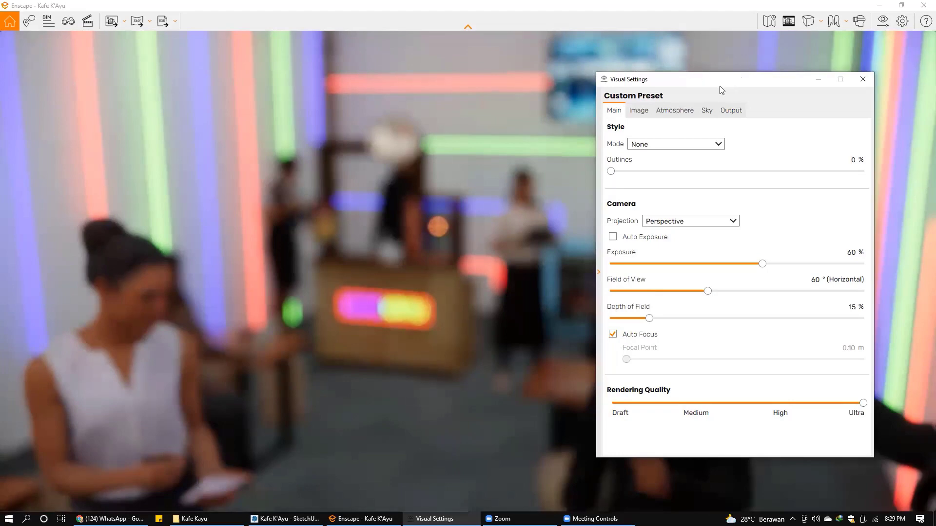
pyautogui.moveTo(721, 87); pyautogui.dragTo(479, 49)
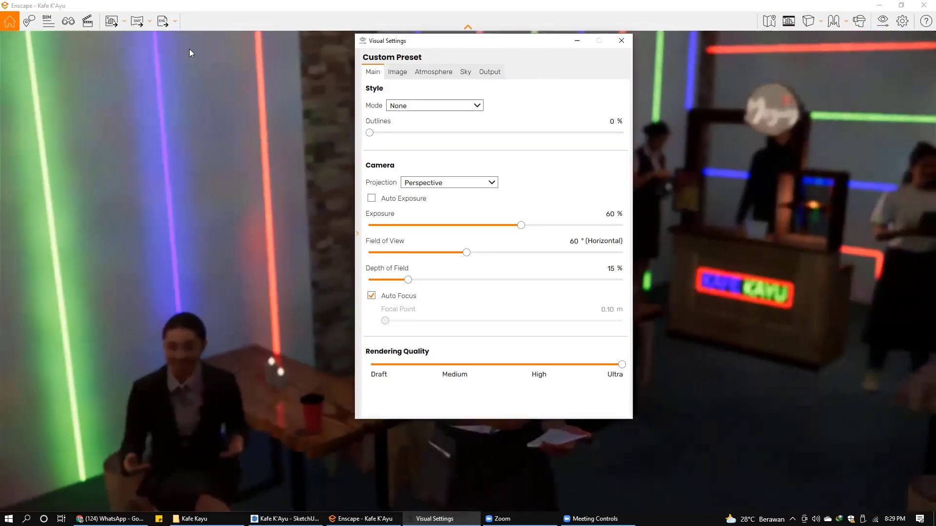
pyautogui.moveTo(190, 52); pyautogui.dragTo(131, 55)
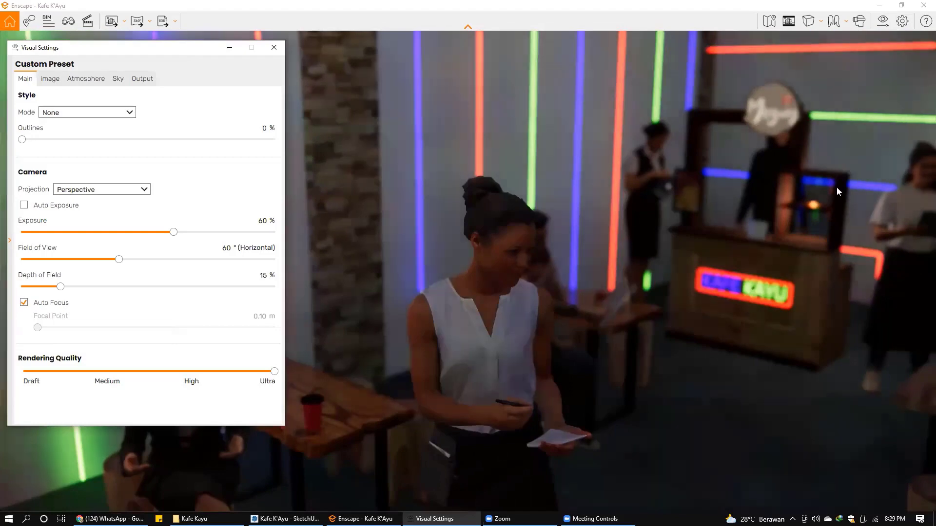
pyautogui.moveTo(837, 191); pyautogui.dragTo(692, 243)
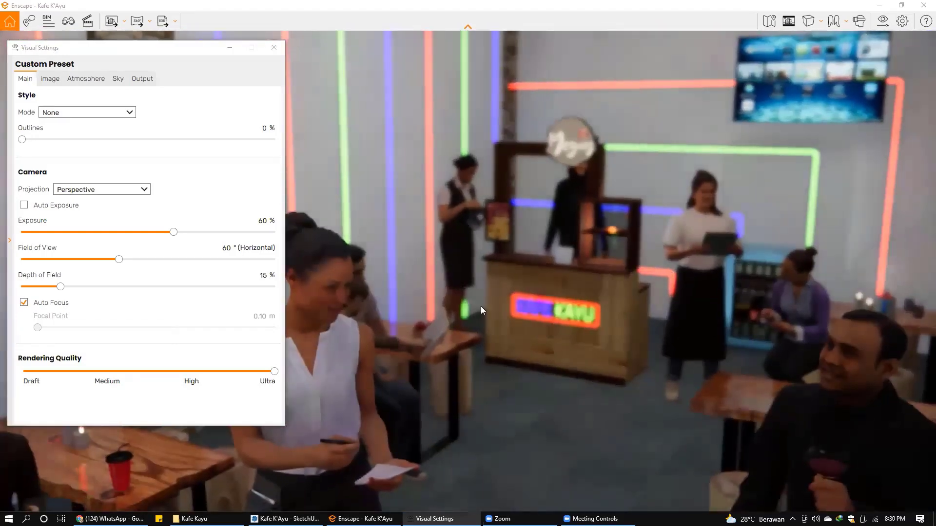
pyautogui.click(176, 52)
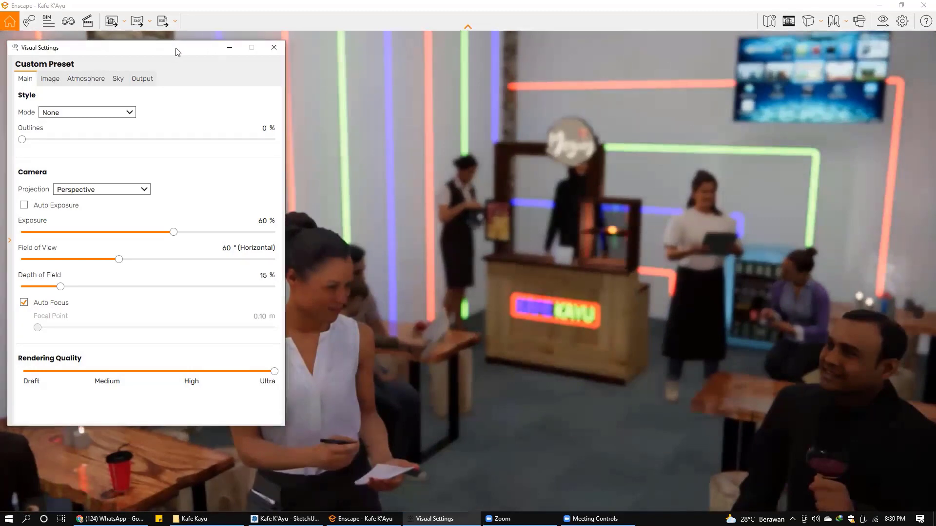
pyautogui.moveTo(176, 51); pyautogui.dragTo(174, 58)
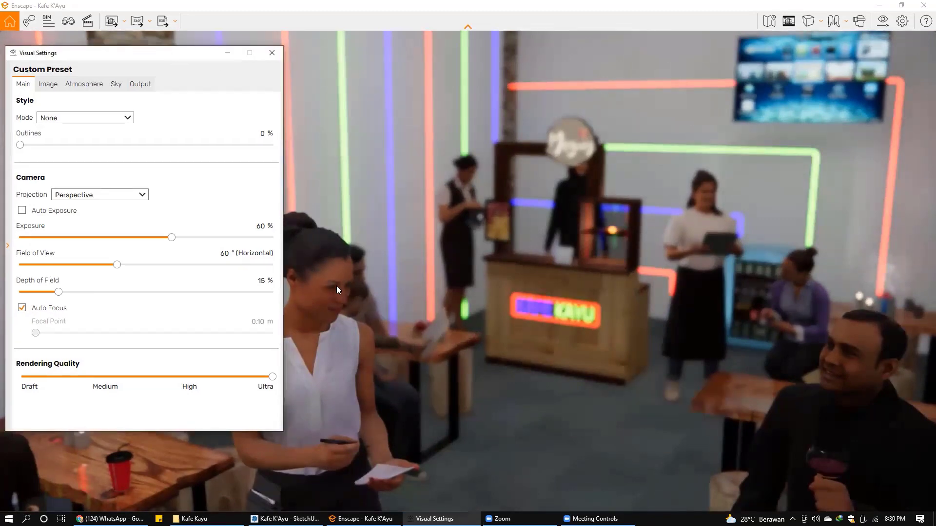
pyautogui.click(22, 308)
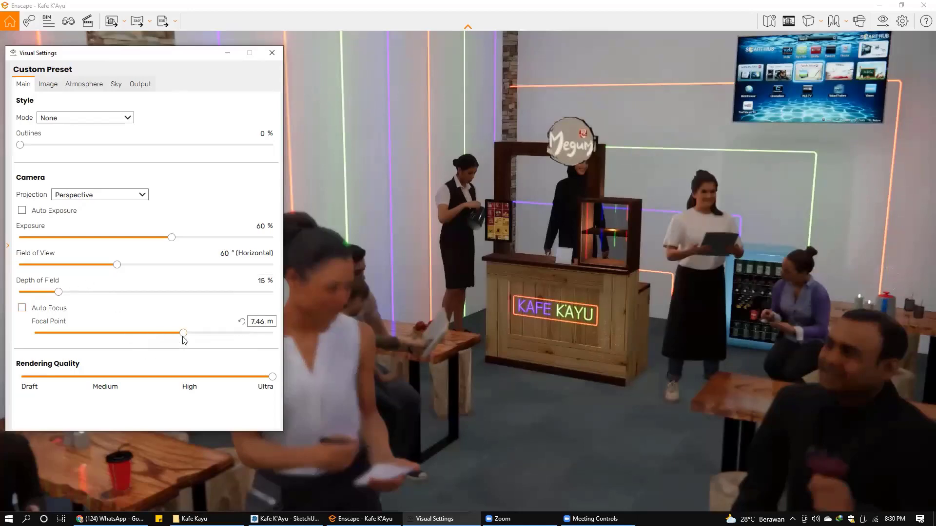
pyautogui.moveTo(261, 322)
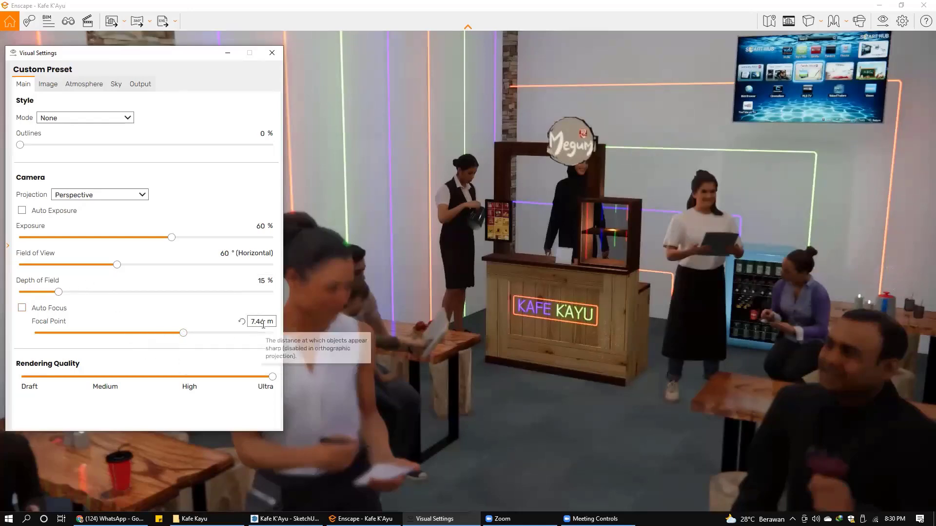
# Move the manual focal point to 6.20 m, keeping depth of field at 15%
pyautogui.moveTo(183, 333)
pyautogui.mouseDown()
pyautogui.moveTo(130, 332)
pyautogui.moveTo(180, 330)
pyautogui.mouseUp()
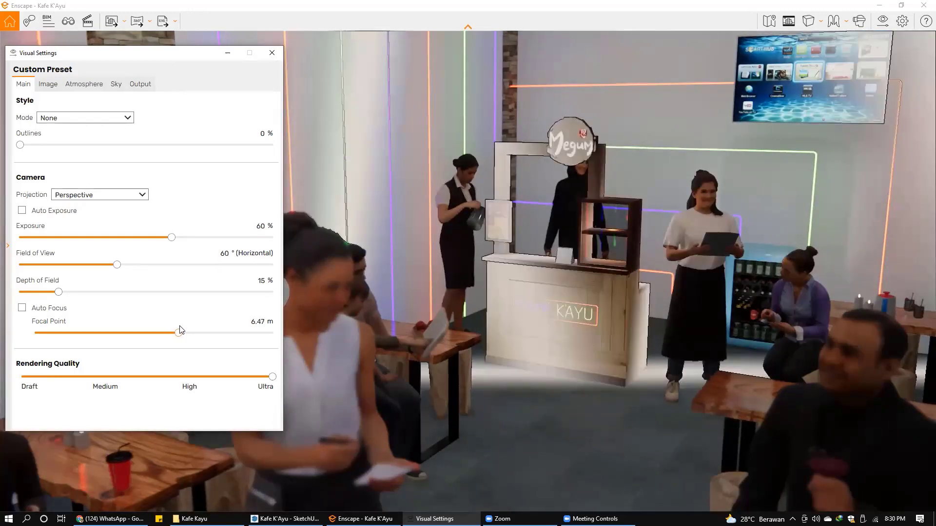
pyautogui.moveTo(177, 330); pyautogui.dragTo(180, 330)
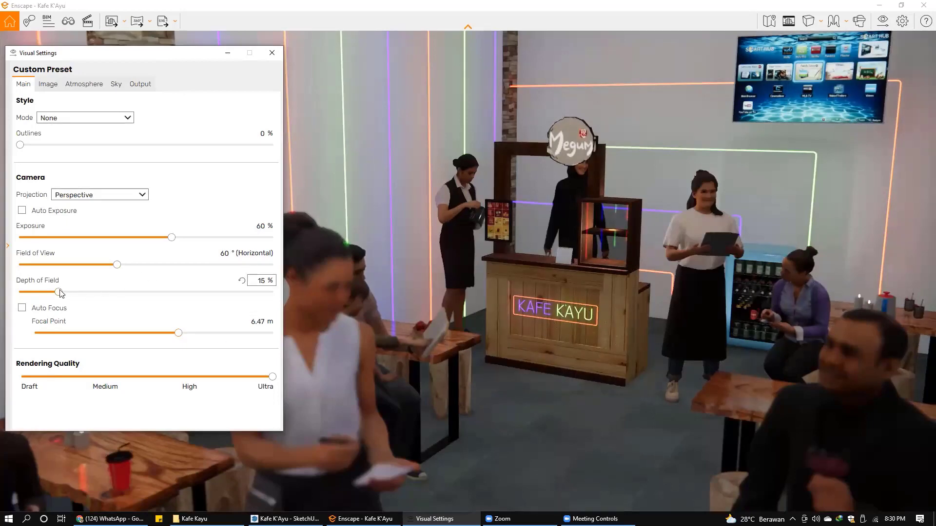
pyautogui.moveTo(59, 292); pyautogui.dragTo(93, 293)
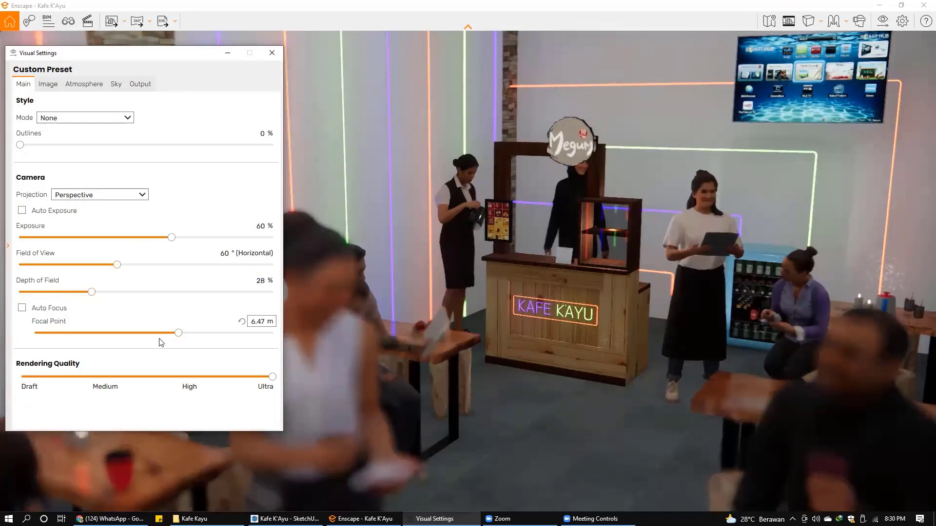
pyautogui.moveTo(178, 333); pyautogui.dragTo(139, 335)
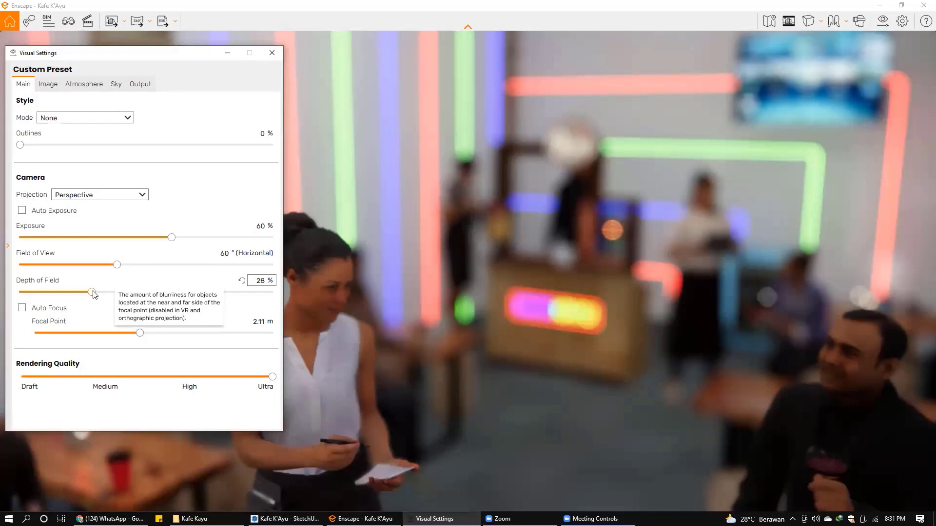
pyautogui.moveTo(90, 296); pyautogui.dragTo(59, 299)
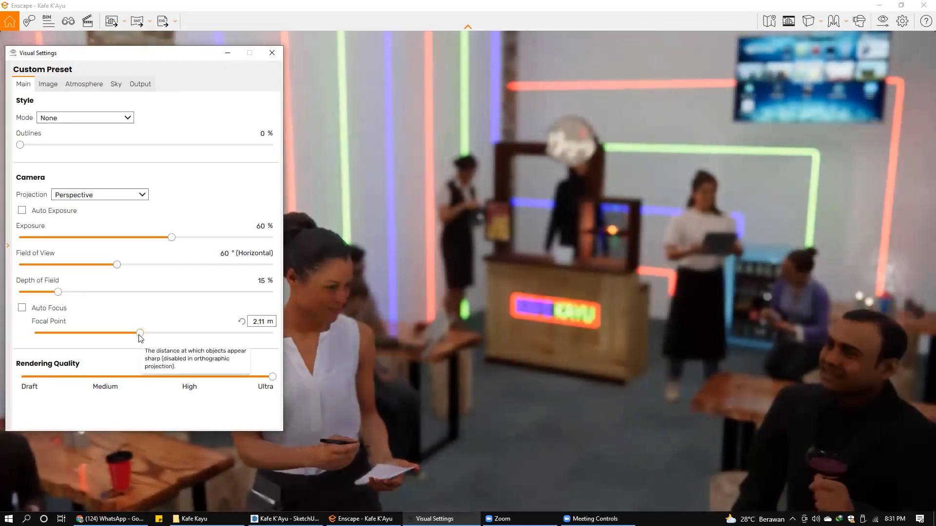
pyautogui.moveTo(140, 333); pyautogui.dragTo(176, 334)
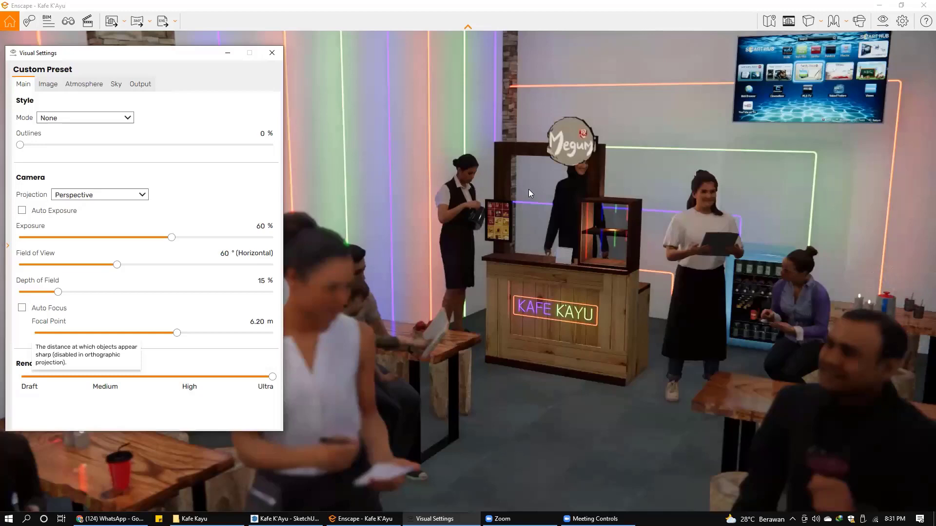
# After a cancelled screenshot, reopen Visual Settings and set Outlines to 3%
pyautogui.click(274, 55)
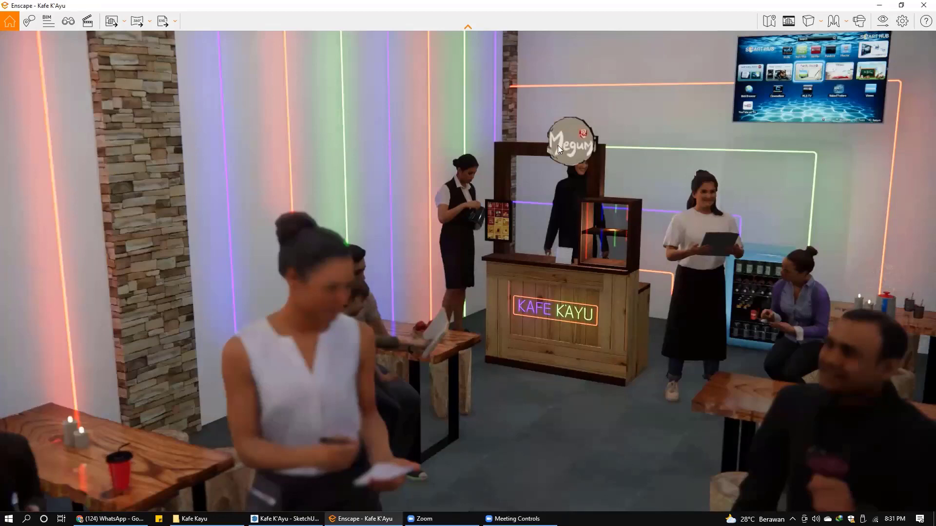
pyautogui.click(111, 26)
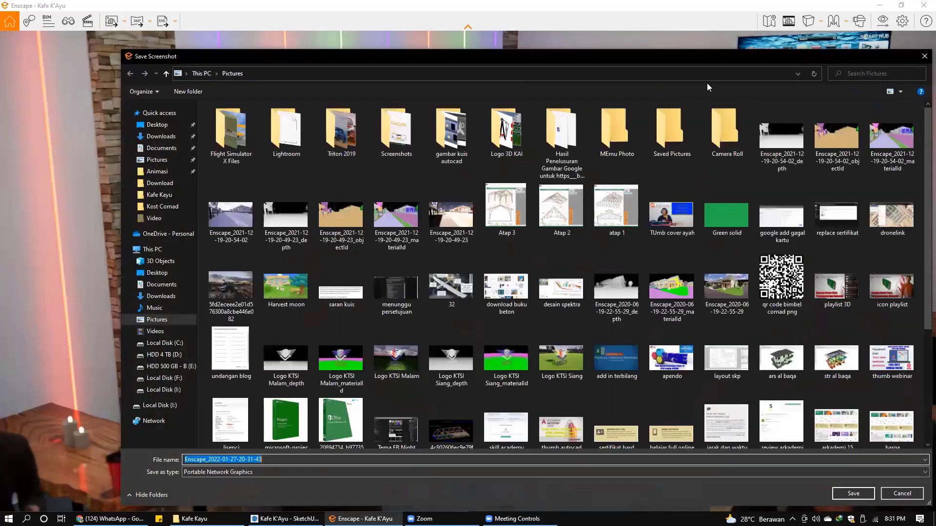
pyautogui.click(925, 56)
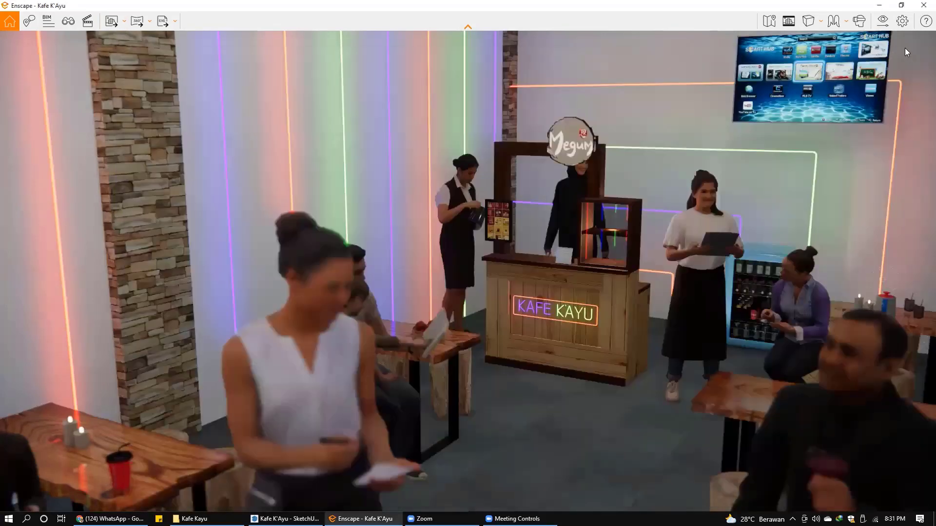
pyautogui.click(886, 21)
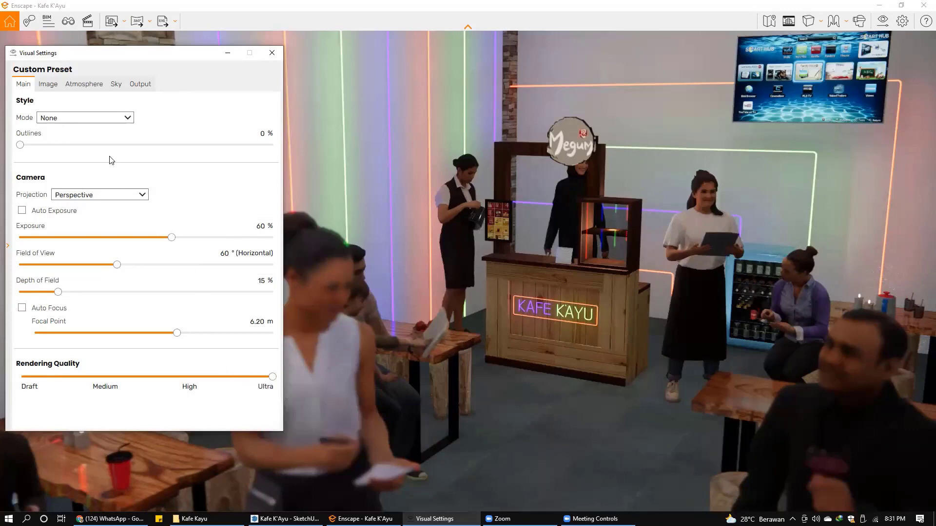
pyautogui.moveTo(21, 145)
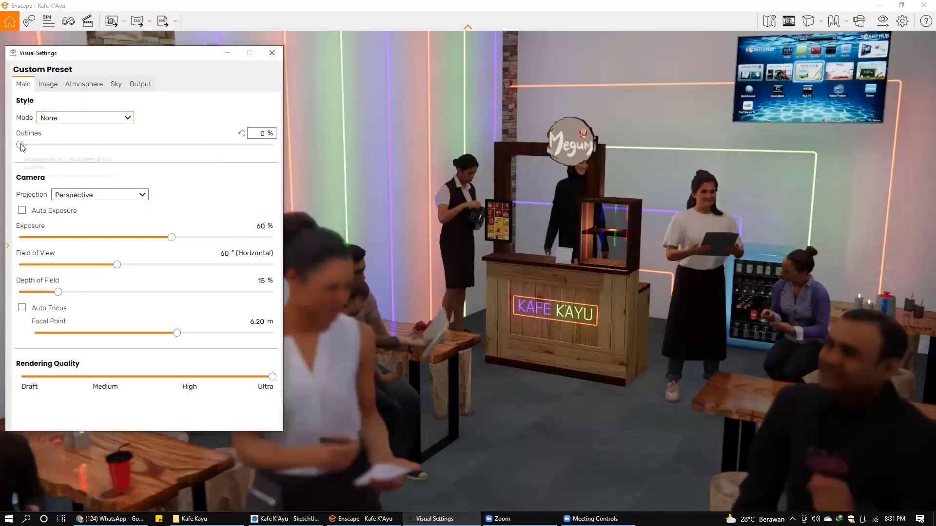
pyautogui.moveTo(21, 146)
pyautogui.mouseDown()
pyautogui.moveTo(256, 146)
pyautogui.moveTo(293, 161)
pyautogui.mouseUp()
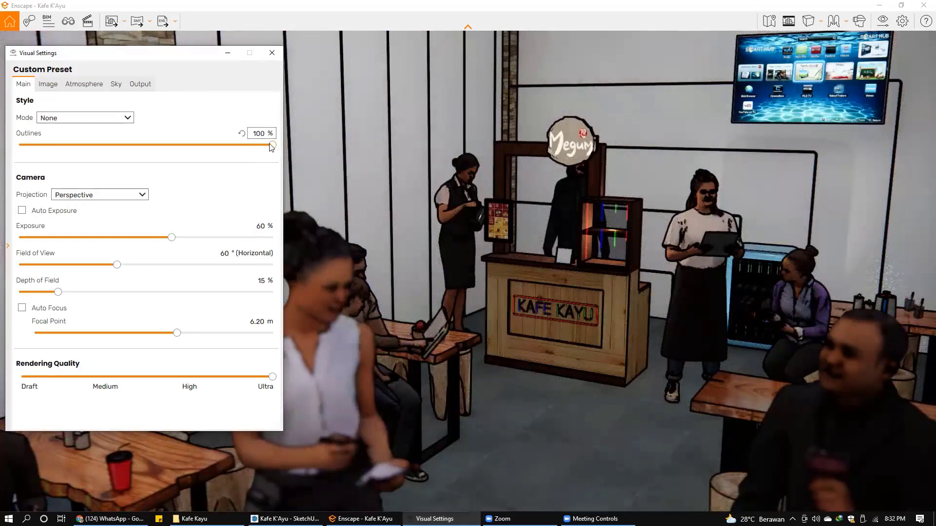
pyautogui.moveTo(272, 145); pyautogui.dragTo(259, 144)
pyautogui.click(43, 151)
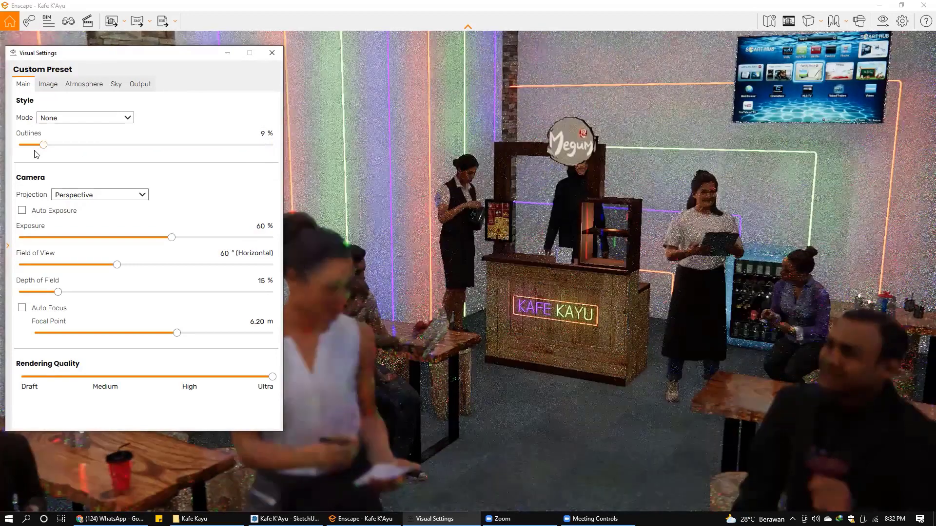
pyautogui.click(27, 151)
pyautogui.press('Left')
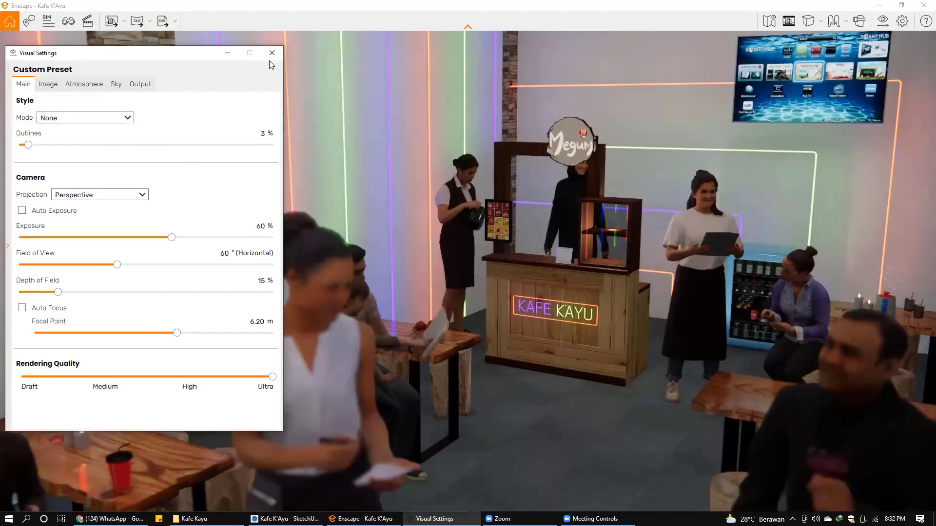
# Lower outlines to 2% and save a screenshot named 'Latihan Render Malam'
pyautogui.click(25, 145)
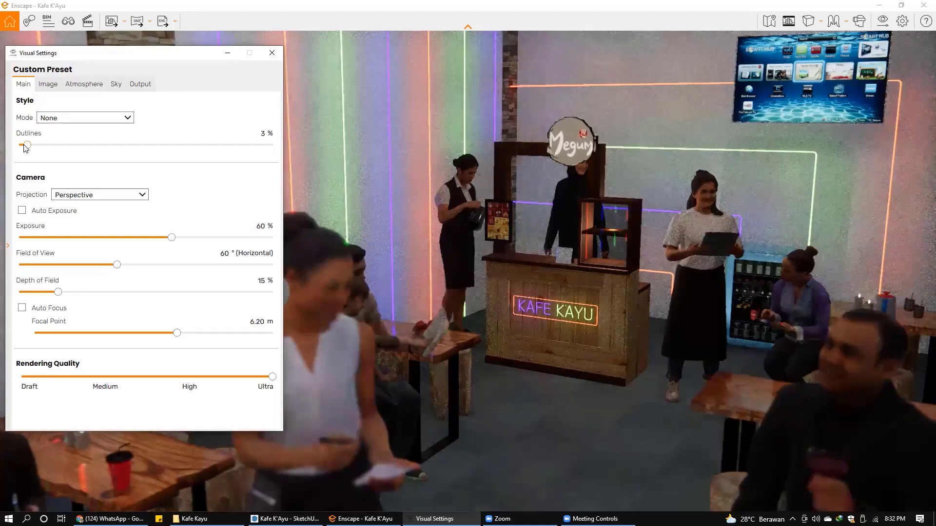
pyautogui.click(272, 54)
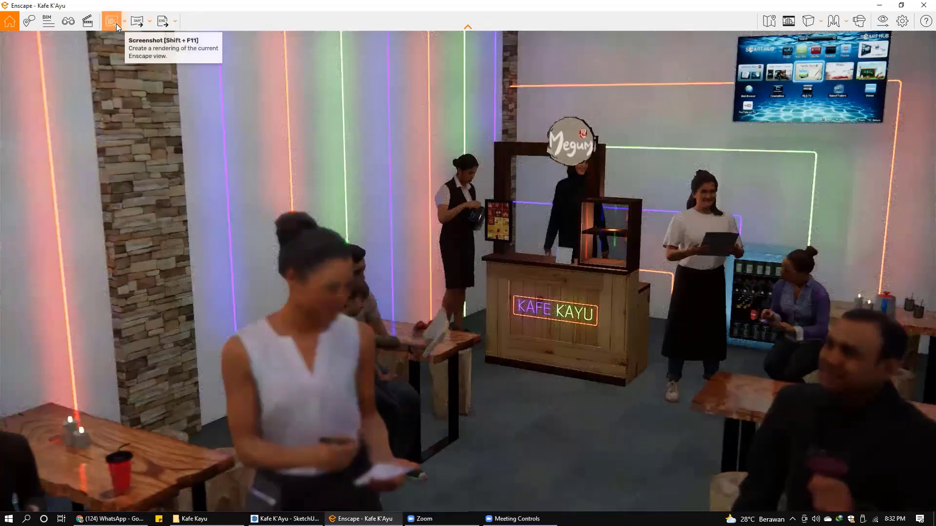
pyautogui.click(112, 22)
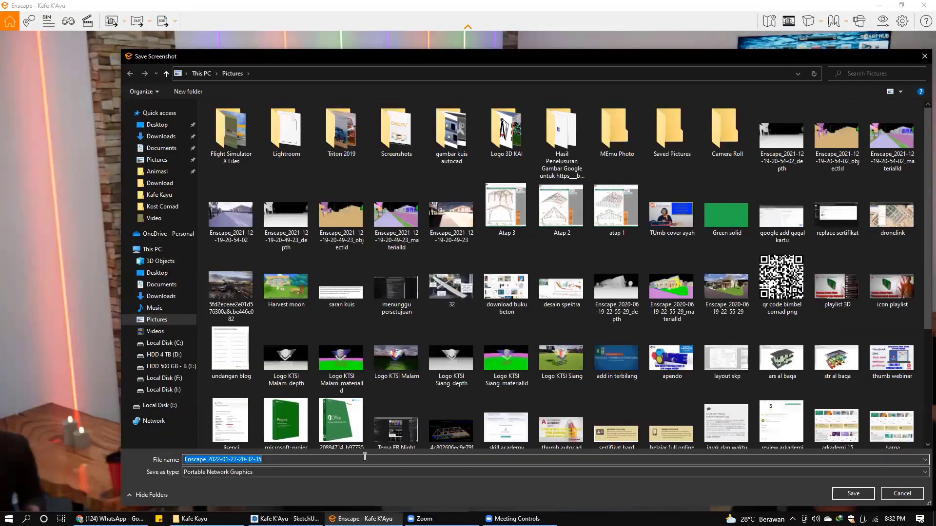
pyautogui.write('Latihan Render Malam')
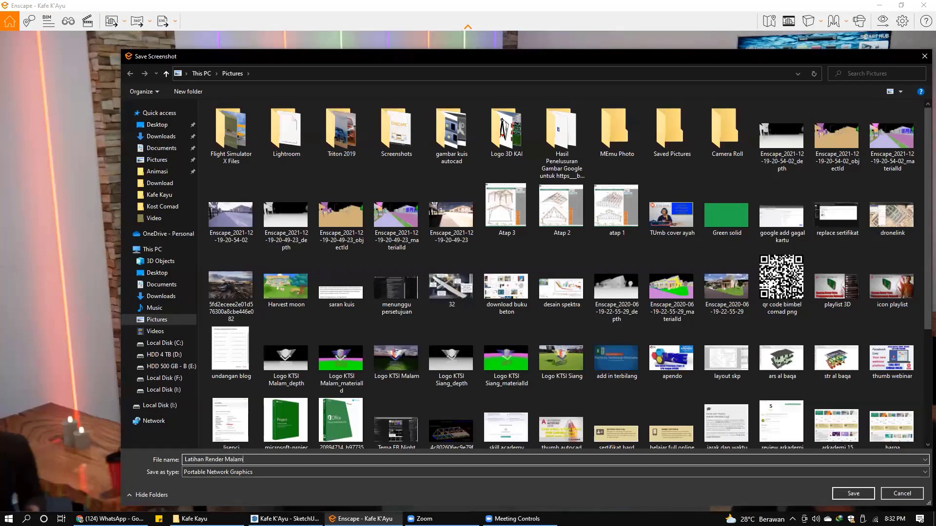
pyautogui.press('Return')
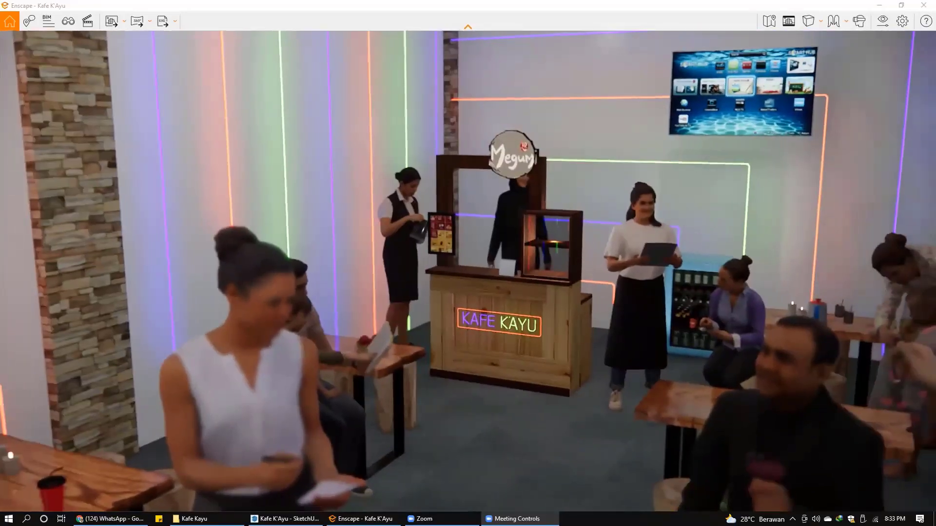
pyautogui.click(195, 519)
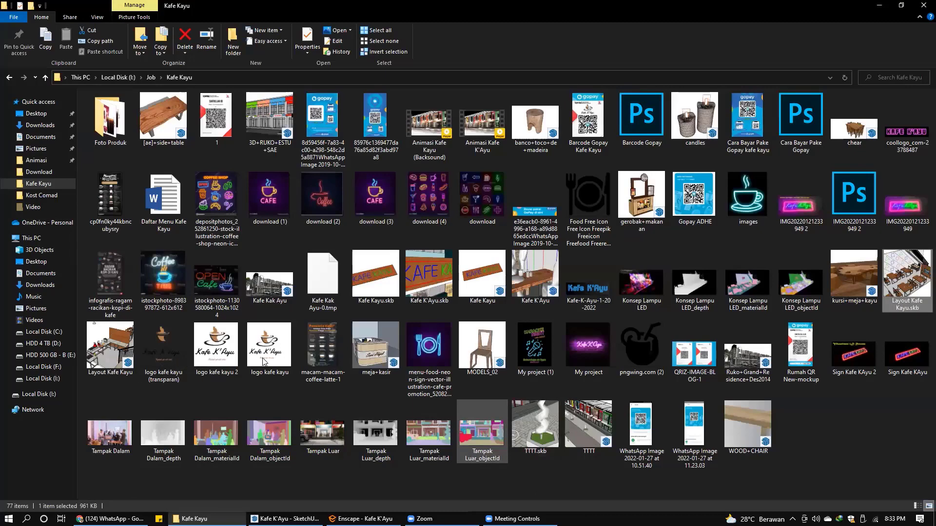
pyautogui.click(360, 364)
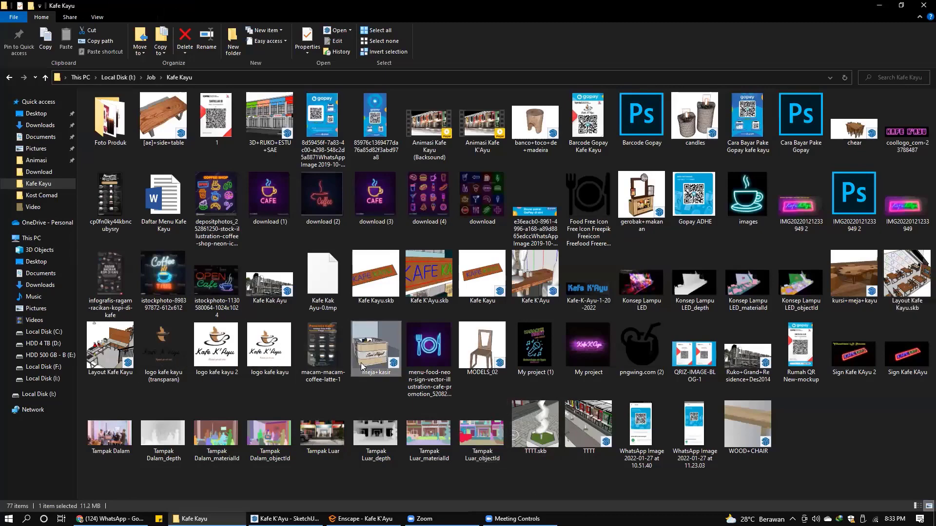
pyautogui.press('l')
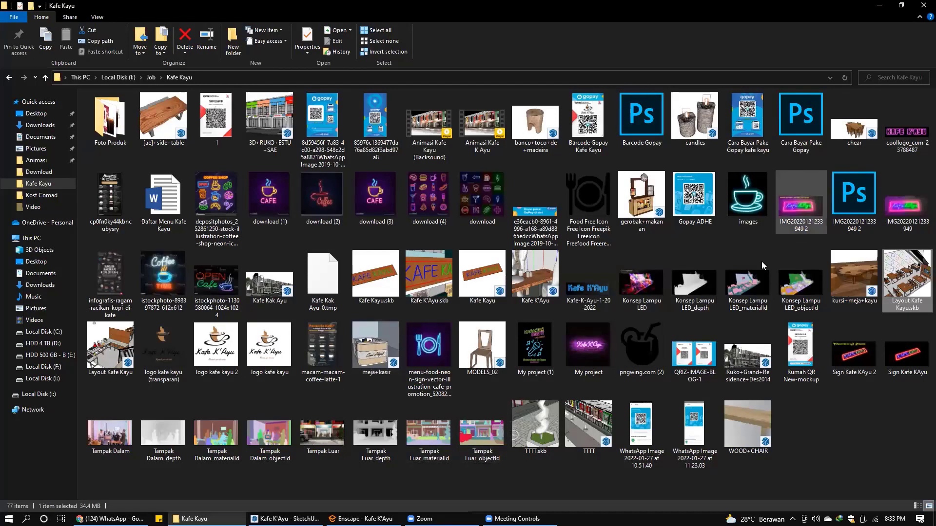
pyautogui.click(890, 80)
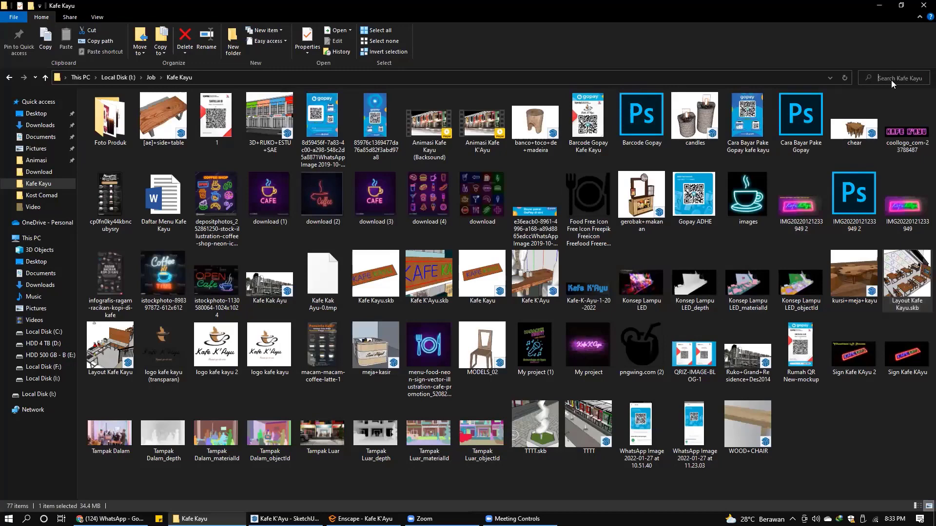
pyautogui.write('latihan')
pyautogui.press('Tab')
pyautogui.press('Return')
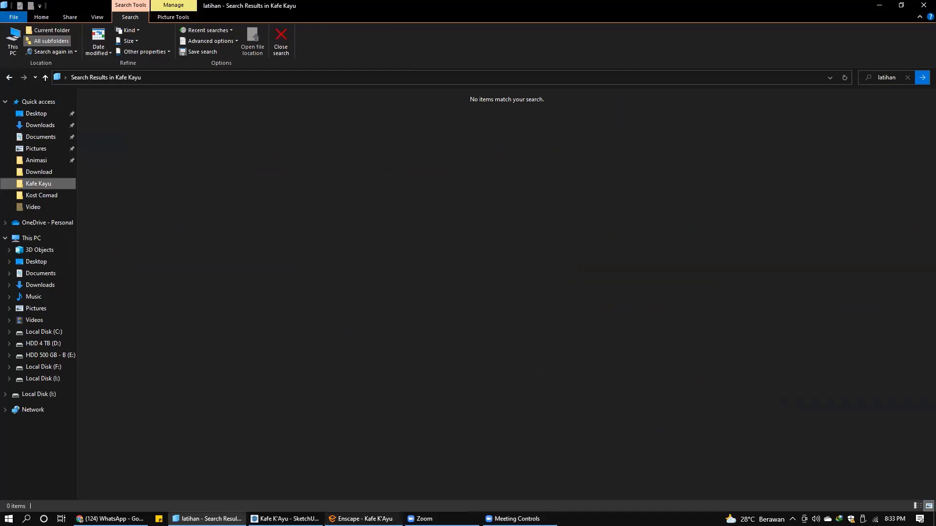
pyautogui.click(361, 519)
pyautogui.hotkey('alt', 'Tab')
pyautogui.click(9, 77)
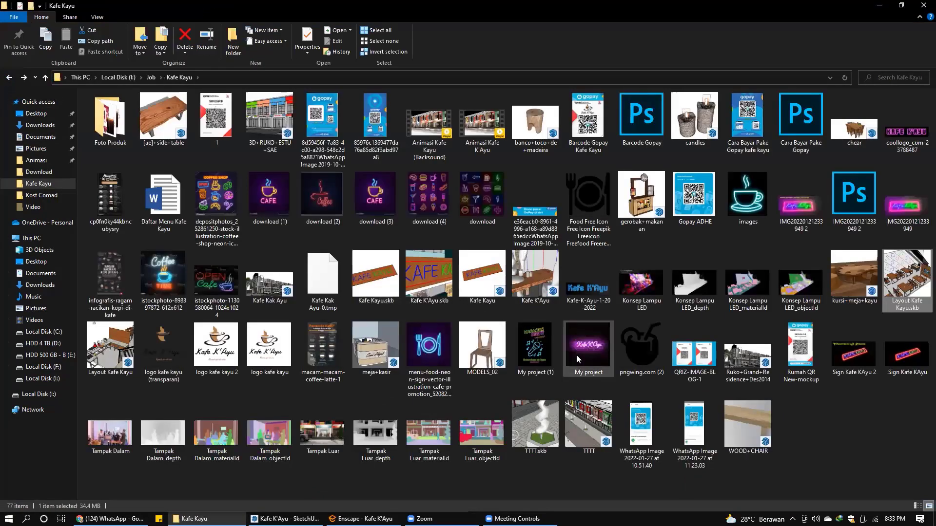
pyautogui.click(361, 519)
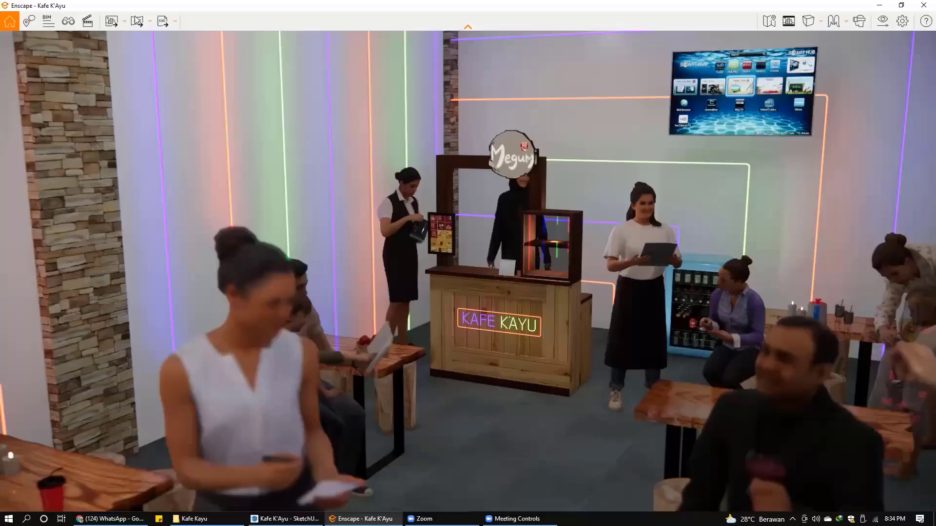
pyautogui.click(110, 22)
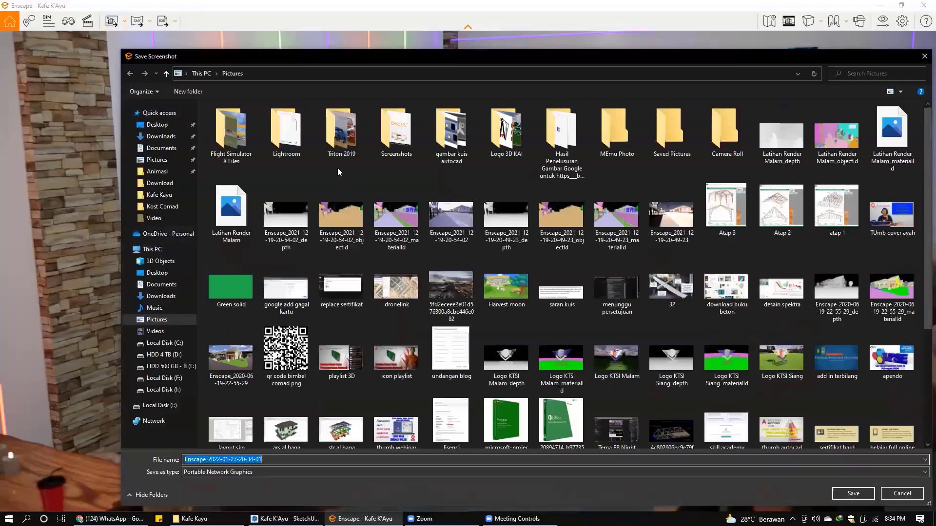
pyautogui.click(902, 493)
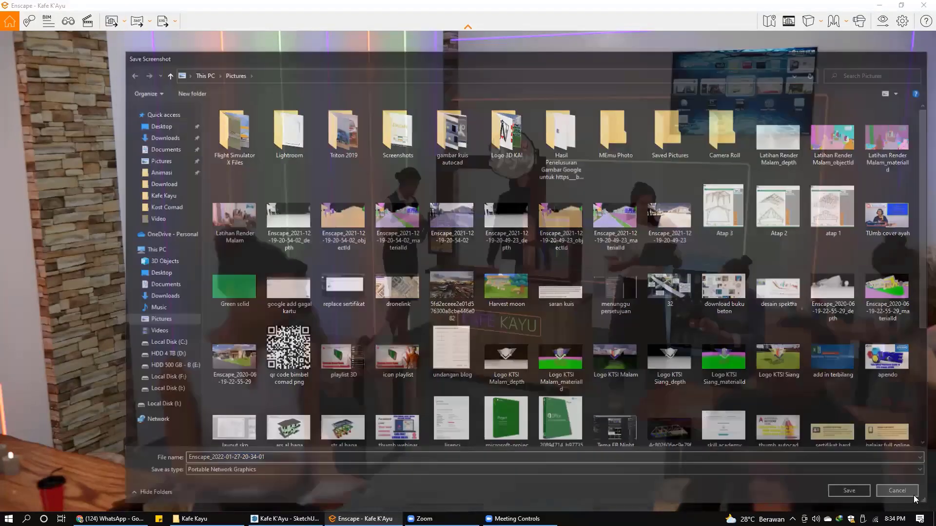
pyautogui.click(194, 518)
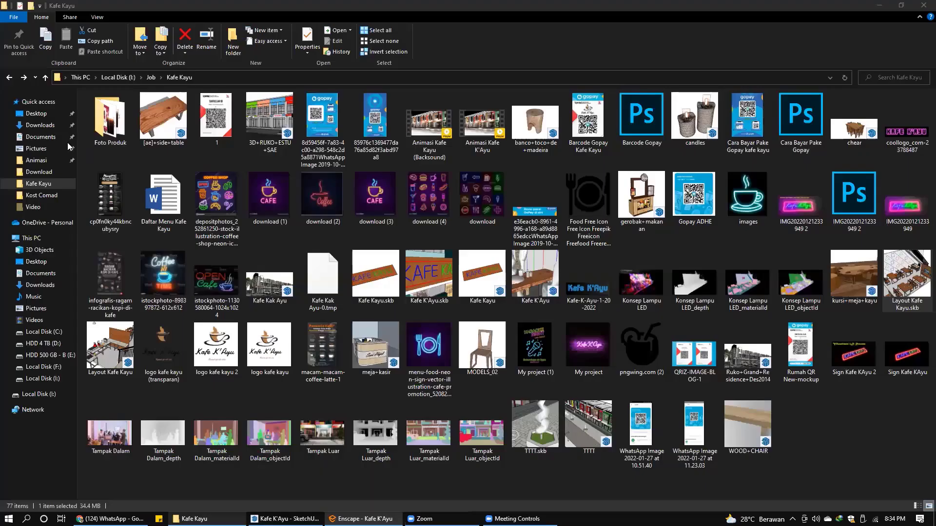
# Open Latihan Render Malam.png from the Pictures folder
pyautogui.click(44, 149)
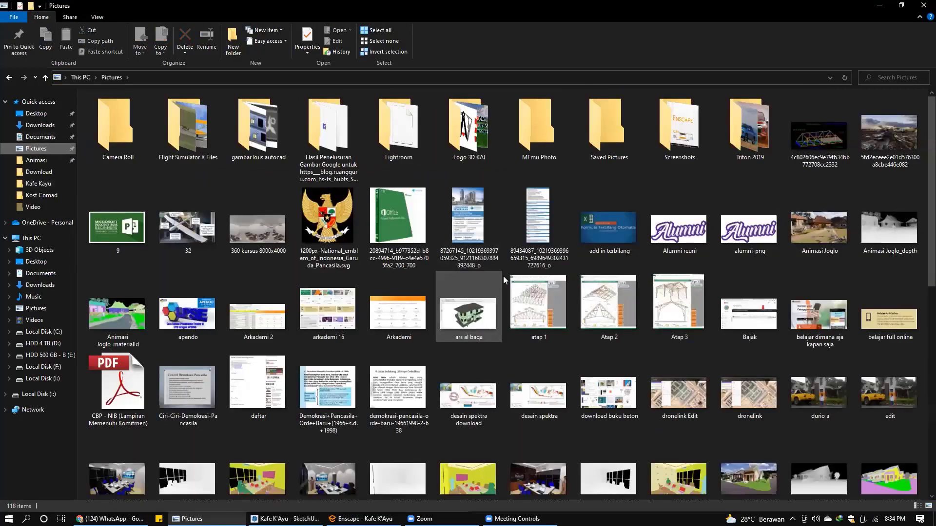
pyautogui.write('la')
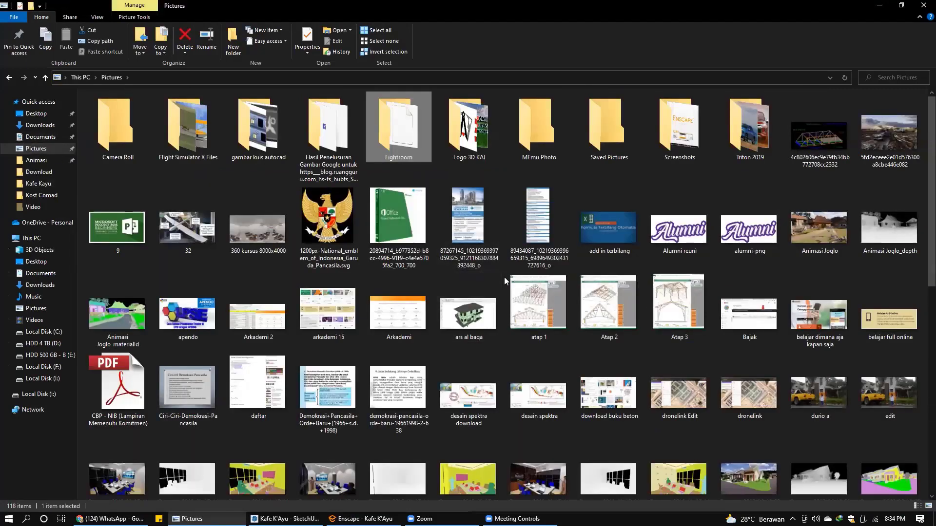
pyautogui.write('t')
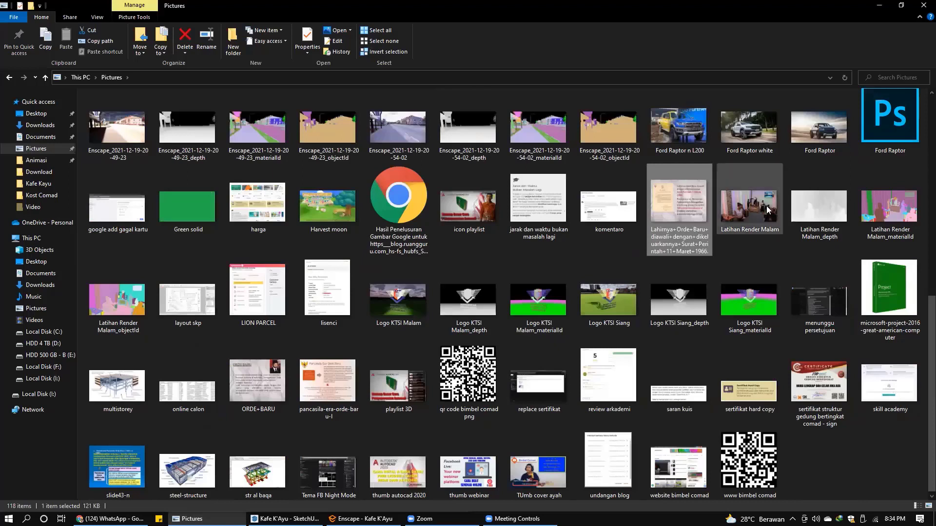
pyautogui.press('Return')
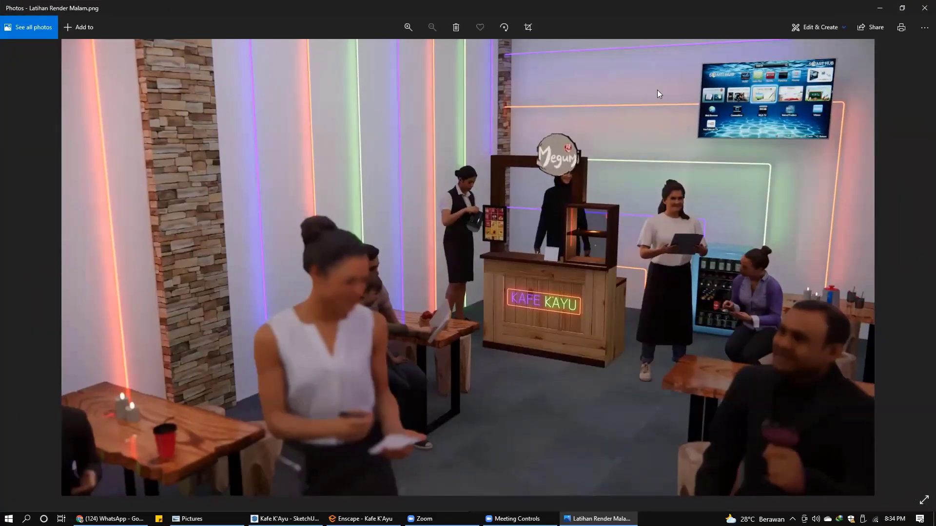
# Zoom and pan the saved Latihan Render Malam photo, then return to the live Enscape render
pyautogui.scroll(2, 677, 123)
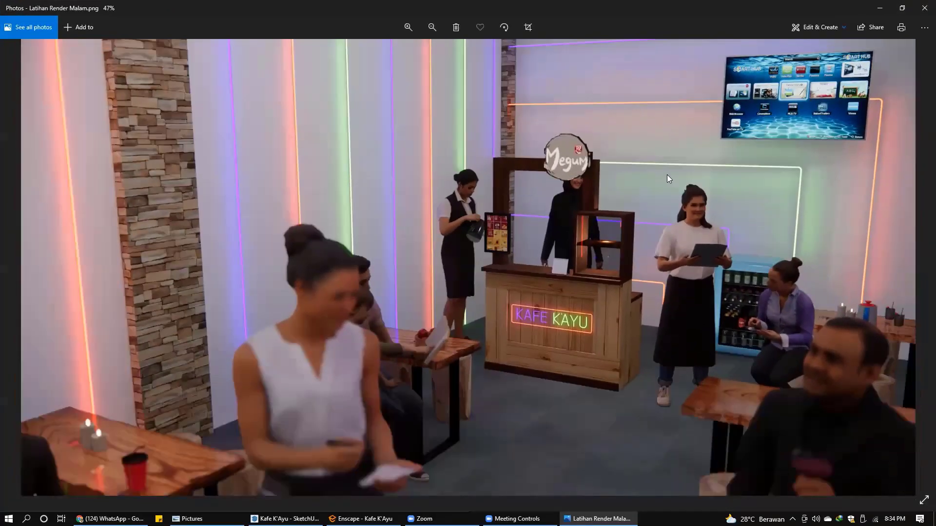
pyautogui.moveTo(659, 240); pyautogui.dragTo(639, 221)
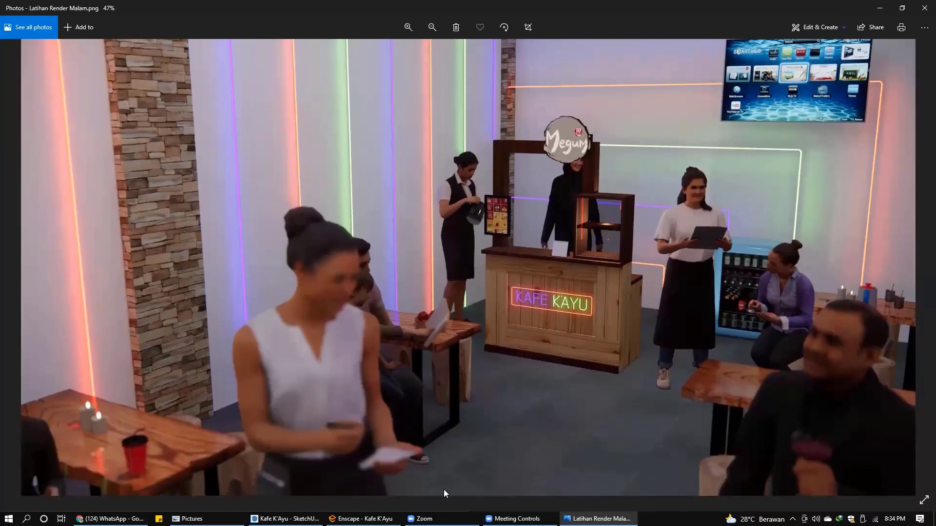
pyautogui.click(361, 519)
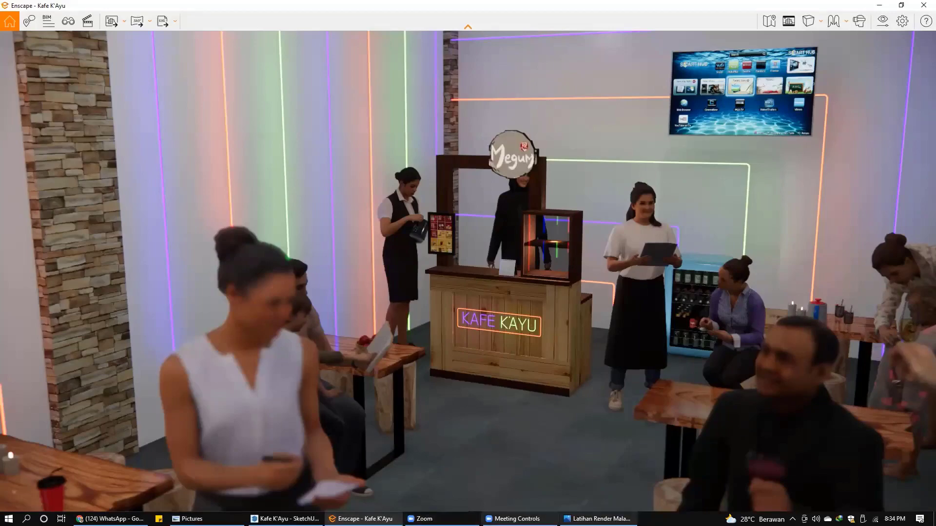
# Compare the Latihan Render Malam photo with Enscape, then bring up SketchUp facing the teal wall
pyautogui.click(597, 518)
pyautogui.hotkey('alt', 'Tab')
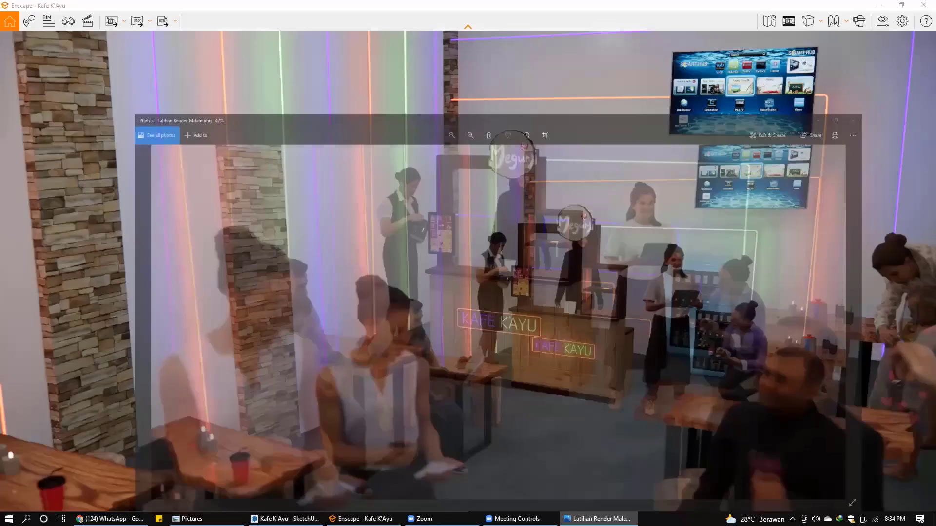
pyautogui.hotkey('alt', 'Tab')
pyautogui.hotkey('alt', 'Tab')
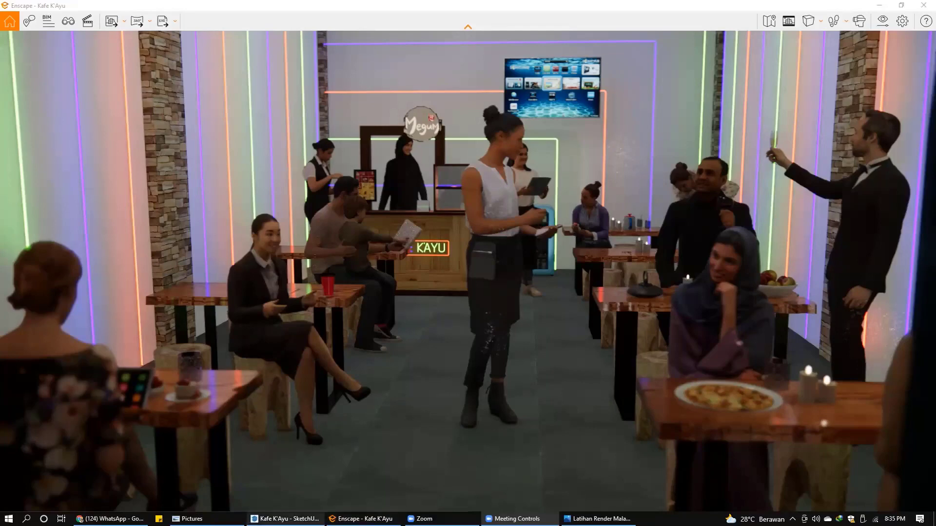
pyautogui.click(285, 519)
pyautogui.moveTo(247, 251)
pyautogui.mouseDown(button='middle')
pyautogui.moveTo(208, 347)
pyautogui.moveTo(149, 226)
pyautogui.mouseUp(button='middle')
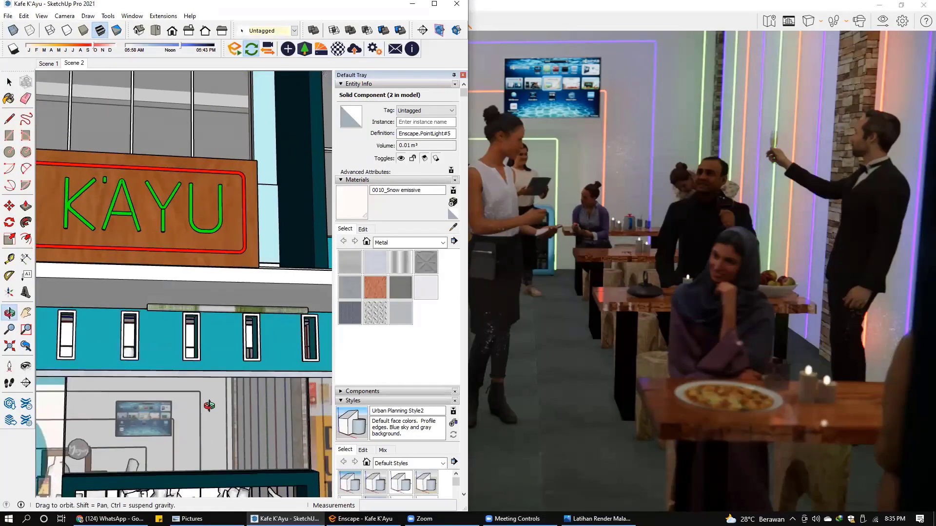
# Zoom in and out on the KAFE K'AYU sign wall, viewing it obliquely
pyautogui.scroll(2, 149, 226)
pyautogui.scroll(2, 135, 314)
pyautogui.scroll(3, 161, 302)
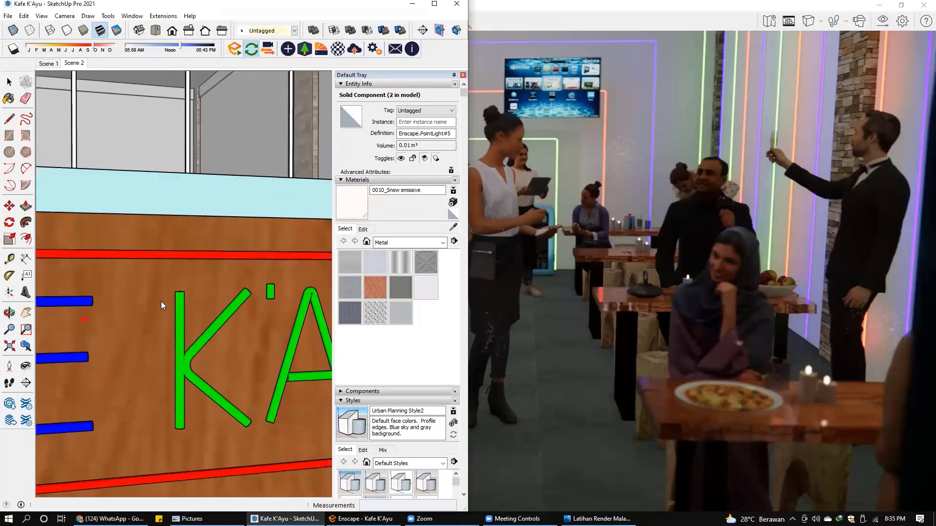
pyautogui.scroll(2, 162, 334)
pyautogui.moveTo(162, 334); pyautogui.dragTo(172, 422, button='middle')
pyautogui.scroll(2, 176, 293)
pyautogui.scroll(2, 176, 302)
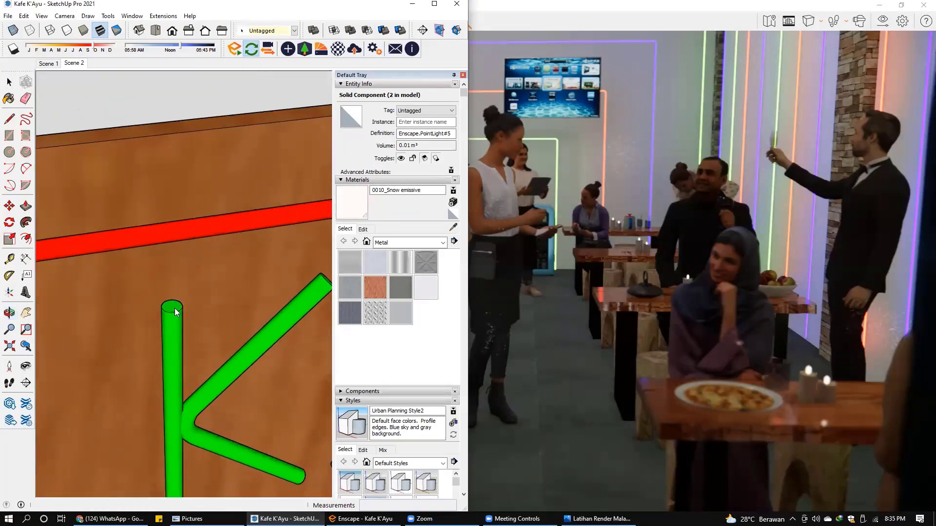
pyautogui.scroll(2, 176, 312)
pyautogui.scroll(-3, 177, 312)
pyautogui.scroll(-2, 182, 322)
pyautogui.scroll(-2, 182, 312)
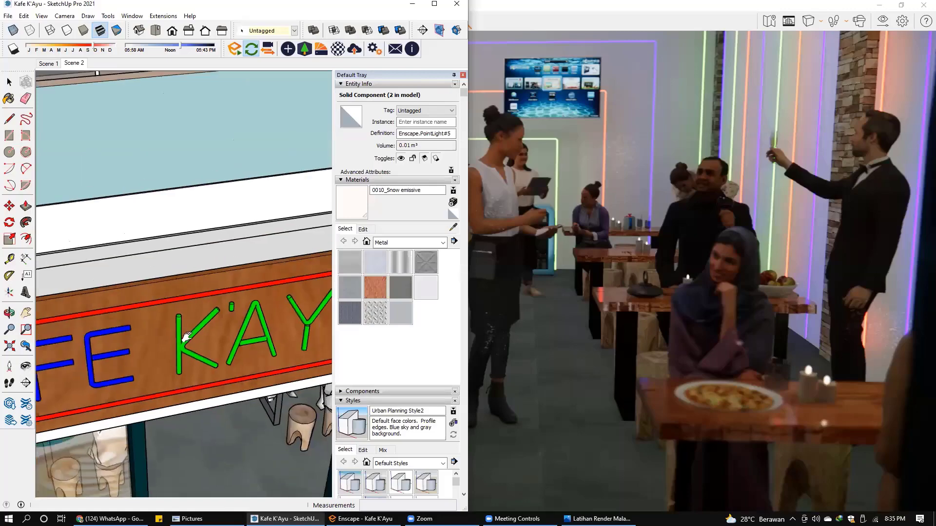
pyautogui.scroll(-1, 180, 298)
pyautogui.scroll(-1, 180, 299)
pyautogui.scroll(-2, 211, 295)
pyautogui.scroll(-3, 211, 294)
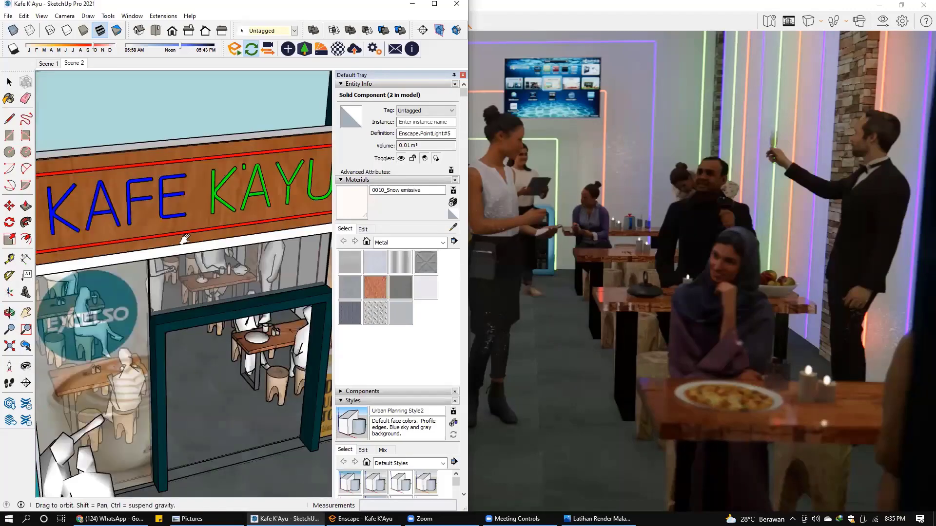
pyautogui.scroll(3, 186, 226)
# Turn toward the doorway, select the RUKO building, and move the view into the café dining area
pyautogui.moveTo(186, 226)
pyautogui.mouseDown(button='middle')
pyautogui.moveTo(190, 273)
pyautogui.moveTo(117, 276)
pyautogui.mouseUp(button='middle')
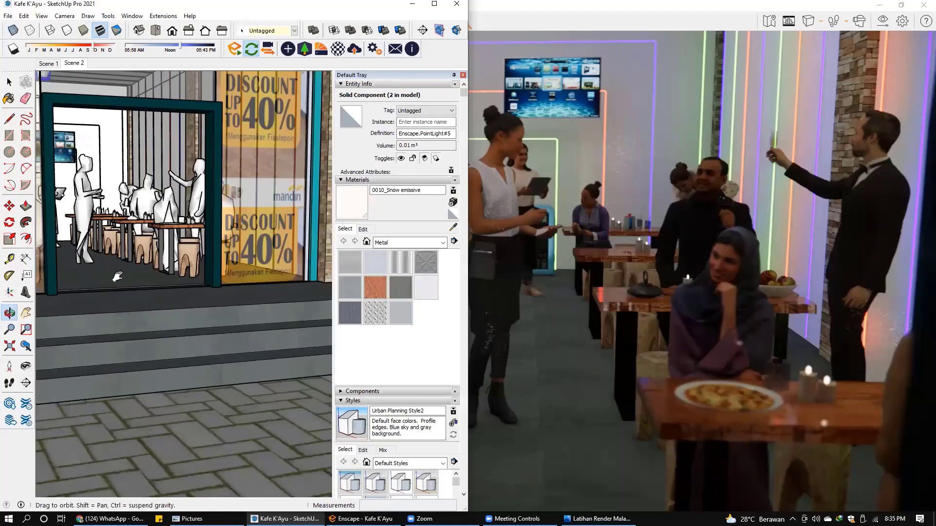
pyautogui.scroll(3, 161, 293)
pyautogui.scroll(3, 205, 273)
pyautogui.scroll(3, 218, 265)
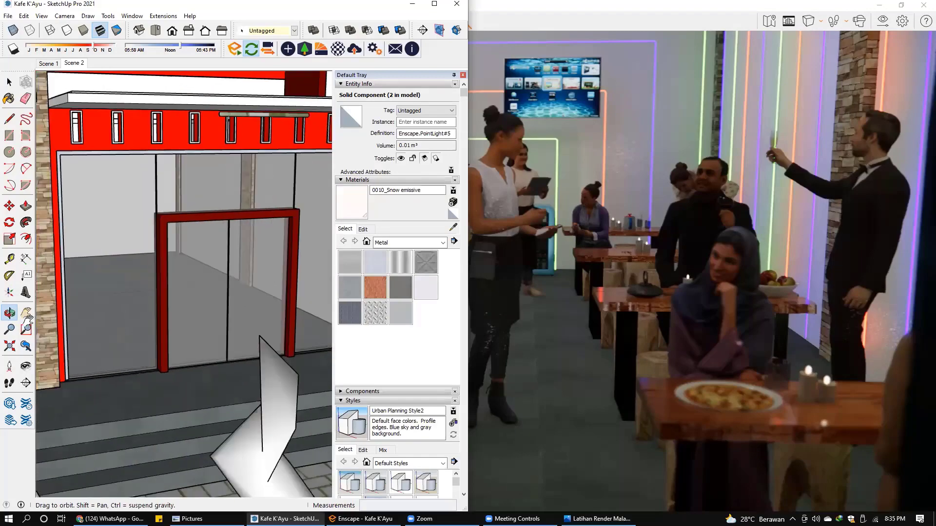
pyautogui.scroll(2, 219, 265)
pyautogui.click(218, 263)
pyautogui.scroll(-2, 218, 264)
pyautogui.moveTo(218, 263)
pyautogui.mouseDown(button='middle')
pyautogui.moveTo(379, 387)
pyautogui.moveTo(259, 322)
pyautogui.mouseUp(button='middle')
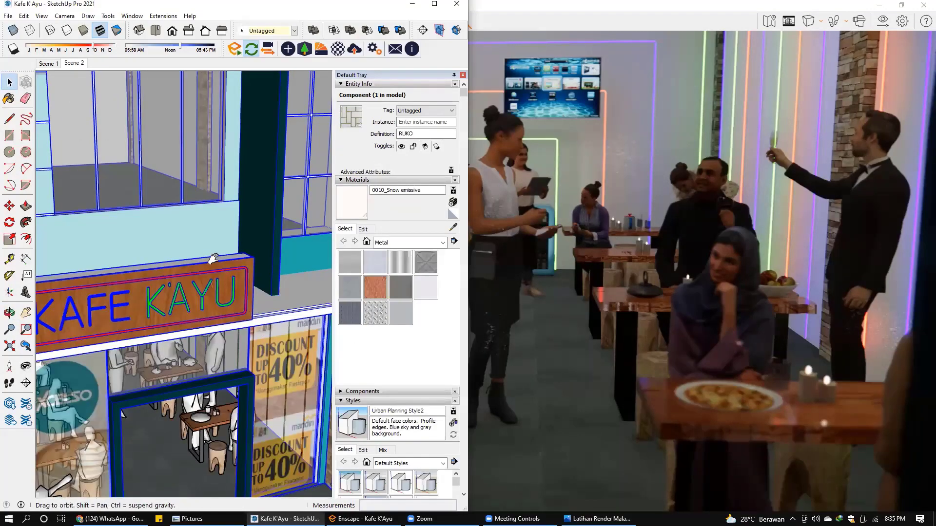
pyautogui.moveTo(213, 259); pyautogui.dragTo(165, 329, button='middle')
pyautogui.scroll(5, 165, 329)
pyautogui.scroll(3, 131, 405)
pyautogui.moveTo(131, 404)
pyautogui.mouseDown(button='middle')
pyautogui.moveTo(165, 372)
pyautogui.moveTo(131, 371)
pyautogui.mouseUp(button='middle')
# Draw a short straight line on the café floor
pyautogui.press('l')
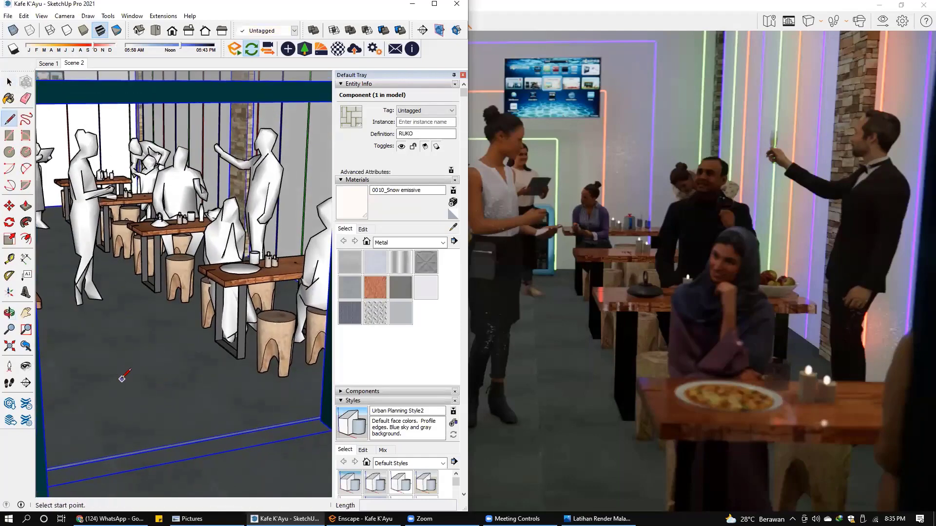
pyautogui.click(106, 374)
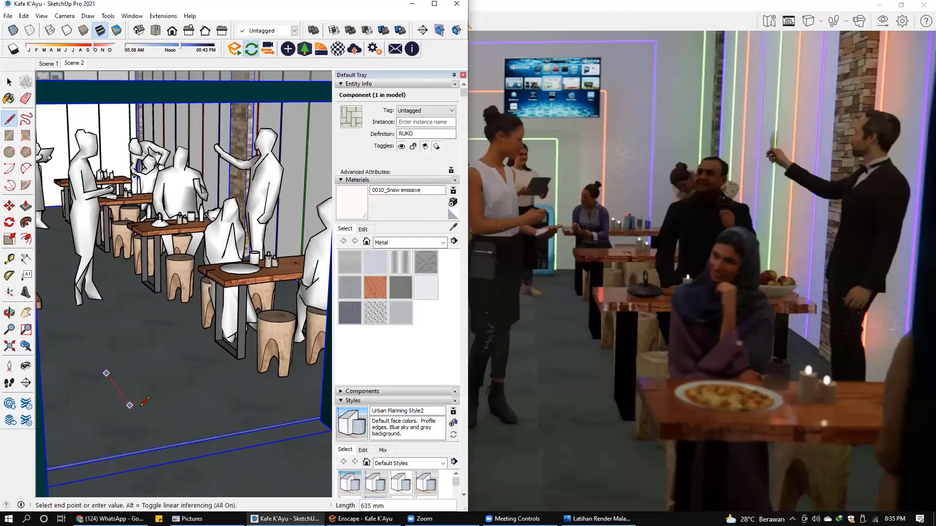
pyautogui.click(134, 411)
pyautogui.press('space')
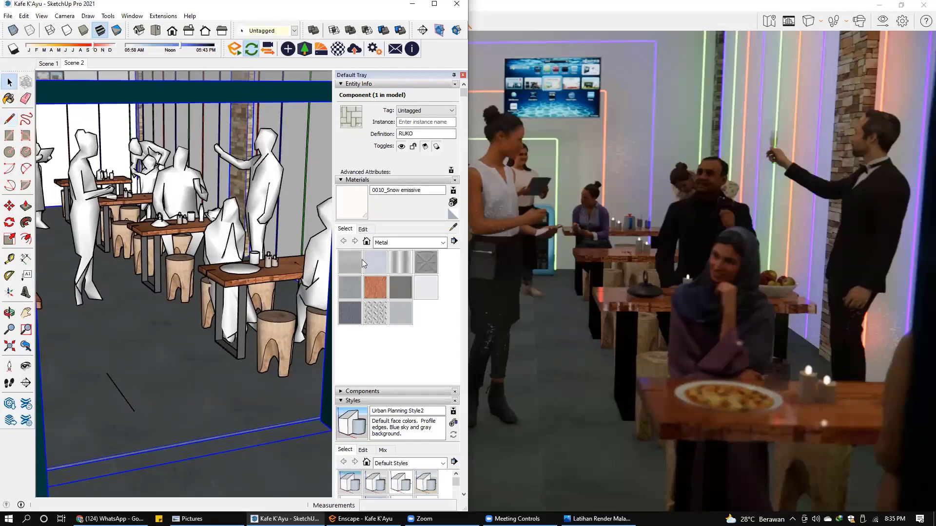
# Draw two lines forming the arrowhead's sides beside the first floor line
pyautogui.moveTo(234, 342); pyautogui.dragTo(195, 381, button='middle')
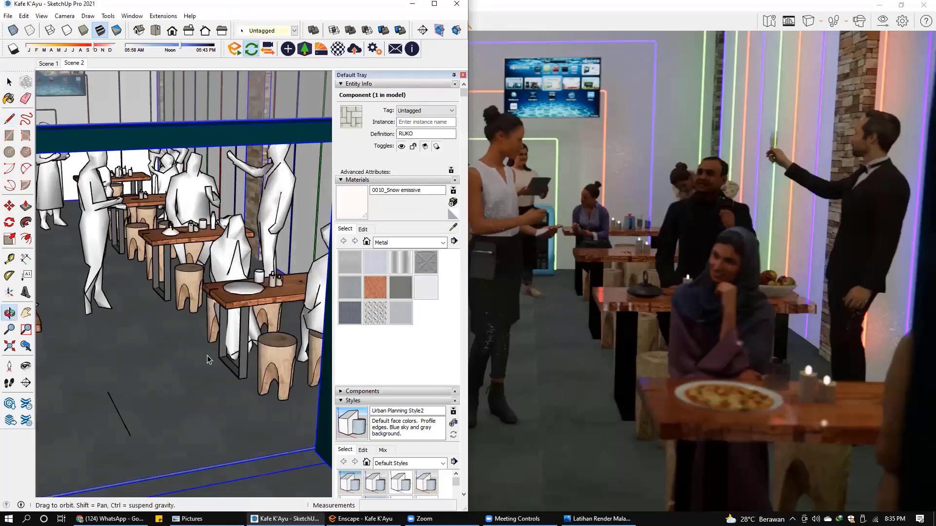
pyautogui.scroll(2, 194, 381)
pyautogui.press('l')
pyautogui.moveTo(119, 400); pyautogui.dragTo(153, 373, button='middle')
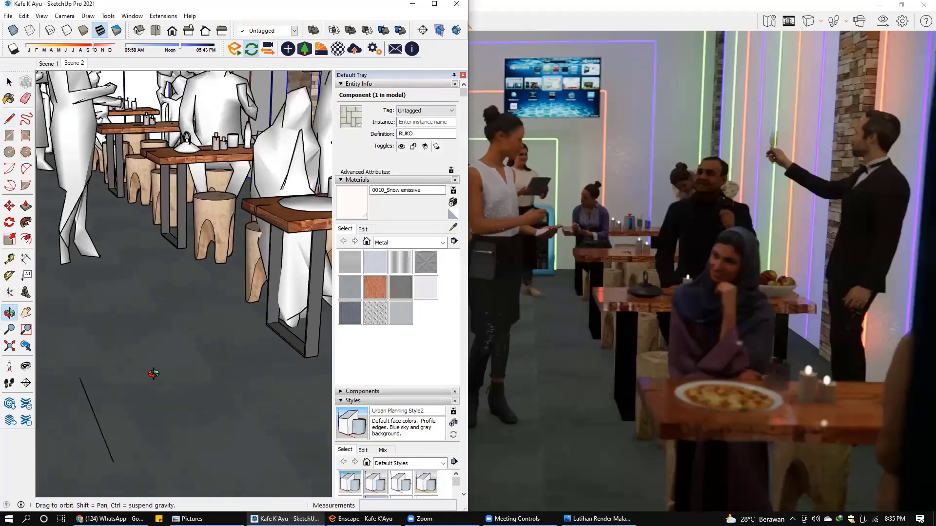
pyautogui.click(152, 366)
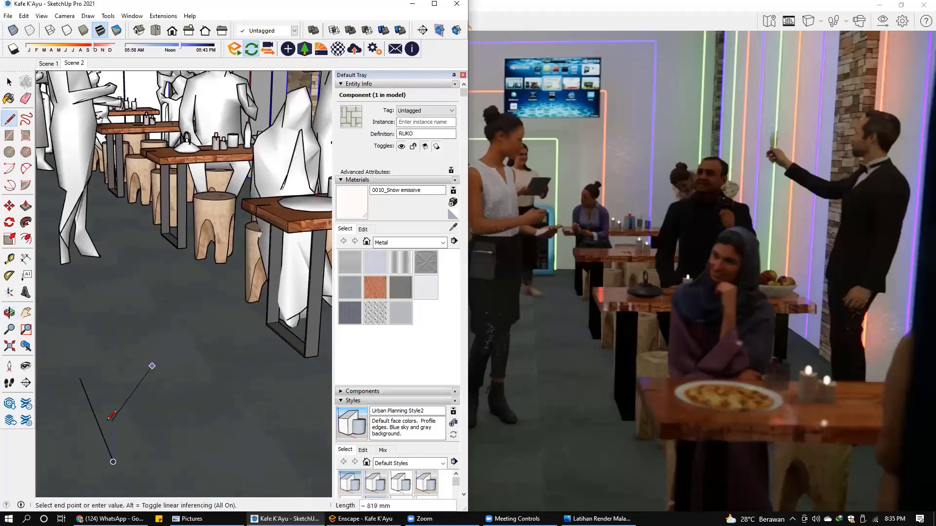
pyautogui.scroll(2, 106, 413)
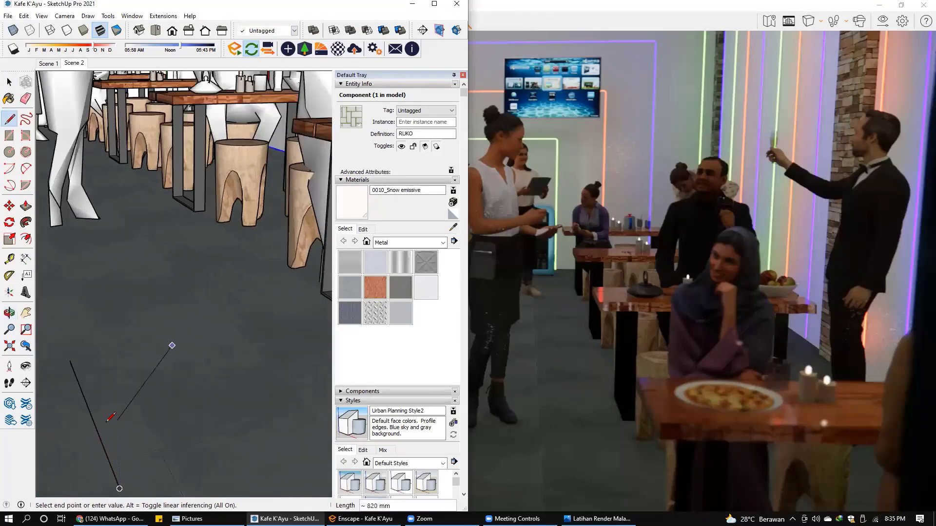
pyautogui.moveTo(103, 410); pyautogui.dragTo(98, 379, button='middle')
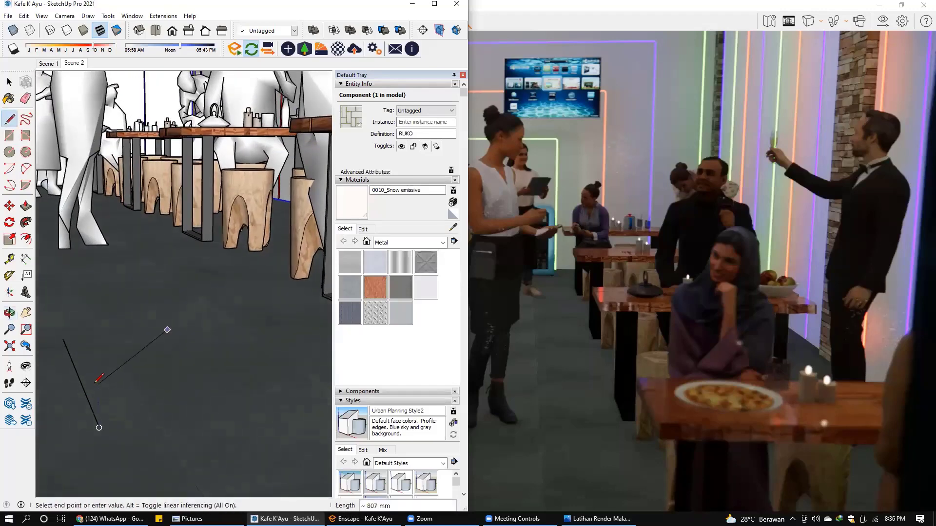
pyautogui.click(98, 377)
pyautogui.click(218, 406)
pyautogui.press('space')
pyautogui.moveTo(181, 389)
pyautogui.mouseDown(button='middle')
pyautogui.moveTo(147, 380)
pyautogui.moveTo(130, 422)
pyautogui.moveTo(175, 368)
pyautogui.moveTo(184, 317)
pyautogui.moveTo(186, 348)
pyautogui.moveTo(171, 359)
pyautogui.mouseUp(button='middle')
# Erase the misdrawn arrowhead edges and redraw the V's upper and lower sides to the shaft
pyautogui.press('e')
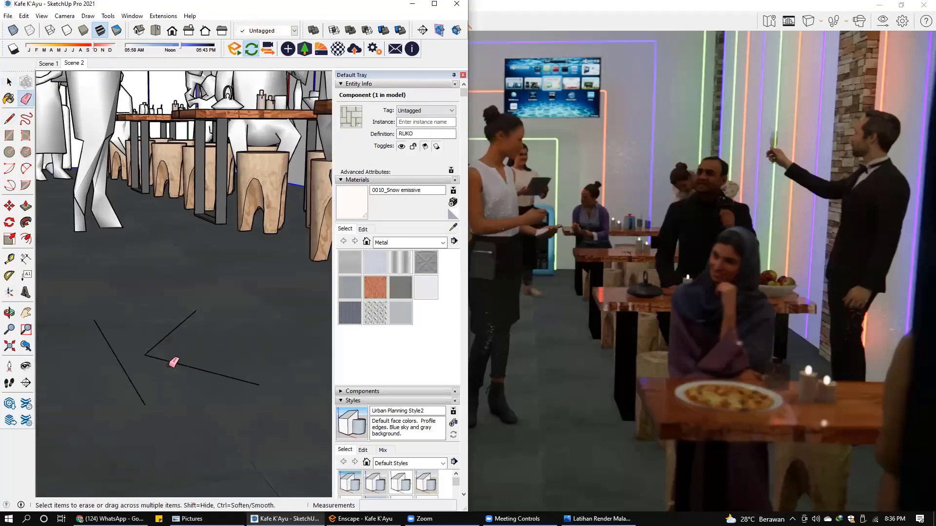
pyautogui.moveTo(171, 360); pyautogui.dragTo(167, 334)
pyautogui.moveTo(172, 359)
pyautogui.mouseDown(button='middle')
pyautogui.moveTo(176, 376)
pyautogui.moveTo(168, 328)
pyautogui.mouseUp(button='middle')
pyautogui.press('l')
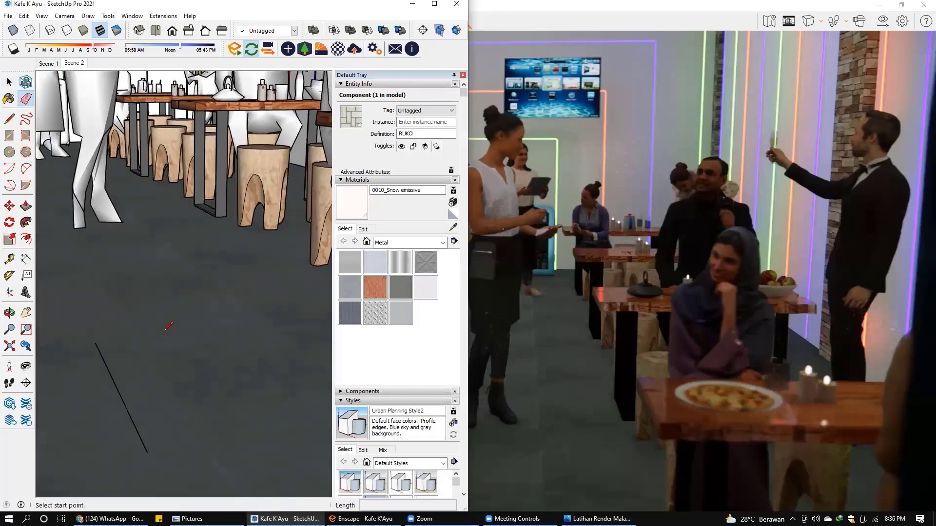
pyautogui.click(177, 331)
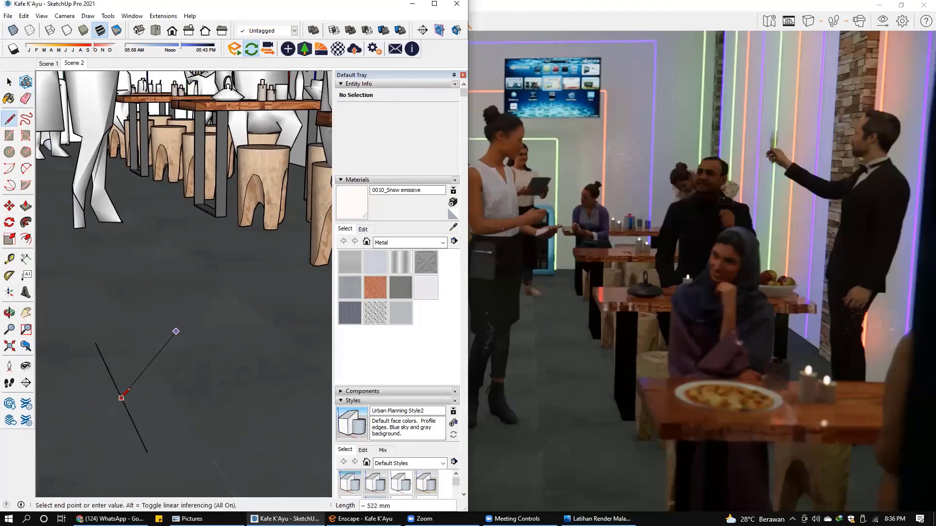
pyautogui.click(122, 398)
pyautogui.click(242, 420)
pyautogui.press('space')
# Copy the two arrowhead edges slightly offset and erase the original edges
pyautogui.keyDown('shift'); pyautogui.click(146, 373); pyautogui.keyUp('shift')
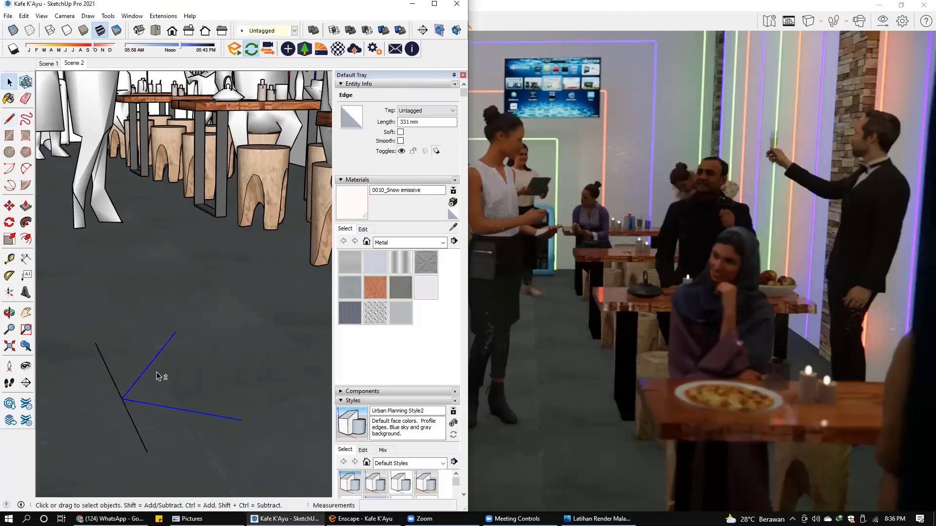
pyautogui.moveTo(159, 377); pyautogui.dragTo(173, 377, button='middle')
pyautogui.press('m')
pyautogui.click(173, 376)
pyautogui.press('ctrl')
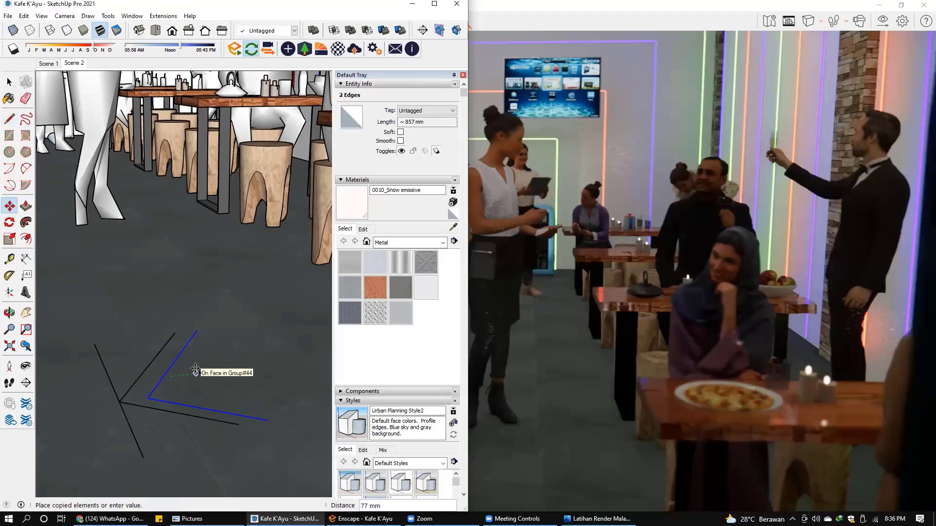
pyautogui.click(195, 370)
pyautogui.press('e')
pyautogui.moveTo(140, 402); pyautogui.dragTo(137, 380)
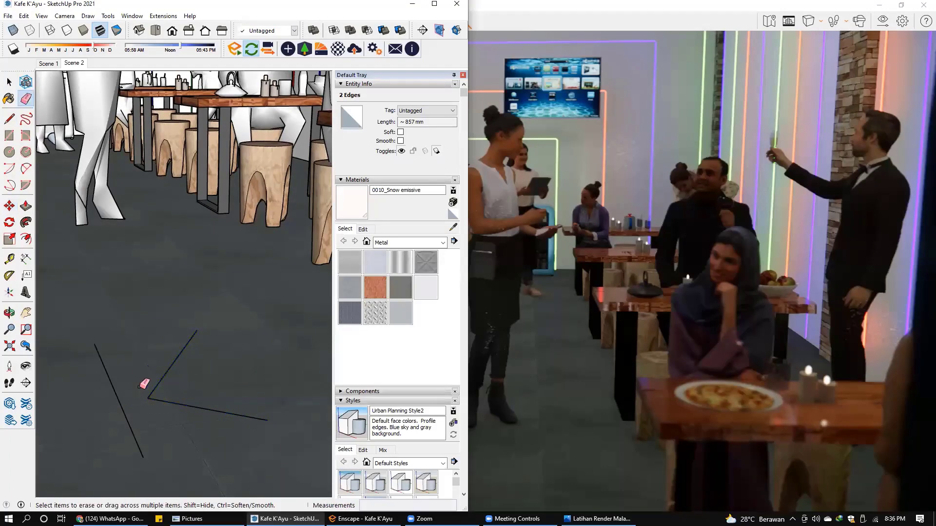
# Round off the arrowhead's tip with a 2 Point Arc
pyautogui.moveTo(145, 385)
pyautogui.mouseDown(button='middle')
pyautogui.moveTo(140, 395)
pyautogui.moveTo(117, 369)
pyautogui.moveTo(101, 390)
pyautogui.moveTo(109, 402)
pyautogui.moveTo(146, 402)
pyautogui.mouseUp(button='middle')
pyautogui.press('a')
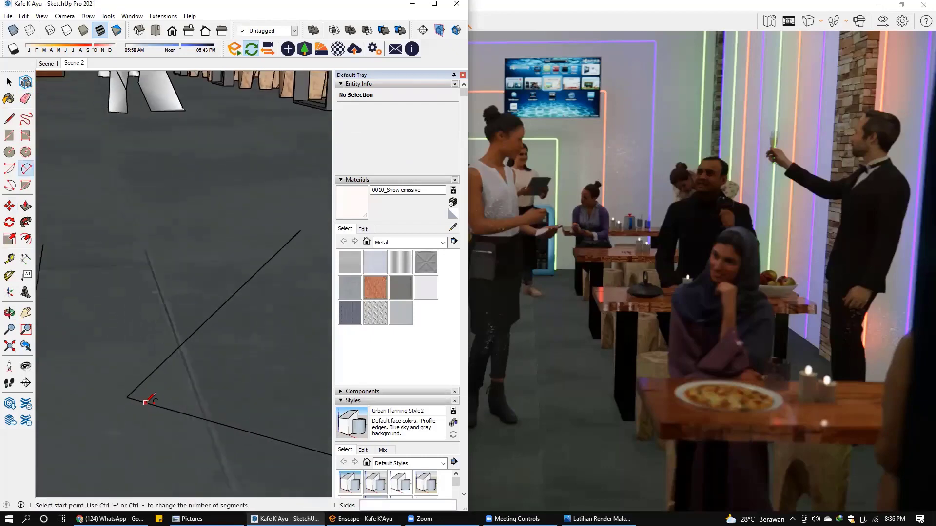
pyautogui.click(147, 403)
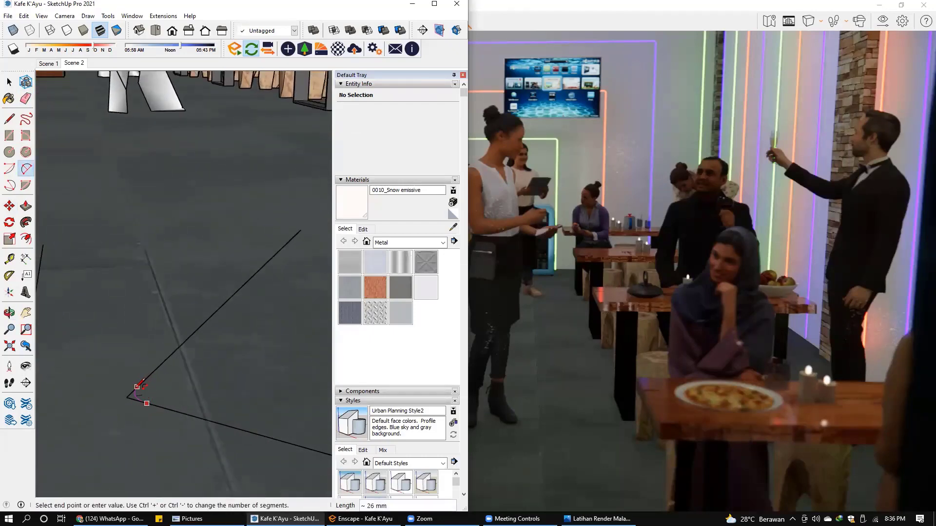
pyautogui.doubleClick(139, 385)
pyautogui.moveTo(140, 385); pyautogui.dragTo(166, 395, button='middle')
pyautogui.press('space')
# Select the whole rounded arrowhead and nudge it slightly into place
pyautogui.tripleClick(162, 399)
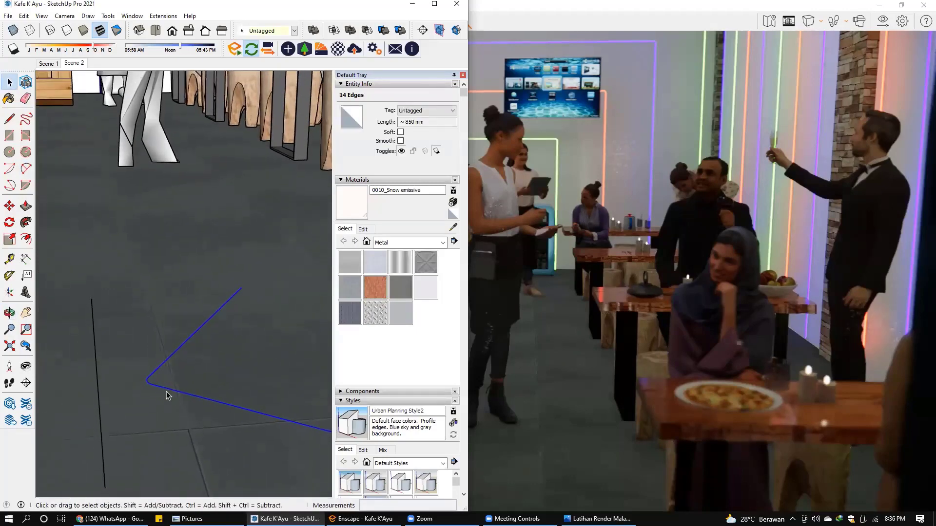
pyautogui.press('m')
pyautogui.click(197, 412)
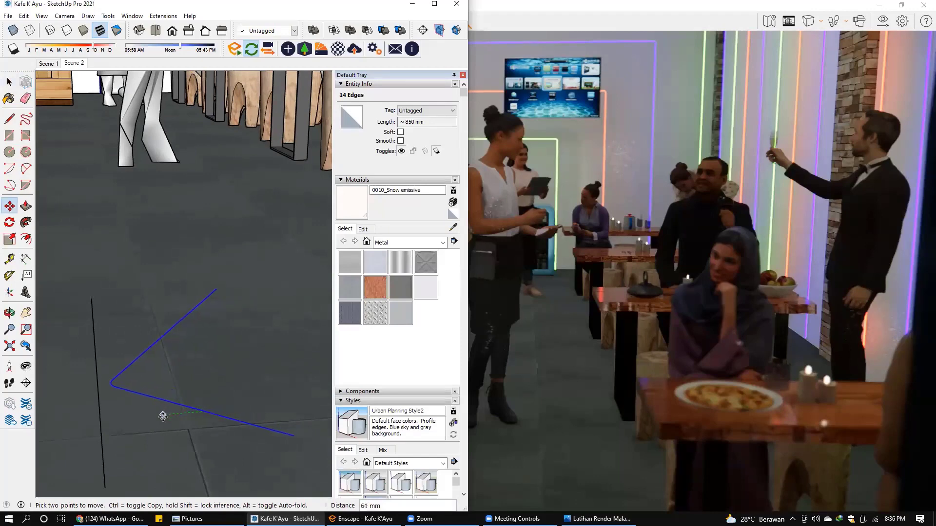
pyautogui.press('space')
pyautogui.moveTo(163, 416)
pyautogui.mouseDown(button='middle')
pyautogui.moveTo(104, 431)
pyautogui.moveTo(125, 440)
pyautogui.mouseUp(button='middle')
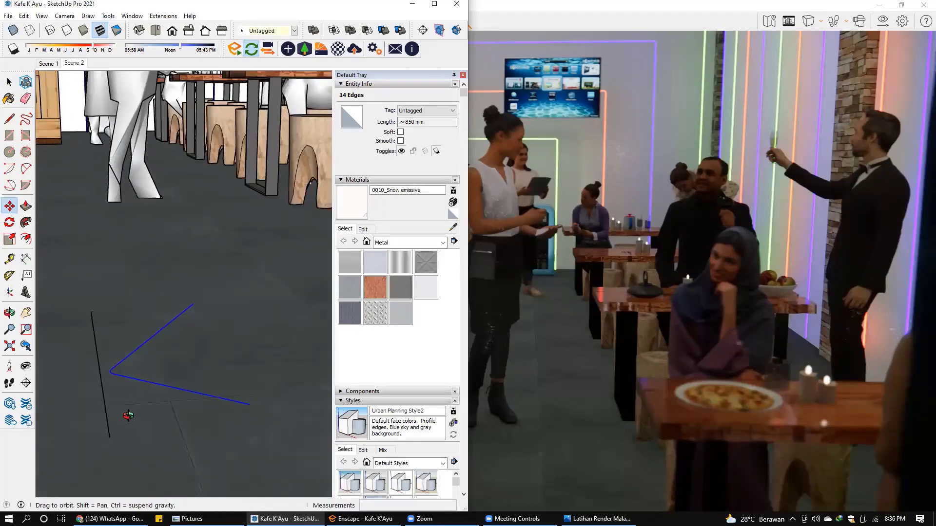
pyautogui.press('c')
pyautogui.scroll(1, 128, 437)
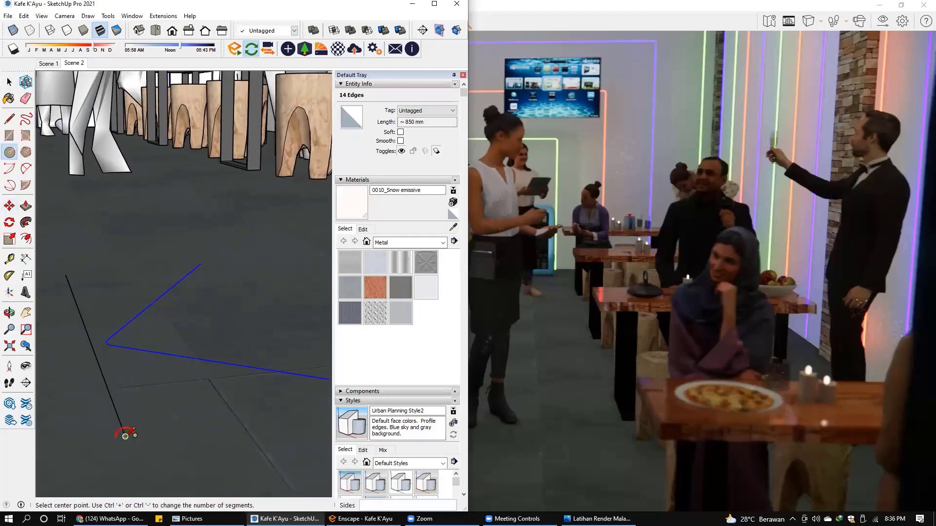
pyautogui.click(130, 432)
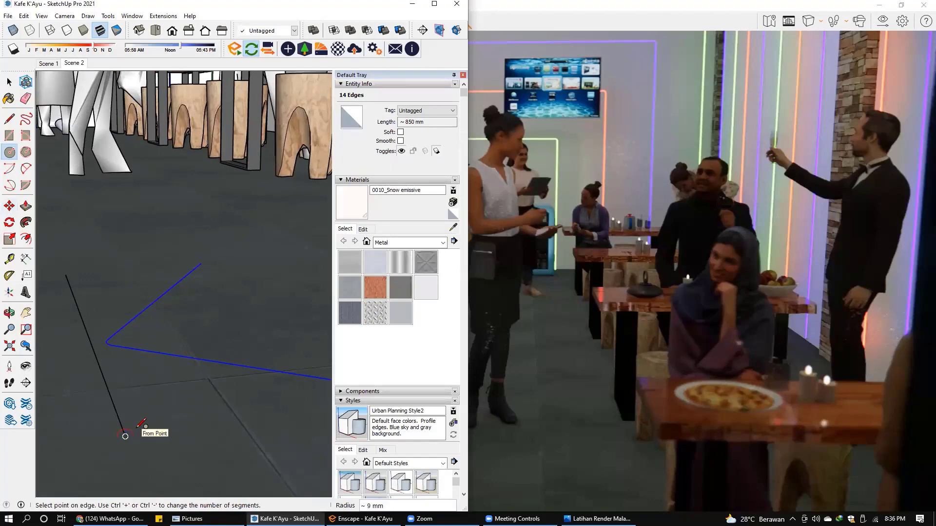
pyautogui.press('Return')
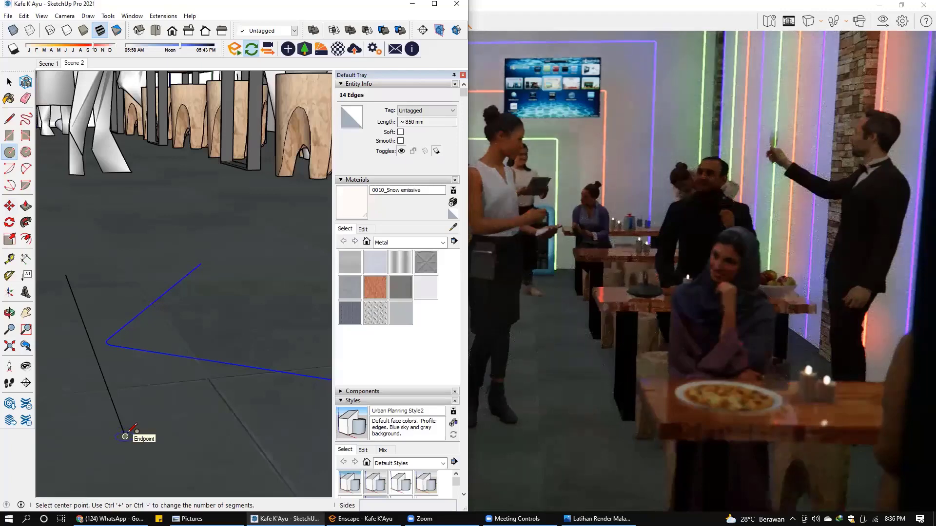
pyautogui.click(126, 436)
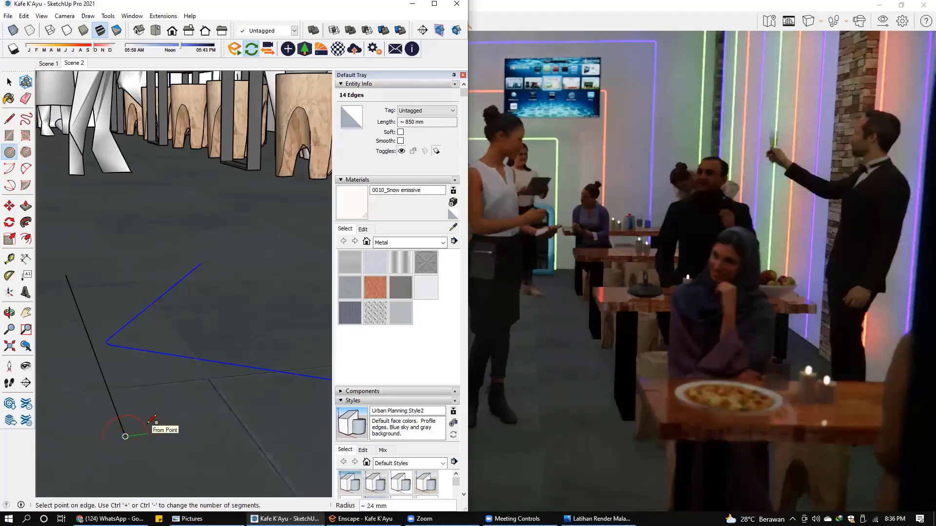
pyautogui.press('Escape')
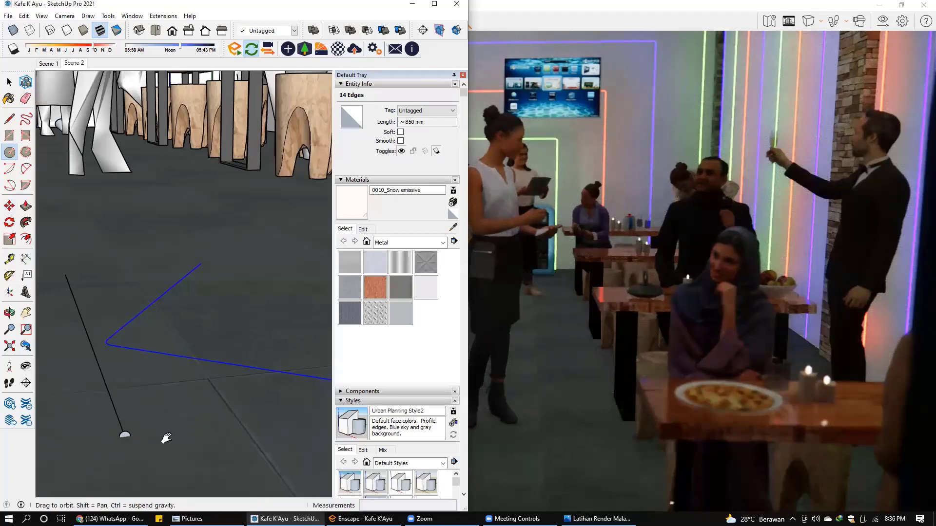
pyautogui.moveTo(164, 436); pyautogui.dragTo(253, 386, button='middle')
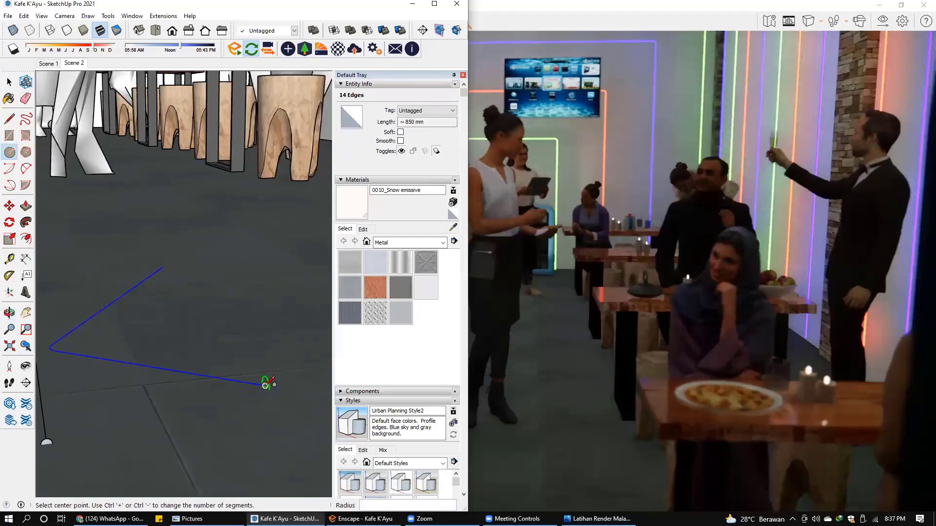
pyautogui.click(265, 386)
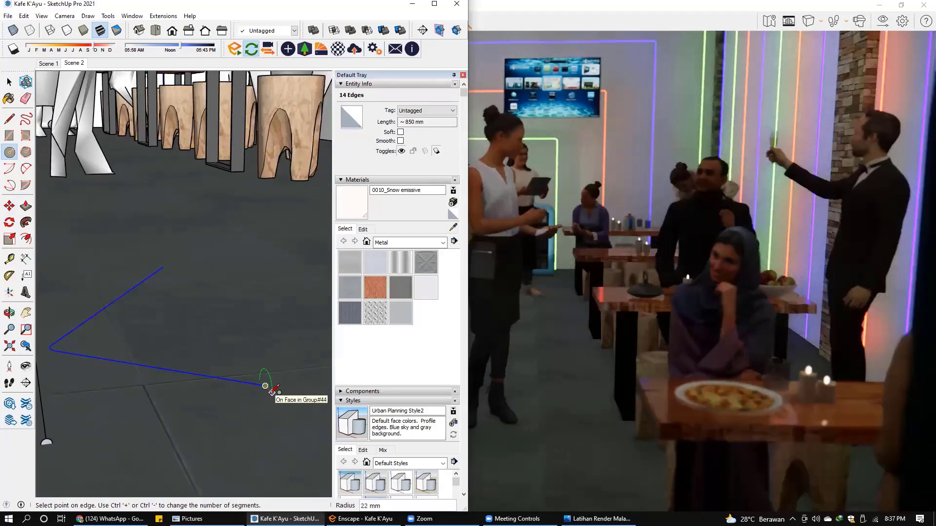
pyautogui.moveTo(265, 386); pyautogui.dragTo(203, 385, button='middle')
pyautogui.press('space')
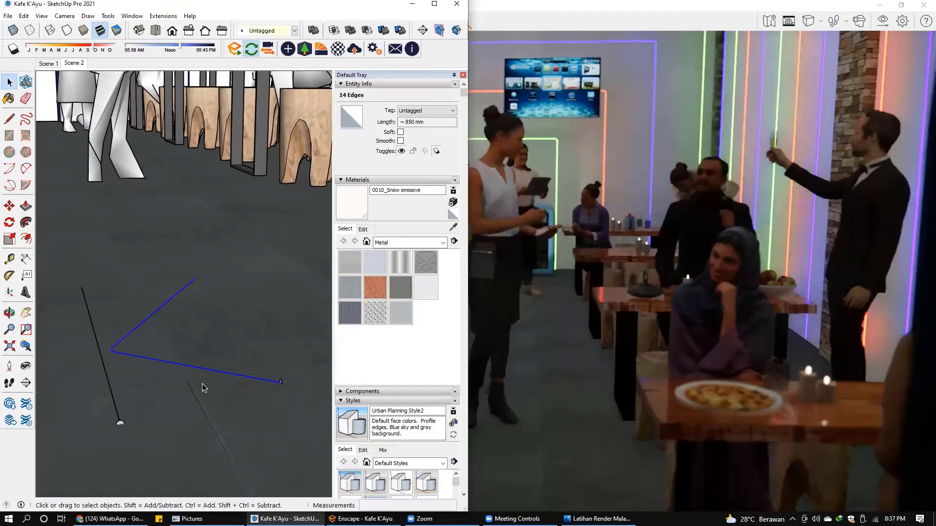
pyautogui.click(206, 373)
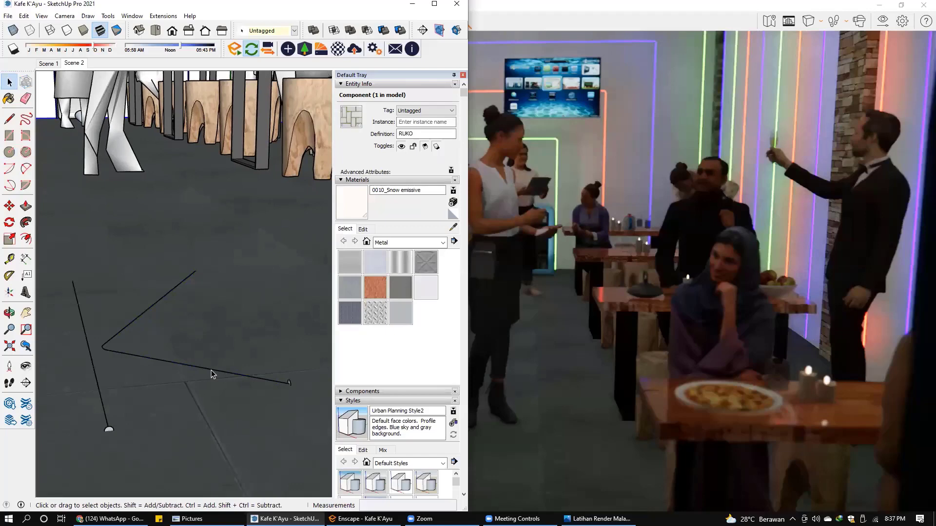
pyautogui.tripleClick(212, 374)
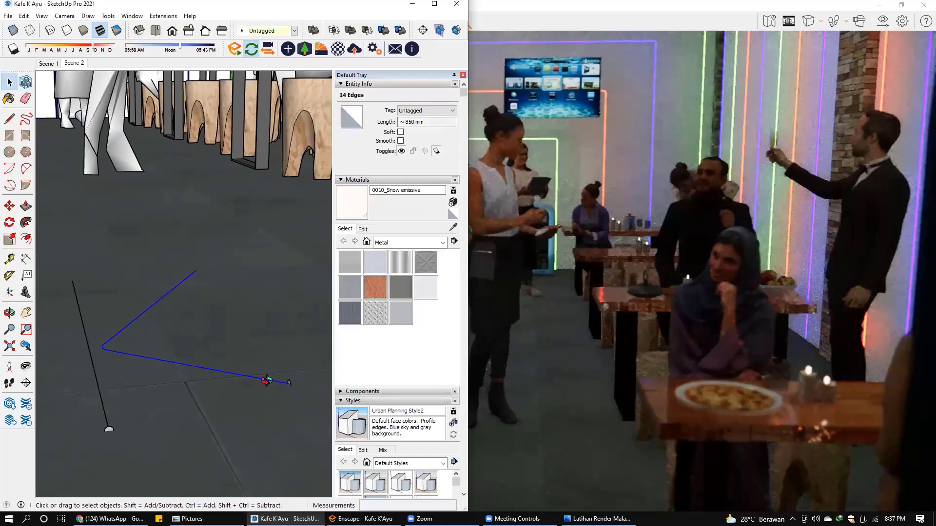
pyautogui.scroll(1, 266, 381)
pyautogui.scroll(2, 273, 385)
pyautogui.scroll(1, 287, 385)
pyautogui.scroll(1, 263, 380)
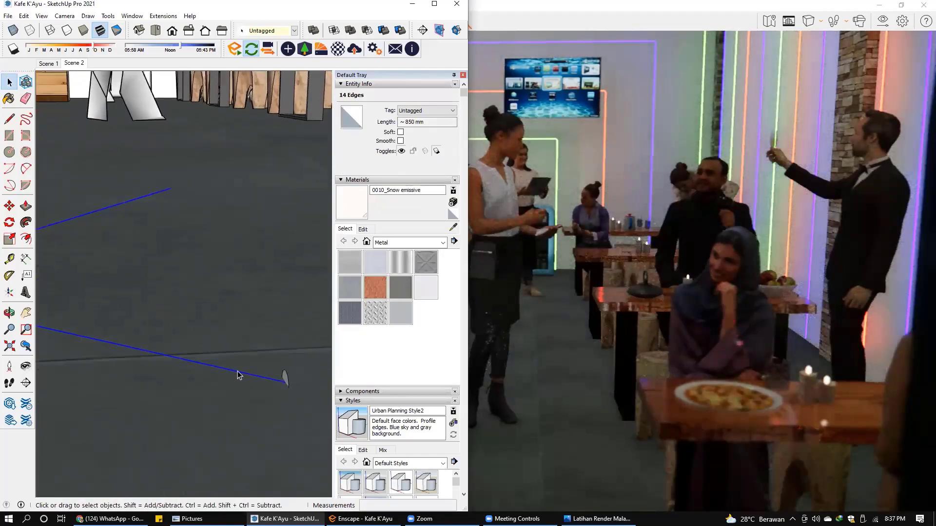
pyautogui.moveTo(237, 374)
pyautogui.mouseDown(button='middle')
pyautogui.moveTo(328, 411)
pyautogui.moveTo(193, 386)
pyautogui.mouseUp(button='middle')
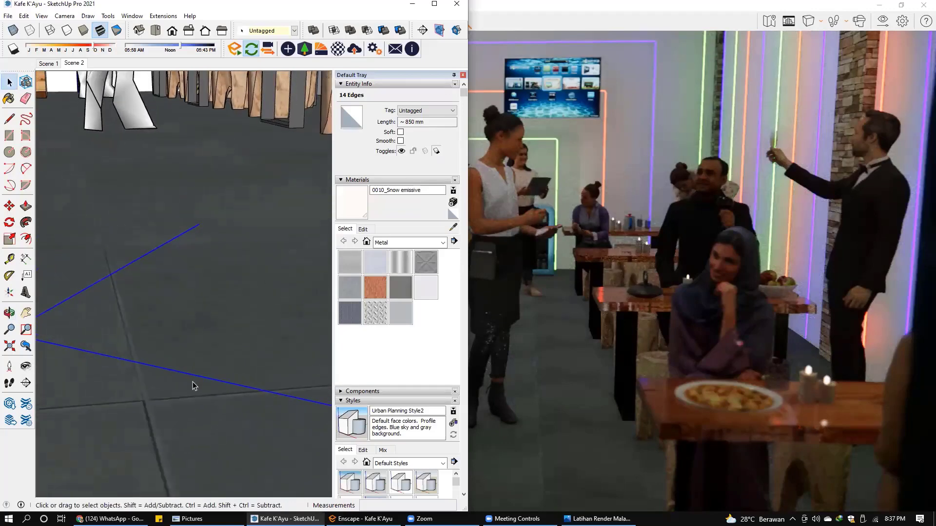
pyautogui.click(193, 377)
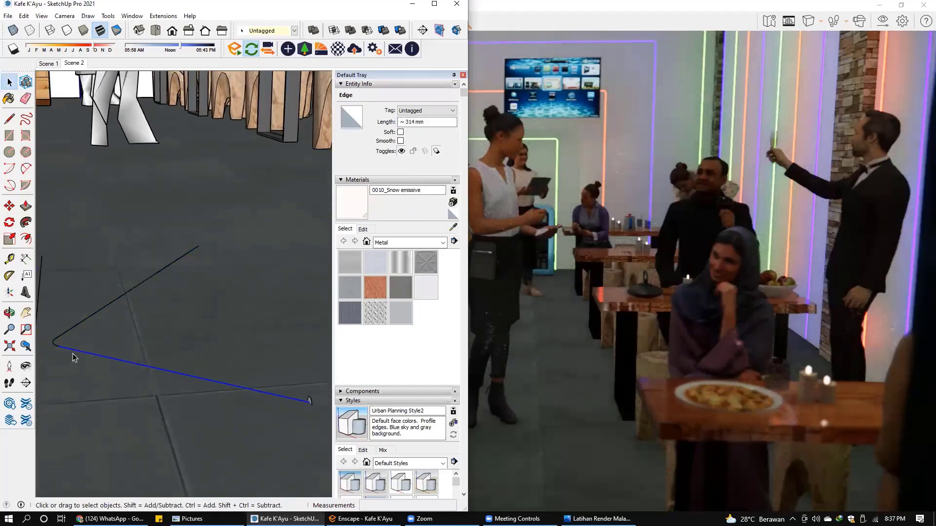
# Sweep the circle profile along the selected arrow lines with Follow Me to form tubes
pyautogui.tripleClick(53, 345)
pyautogui.moveTo(180, 372); pyautogui.dragTo(180, 373, button='middle')
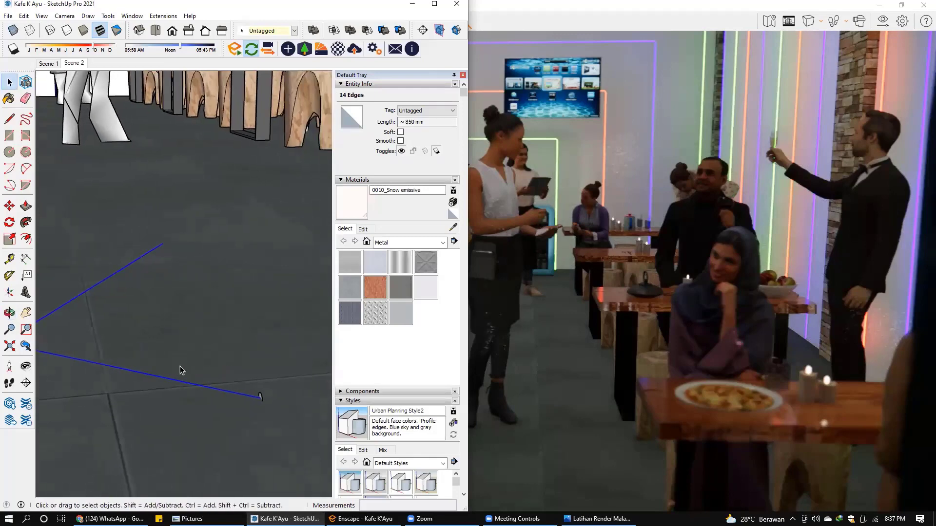
pyautogui.click(26, 222)
pyautogui.scroll(2, 251, 404)
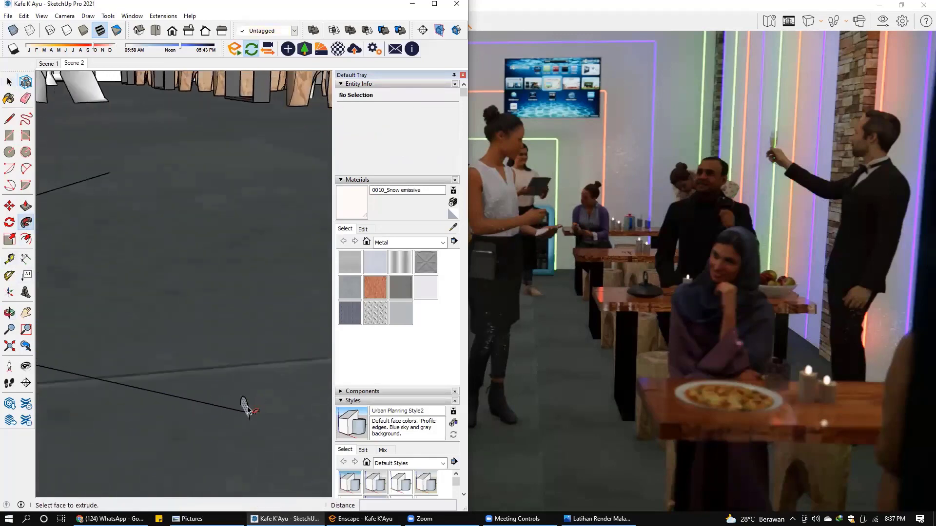
pyautogui.click(246, 407)
pyautogui.moveTo(138, 393)
pyautogui.mouseDown(button='middle')
pyautogui.moveTo(251, 372)
pyautogui.moveTo(167, 367)
pyautogui.moveTo(129, 407)
pyautogui.moveTo(125, 434)
pyautogui.mouseUp(button='middle')
pyautogui.press('space')
# Push/Pull one tube's round end to lengthen the shaft cylinder to about 606 mm
pyautogui.press('p')
pyautogui.moveTo(125, 434); pyautogui.dragTo(63, 225)
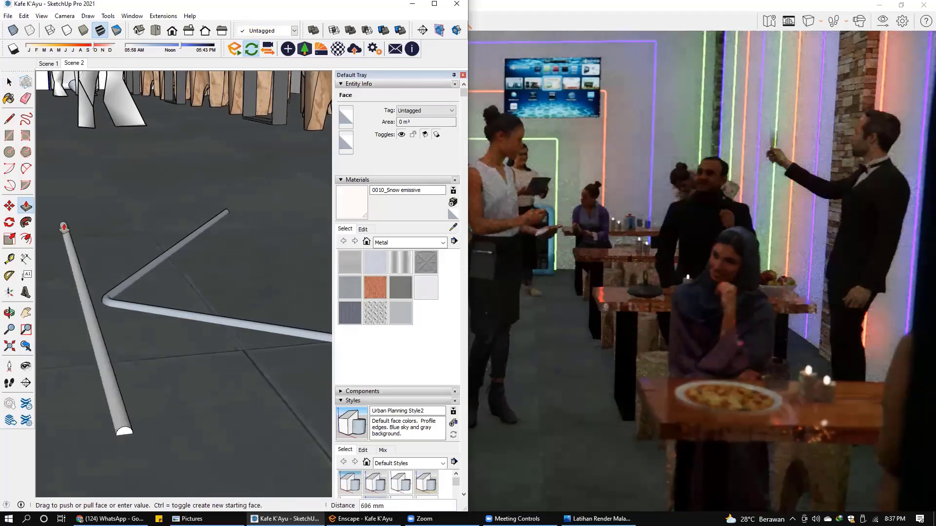
pyautogui.click(63, 225)
pyautogui.press('space')
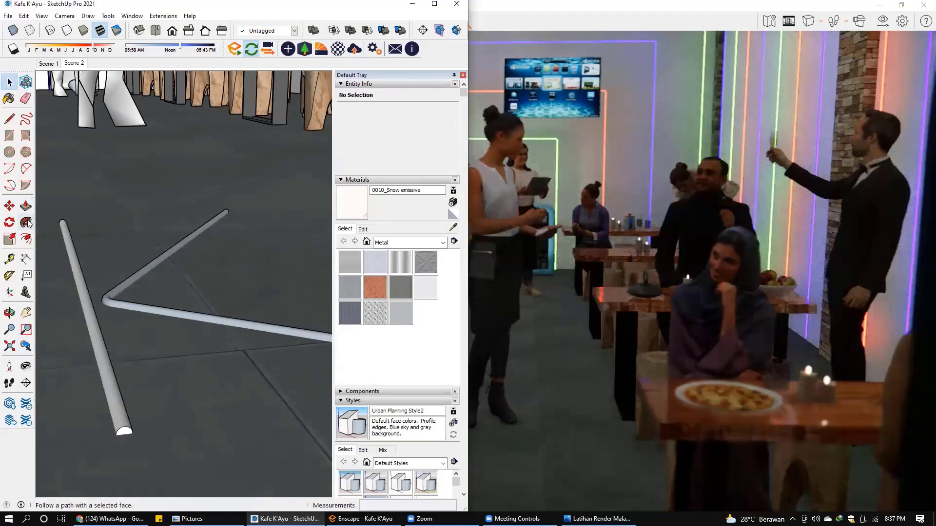
pyautogui.tripleClick(86, 303)
pyautogui.scroll(-3, 98, 301)
pyautogui.scroll(-2, 100, 300)
# Sample the 0020_Red emissive material and paint the long tube with it
pyautogui.scroll(-2, 100, 300)
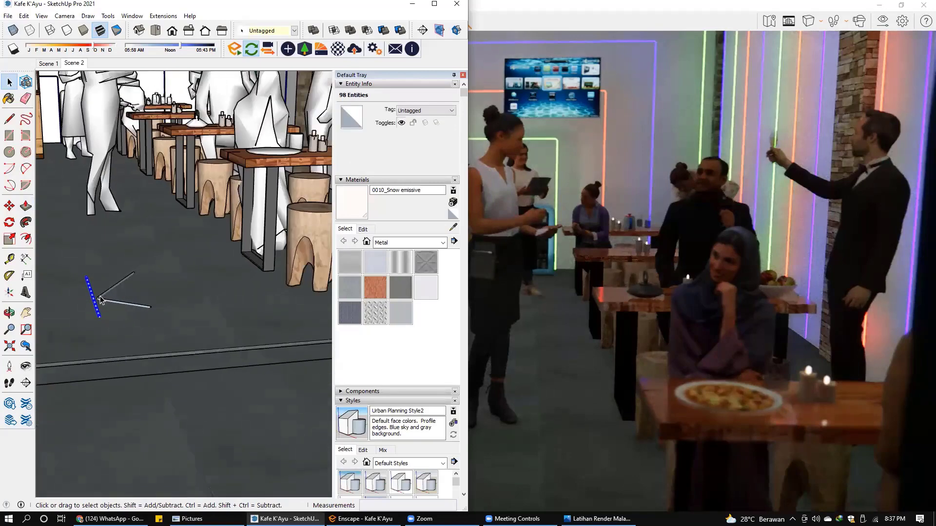
pyautogui.scroll(-2, 105, 312)
pyautogui.scroll(-2, 142, 363)
pyautogui.moveTo(142, 366); pyautogui.dragTo(151, 375, button='middle')
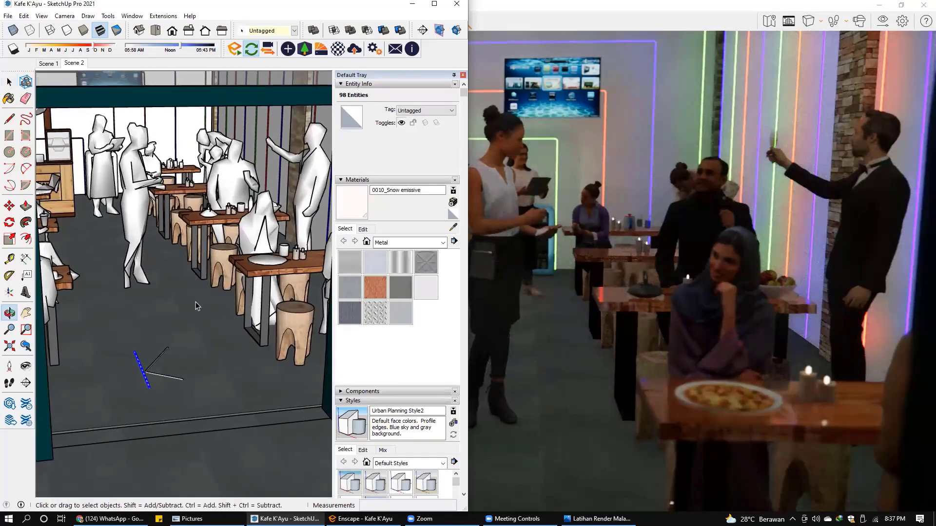
pyautogui.scroll(2, 282, 149)
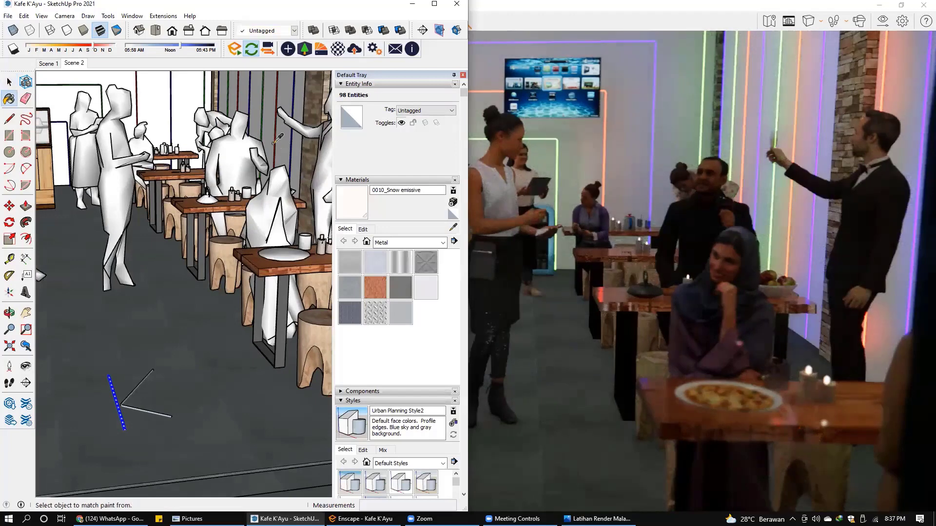
pyautogui.keyDown('alt'); pyautogui.click(276, 142); pyautogui.keyUp('alt')
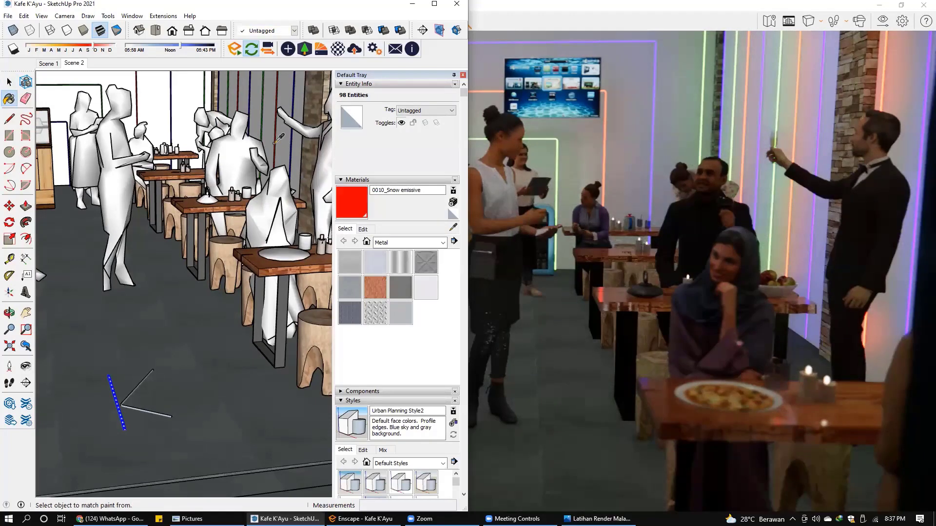
pyautogui.scroll(3, 115, 404)
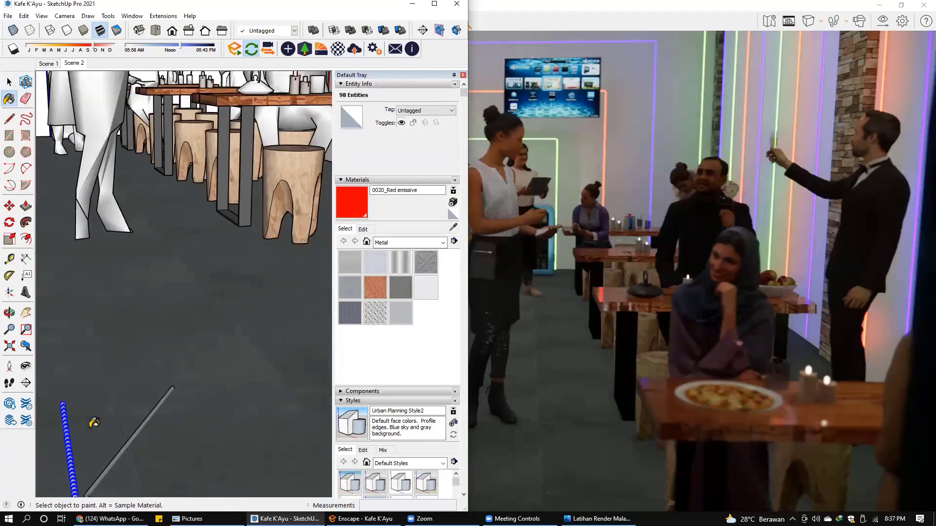
pyautogui.click(68, 424)
# Sample the 0065_Lime emissive material and paint the angled arrowhead tubes with it
pyautogui.scroll(-5, 172, 311)
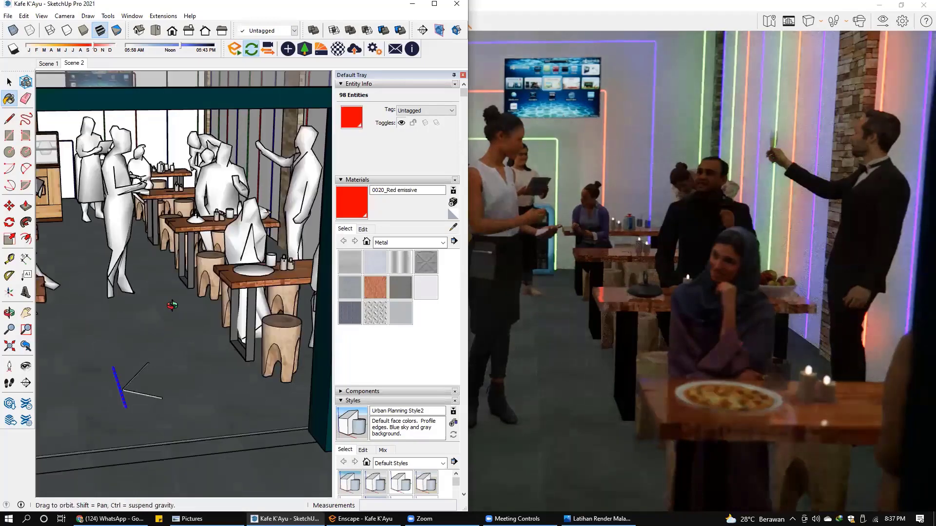
pyautogui.keyDown('alt'); pyautogui.click(246, 146); pyautogui.keyUp('alt')
pyautogui.scroll(3, 140, 390)
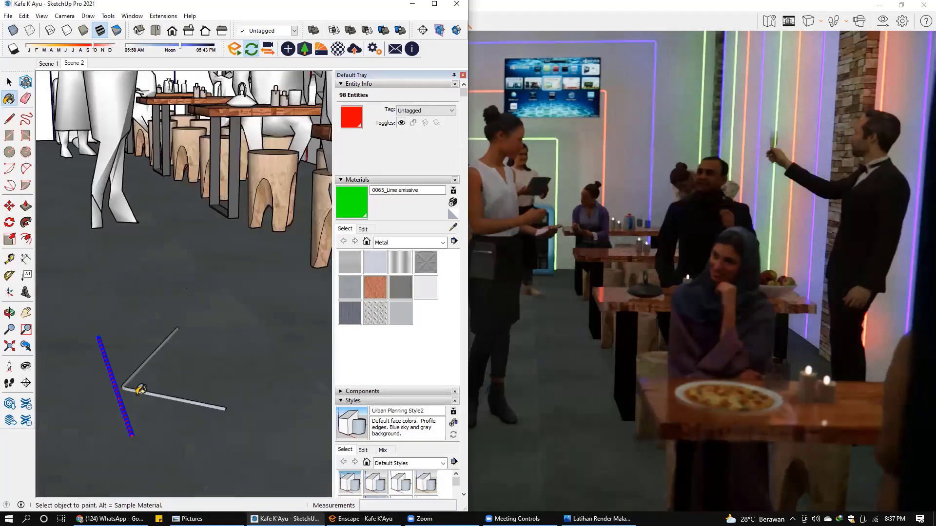
pyautogui.scroll(1, 140, 390)
pyautogui.scroll(1, 140, 390)
pyautogui.click(140, 388)
pyautogui.scroll(1, 138, 387)
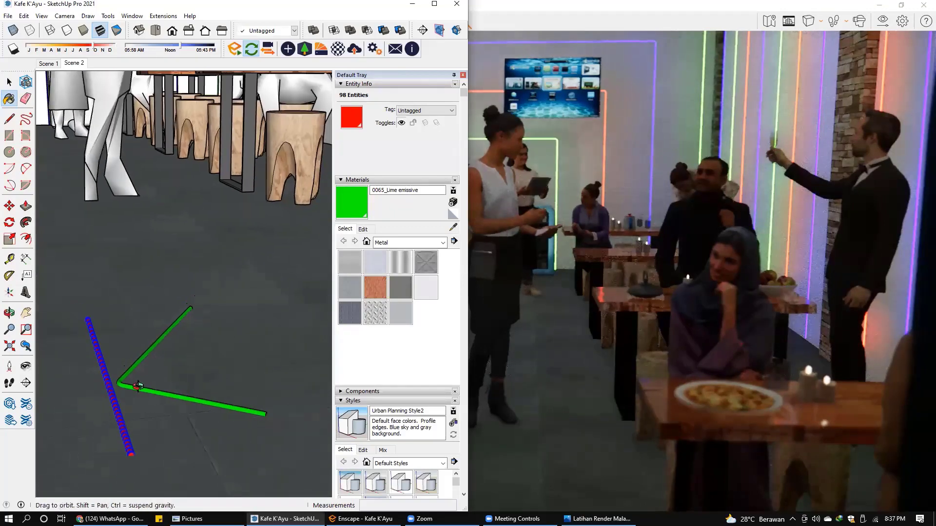
pyautogui.press('space')
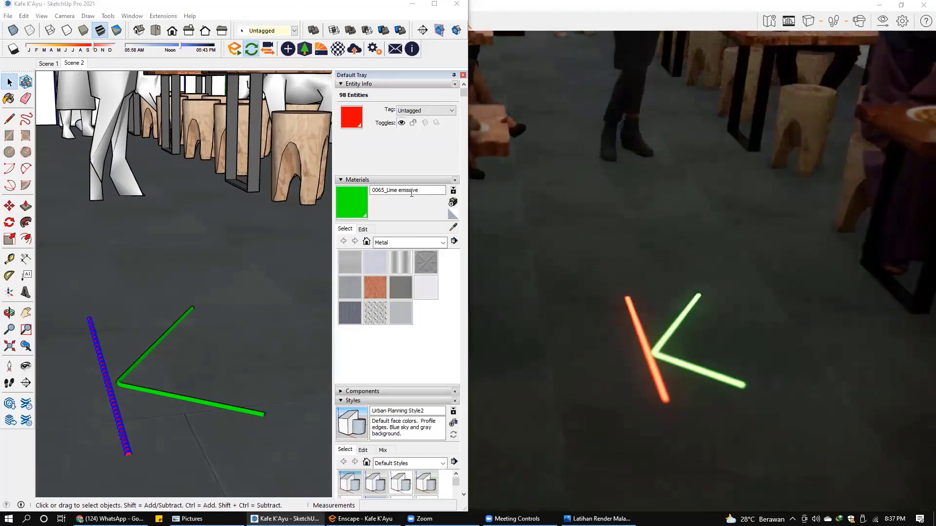
# Select the green arrowhead and red shaft tubes and make them one component
pyautogui.moveTo(188, 363); pyautogui.dragTo(159, 391, button='middle')
pyautogui.click(159, 392)
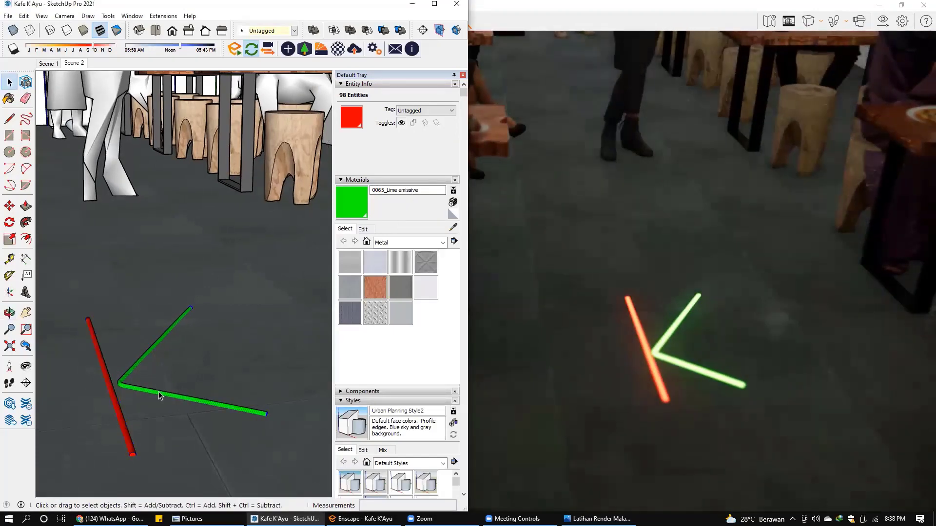
pyautogui.keyDown('shift'); pyautogui.click(111, 399); pyautogui.keyUp('shift')
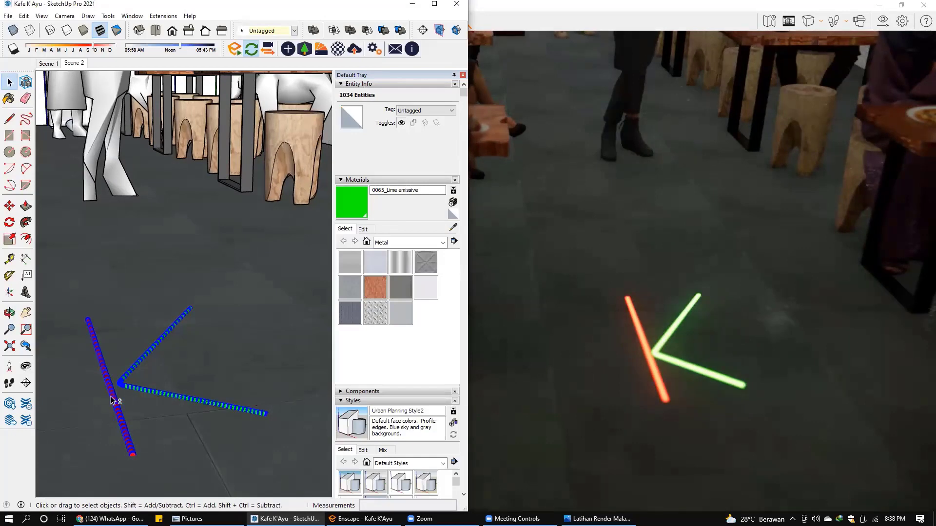
pyautogui.moveTo(110, 397)
pyautogui.mouseDown(button='middle')
pyautogui.moveTo(144, 394)
pyautogui.moveTo(202, 431)
pyautogui.mouseUp(button='middle')
pyautogui.press('g')
# Raise the arrow component 28 mm off the floor and a little higher
pyautogui.press('m')
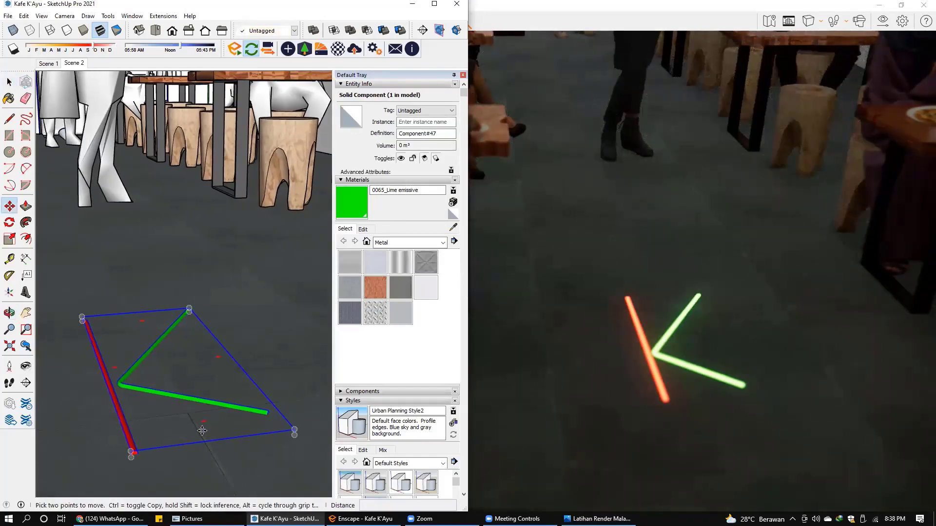
pyautogui.click(202, 431)
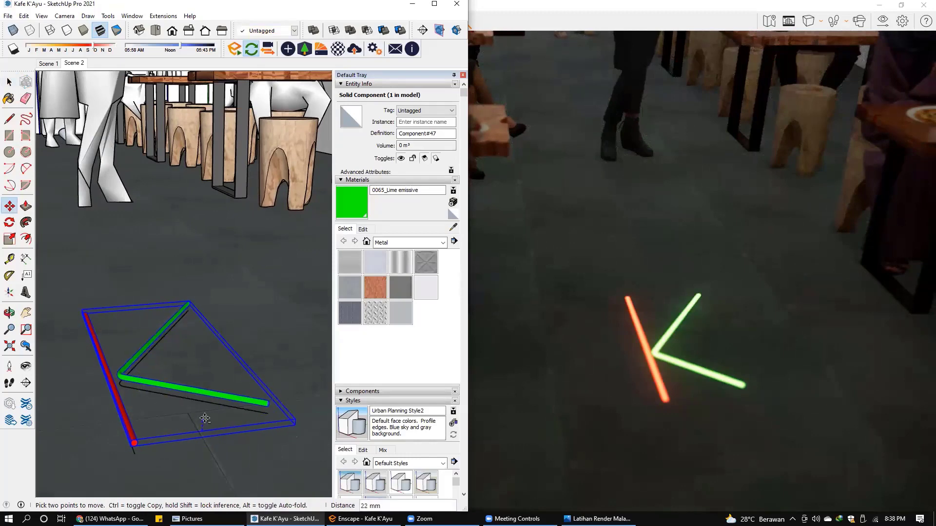
pyautogui.click(205, 415)
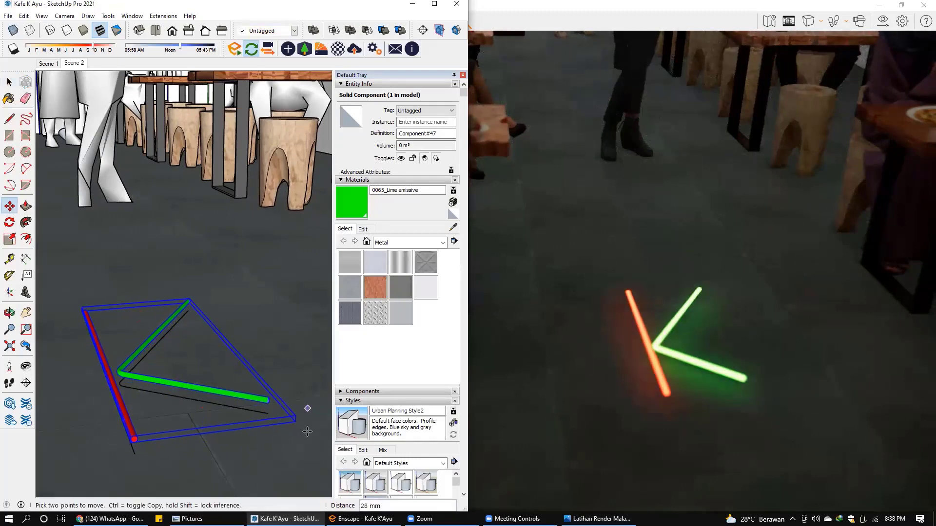
pyautogui.click(243, 444)
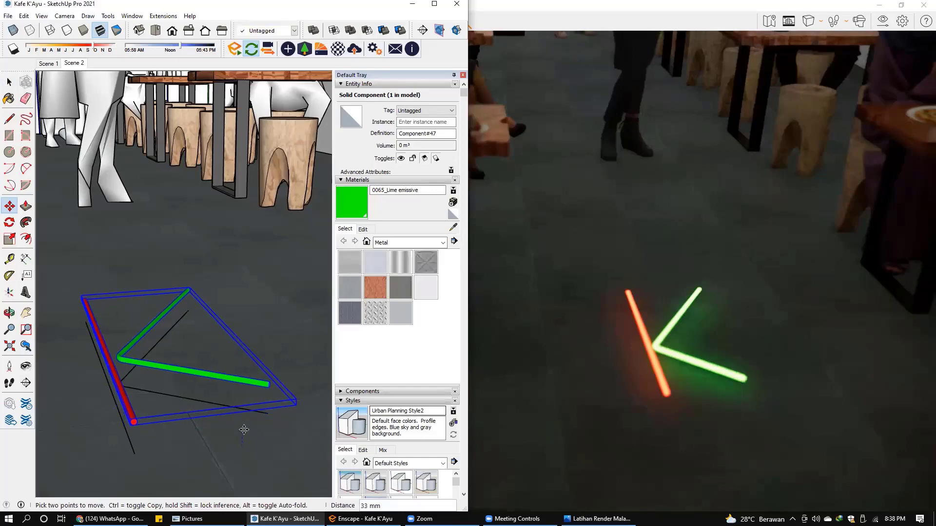
pyautogui.click(249, 412)
pyautogui.press('space')
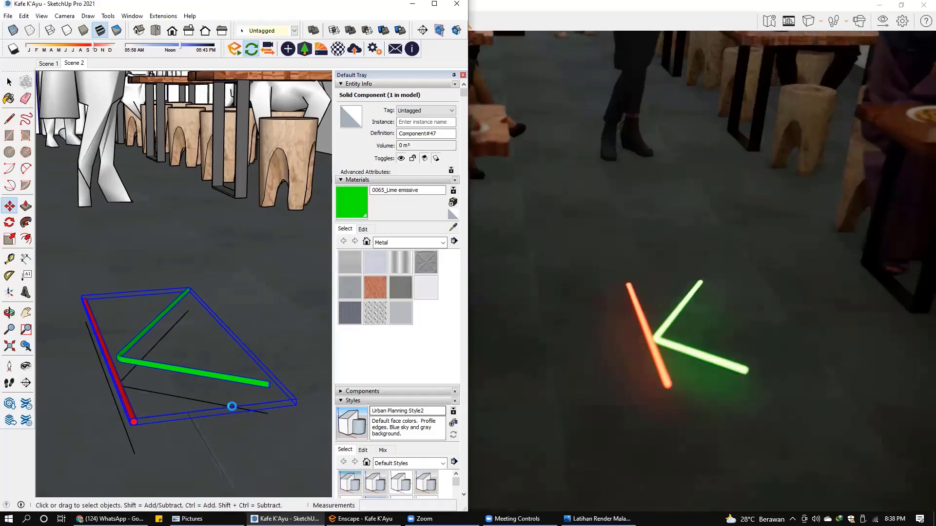
pyautogui.moveTo(229, 404)
pyautogui.mouseDown(button='middle')
pyautogui.moveTo(247, 414)
pyautogui.moveTo(125, 426)
pyautogui.moveTo(164, 447)
pyautogui.moveTo(175, 424)
pyautogui.mouseUp(button='middle')
pyautogui.click(245, 415)
pyautogui.click(110, 432)
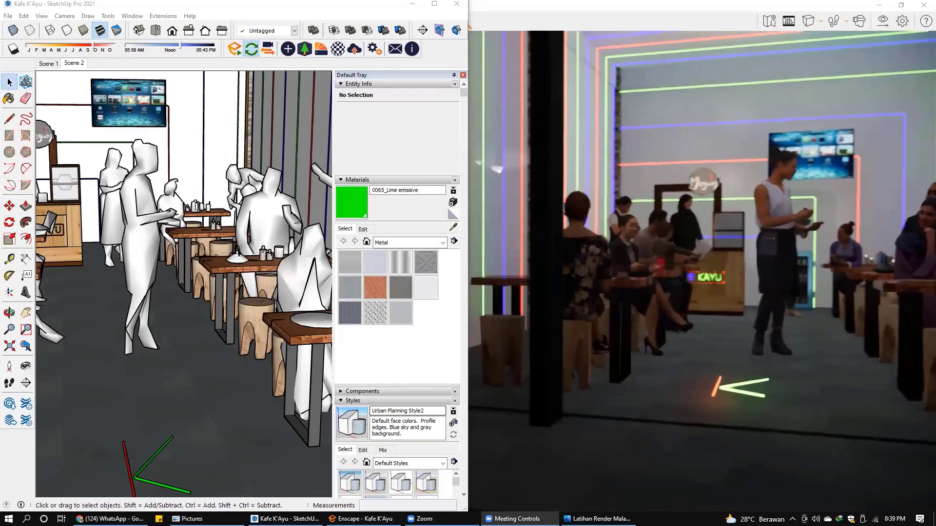
pyautogui.moveTo(166, 293)
pyautogui.mouseDown(button='middle')
pyautogui.moveTo(174, 318)
pyautogui.moveTo(141, 390)
pyautogui.mouseUp(button='middle')
pyautogui.scroll(2, 141, 390)
pyautogui.scroll(2, 140, 391)
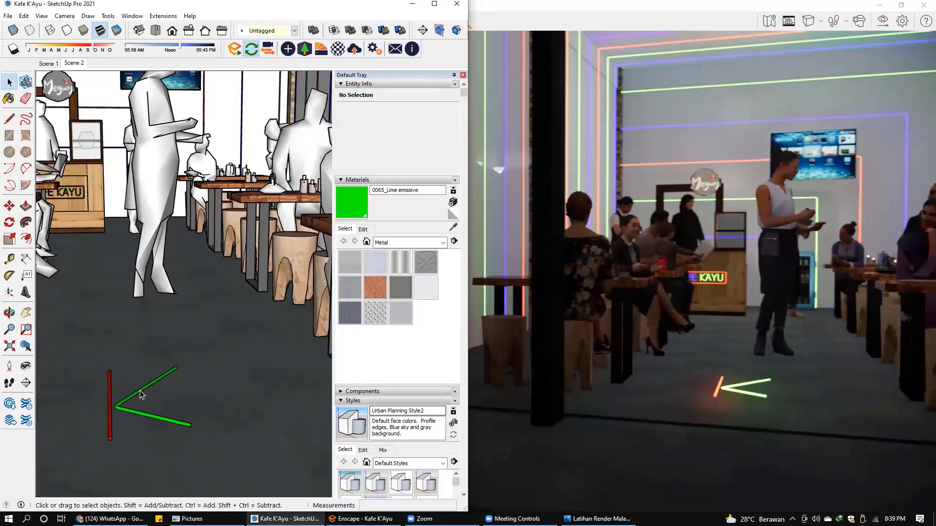
pyautogui.click(140, 391)
pyautogui.scroll(-2, 147, 392)
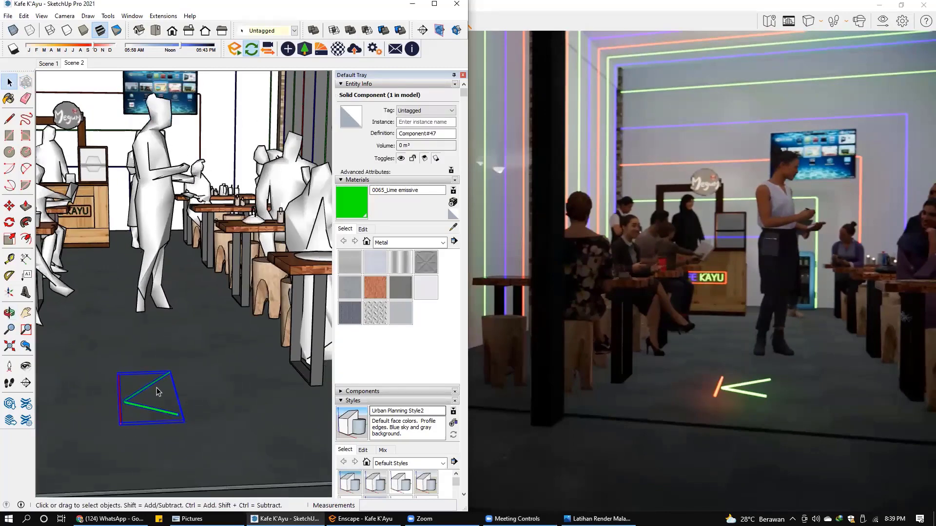
pyautogui.scroll(-2, 160, 392)
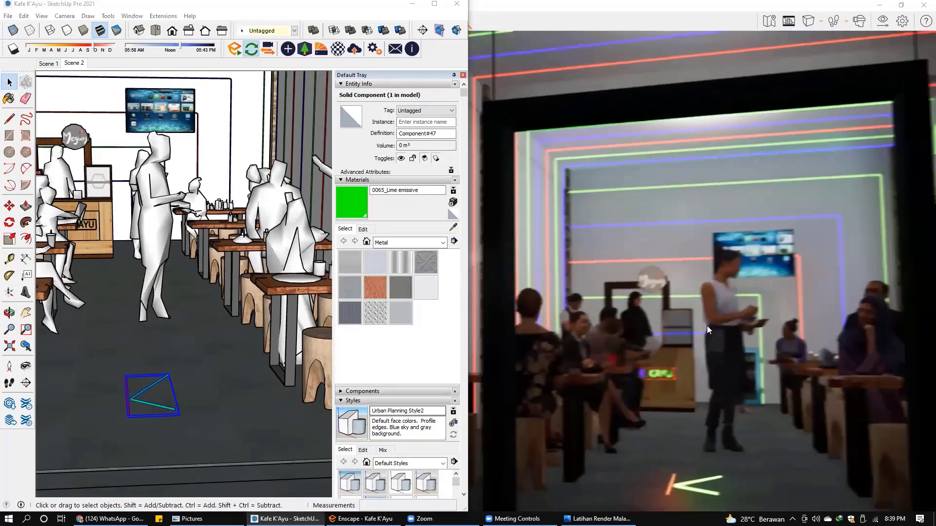